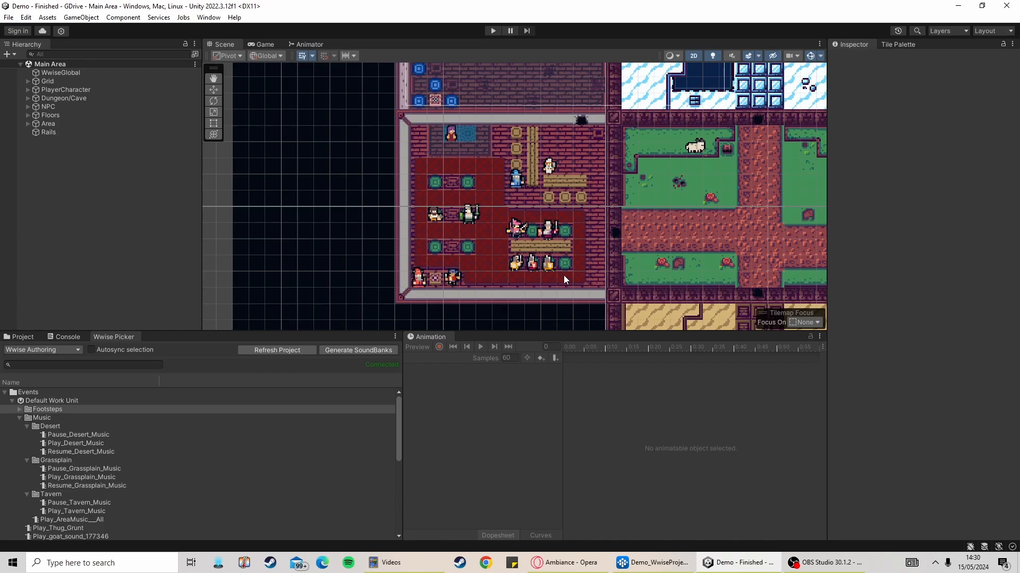
Look over the tavern, grassland, desert, dungeon and ice areas of the Main Area scene
drag(564, 280, 535, 288)
drag(741, 257, 561, 249)
middle_drag(560, 250, 316, 170)
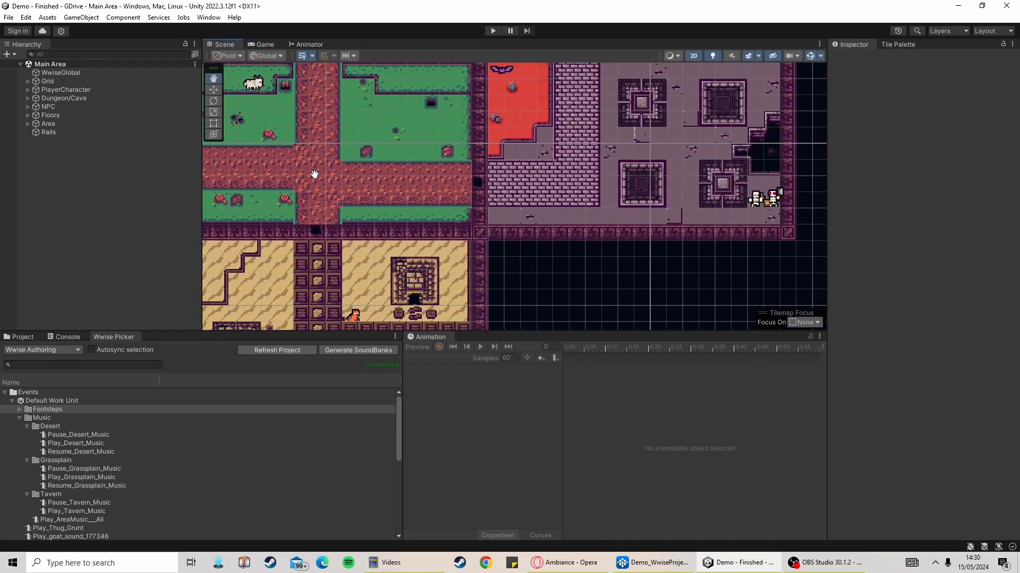
middle_drag(244, 165, 429, 296)
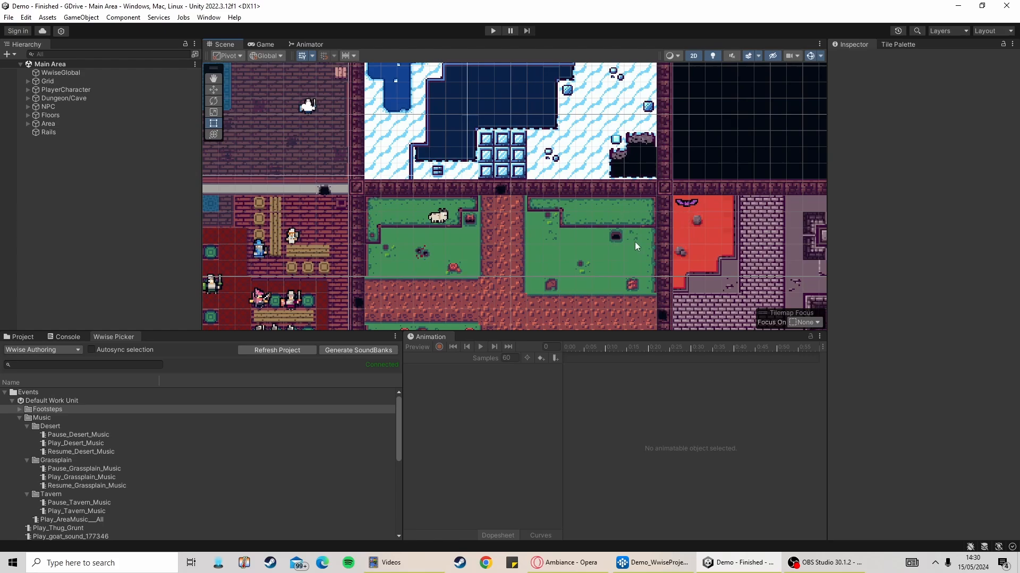
middle_drag(578, 150, 608, 191)
middle_drag(662, 213, 720, 245)
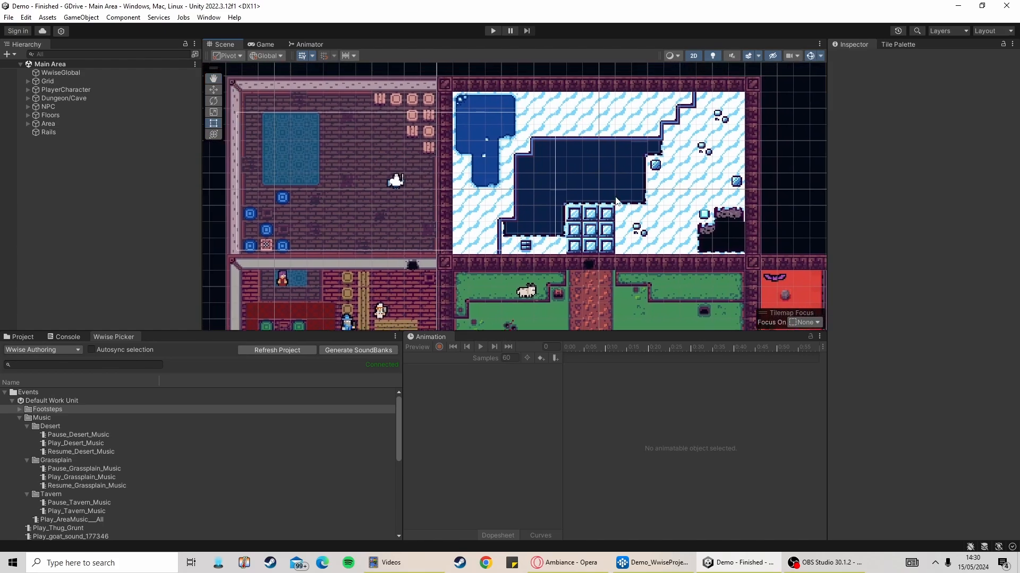
middle_drag(448, 160, 658, 56)
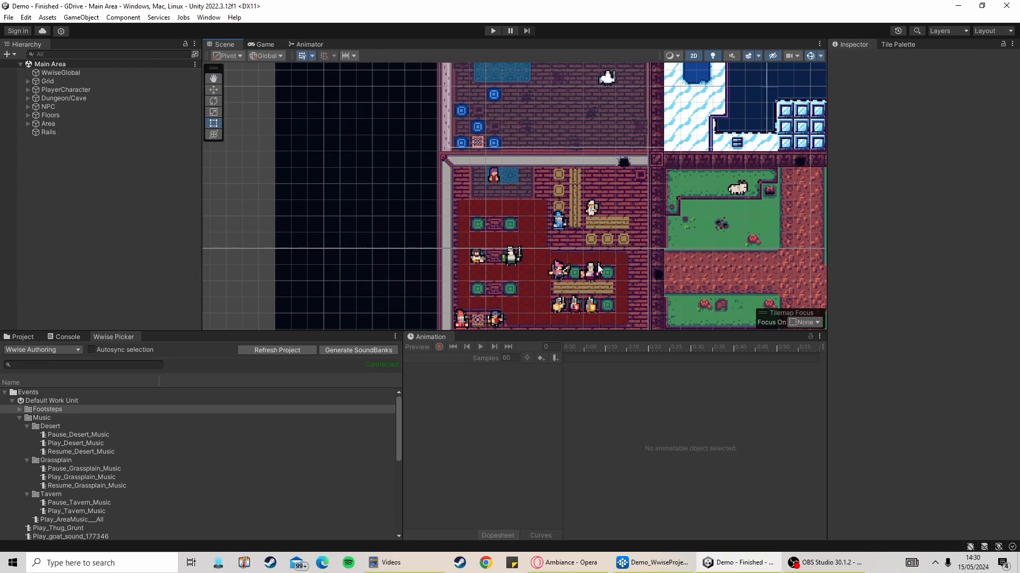
middle_drag(599, 268, 572, 236)
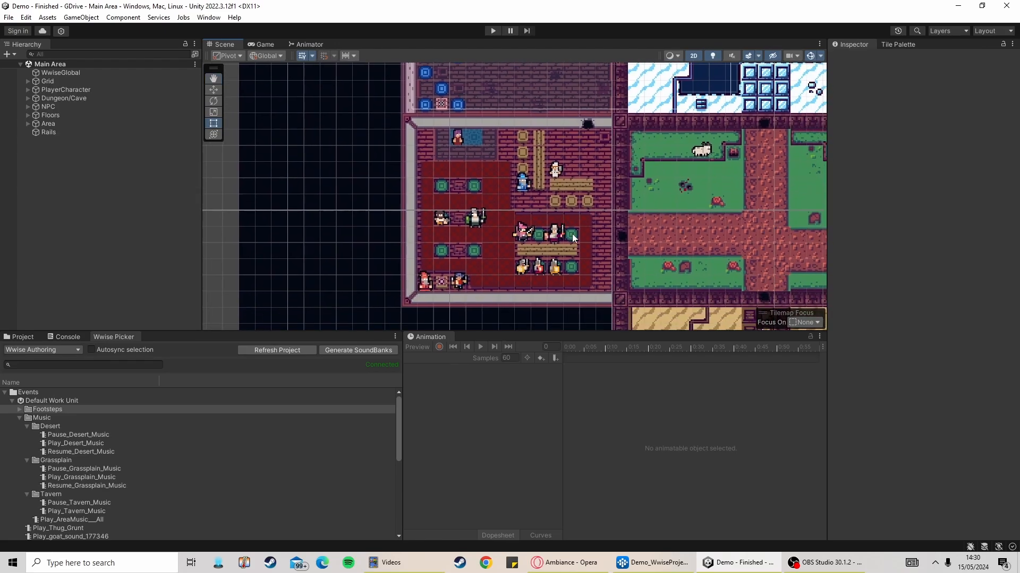
Play-test the game, walking the character from the upper wooden room down to the doorway into the tavern
click(493, 30)
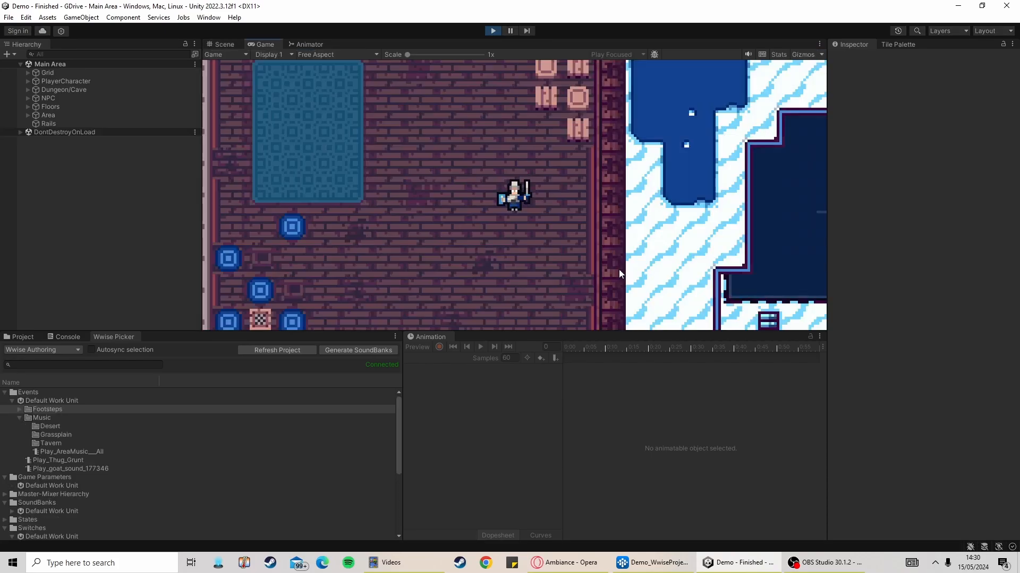
key(s)
key(a)
key(s)
key(s)
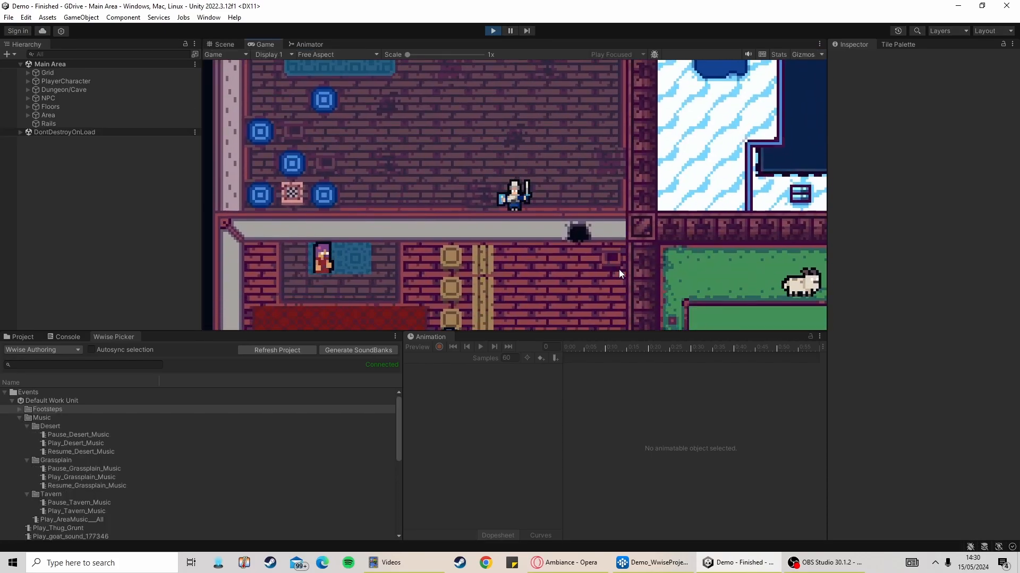
key(d)
key(d)
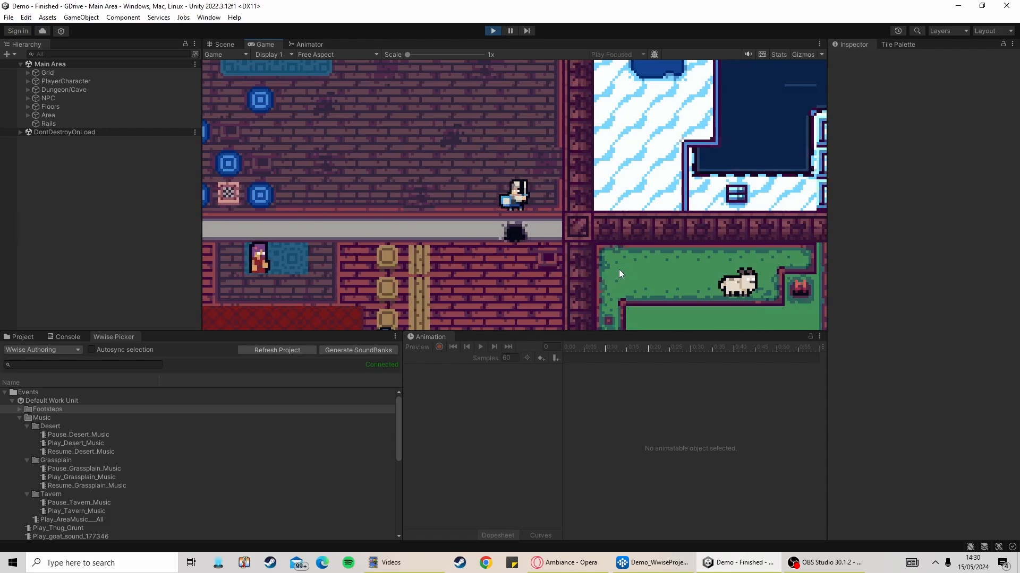
key(s)
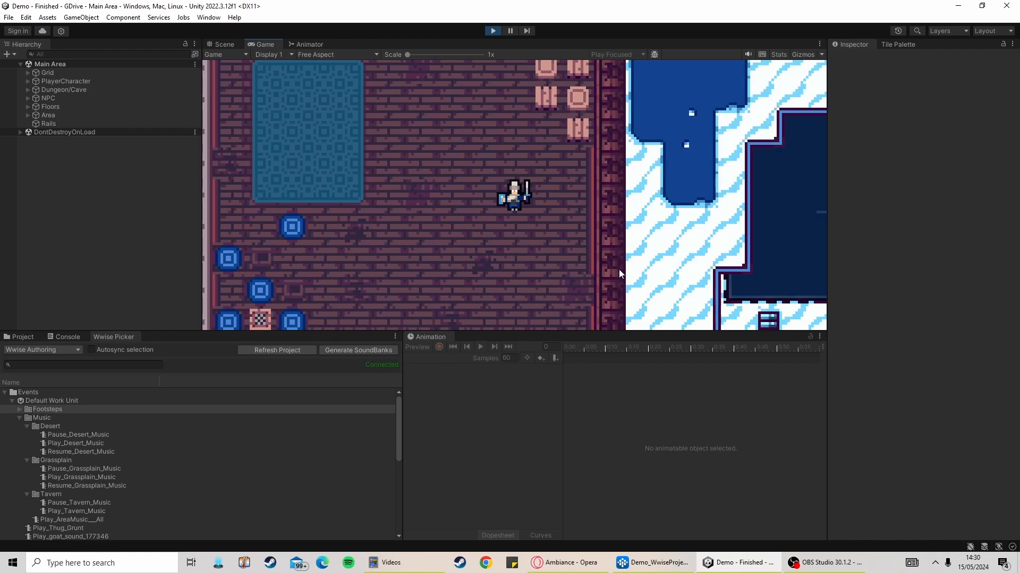
Stop the play-test and select the thug NPC in the tavern to inspect its collider and AkAmbient settings
click(493, 30)
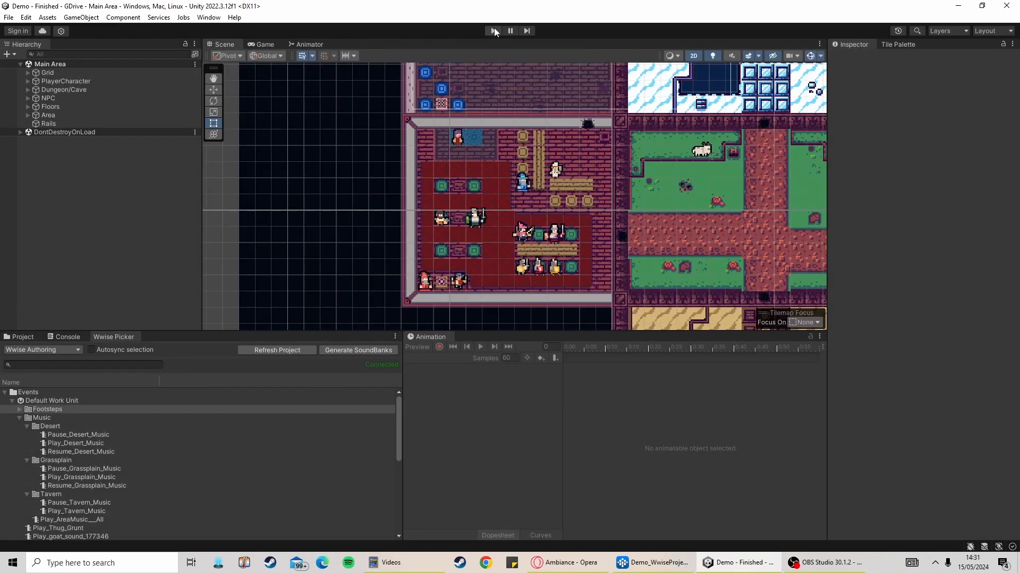
click(493, 31)
click(494, 31)
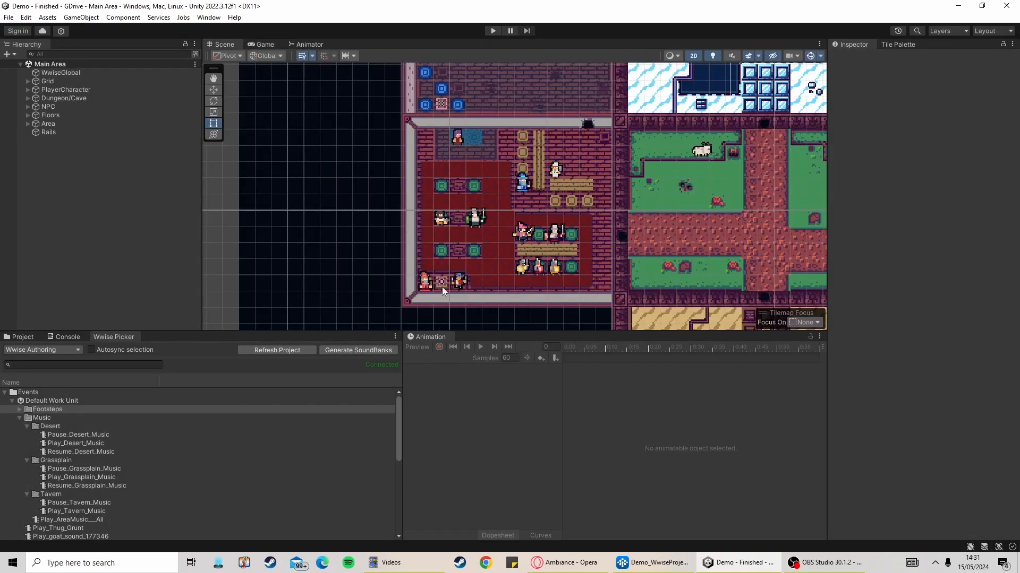
click(458, 283)
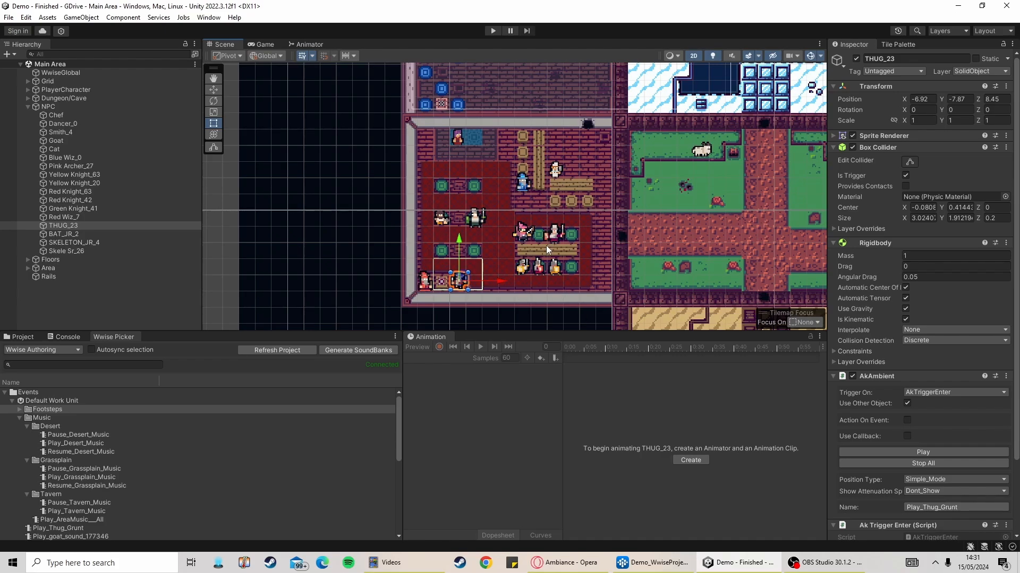
Switch to Opera, open the Ambiance folder in the GAMEMUSIK file share and browse its sound files
click(565, 563)
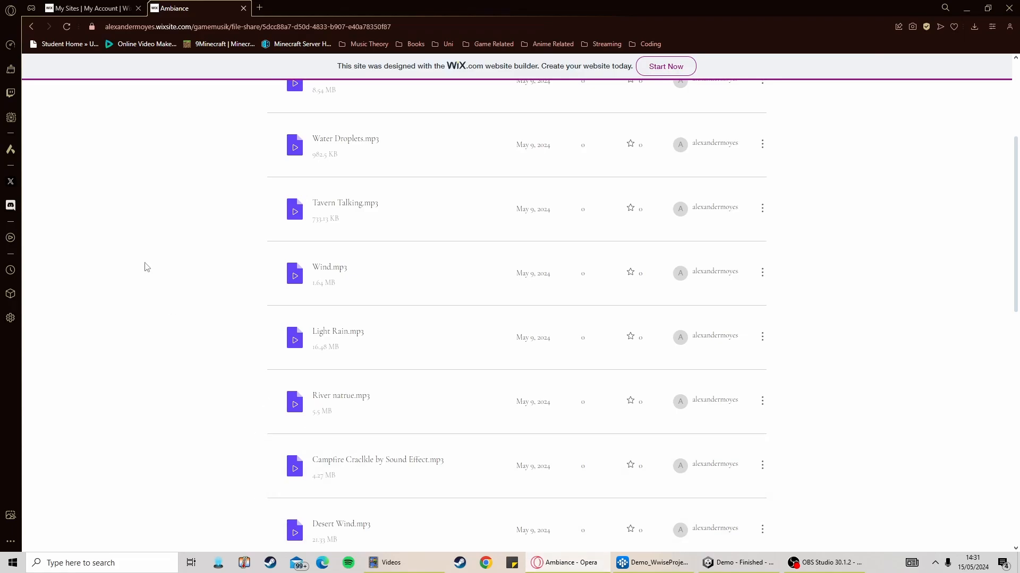
scroll(146, 267, up, 4)
click(343, 106)
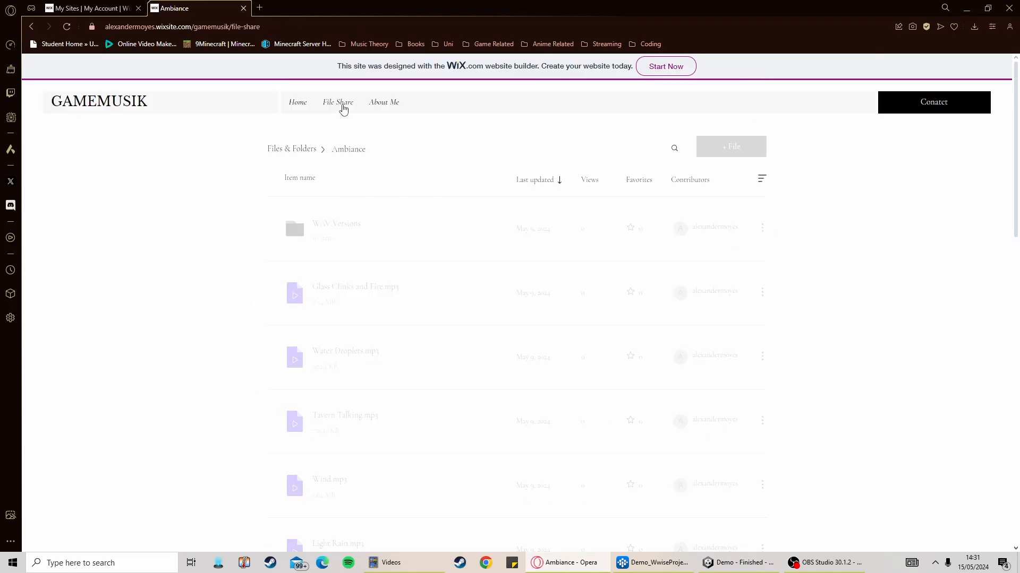
double_click(339, 351)
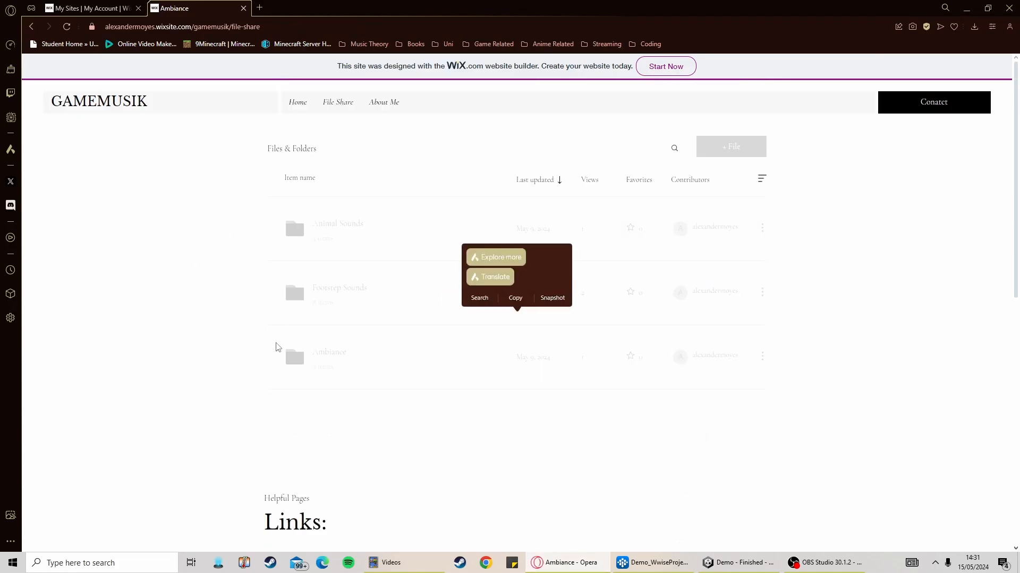
scroll(462, 321, down, 3)
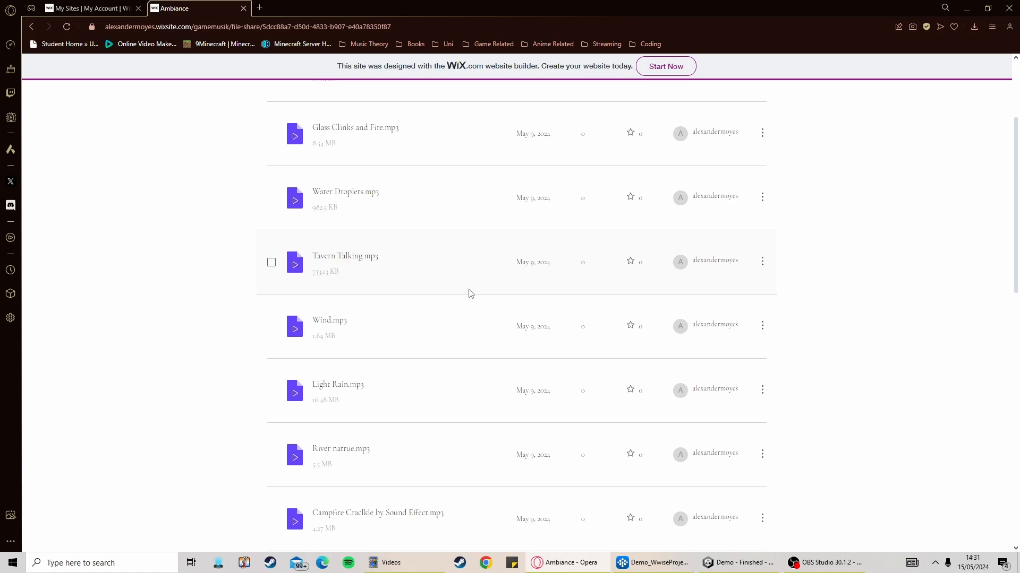
scroll(502, 291, down, 2)
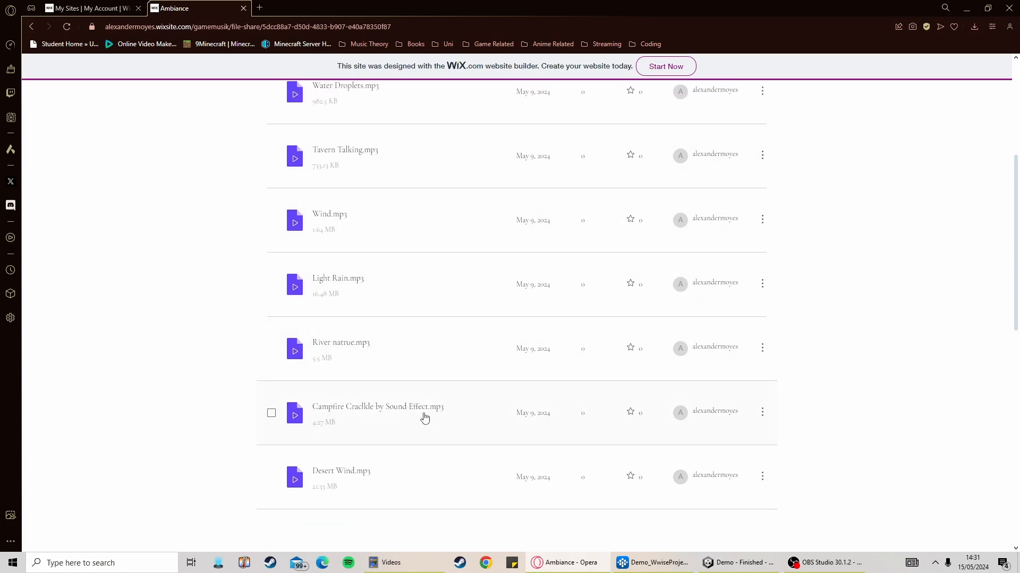
Return to Unity and examine the grassland and tavern areas of the scene as places for ambience sounds
click(739, 562)
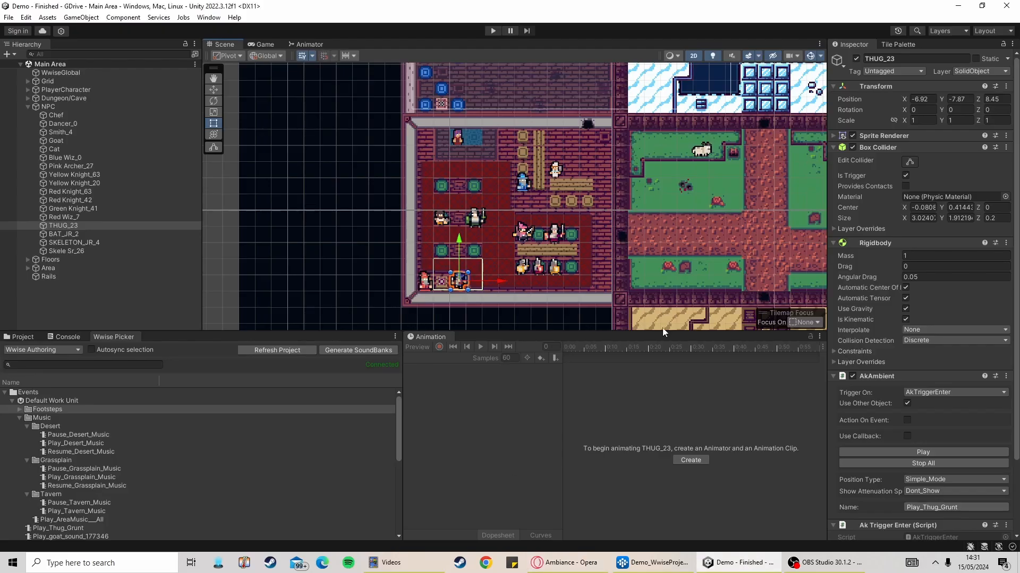
click(567, 568)
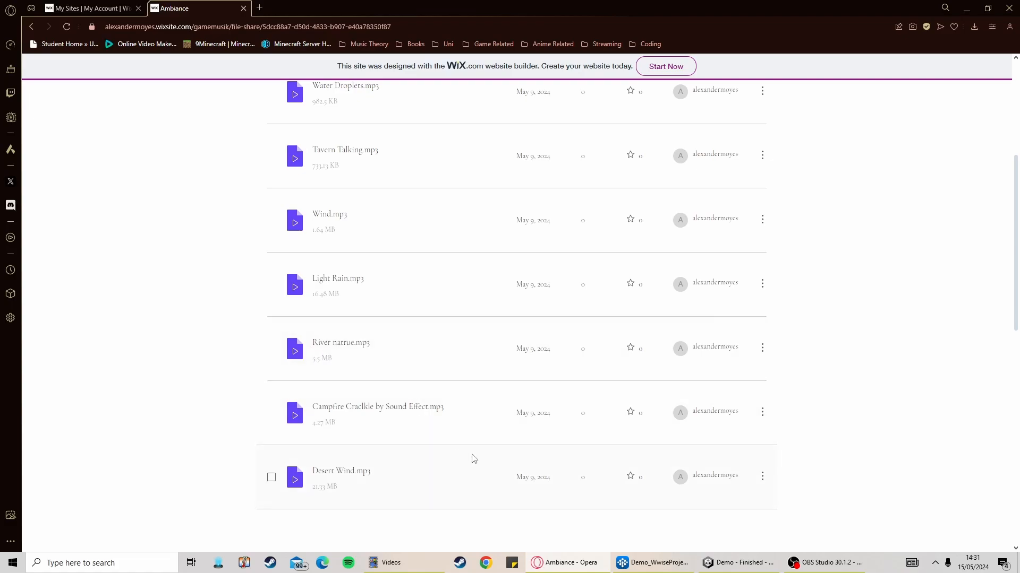
click(732, 570)
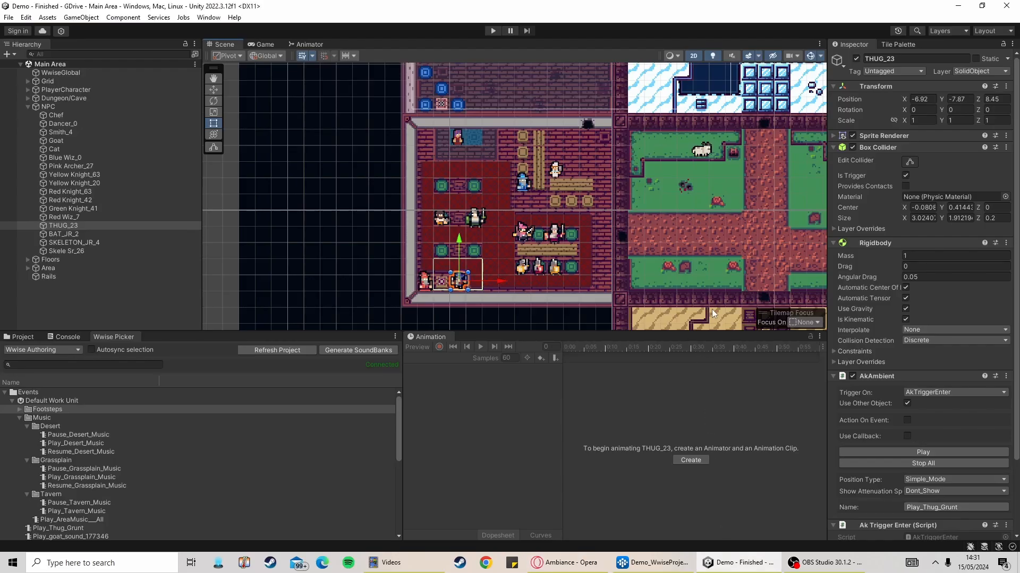
middle_drag(711, 309, 442, 312)
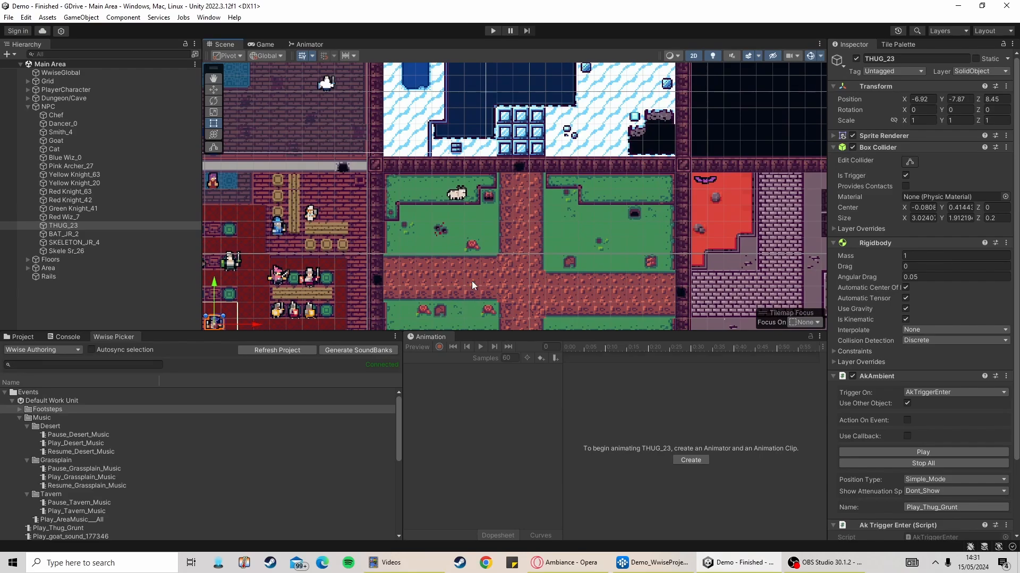
middle_drag(471, 281, 480, 246)
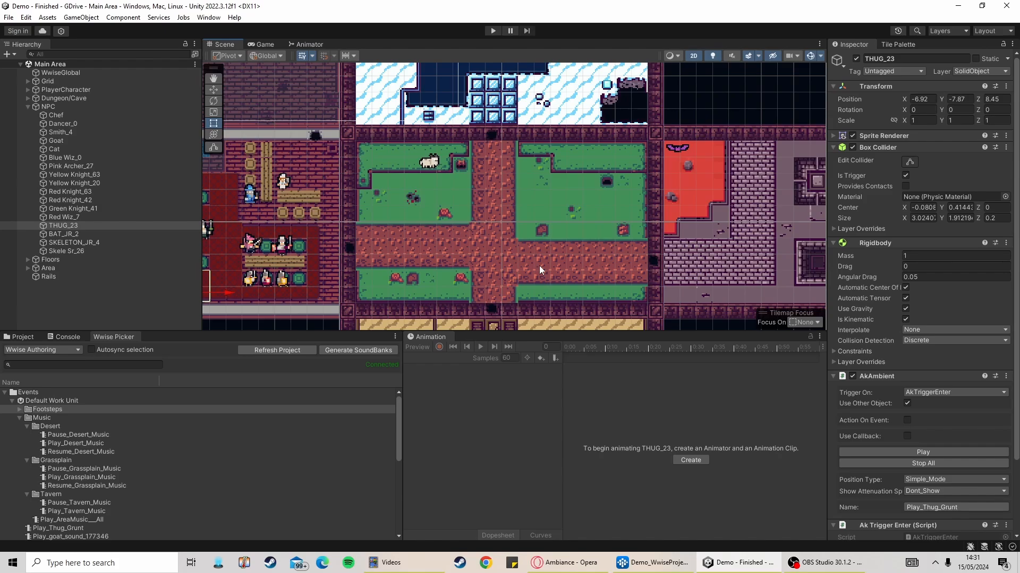
middle_drag(344, 201, 591, 205)
Switch back to Opera and review the MP3 files and WAV Versions folder listed in the Ambiance folder
click(547, 562)
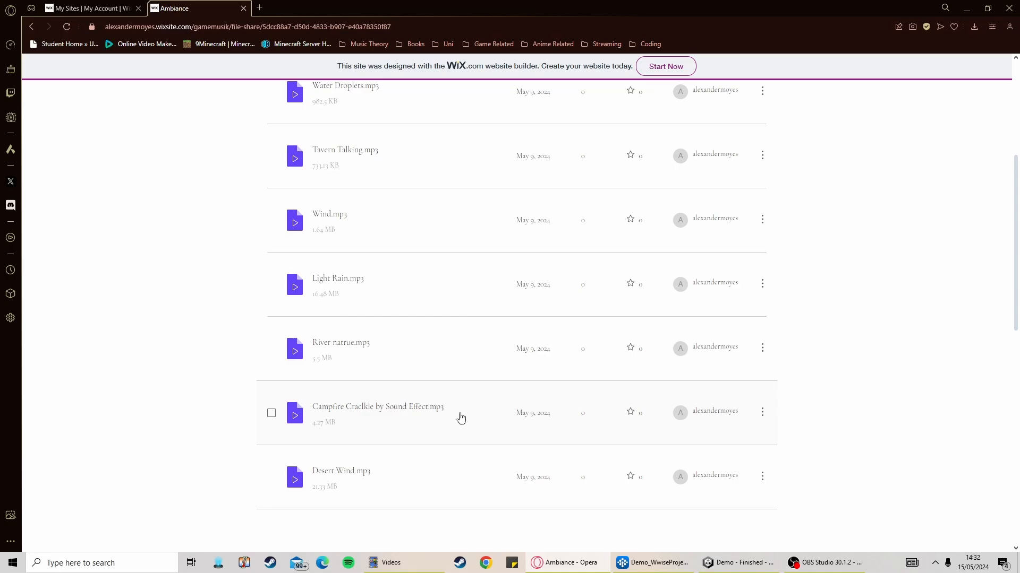
scroll(460, 416, up, 3)
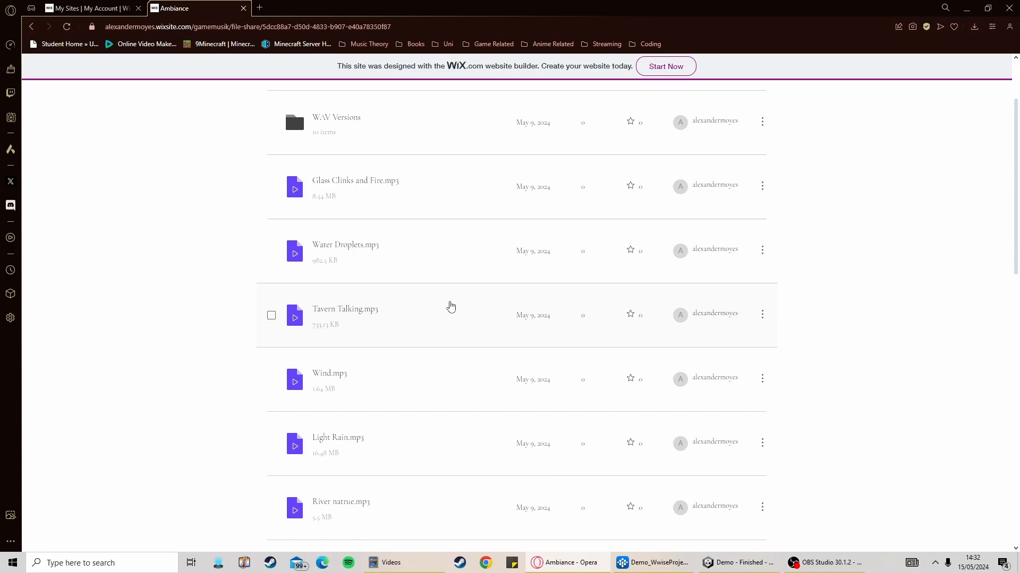
scroll(451, 306, down, 3)
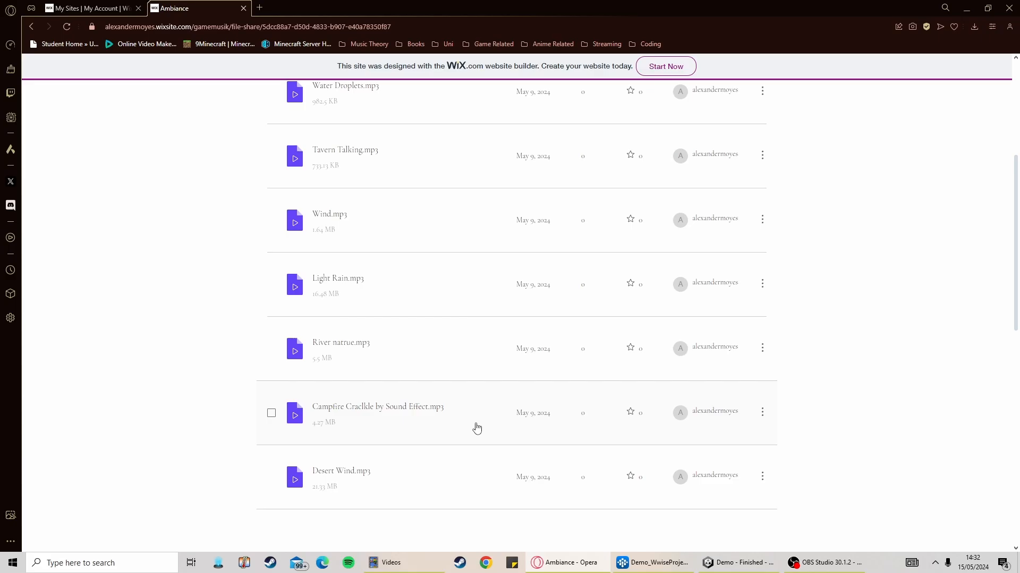
scroll(499, 382, up, 5)
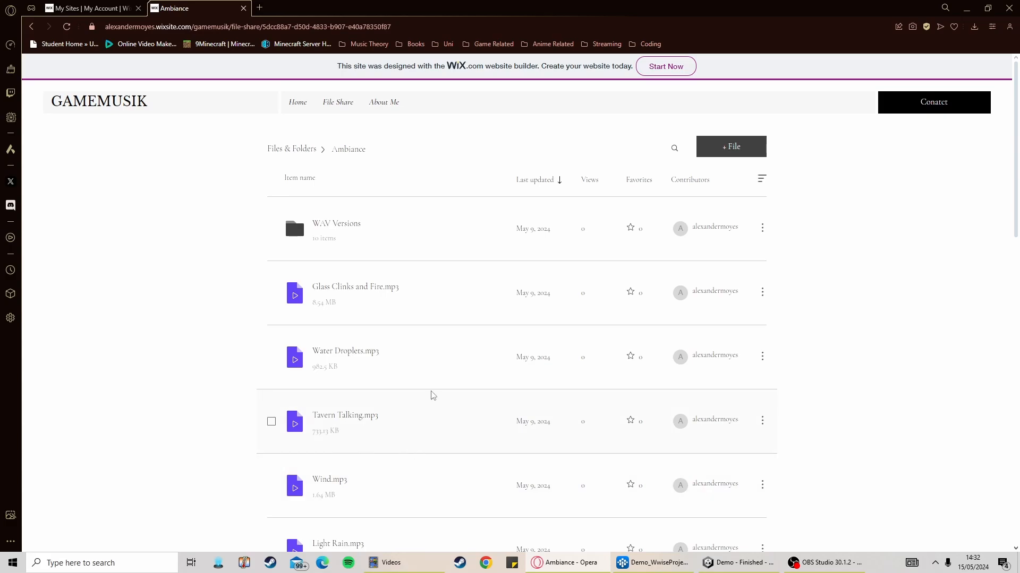
scroll(451, 393, down, 3)
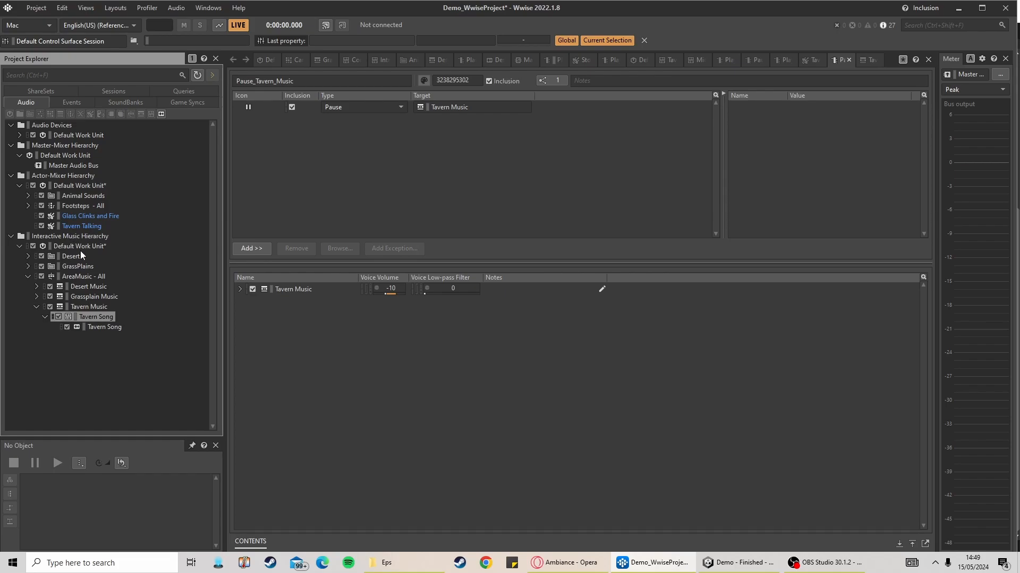
Switch to Unity and collapse the Desert, Grassplain and Tavern event folders under Music in the Wwise Picker
key(alt+Tab)
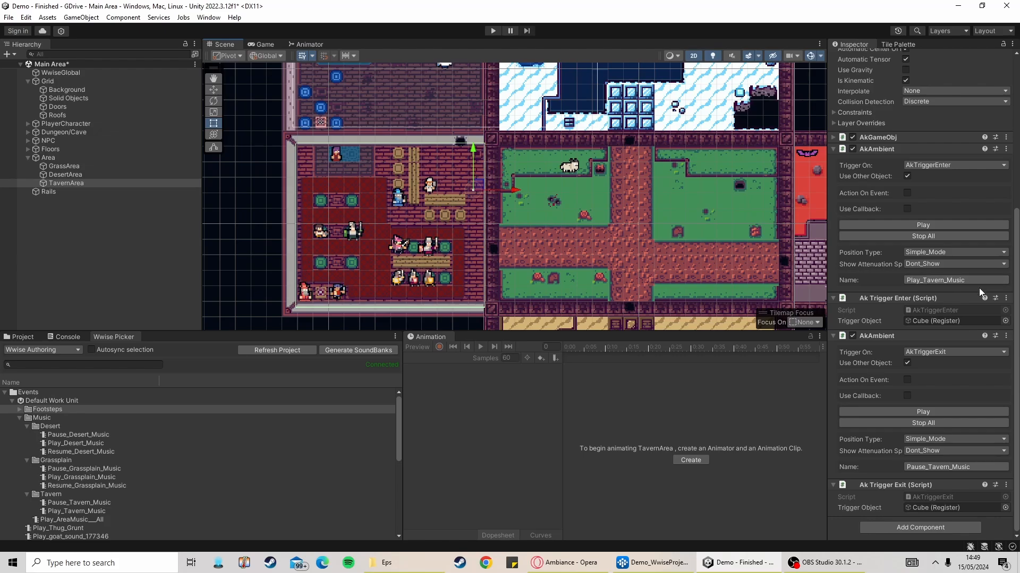
click(28, 426)
click(27, 436)
click(26, 443)
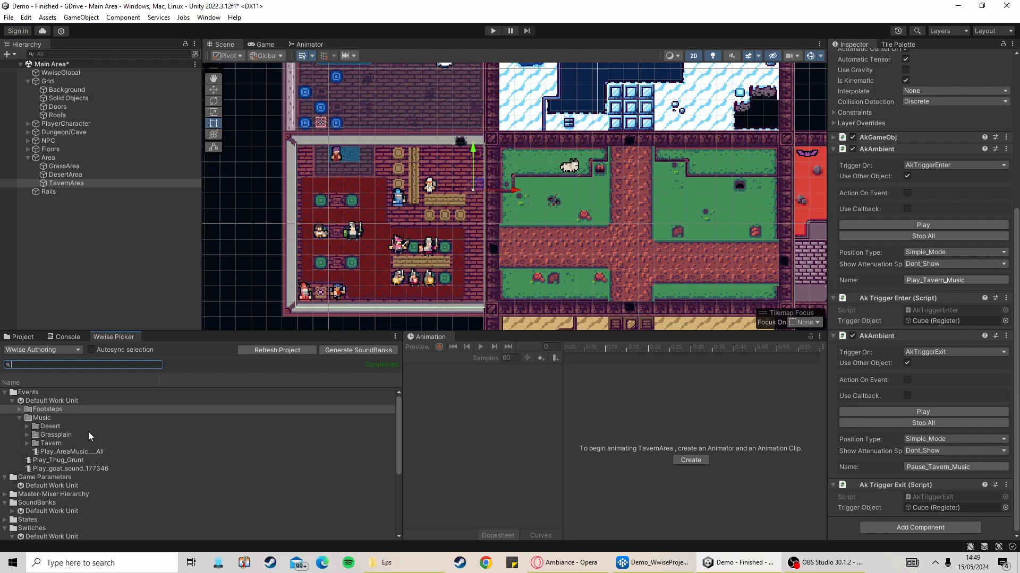
click(27, 443)
click(27, 443)
click(24, 446)
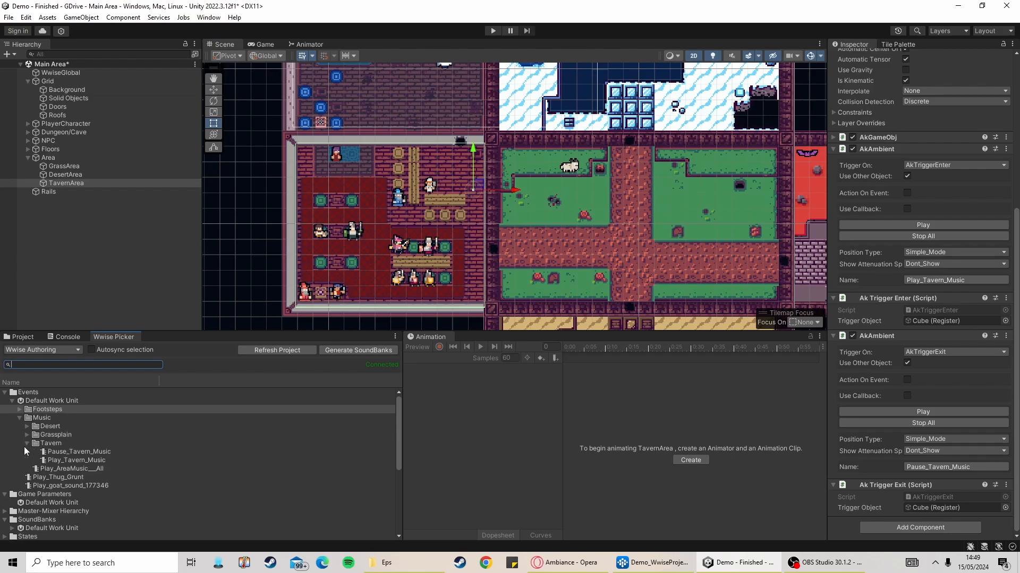
click(25, 446)
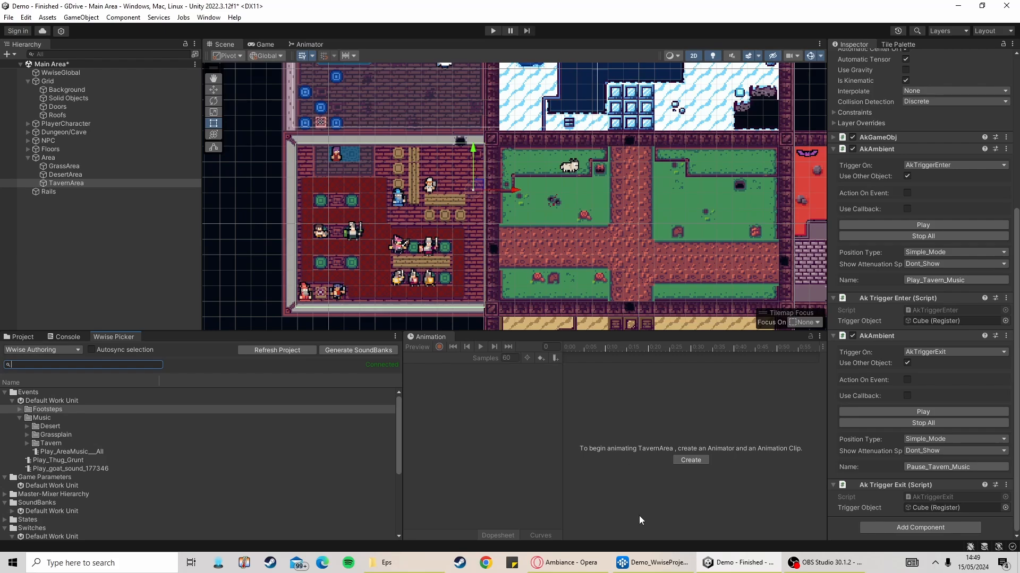
Switch to Wwise and import Glass Clinks and Fire and Tavern Talking WAV files into the Tavern Song segment, replacing the existing originals
click(657, 571)
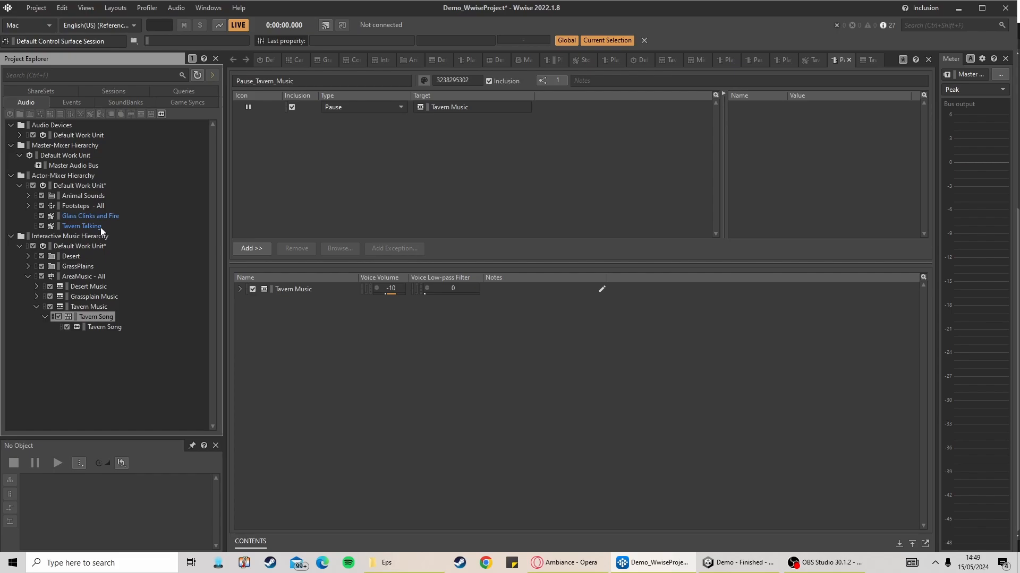
right_click(95, 318)
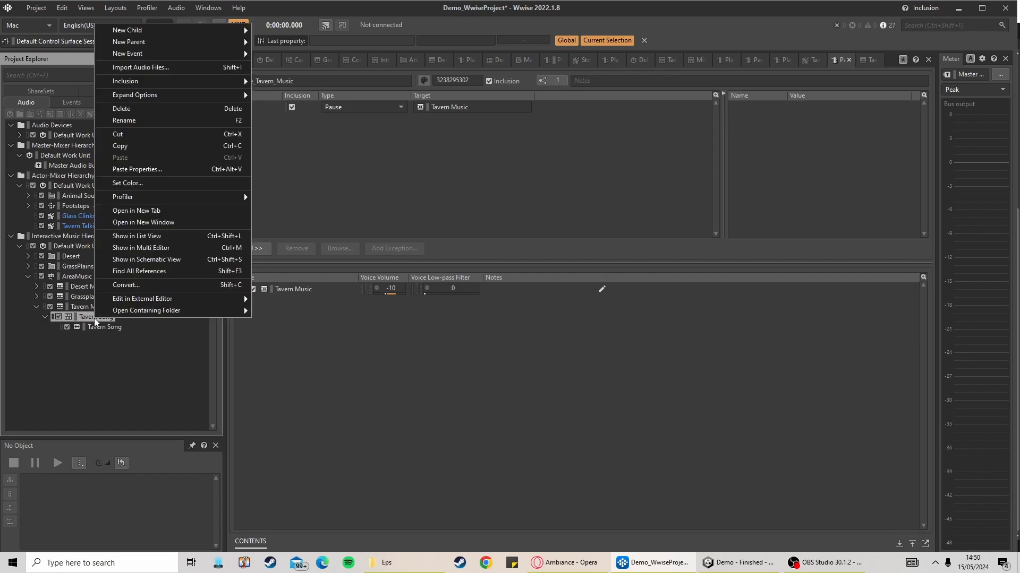
click(84, 312)
right_click(85, 317)
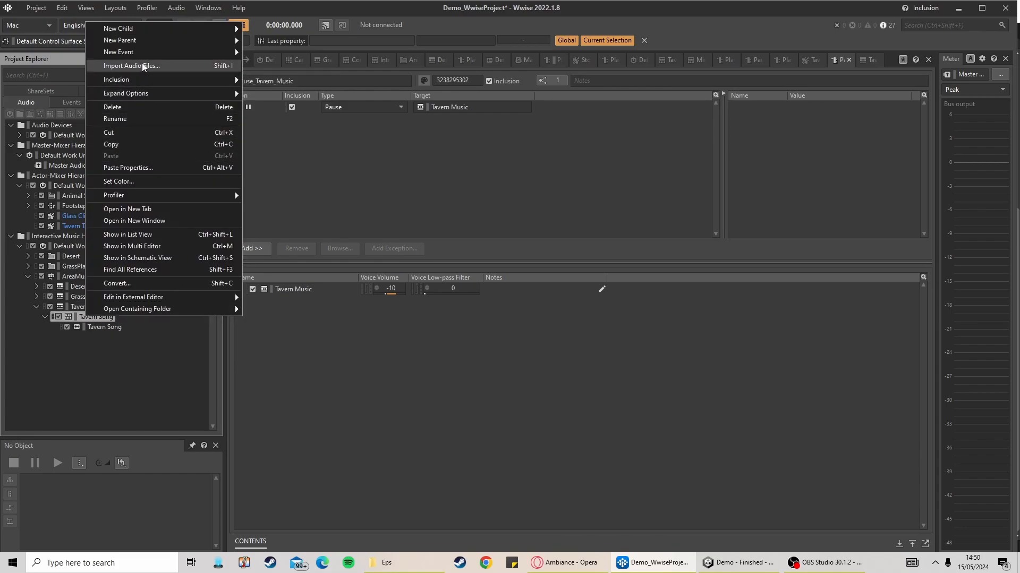
click(167, 67)
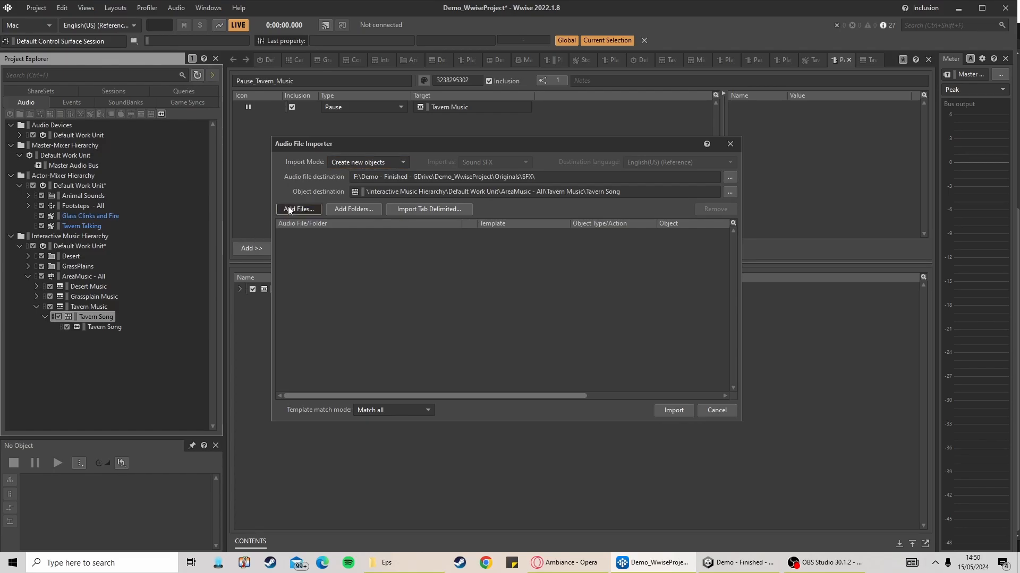
click(313, 209)
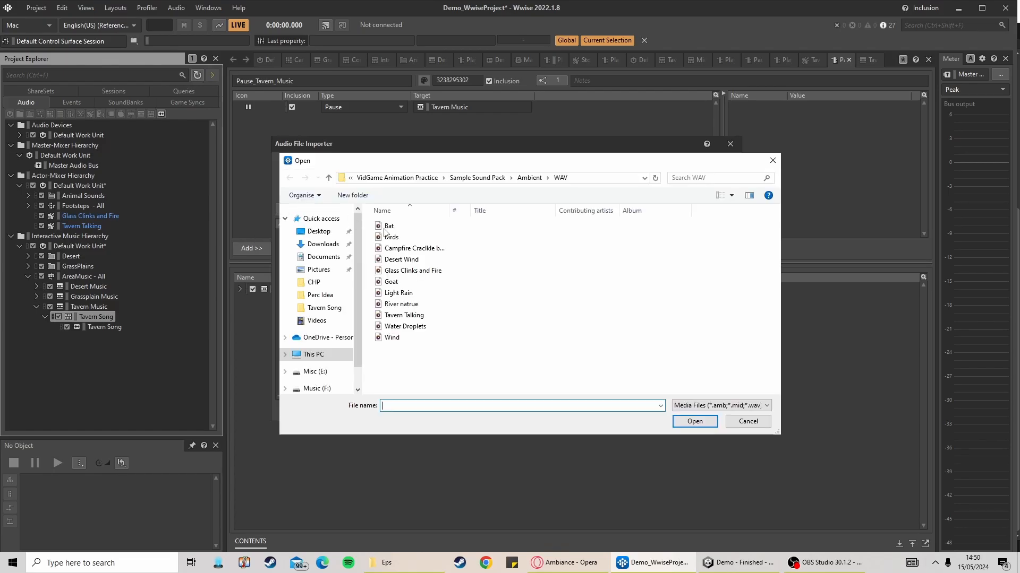
click(410, 315)
ctrl+click(413, 272)
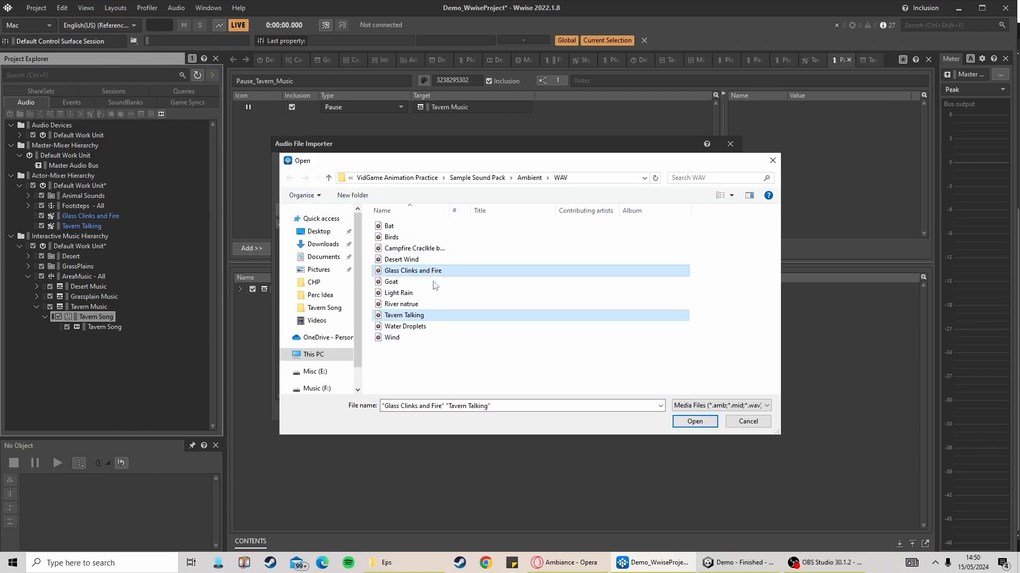
click(695, 421)
click(683, 410)
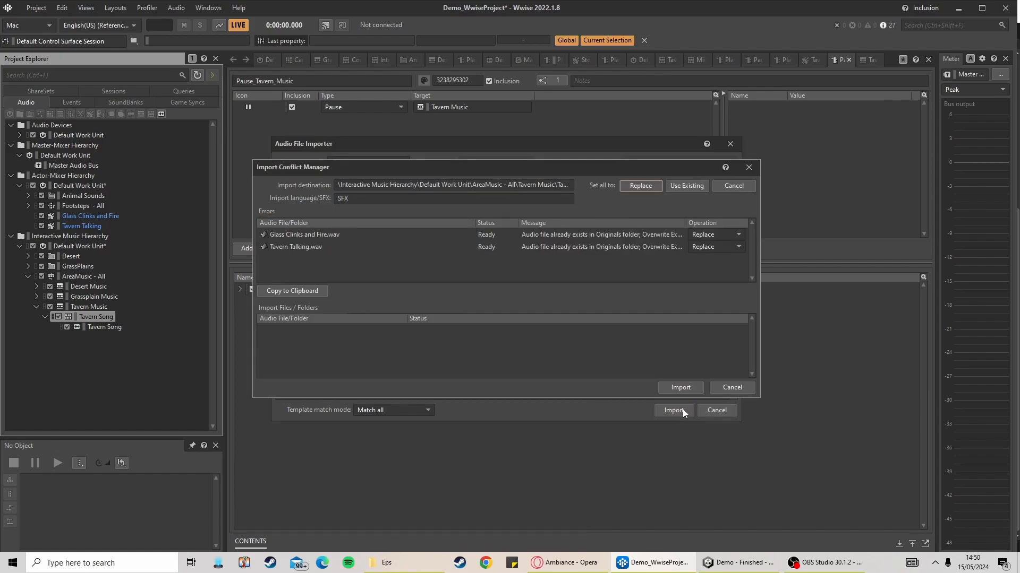
click(690, 387)
click(677, 387)
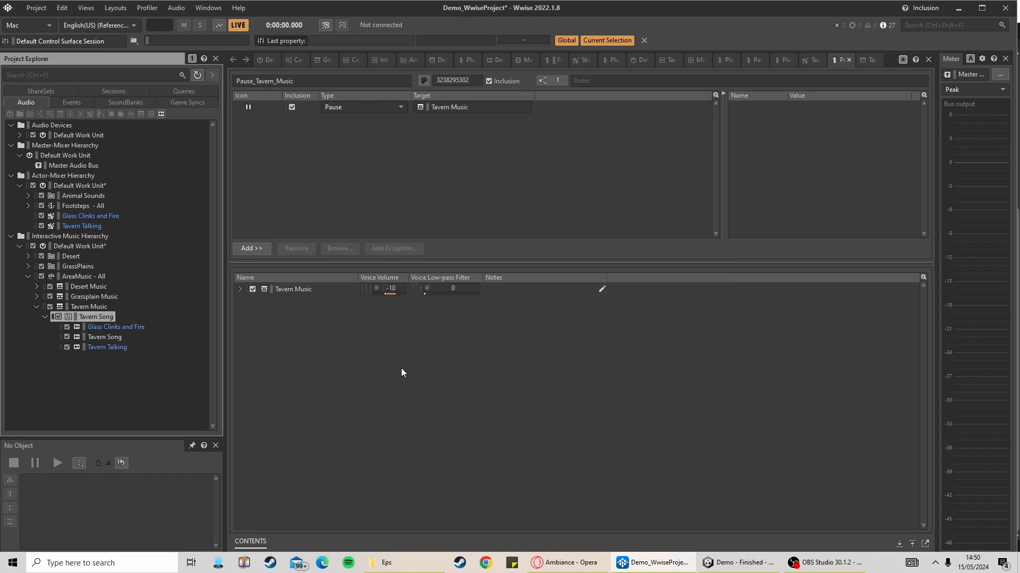
Open the Tavern Song music segment and play it back to hear the song together with the imported ambience tracks
click(83, 316)
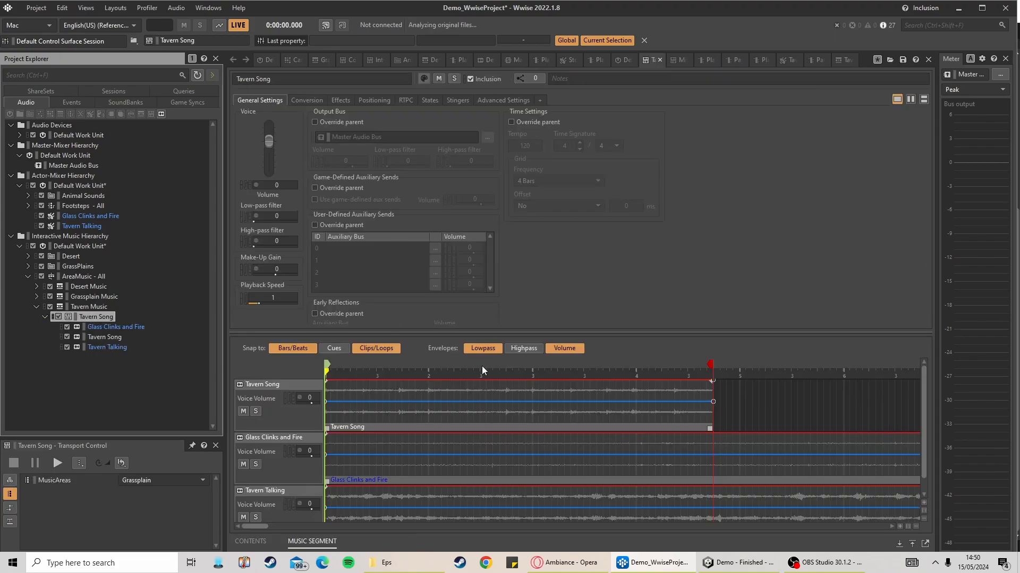
key(space)
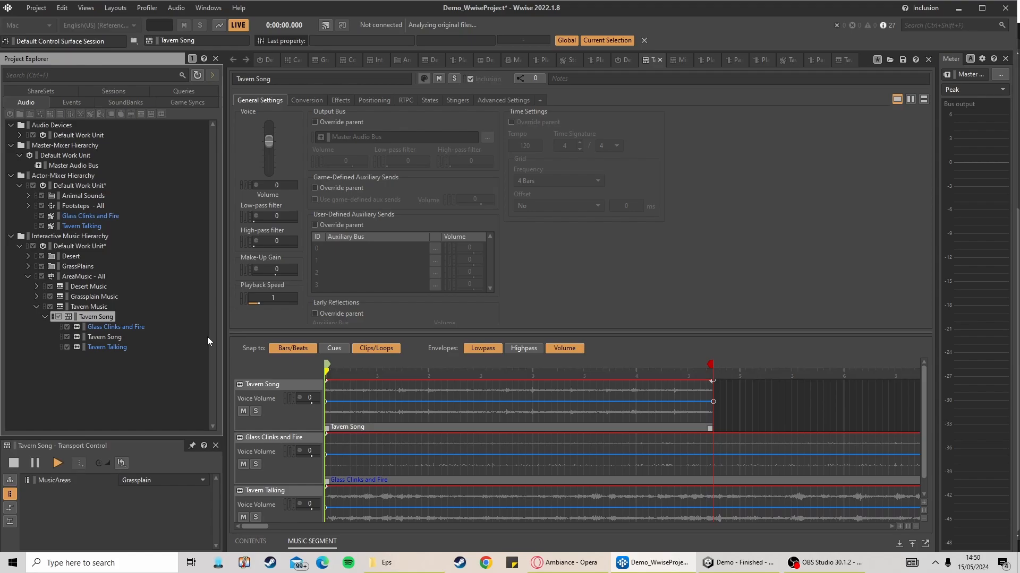
click(99, 316)
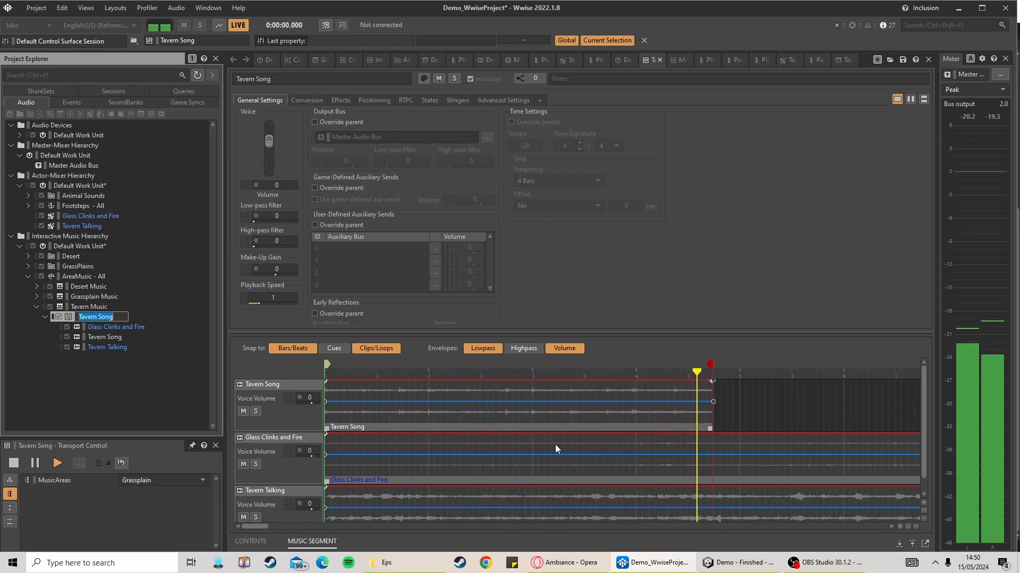
key(BackSpace)
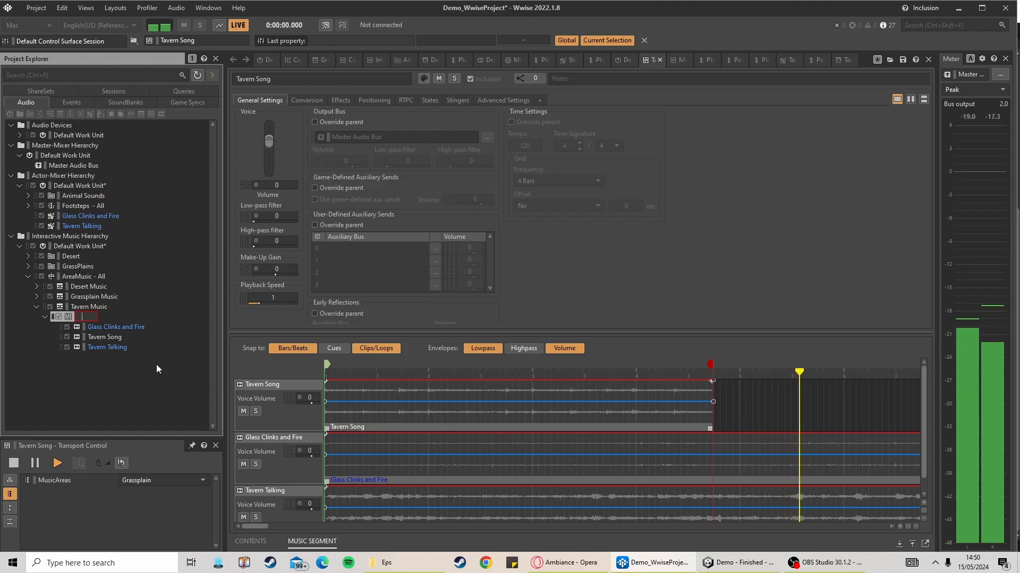
click(135, 367)
click(505, 295)
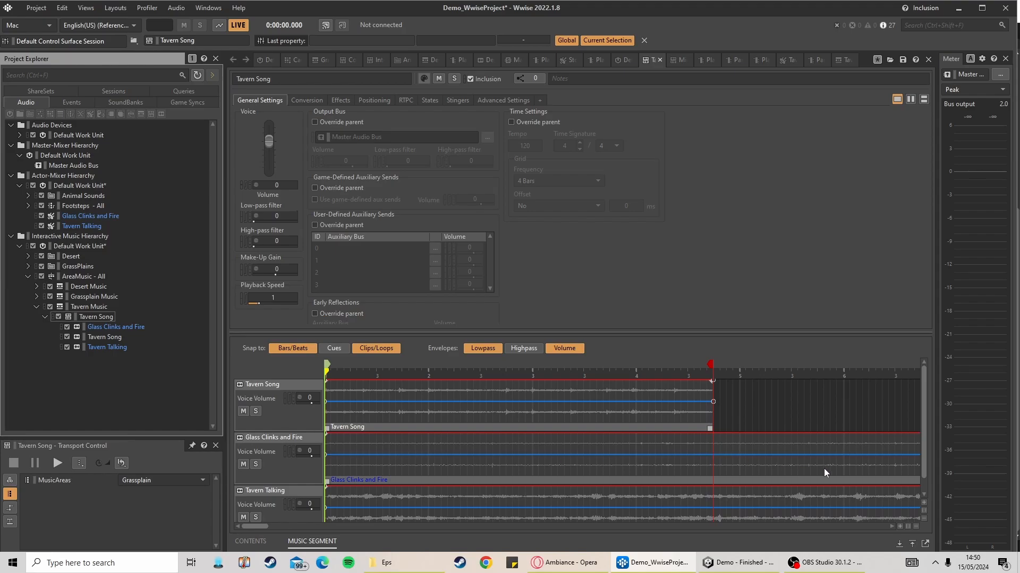
Shorten the Glass Clinks and Fire and Tavern Talking clips roughly to the length of the Tavern Song clip
ctrl+scroll(824, 468, down, 2)
ctrl+scroll(791, 467, down, 5)
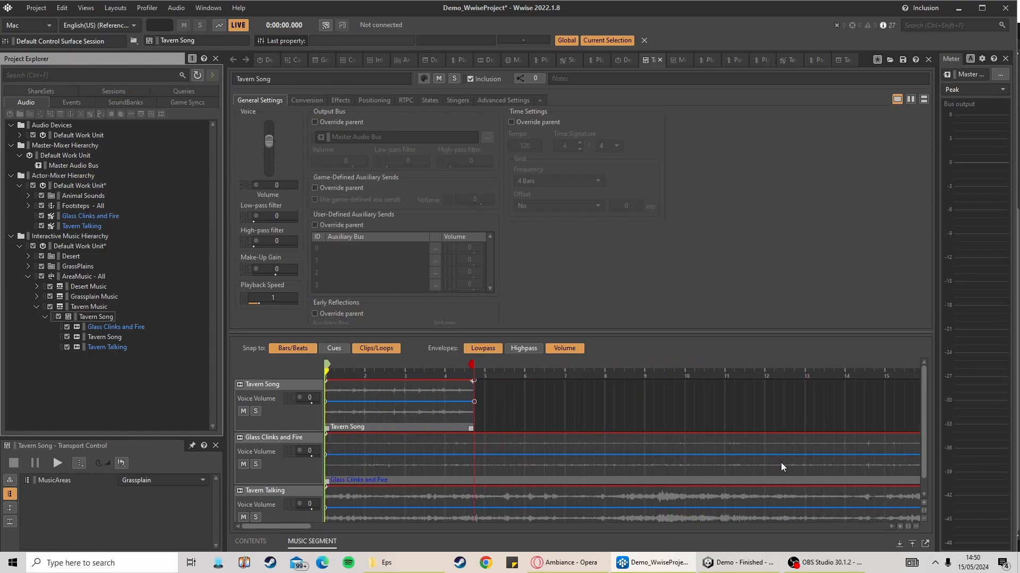
ctrl+scroll(791, 468, down, 6)
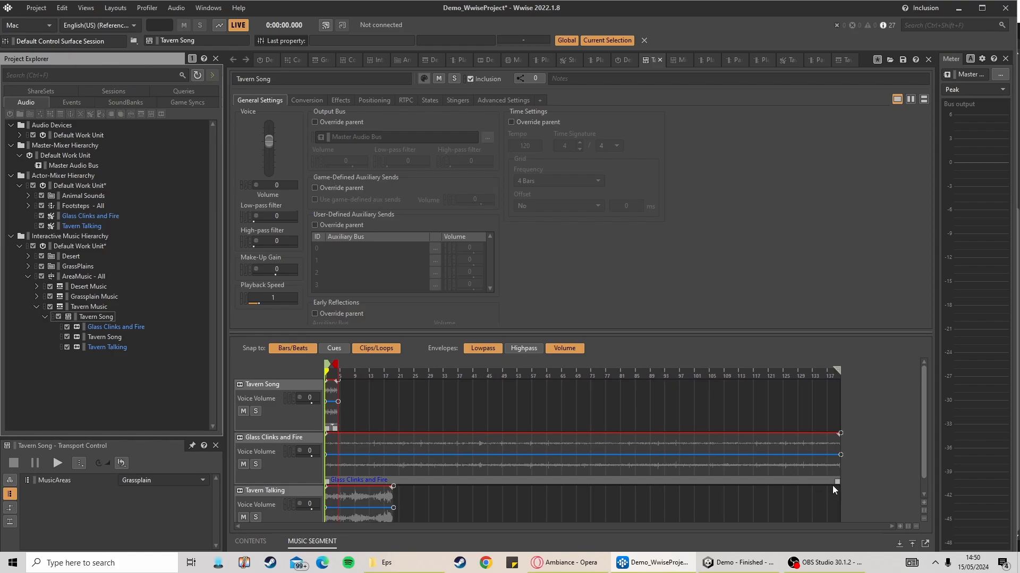
drag(837, 481, 336, 460)
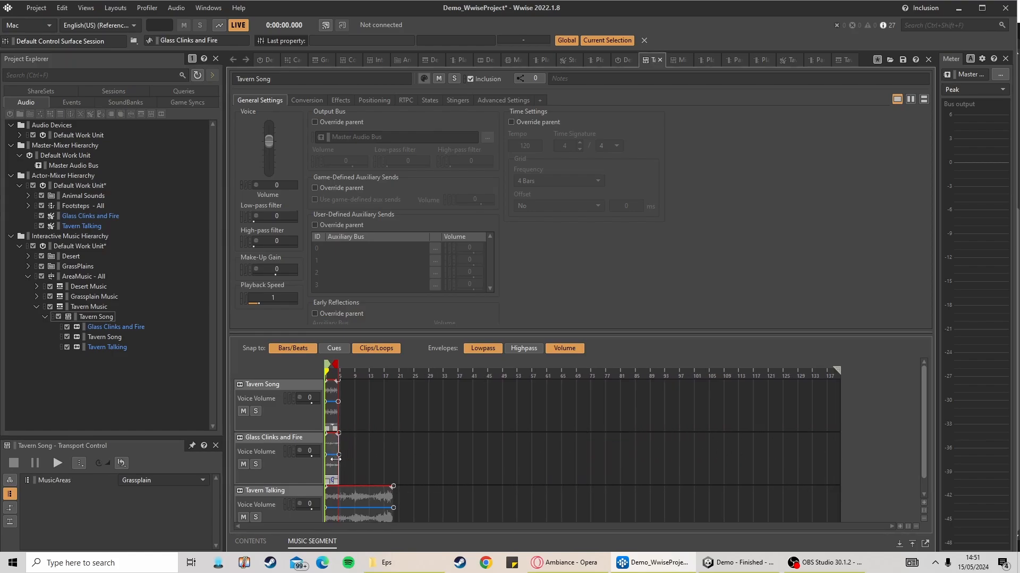
scroll(397, 518, down, 1)
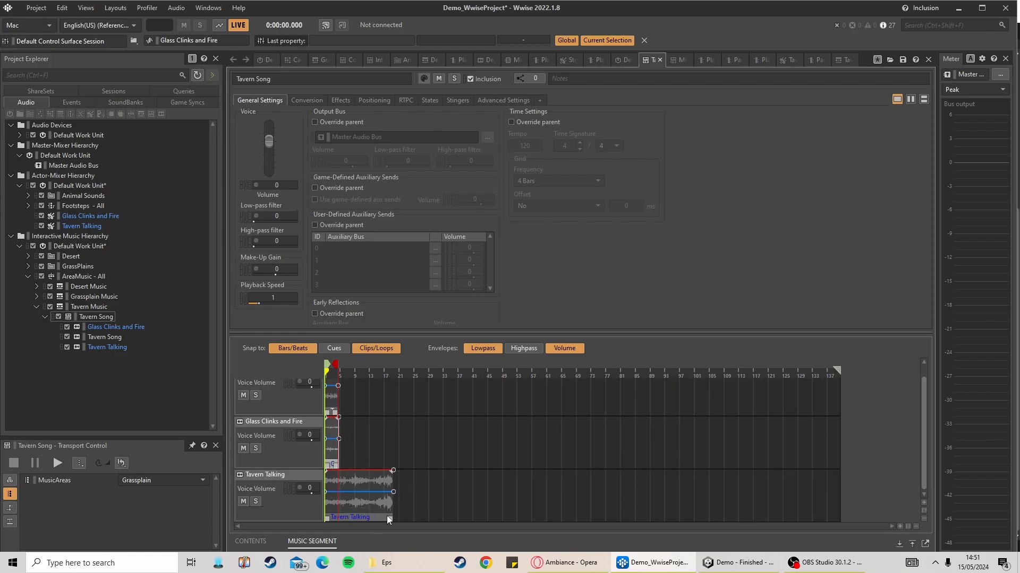
drag(394, 518, 336, 517)
Trim the ends of both ambience clips to match the end of the Tavern Song clip exactly and play the segment back
ctrl+scroll(371, 470, up, 2)
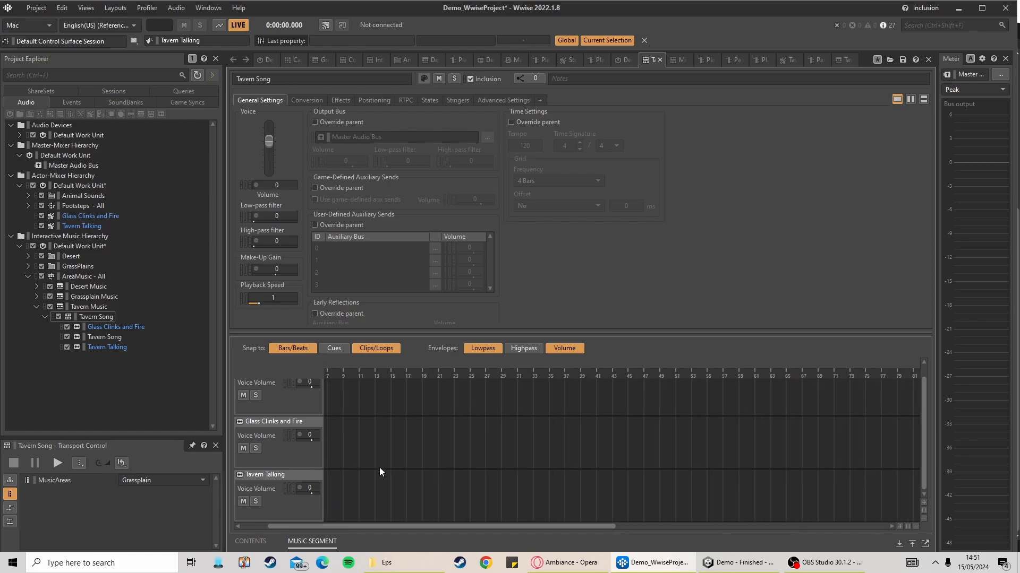
drag(401, 527, 263, 490)
ctrl+scroll(436, 444, up, 3)
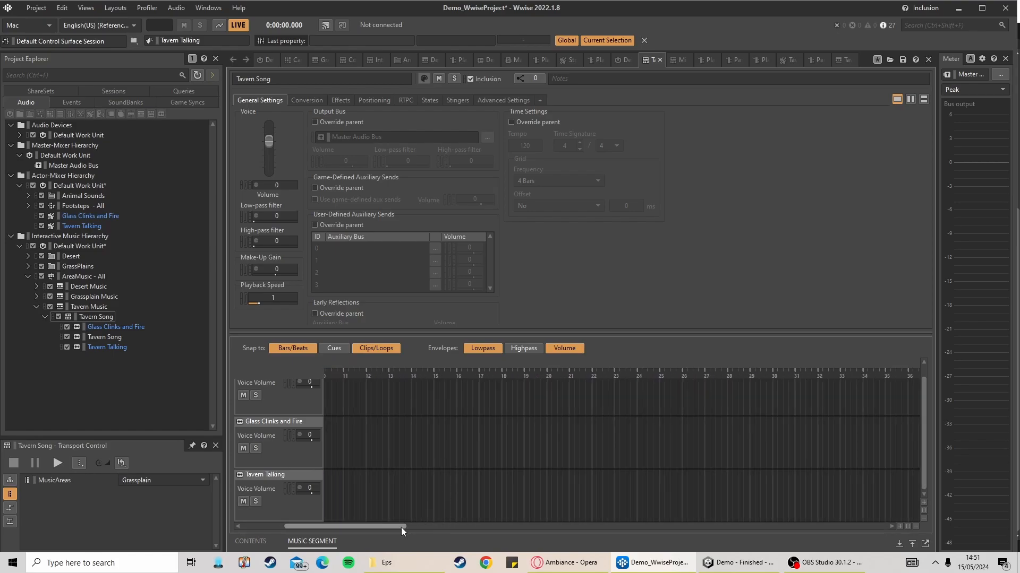
drag(400, 527, 212, 517)
ctrl+scroll(442, 490, up, 3)
drag(310, 527, 260, 527)
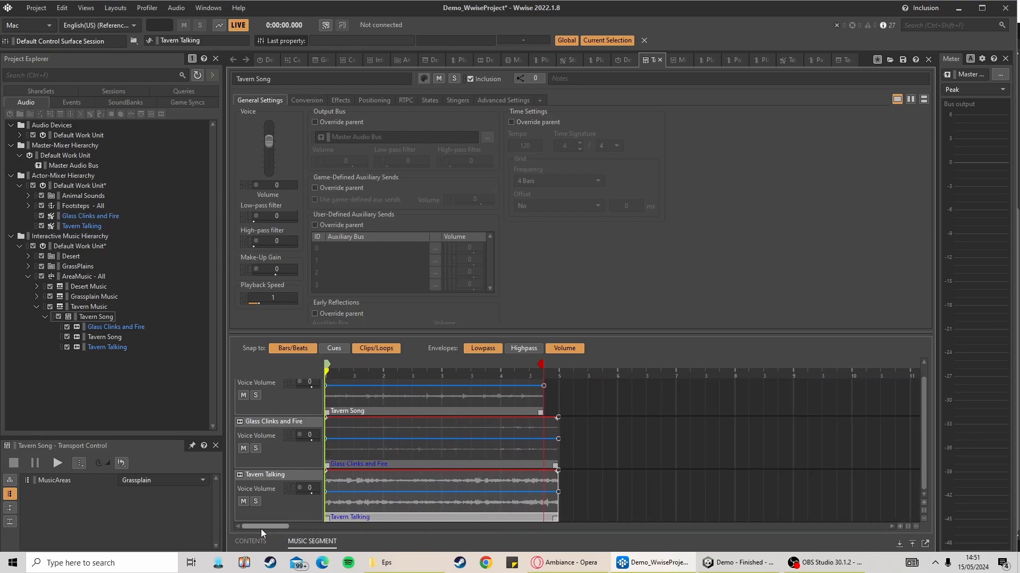
drag(556, 466, 542, 465)
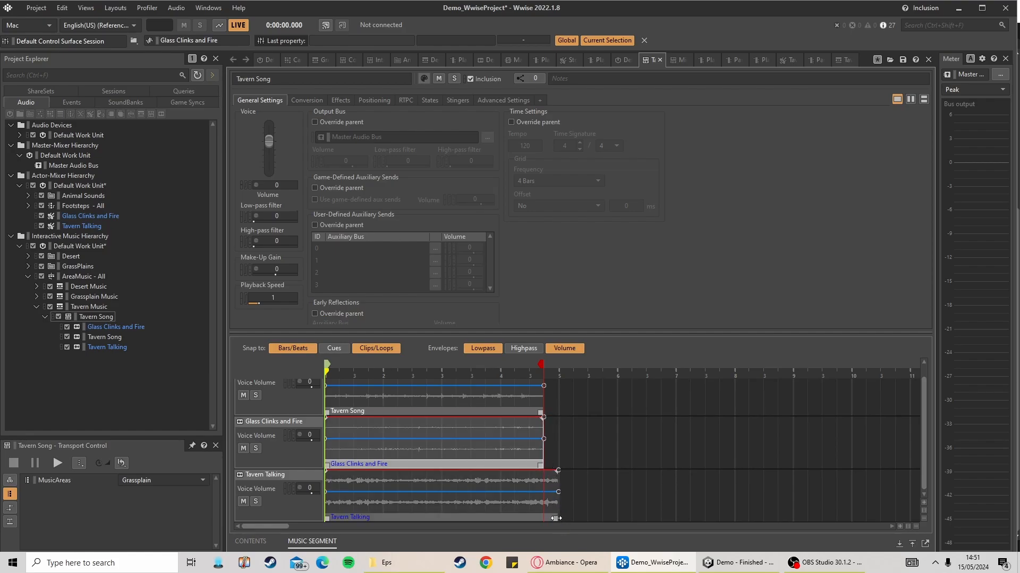
drag(555, 518, 541, 521)
key(space)
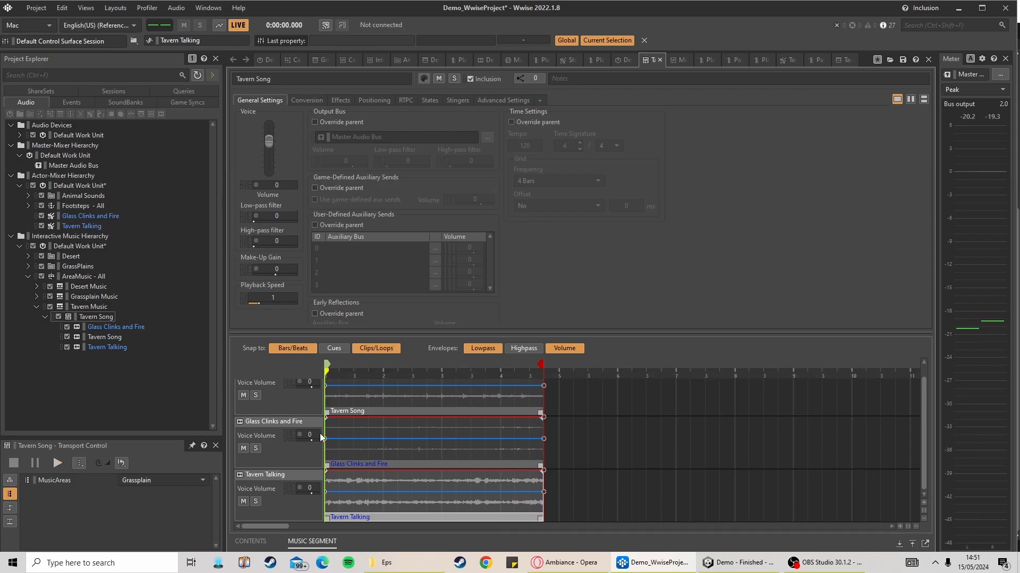
scroll(307, 470, up, 1)
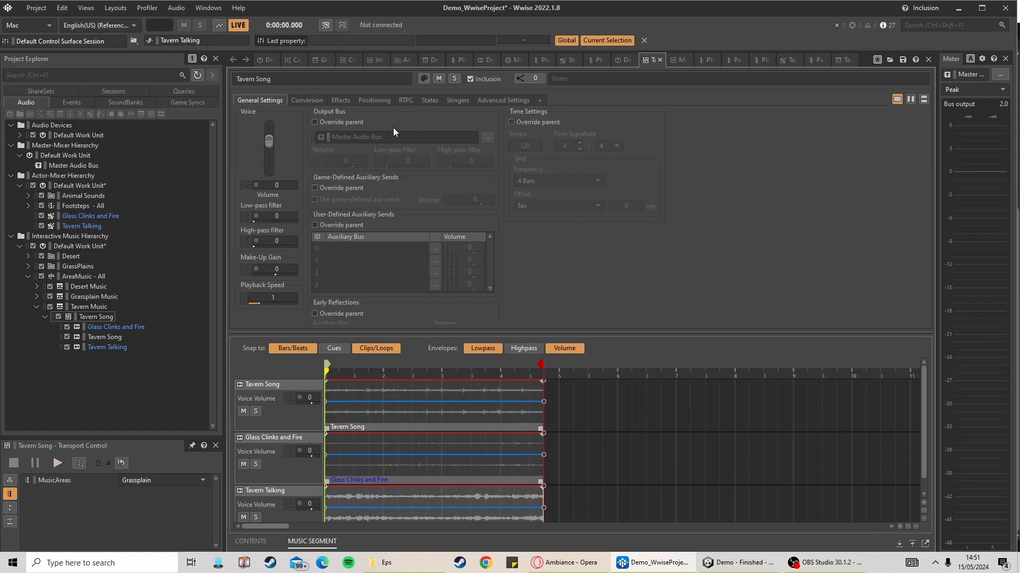
Switch to the SoundBank layout and generate the checked SoundBanks for Windows, running the generation a second time
click(117, 8)
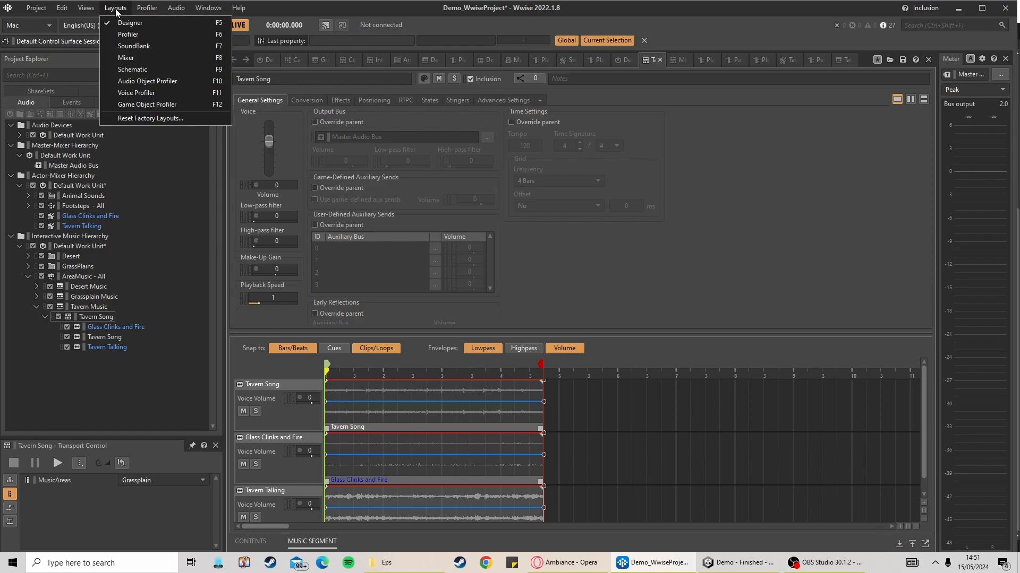
click(145, 49)
click(894, 74)
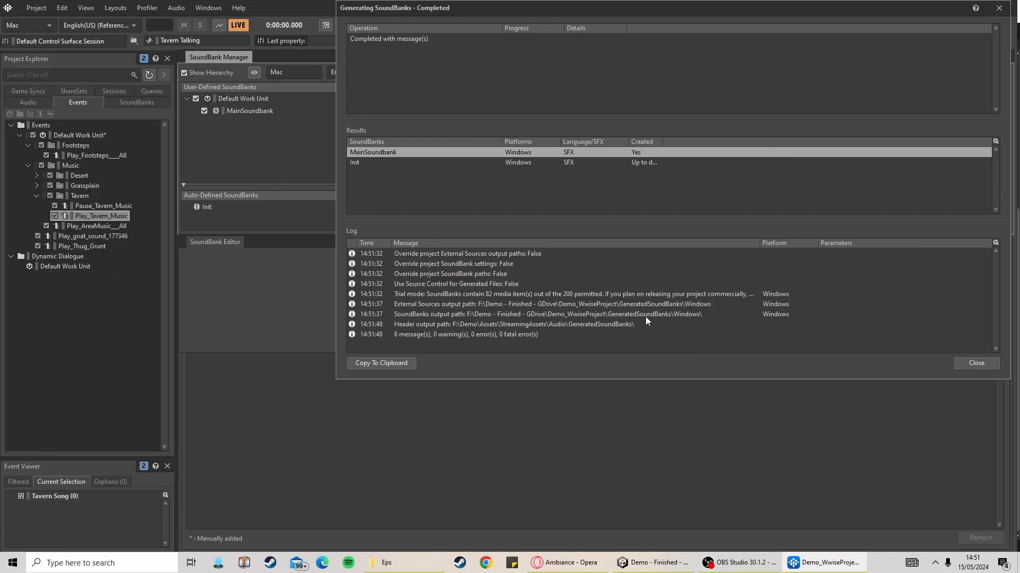
click(973, 364)
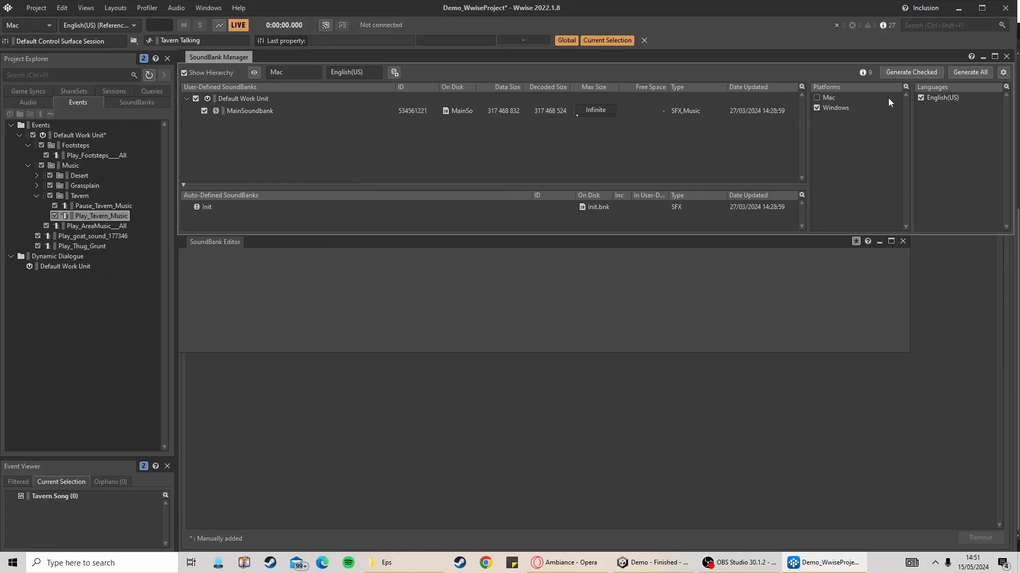
click(913, 73)
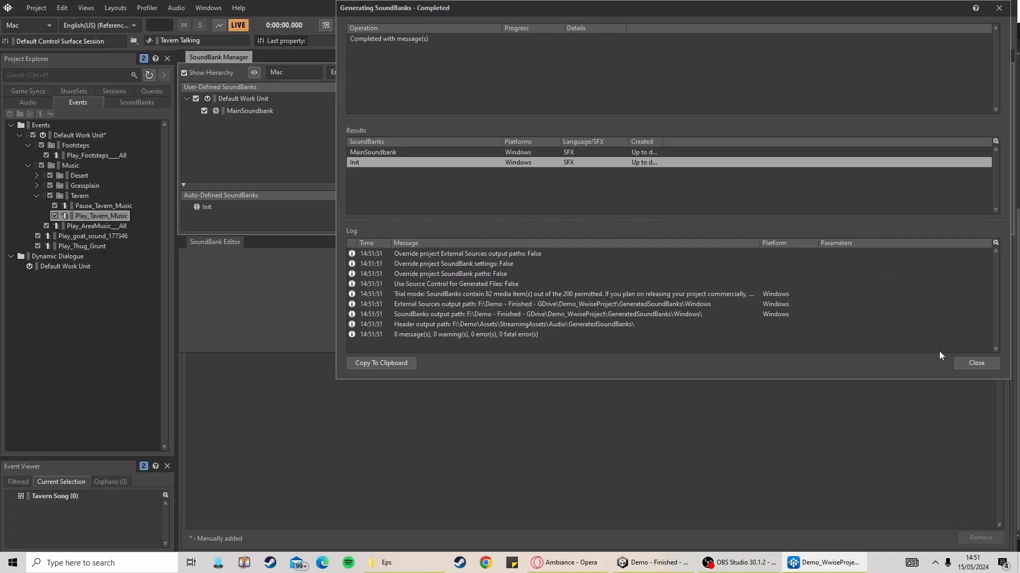
click(974, 363)
Switch to Unity, run the game, walk the character through the tavern to test its music and ambience, and stop play mode
click(652, 563)
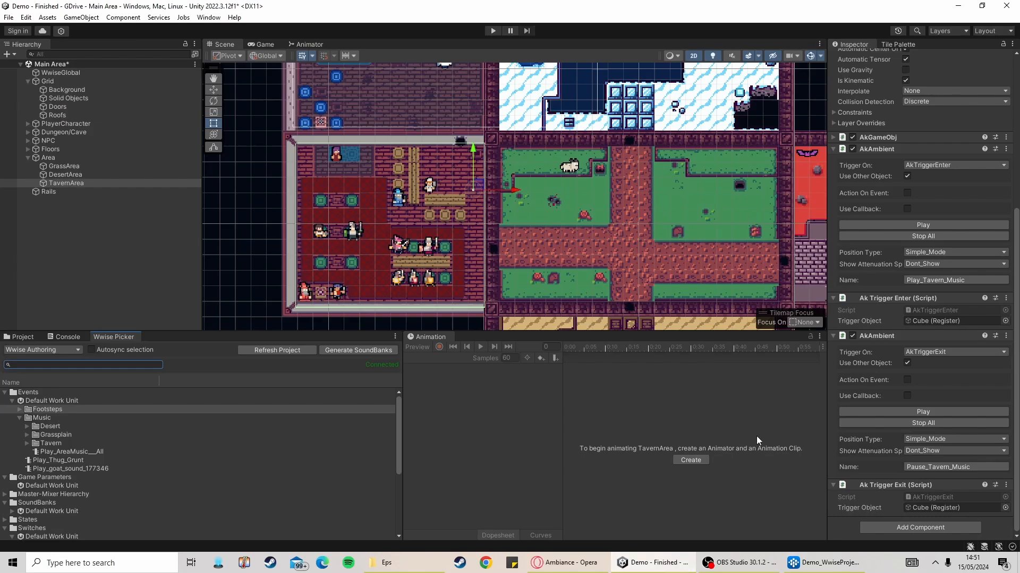
click(494, 31)
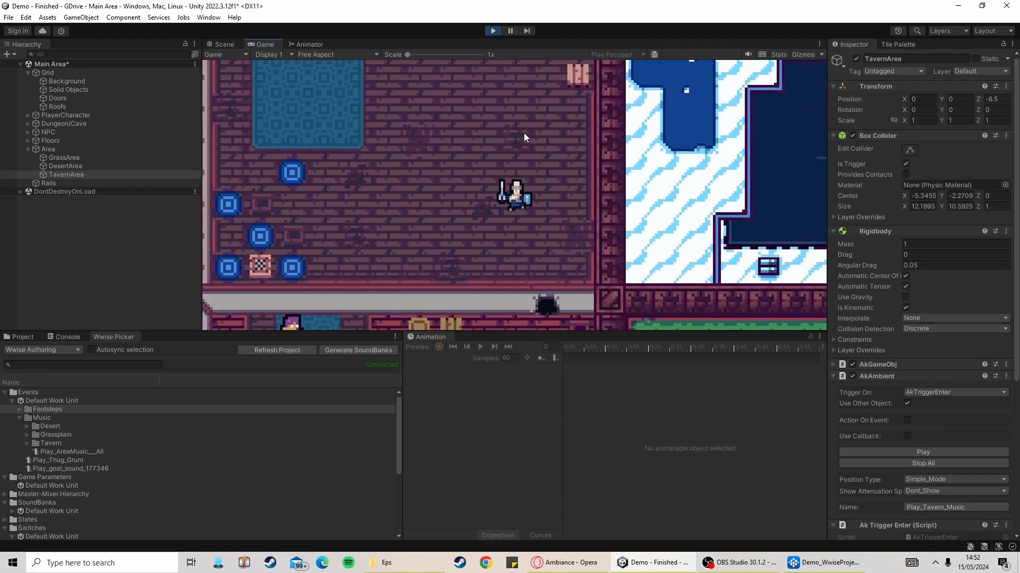
key(s)
key(d)
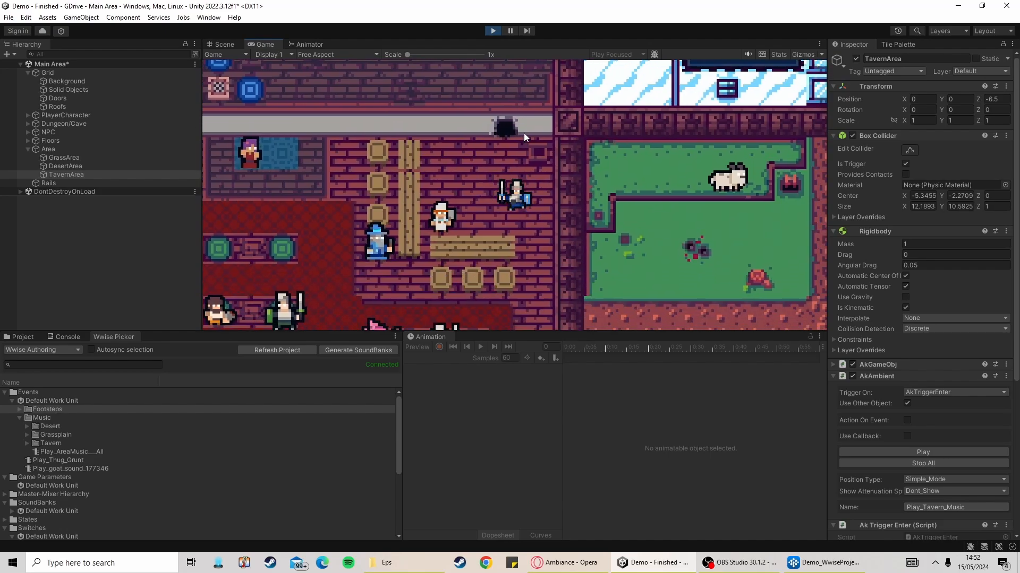
key(a)
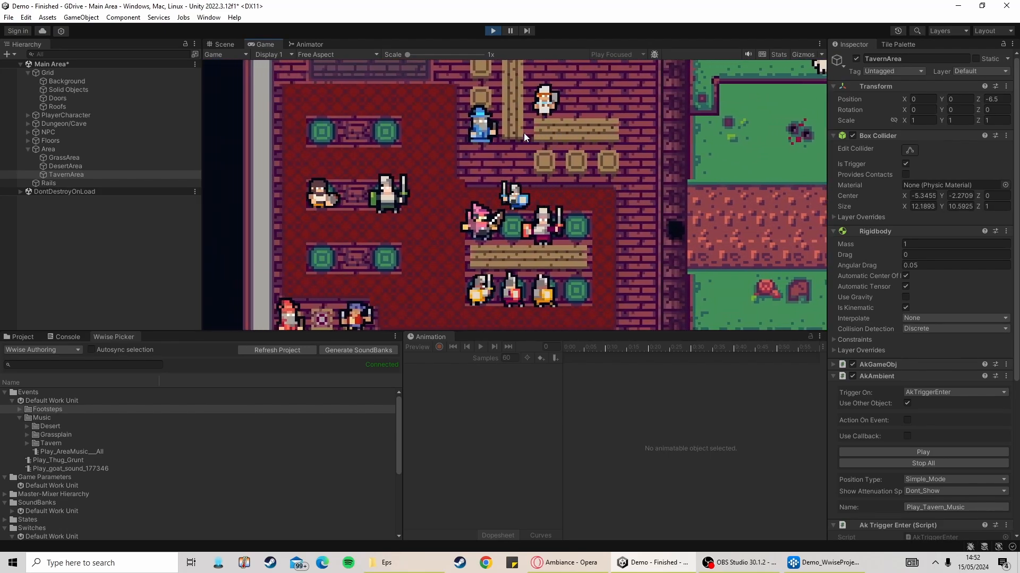
key(w)
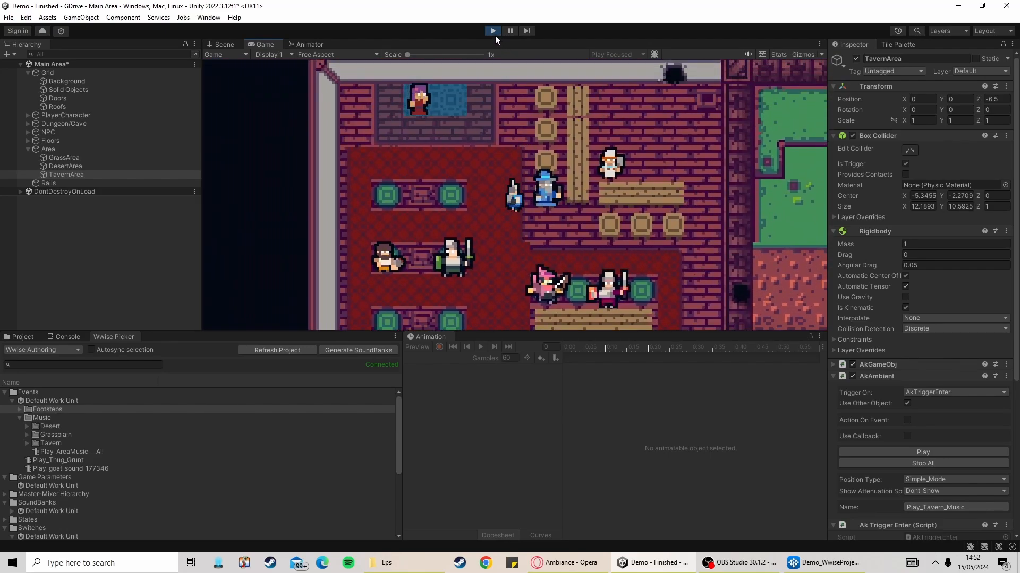
key(a)
key(w)
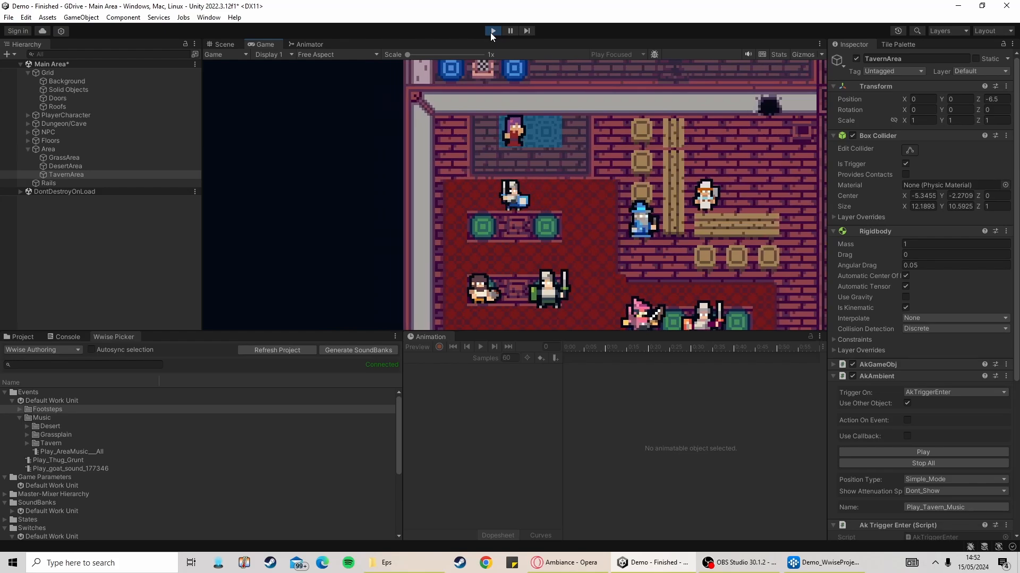
key(a)
key(s)
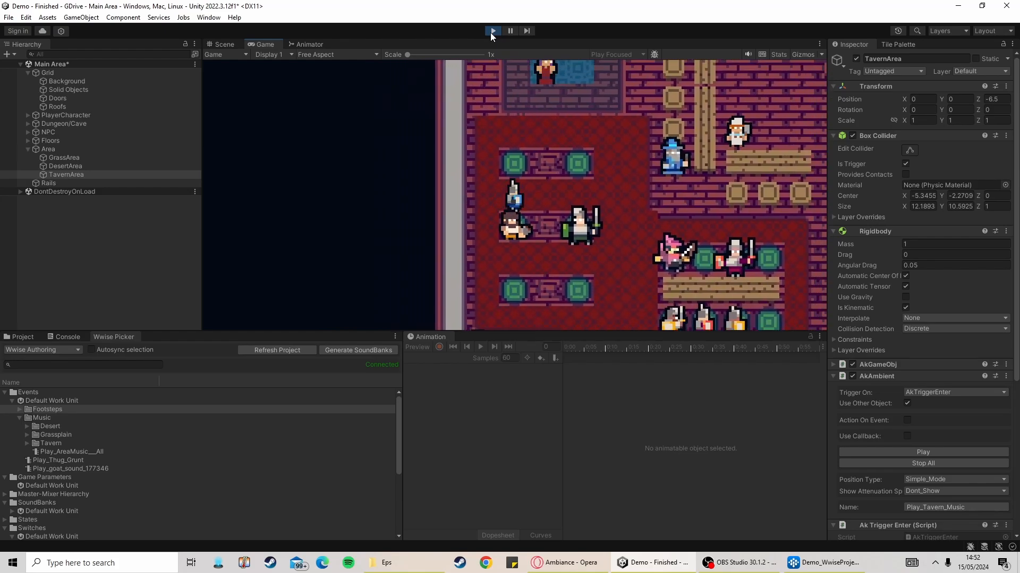
click(492, 31)
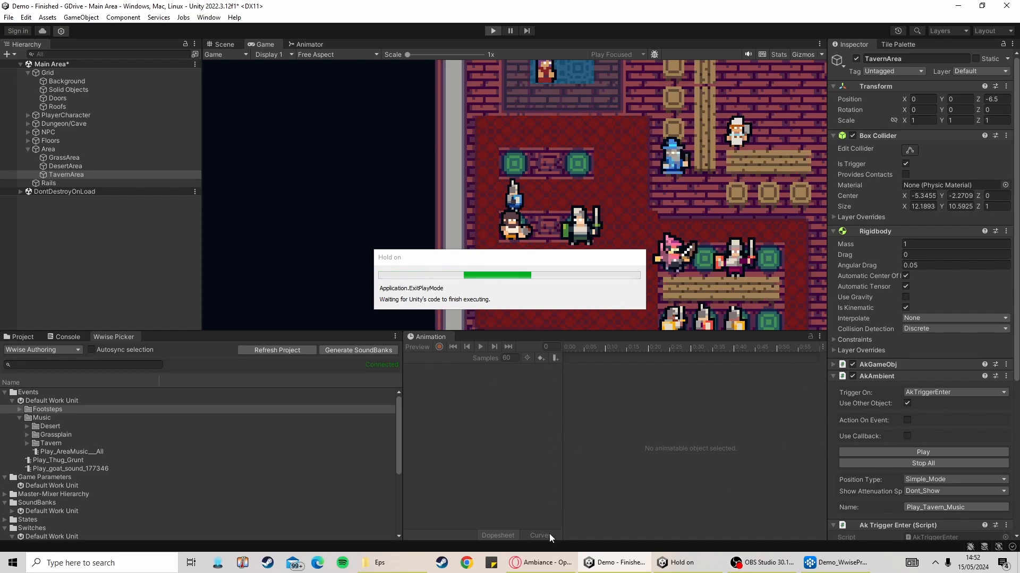
Switch to Wwise, show the audio hierarchies in the Project Explorer and change to the Designer layout
mouse_move(831, 568)
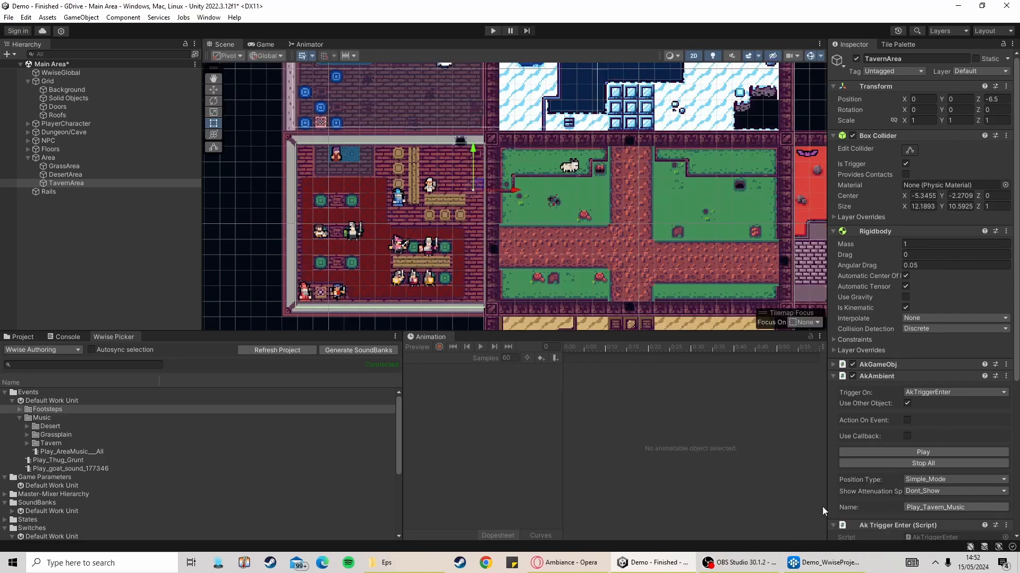
click(832, 568)
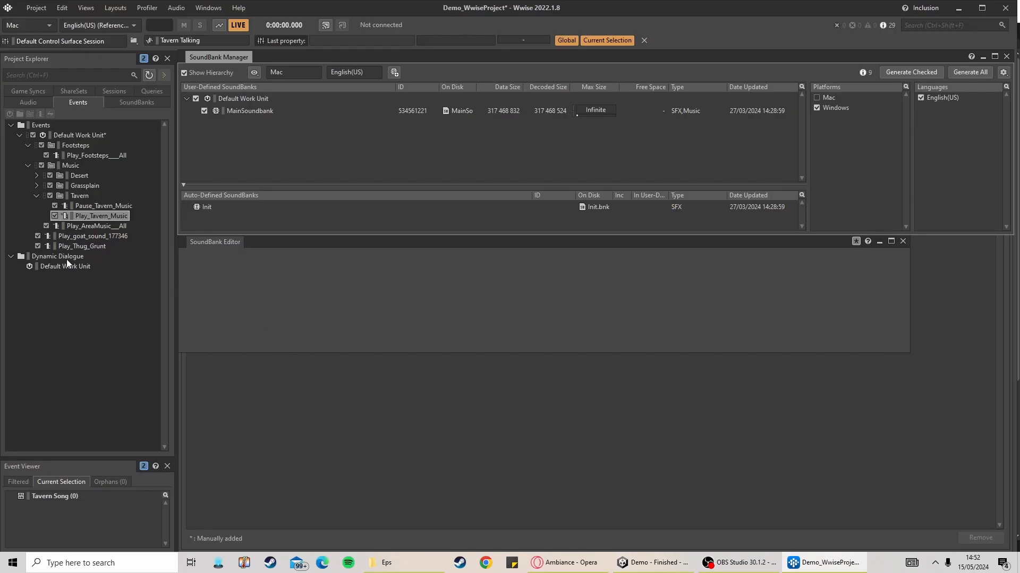
click(11, 256)
click(43, 102)
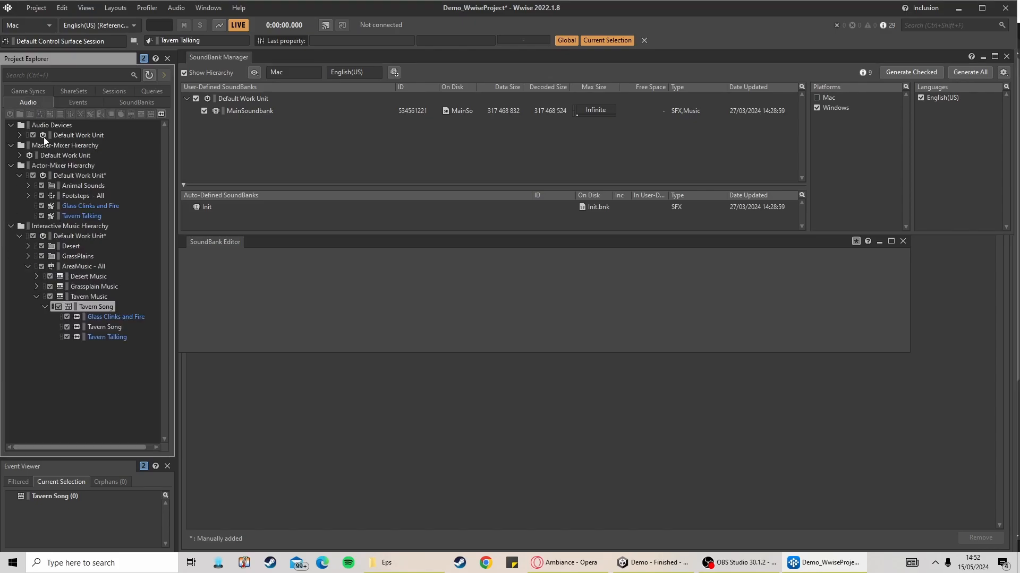
click(114, 326)
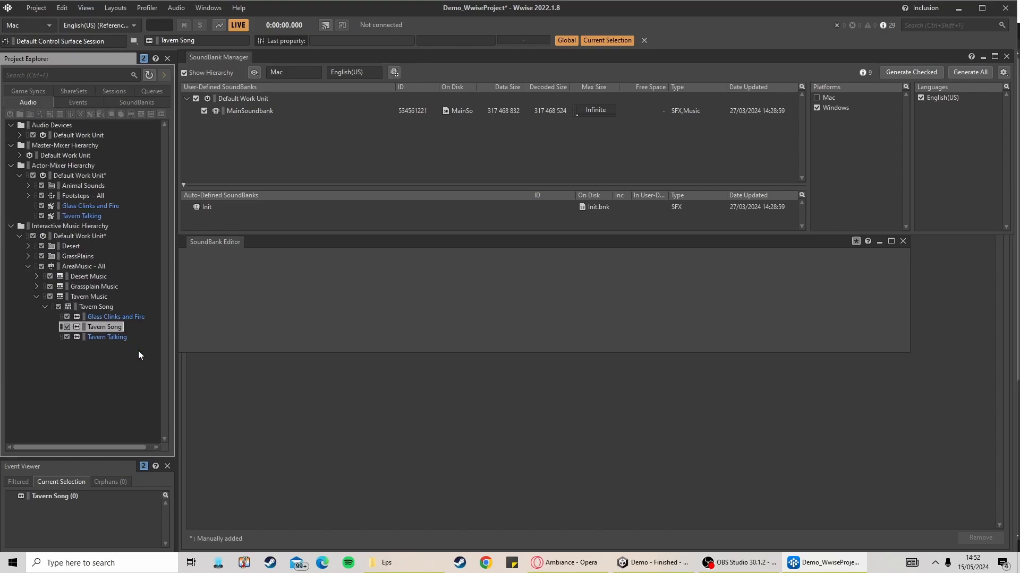
click(119, 10)
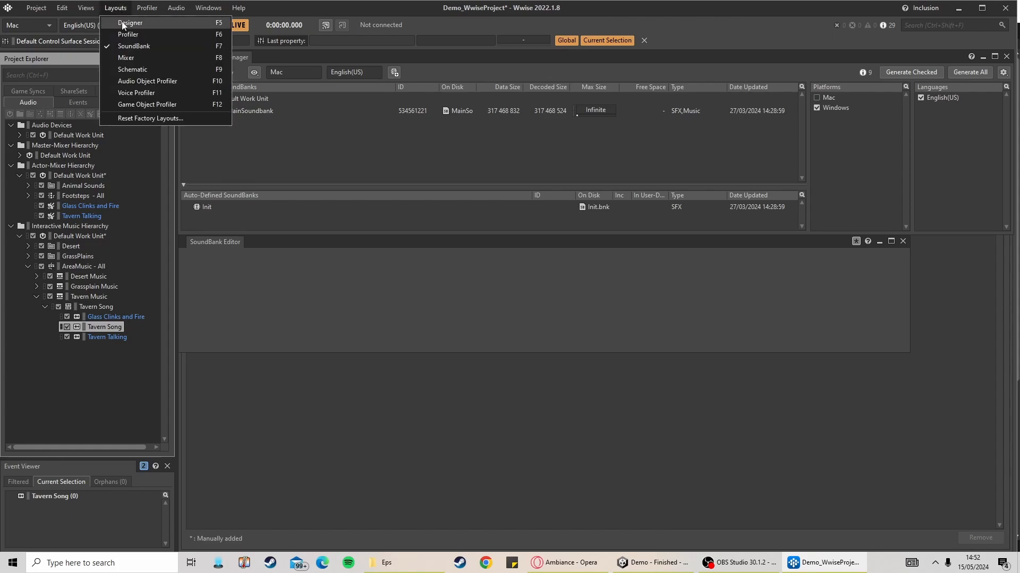
click(122, 21)
Lower the Tavern Talking music track's voice volume to -8 and play back the Tavern Song segment
click(111, 327)
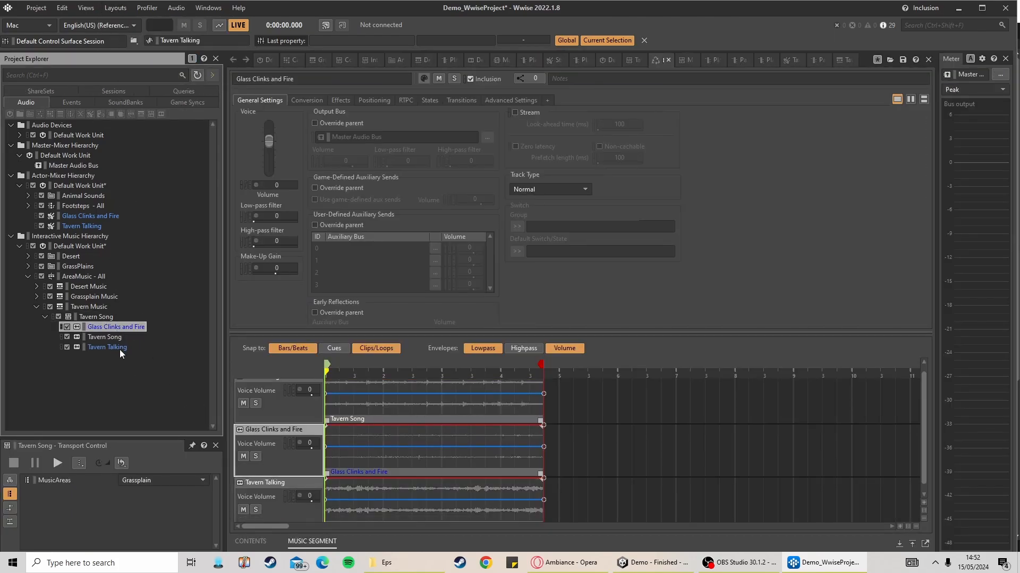
click(117, 347)
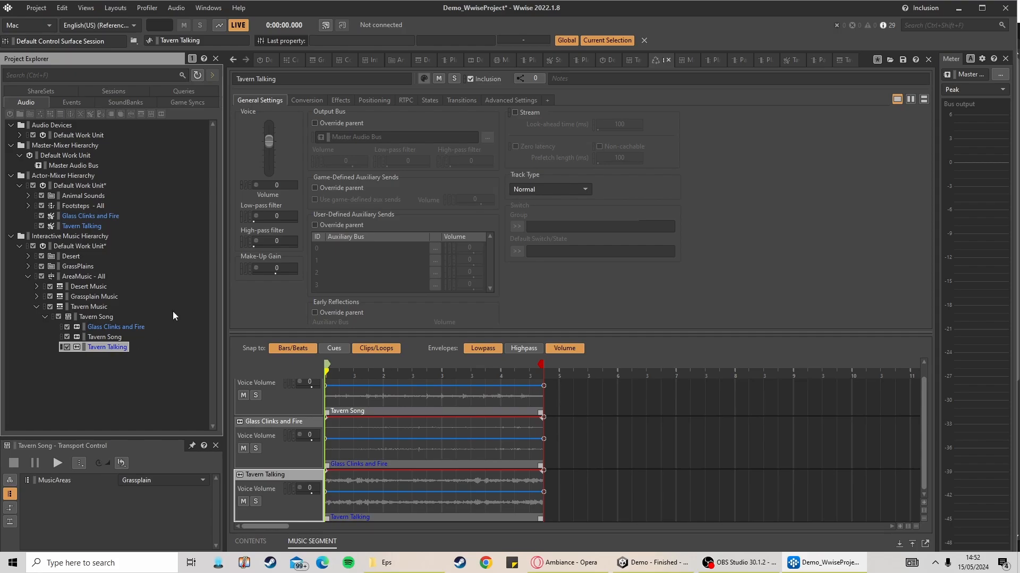
click(272, 141)
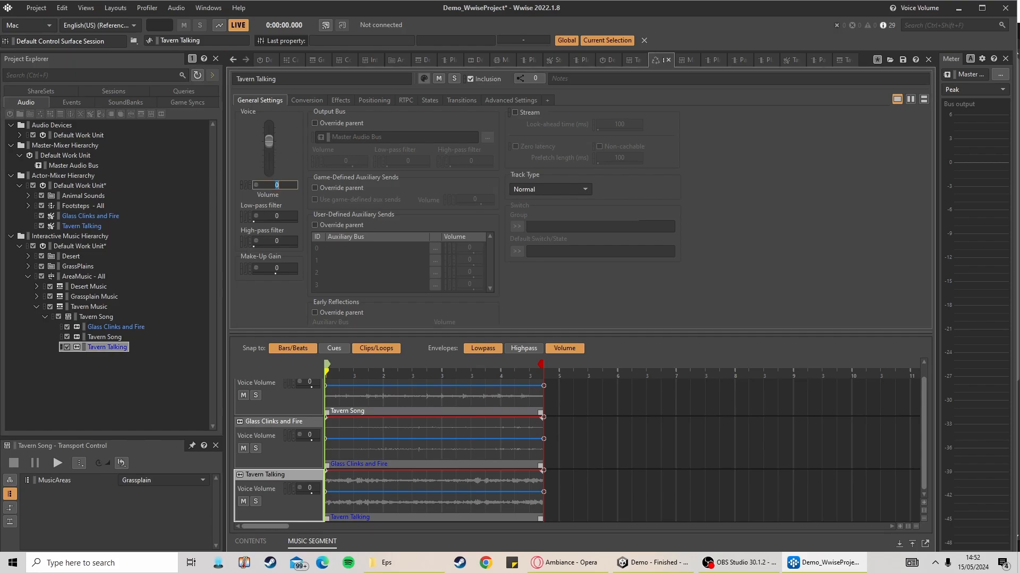
drag(269, 141, 269, 151)
click(103, 316)
key(space)
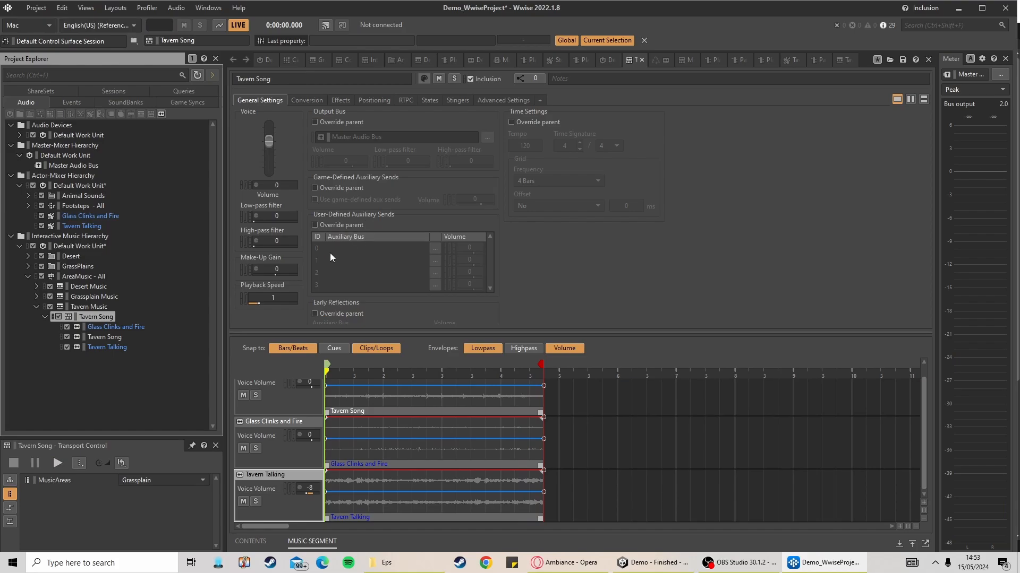
click(88, 307)
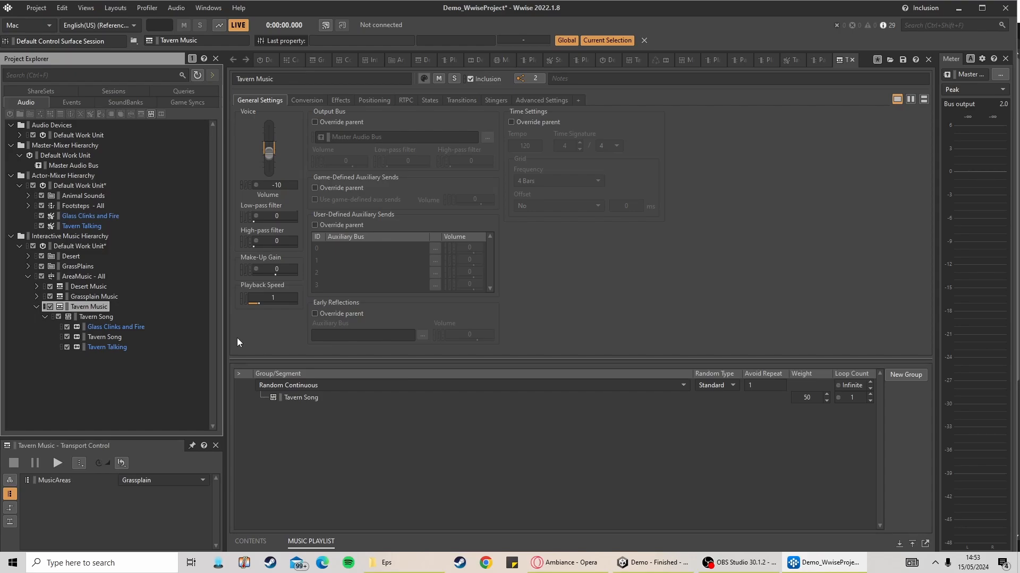
click(88, 215)
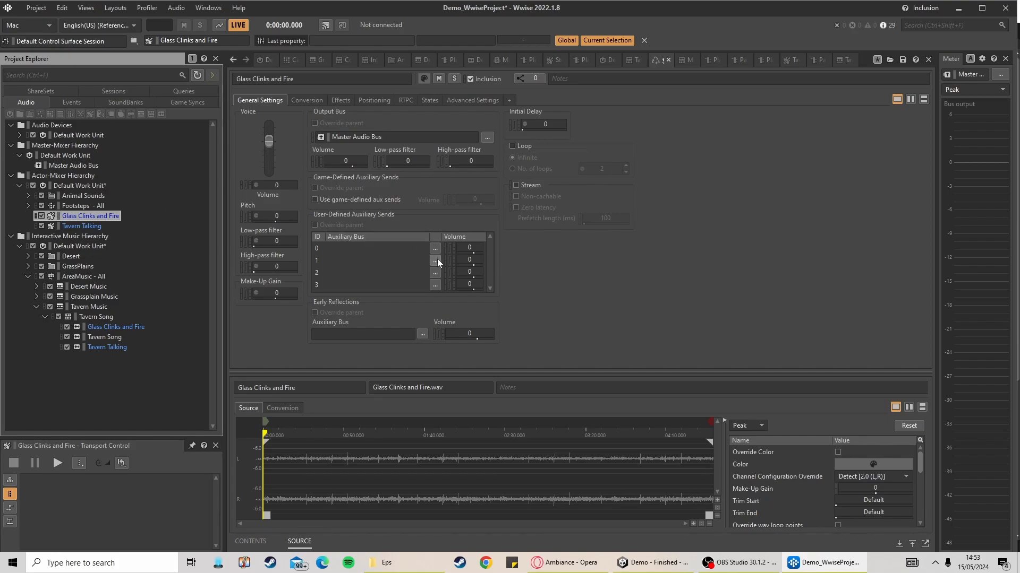
click(127, 326)
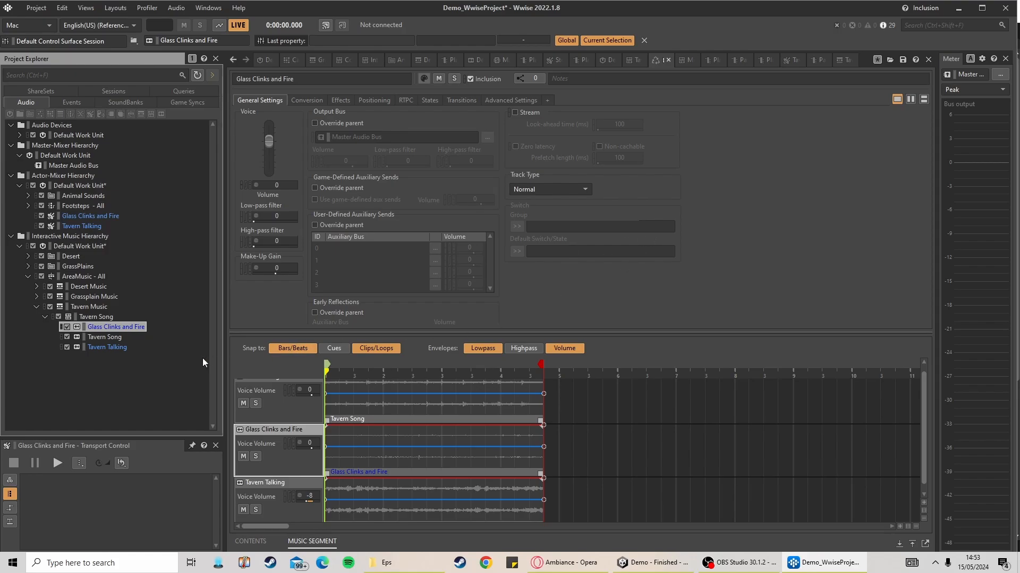
Override the parent effects on the Tavern Talking music track and add a RoomVerb effect with the Hall_Large preset in slot 0
click(110, 349)
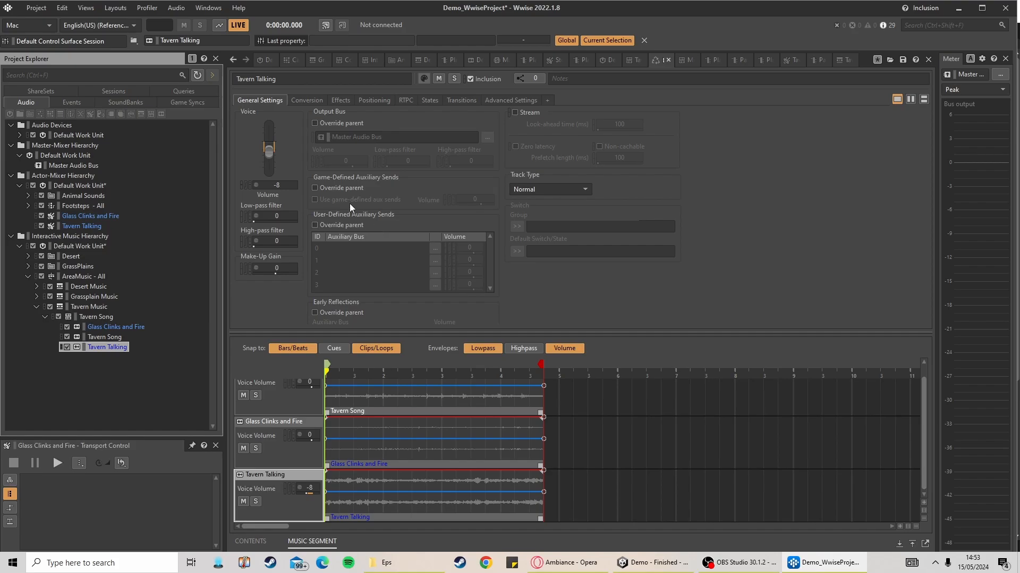
click(340, 100)
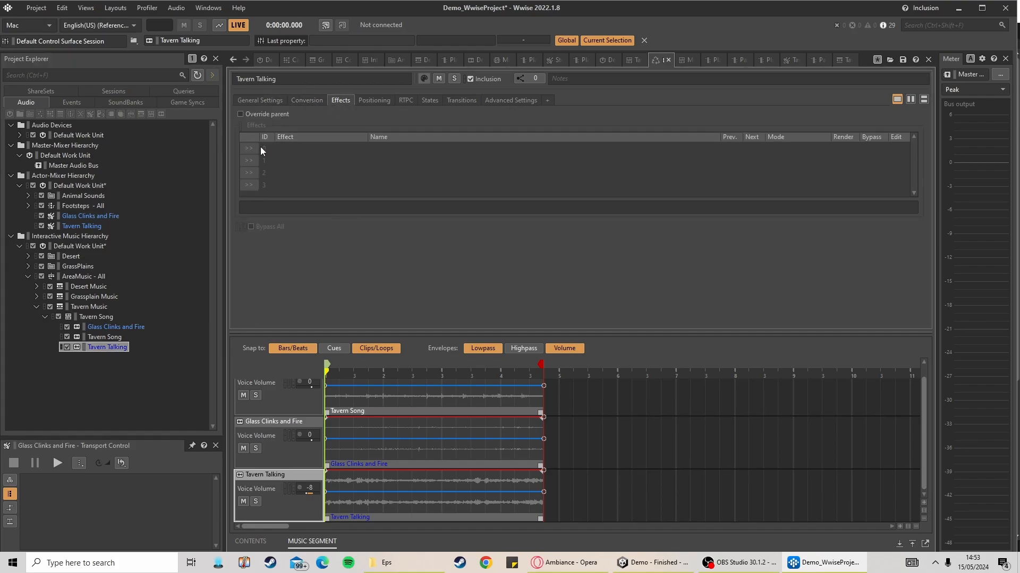
click(243, 115)
click(255, 149)
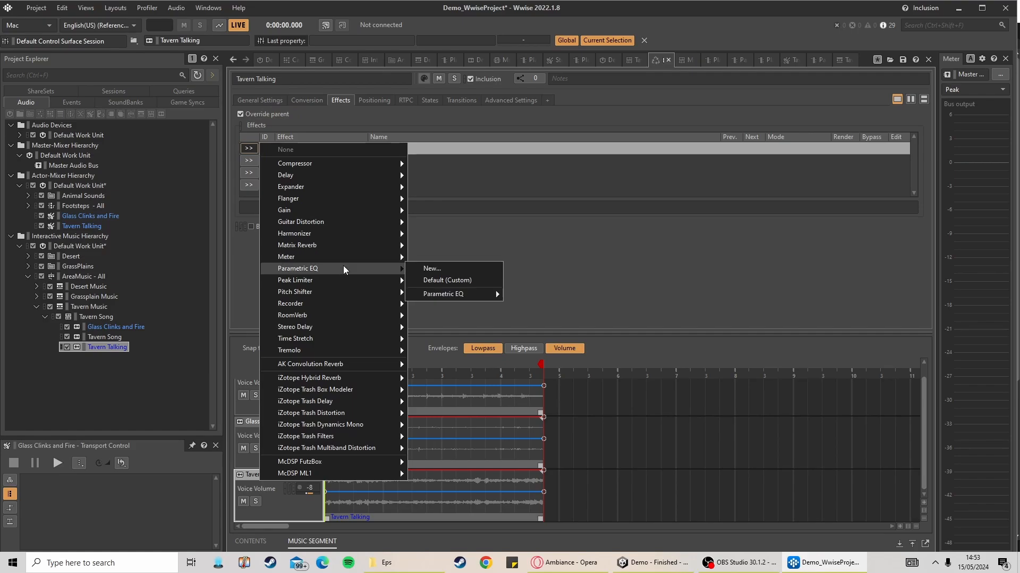
mouse_move(363, 247)
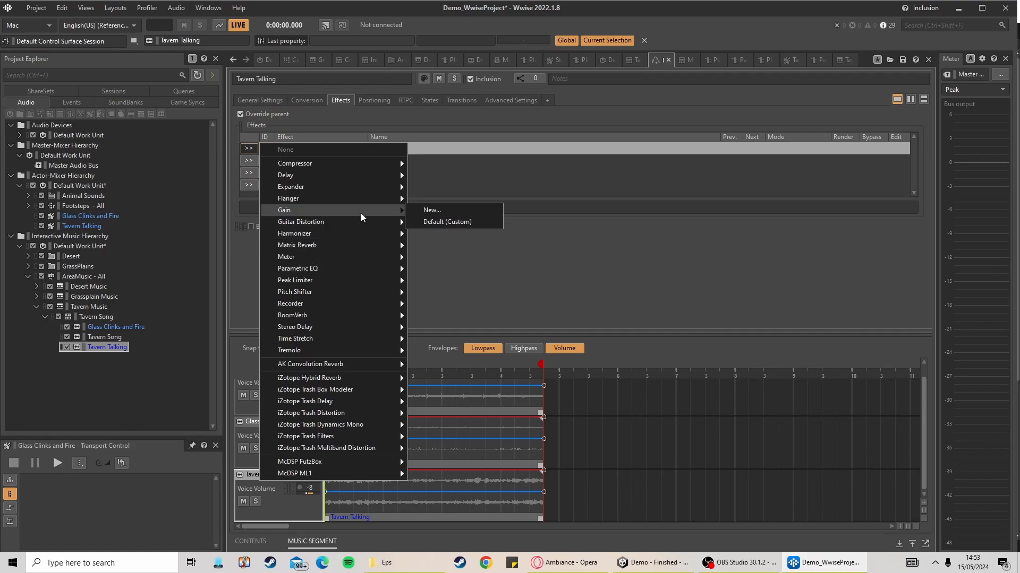
mouse_move(371, 206)
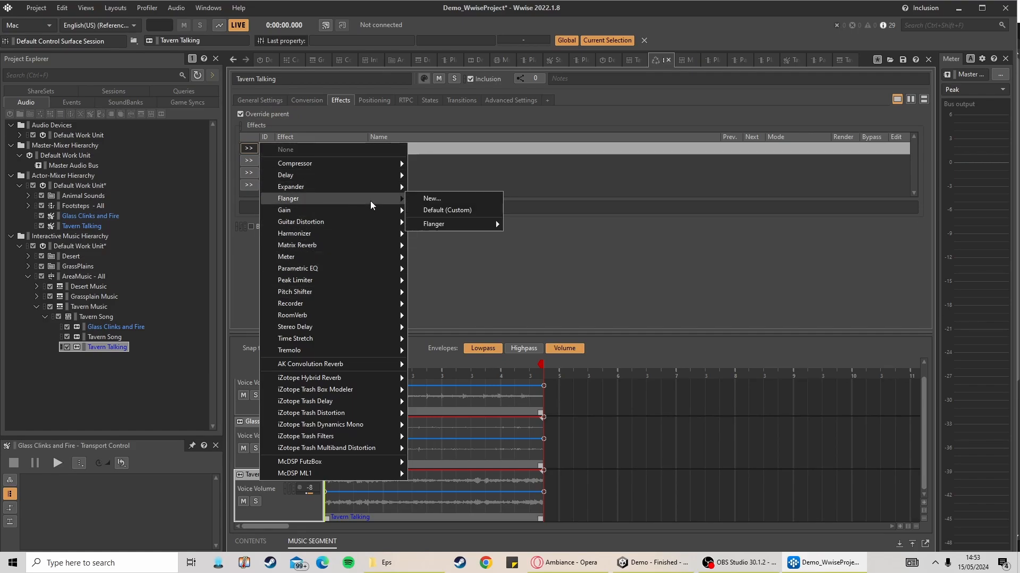
mouse_move(307, 170)
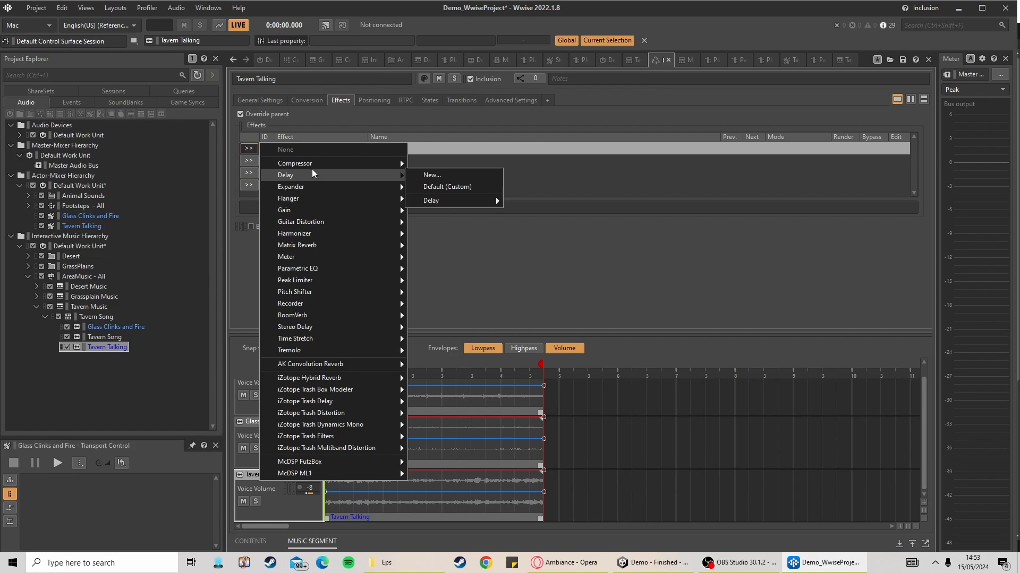
mouse_move(340, 348)
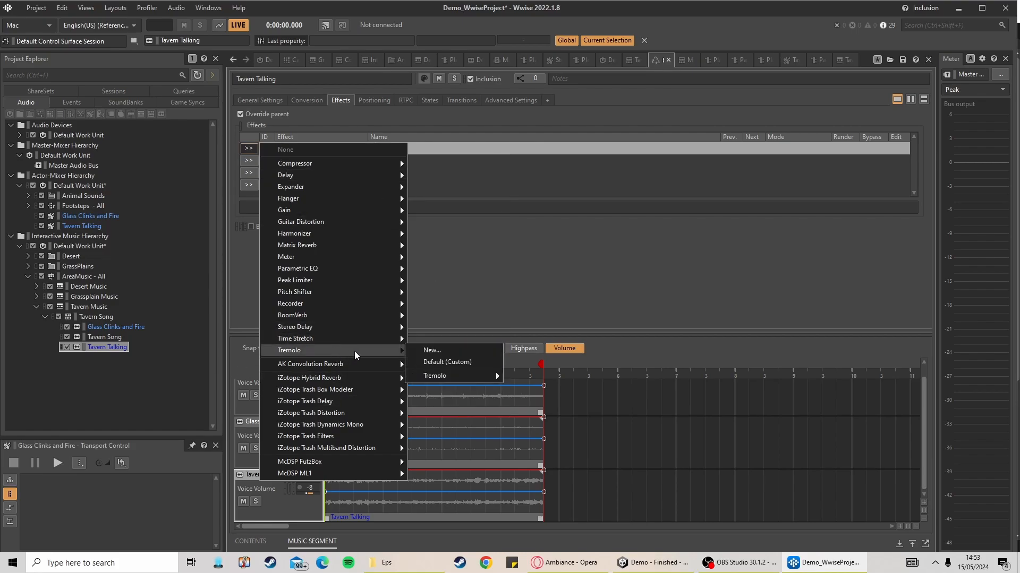
mouse_move(330, 269)
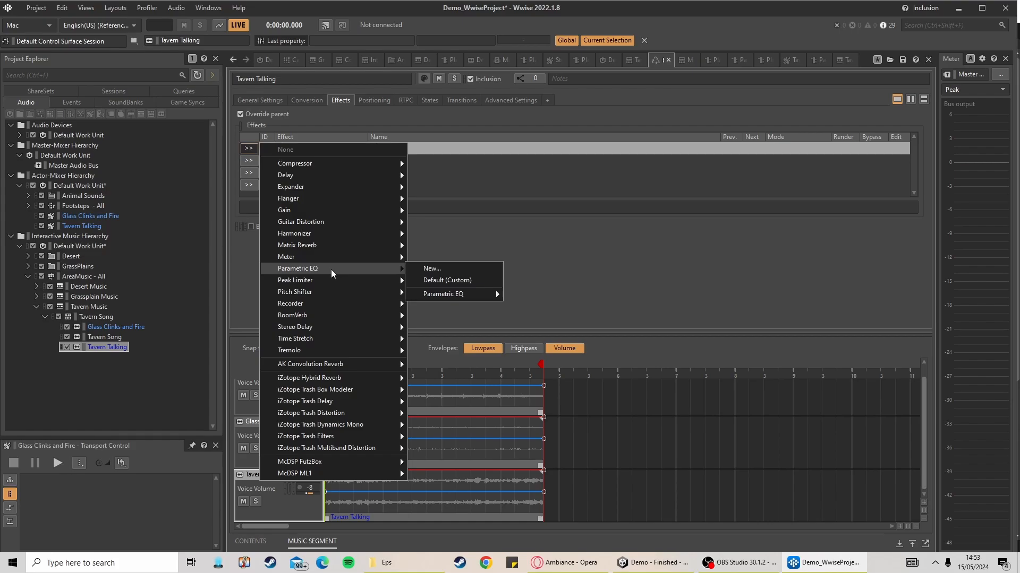
mouse_move(326, 250)
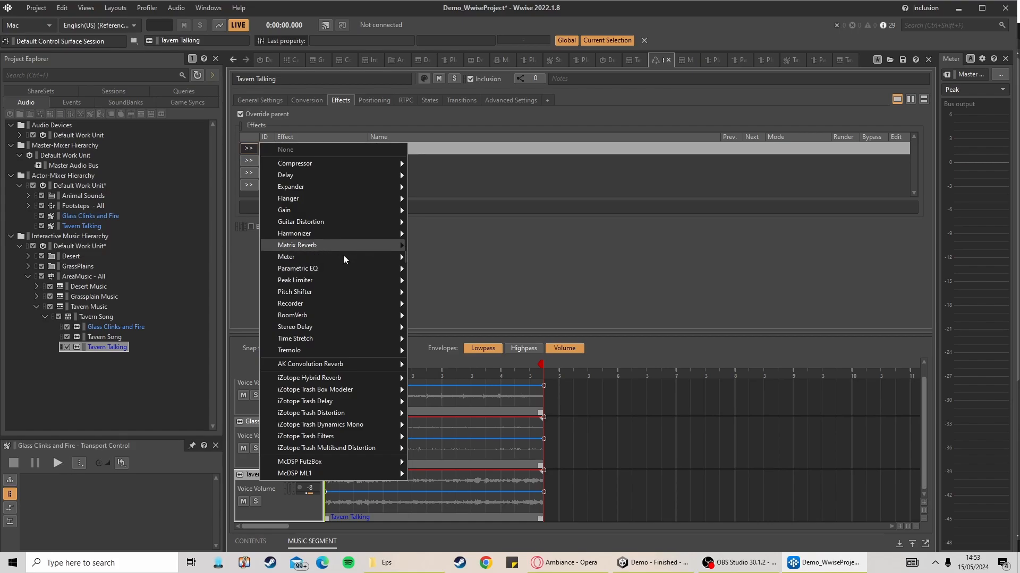
mouse_move(318, 315)
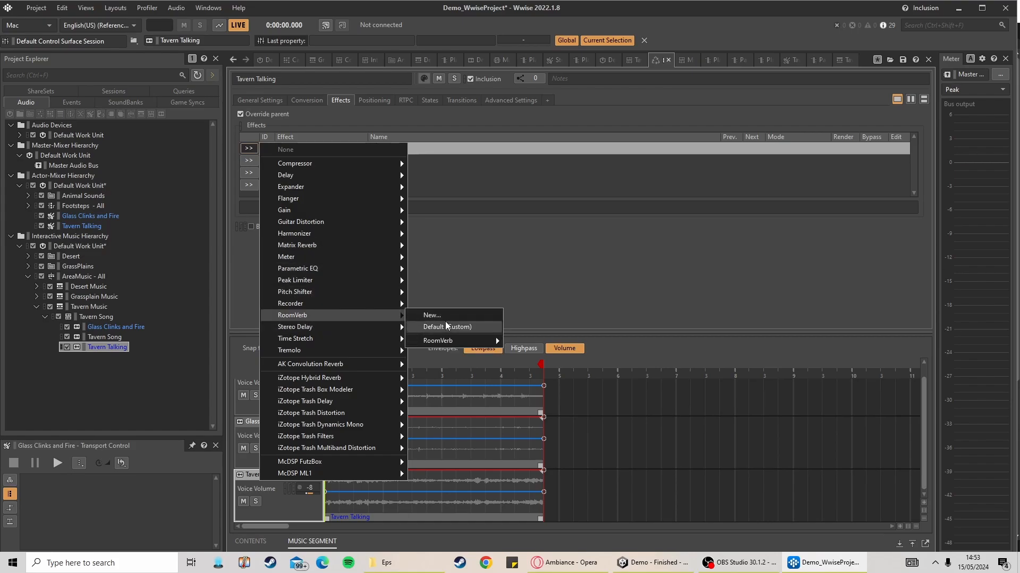
mouse_move(460, 343)
mouse_move(555, 375)
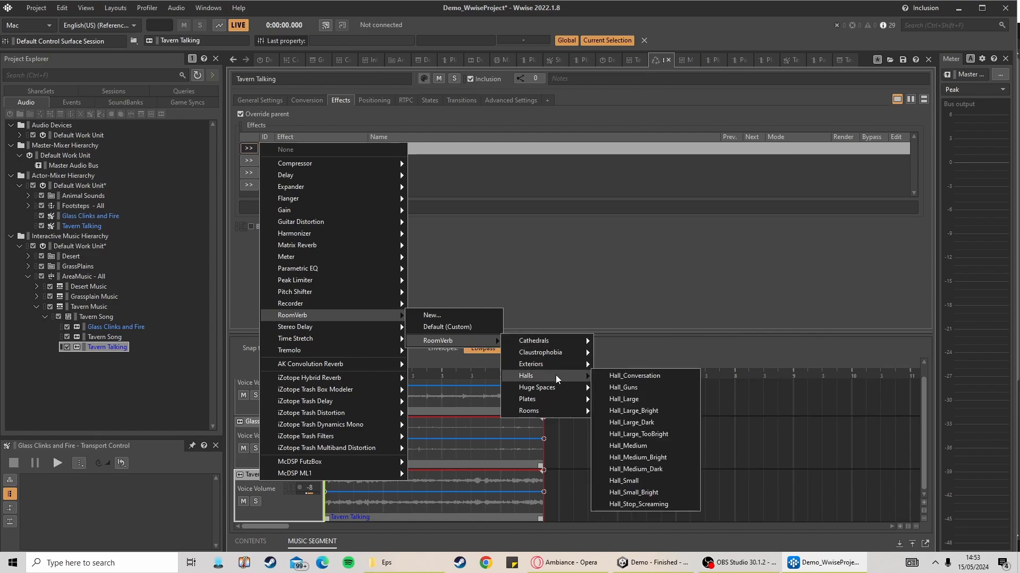
click(644, 399)
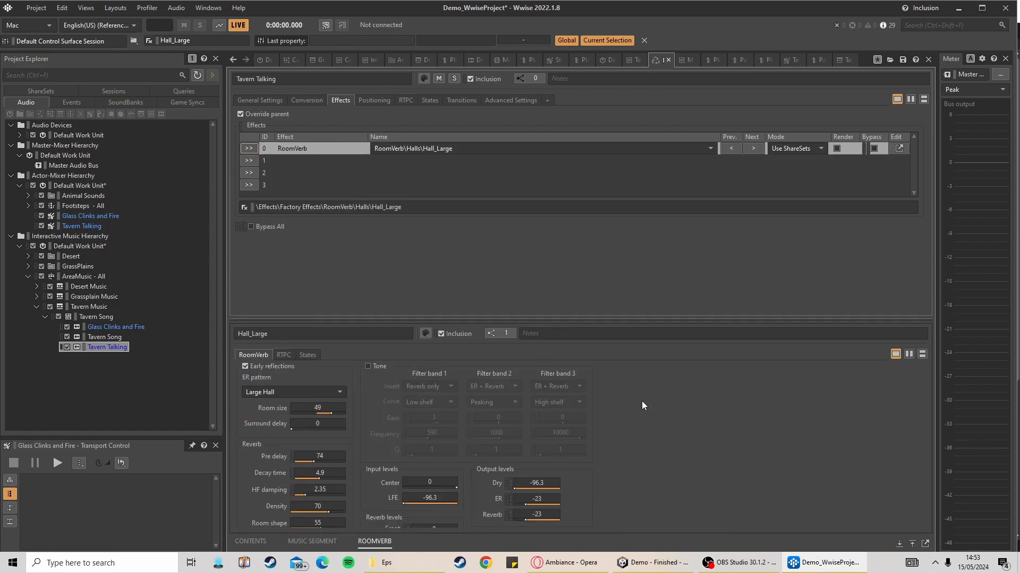
Play the Tavern Talking track on its own to hear its reverb and stop playback
click(107, 349)
key(space)
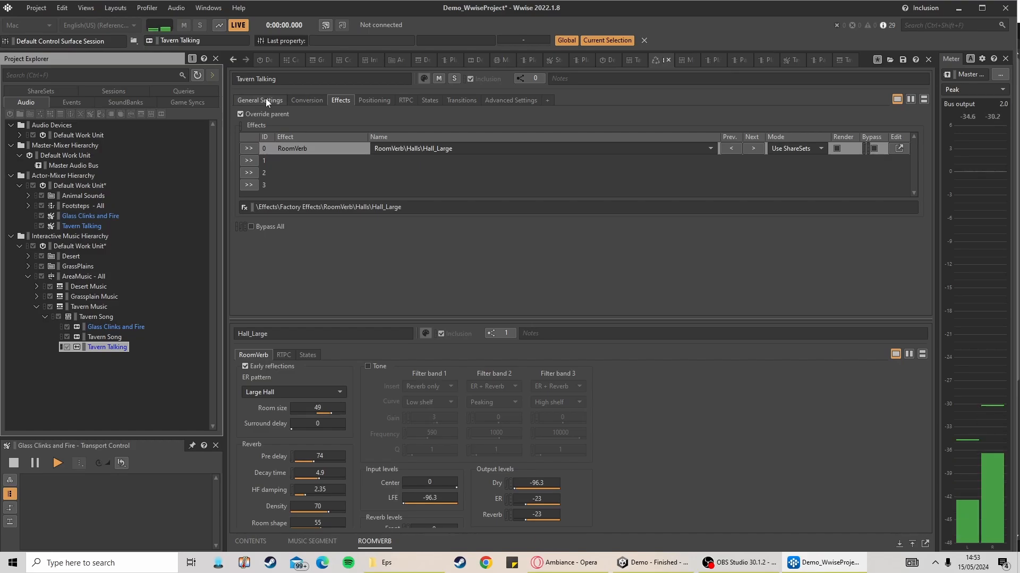
click(266, 98)
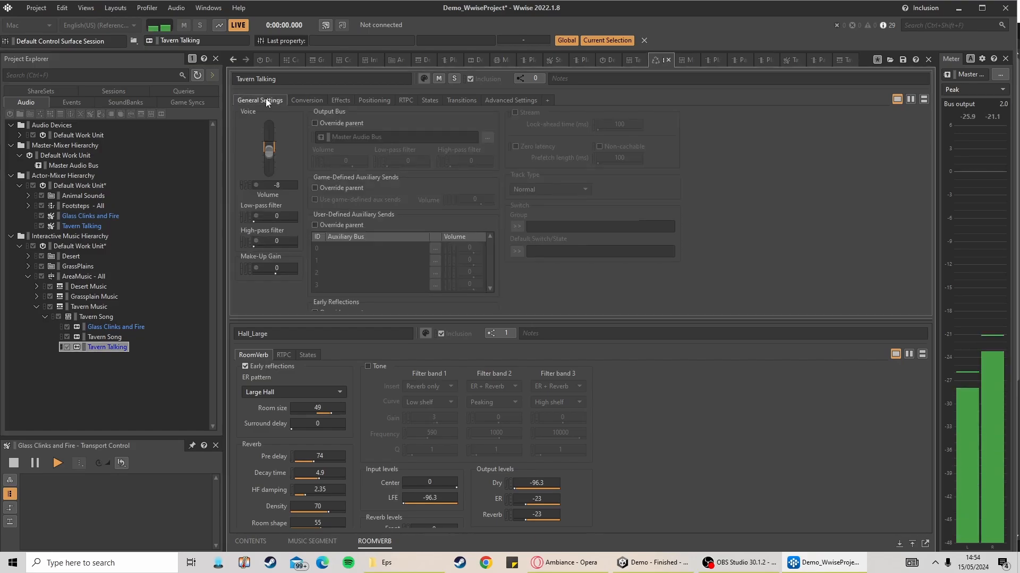
click(108, 350)
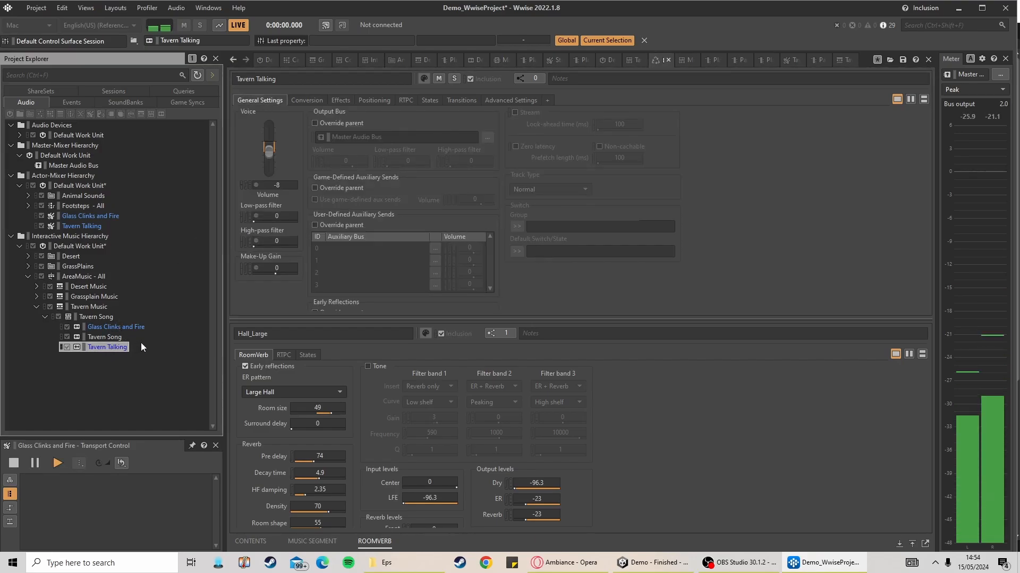
click(104, 327)
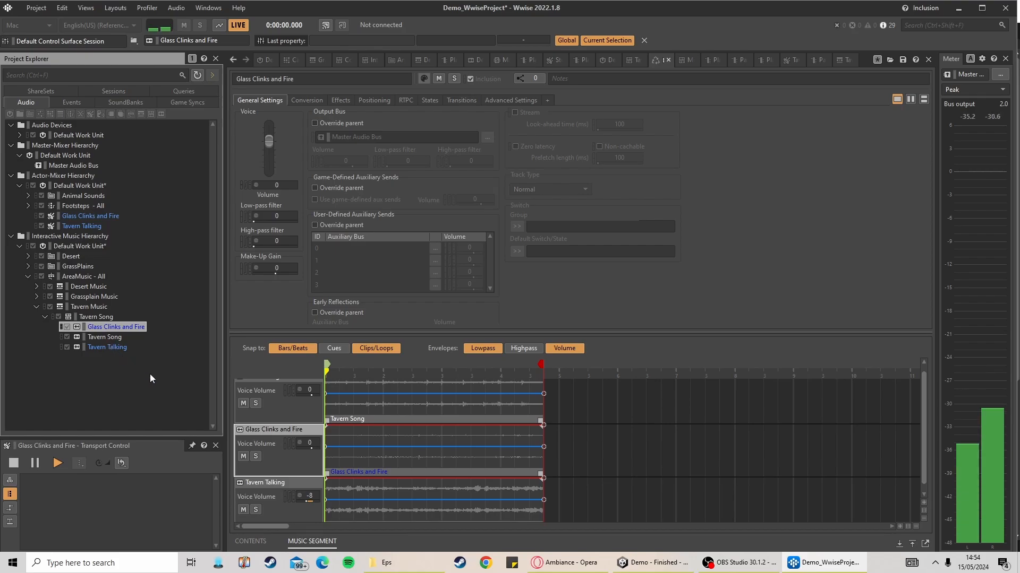
click(281, 494)
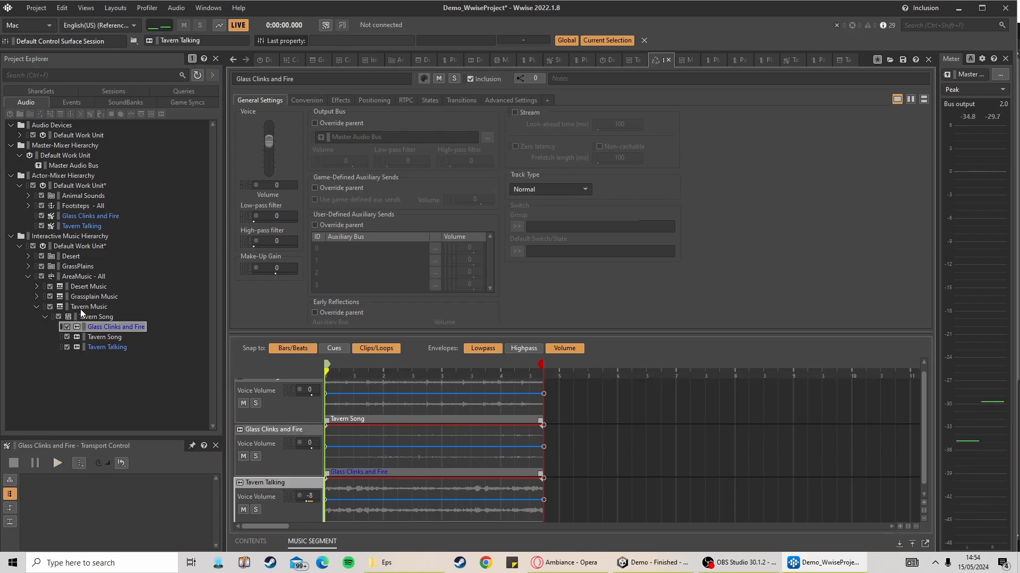
Play the Tavern Song segment, solo the Tavern Talking track briefly to compare it with the full mix, and stop playback
click(96, 317)
key(space)
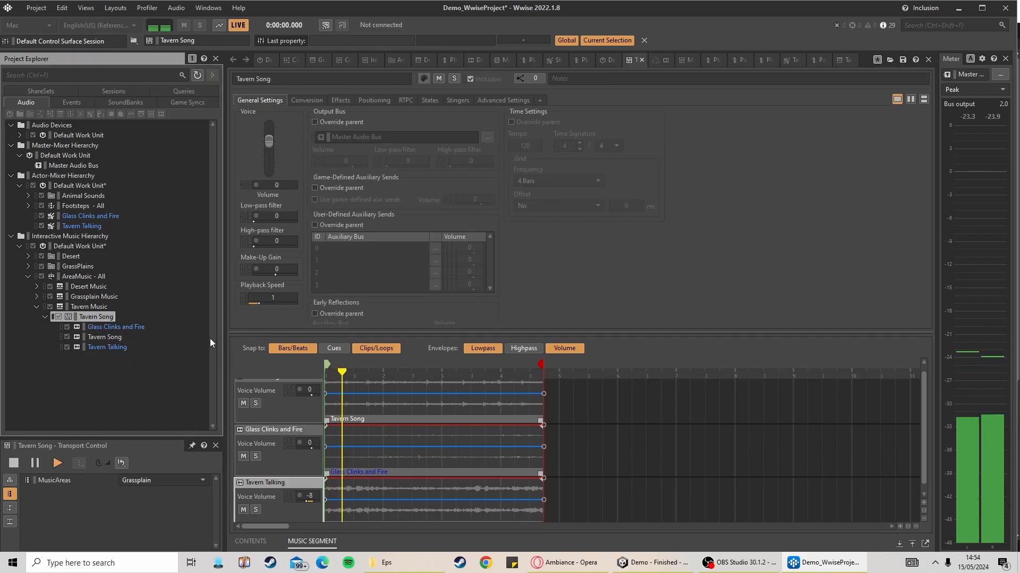
click(255, 511)
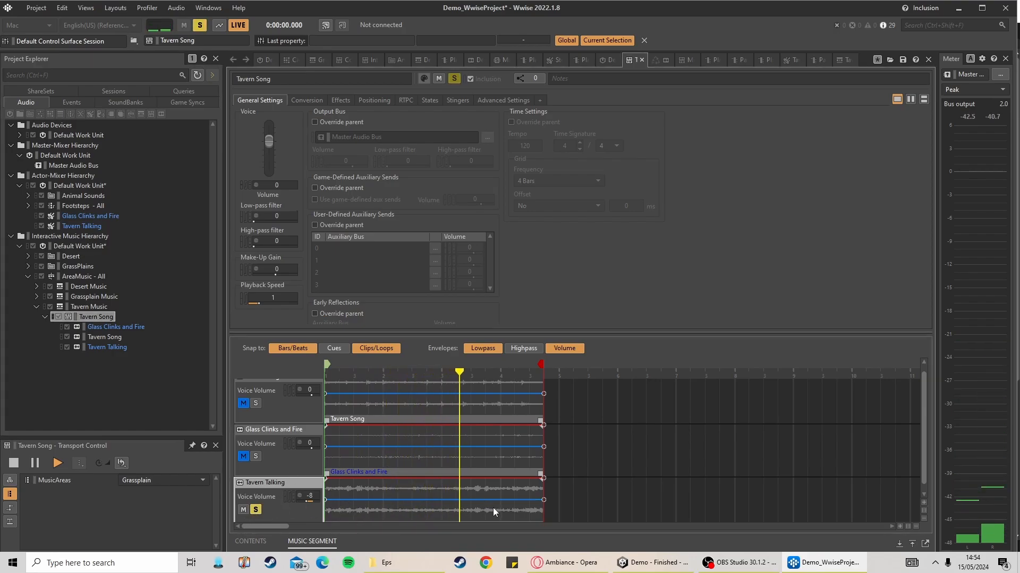
click(256, 510)
key(space)
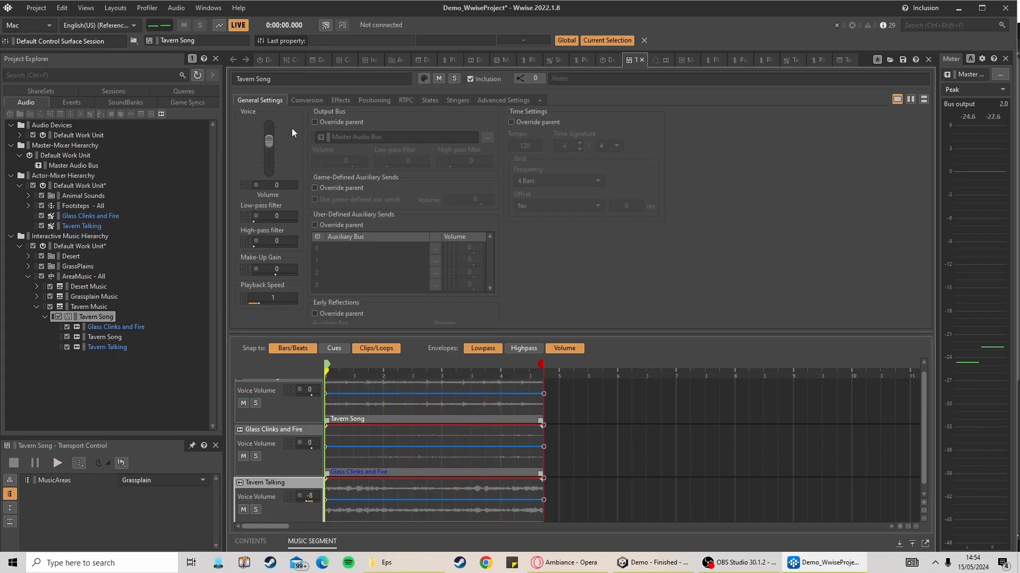
Change the Tavern Talking track's RoomVerb preset to Hall_Large_Bright
click(346, 100)
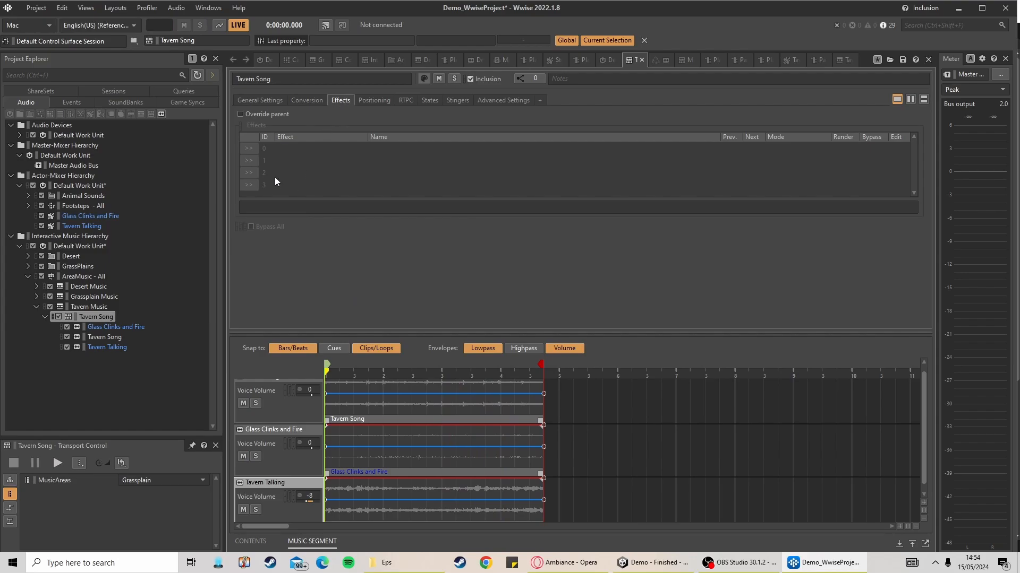
click(105, 350)
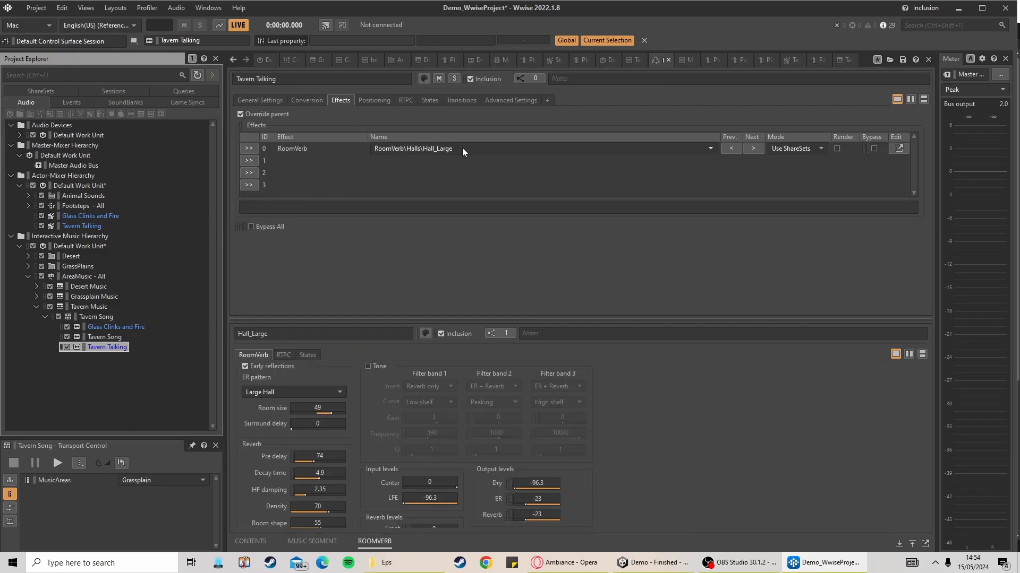
click(752, 148)
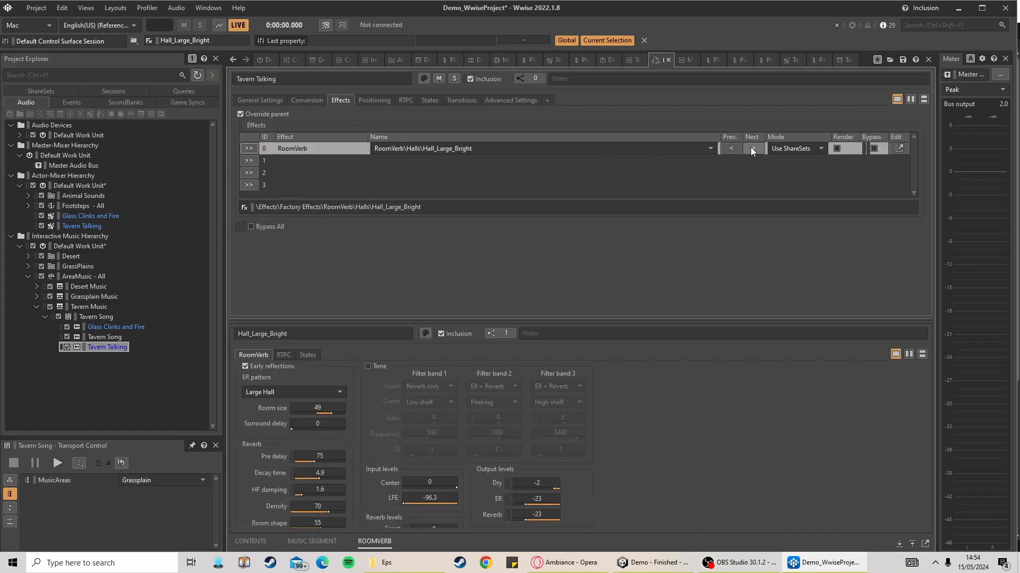
Try the Hall_Large_Dark and Dirty_Washing_Machine RoomVerb presets on the Tavern Talking track
click(754, 148)
click(449, 150)
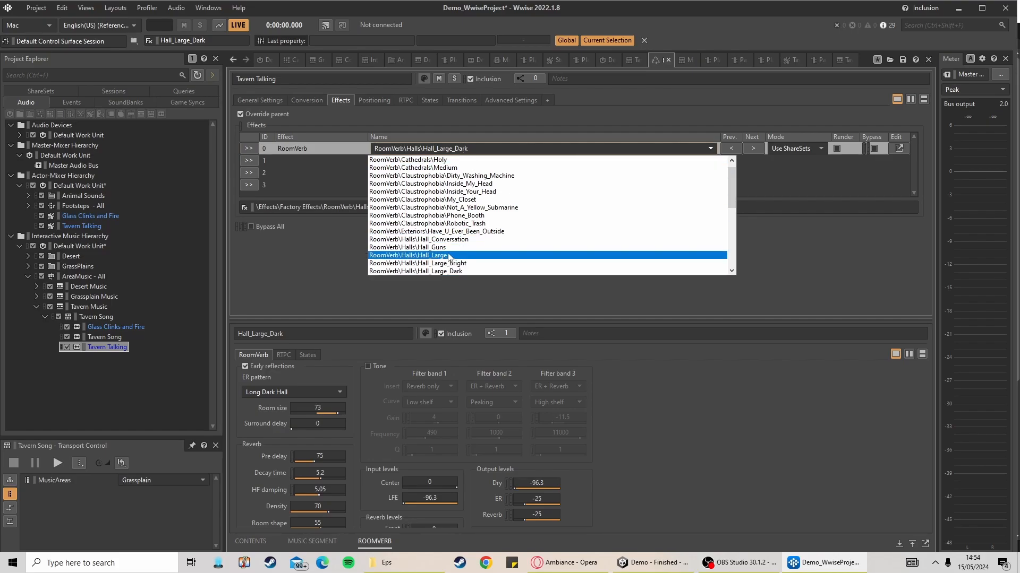
click(406, 183)
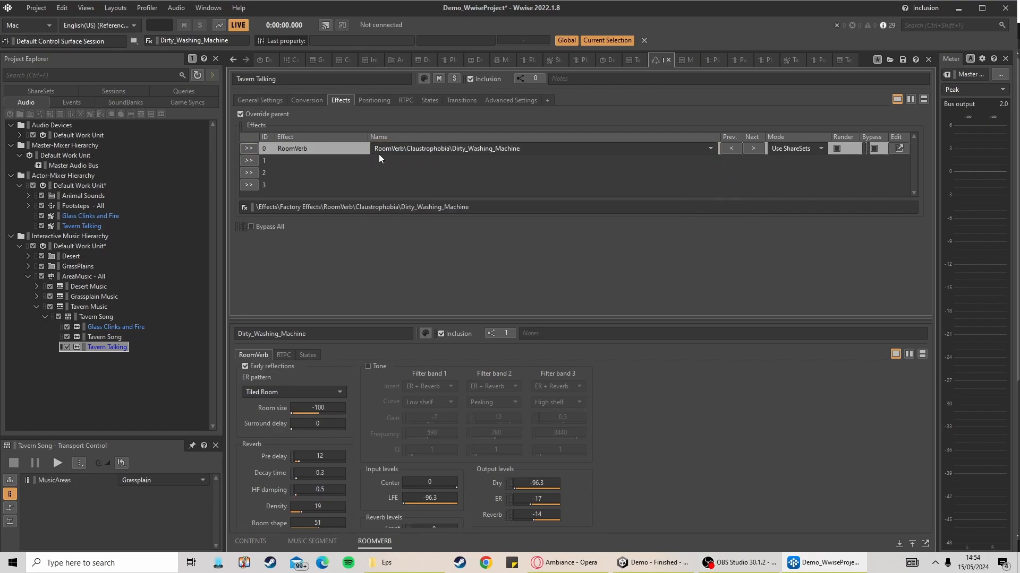
Replace the RoomVerb in slot 0 of the Tavern Talking track with a Matrix Reverb using the Bathroom1 preset
click(248, 148)
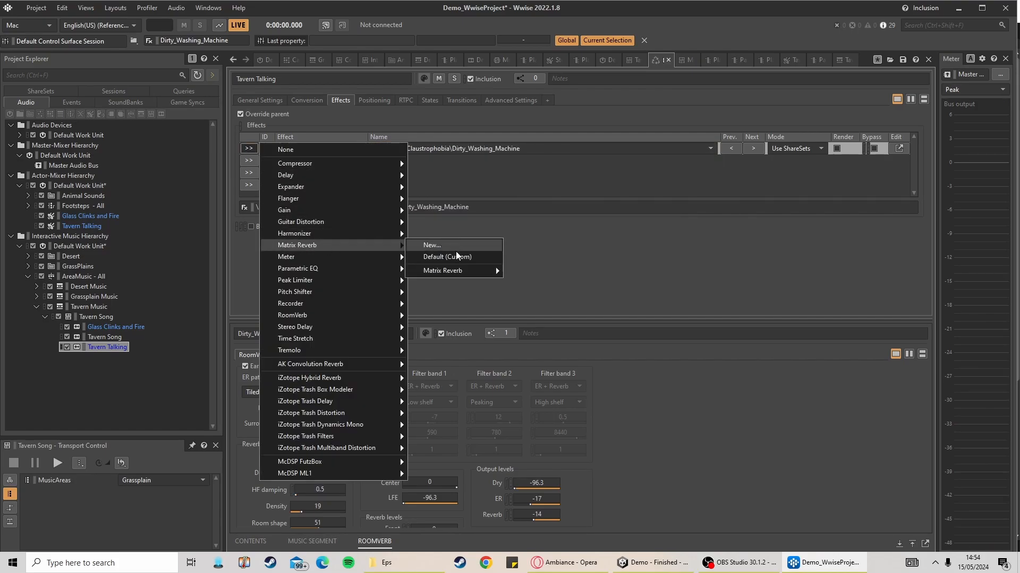
mouse_move(470, 269)
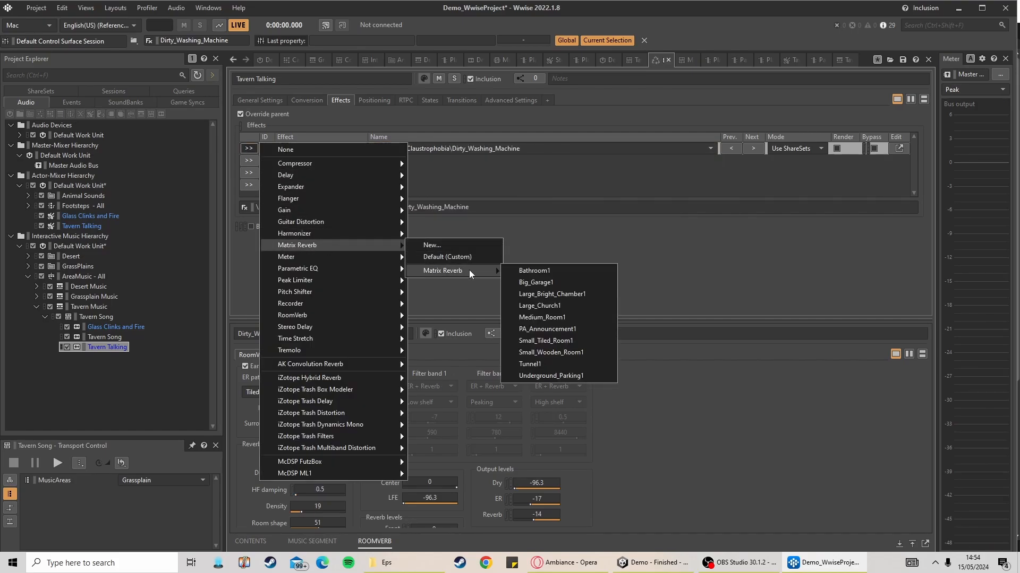
click(557, 272)
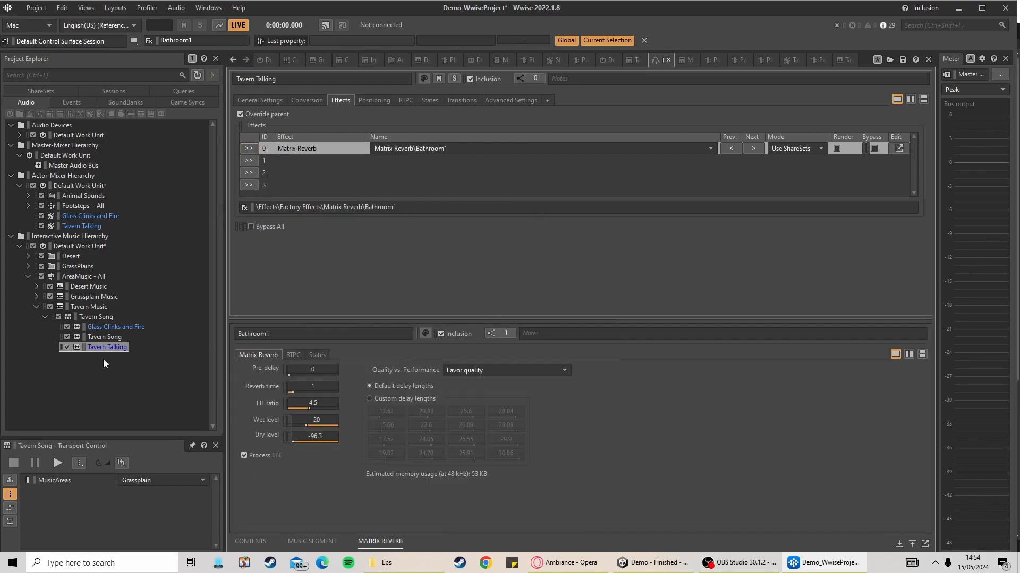
Solo the Tavern Talking track in the Tavern Song segment, play it to hear the reverb, and stop playback
click(84, 320)
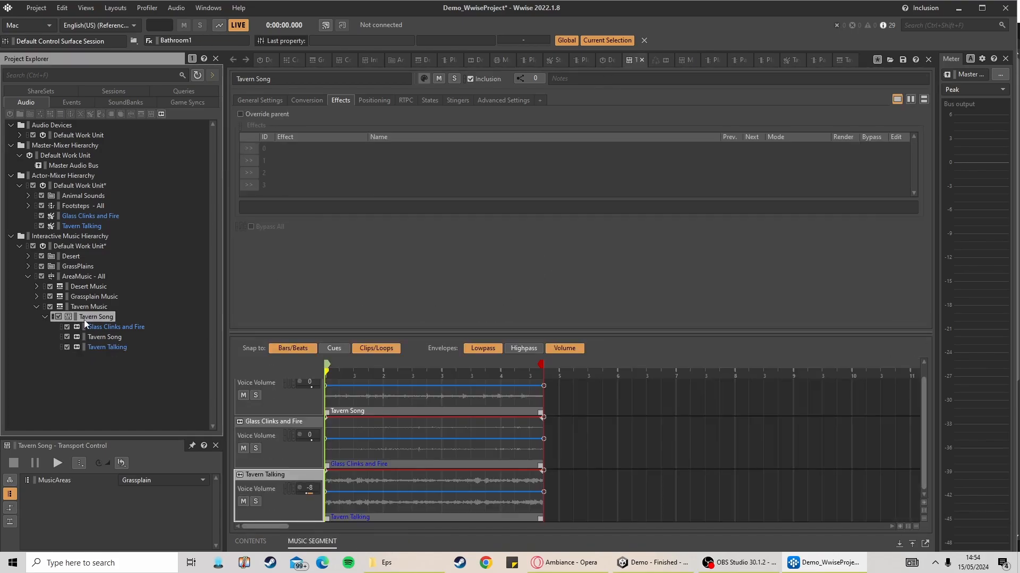
click(256, 500)
key(space)
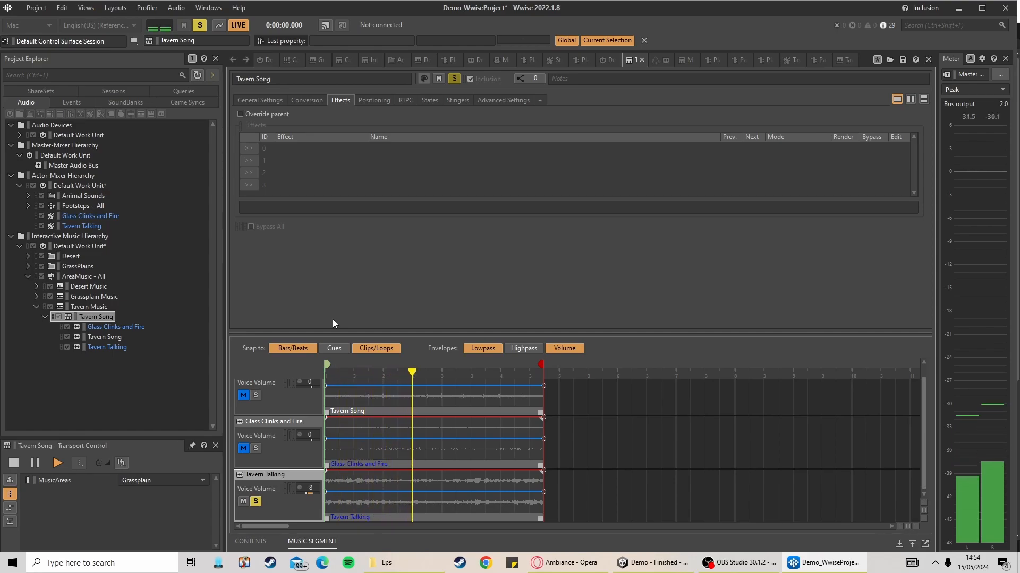
key(space)
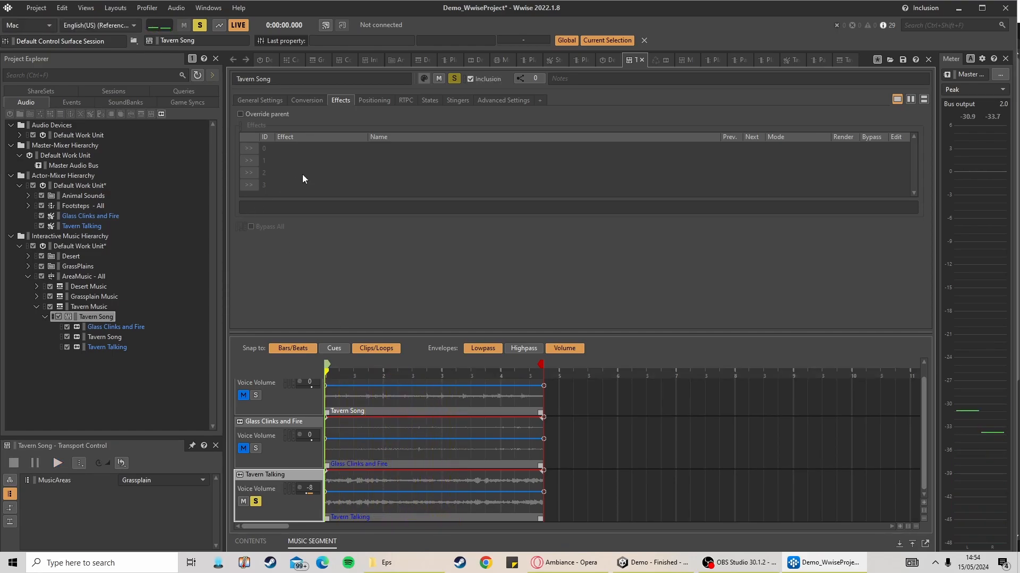
Change the Tavern Talking track's Matrix Reverb preset to Medium_Room1 and play the soloed track to hear it
click(114, 346)
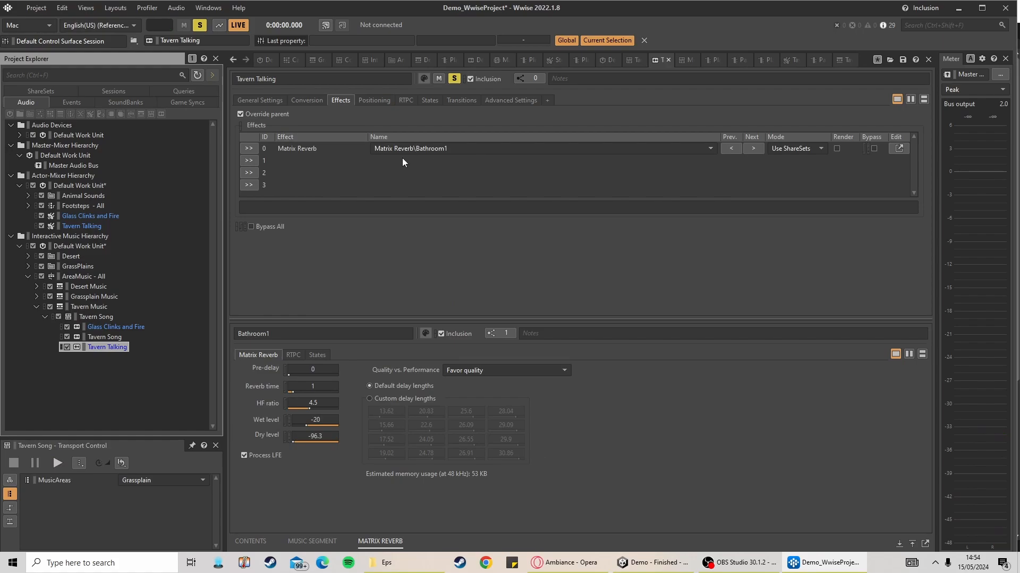
click(462, 148)
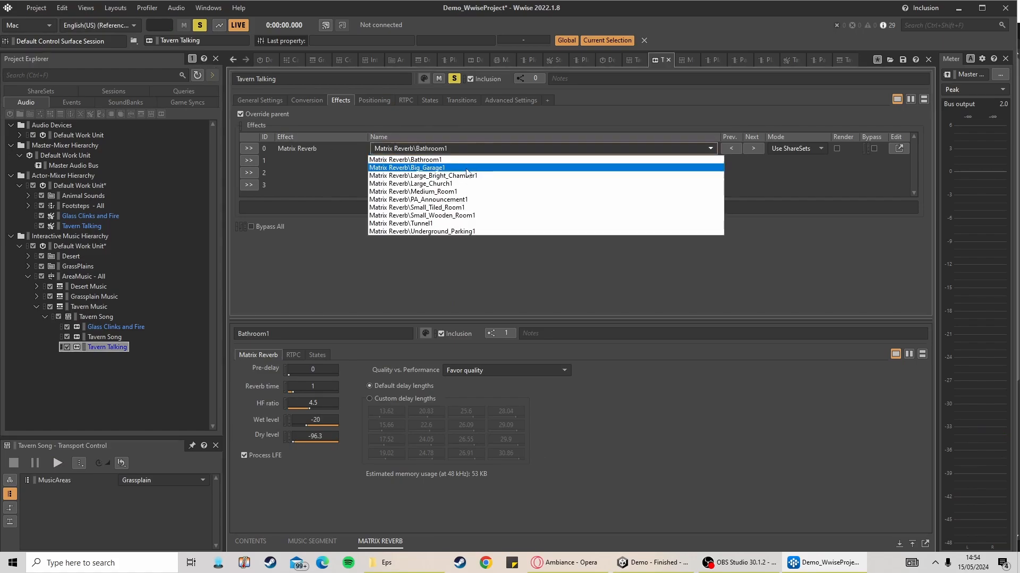
click(474, 191)
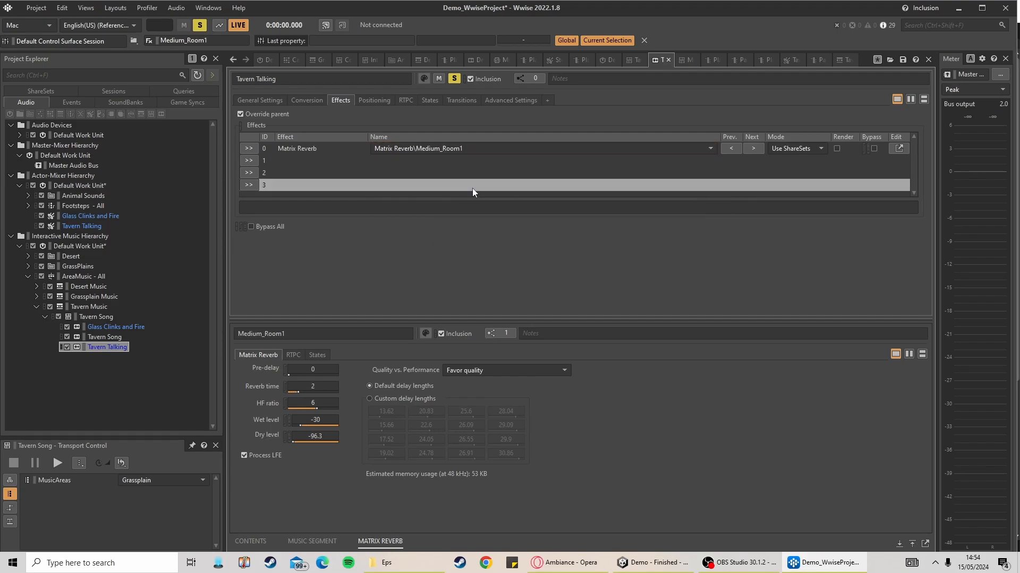
click(91, 319)
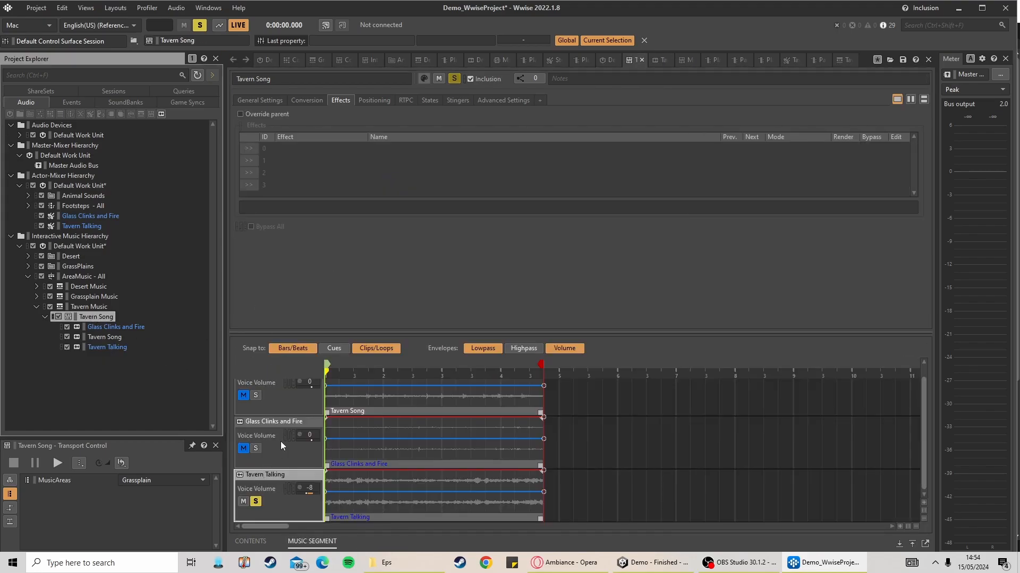
key(space)
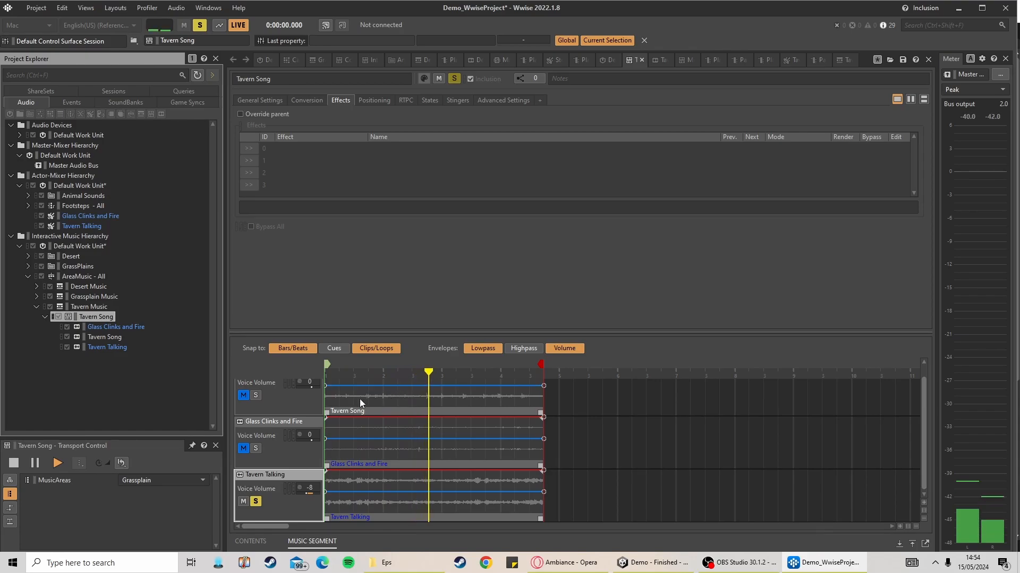
Set the Medium_Room1 reverb's wet level to -34 and its dry level to -26.3
click(108, 348)
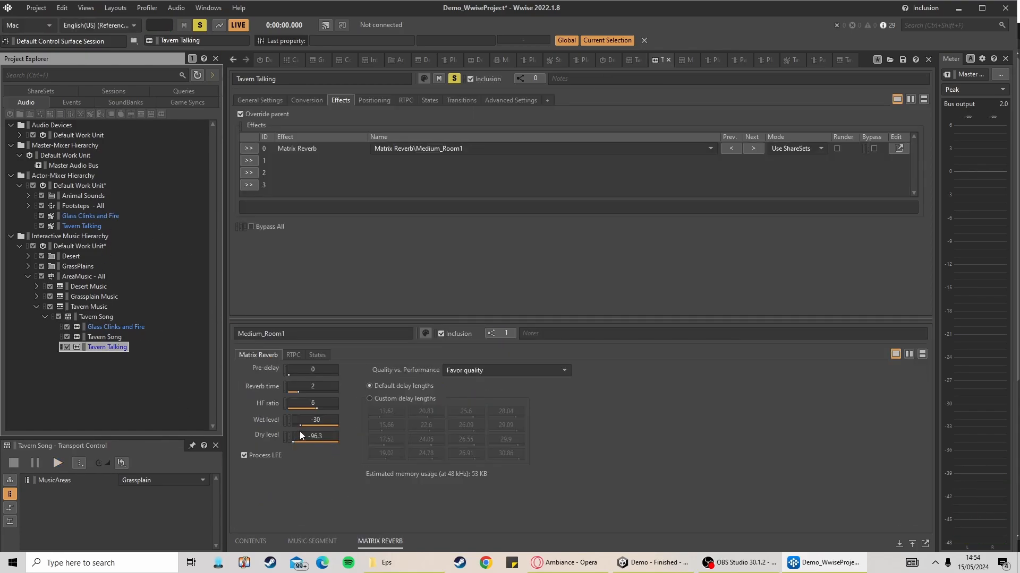
scroll(302, 425, down, 4)
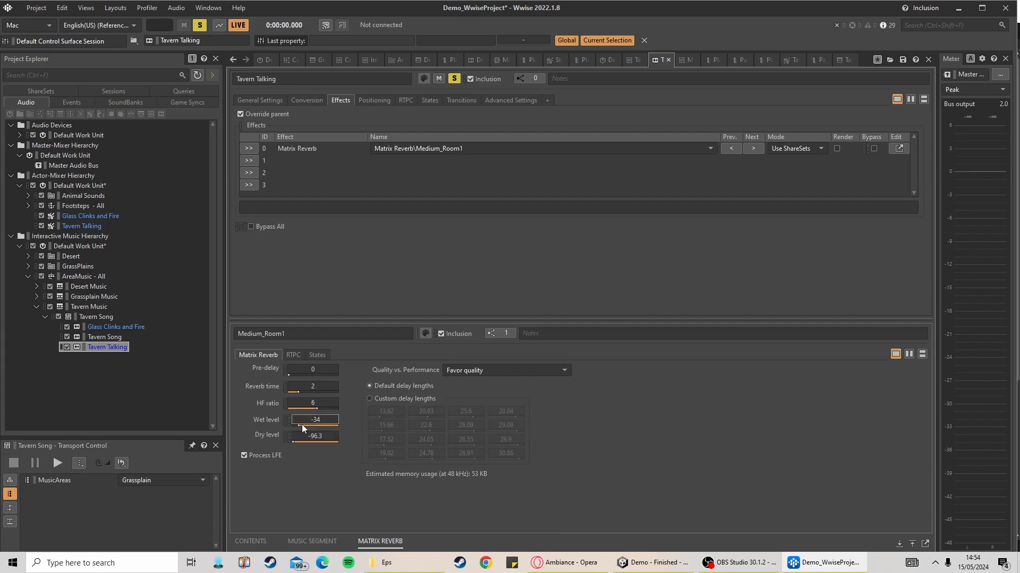
drag(295, 445, 305, 445)
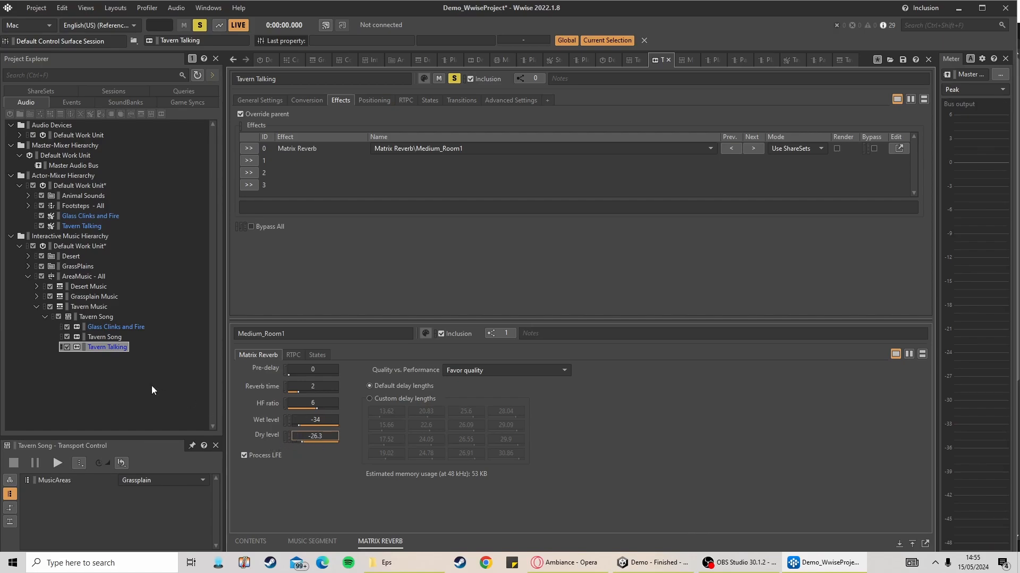
Play the Tavern Song segment with Tavern Talking still soloed to check the adjusted reverb levels, and stop playback
click(99, 317)
key(space)
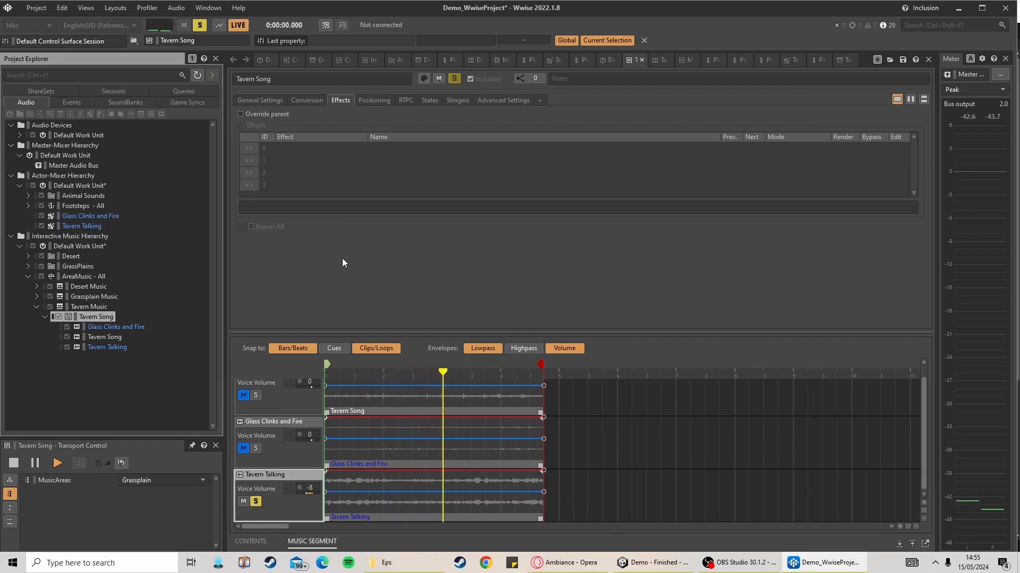
key(space)
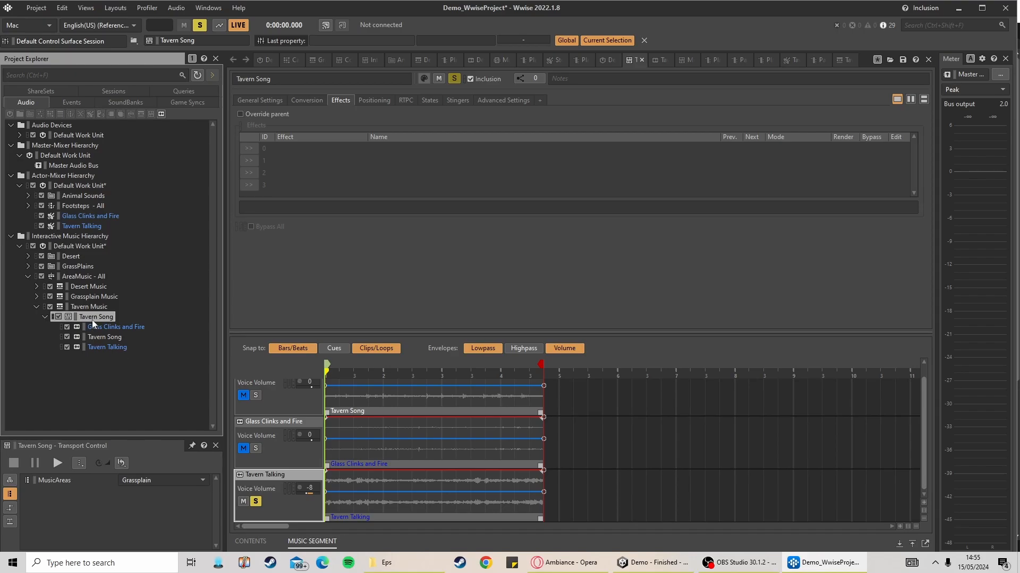
Turn off the solo on the Tavern Talking track and play the full Tavern Song mix
click(256, 501)
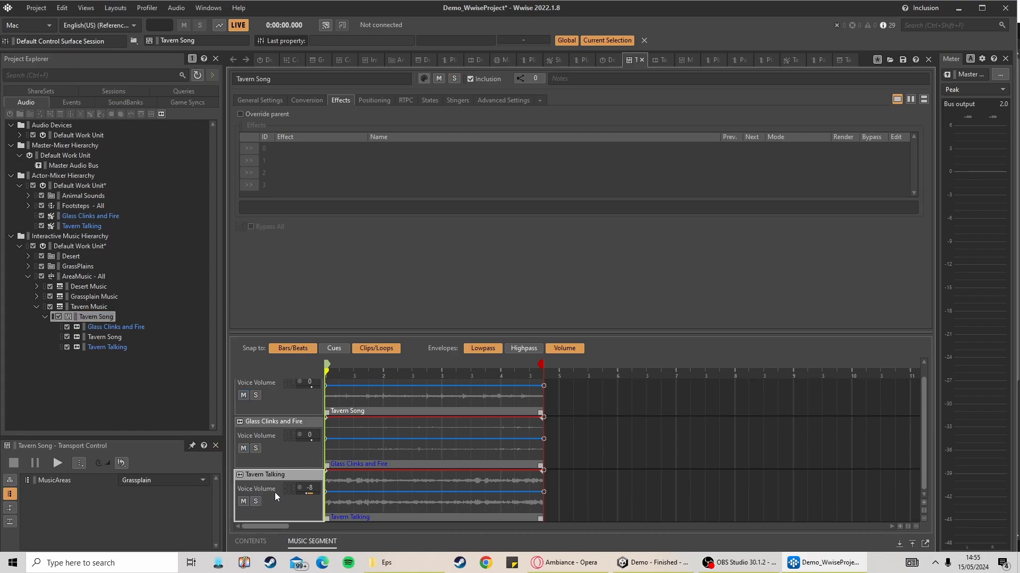
key(space)
scroll(275, 481, up, 1)
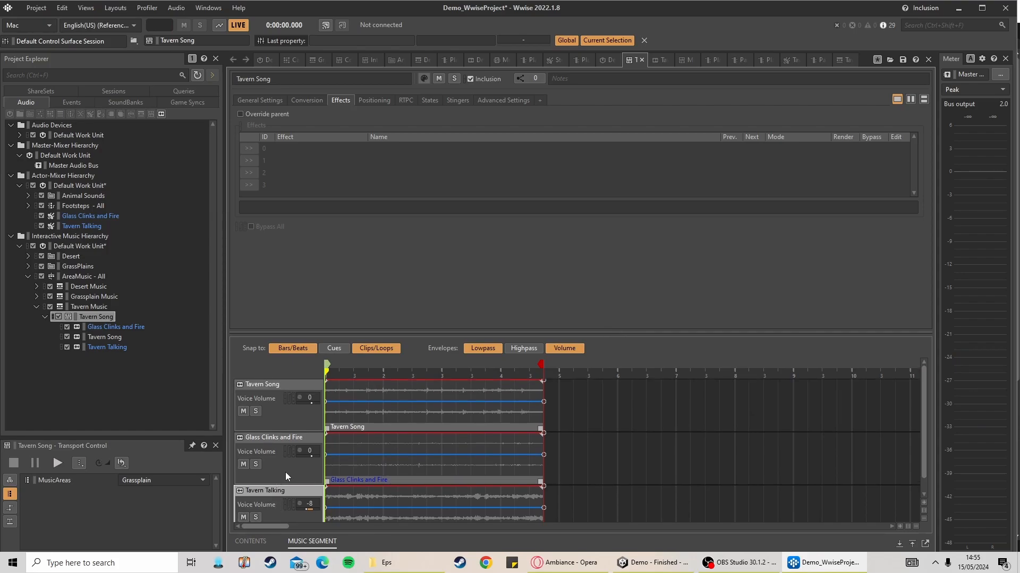
scroll(282, 470, down, 1)
scroll(273, 468, up, 1)
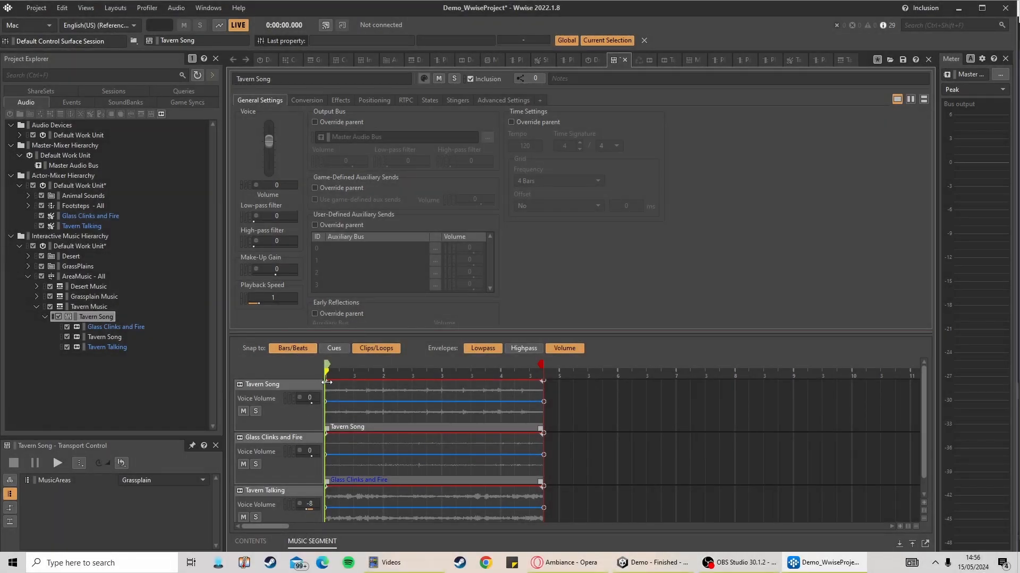
mouse_move(326, 382)
mouse_down()
mouse_move(341, 381)
mouse_move(313, 383)
mouse_up()
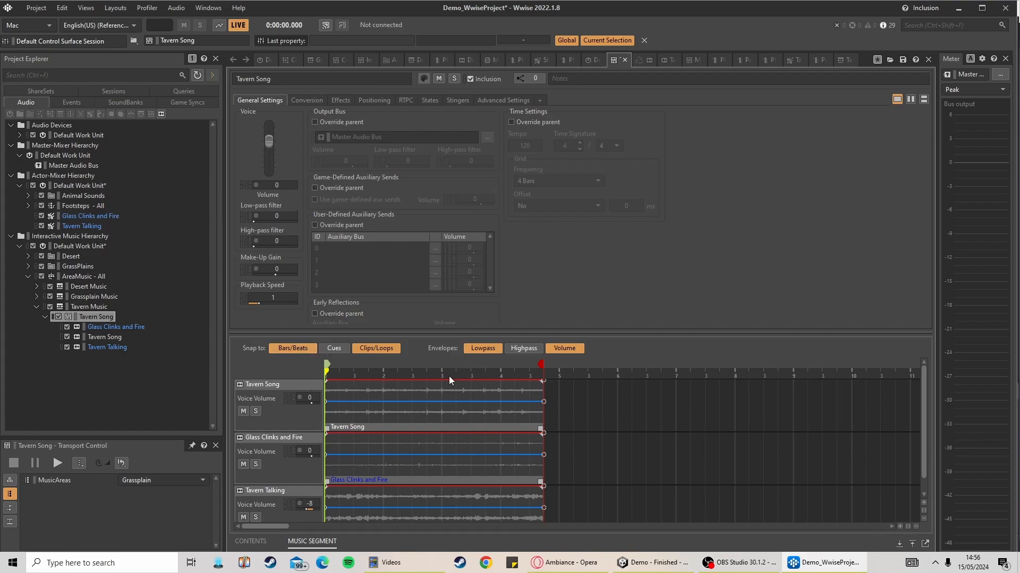
Check the Pause_Tavern_Music event's fade and set the Play_Tavern_Music event's fade time to 2
click(85, 102)
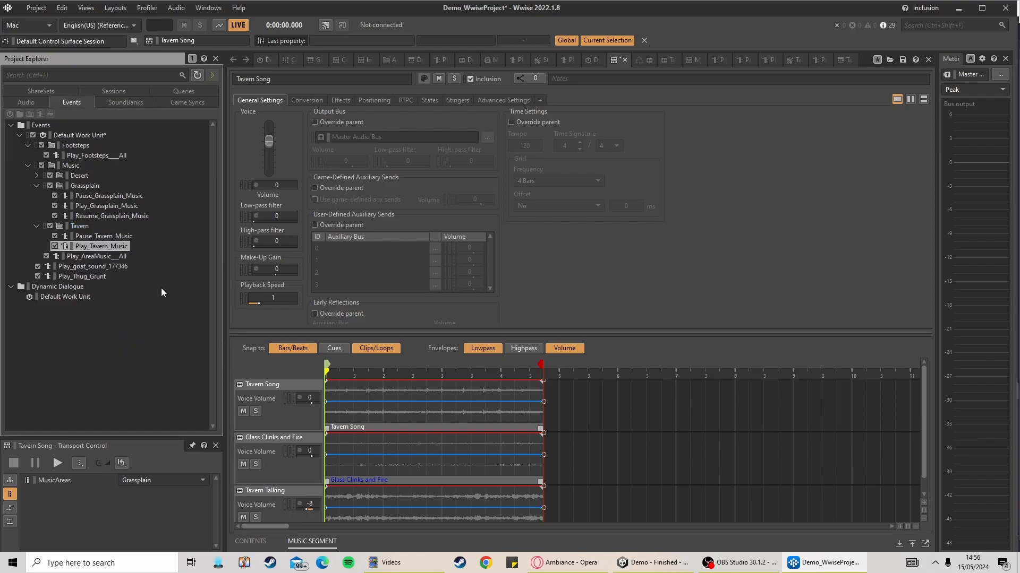
click(120, 237)
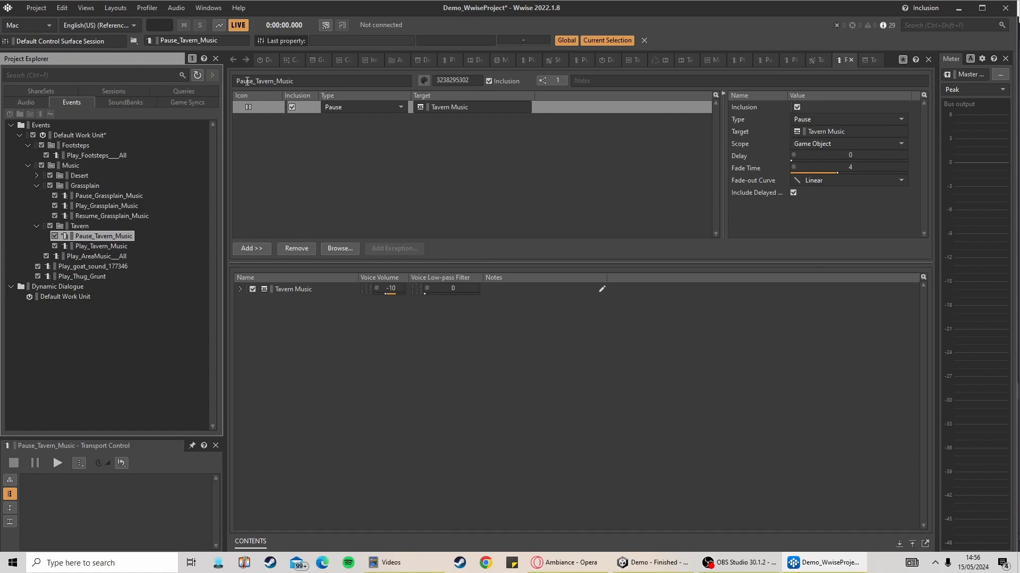
click(116, 247)
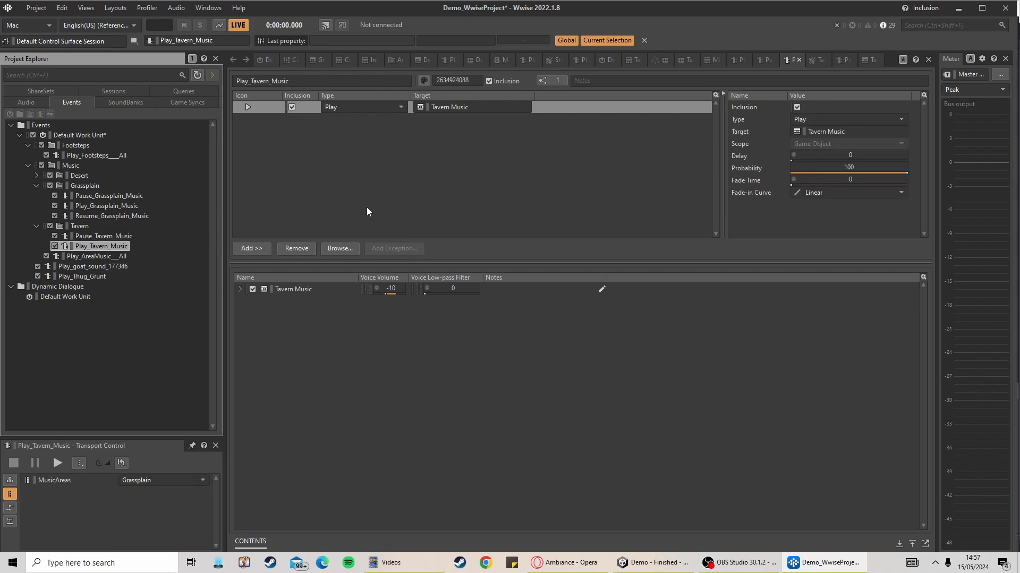
drag(792, 185, 816, 192)
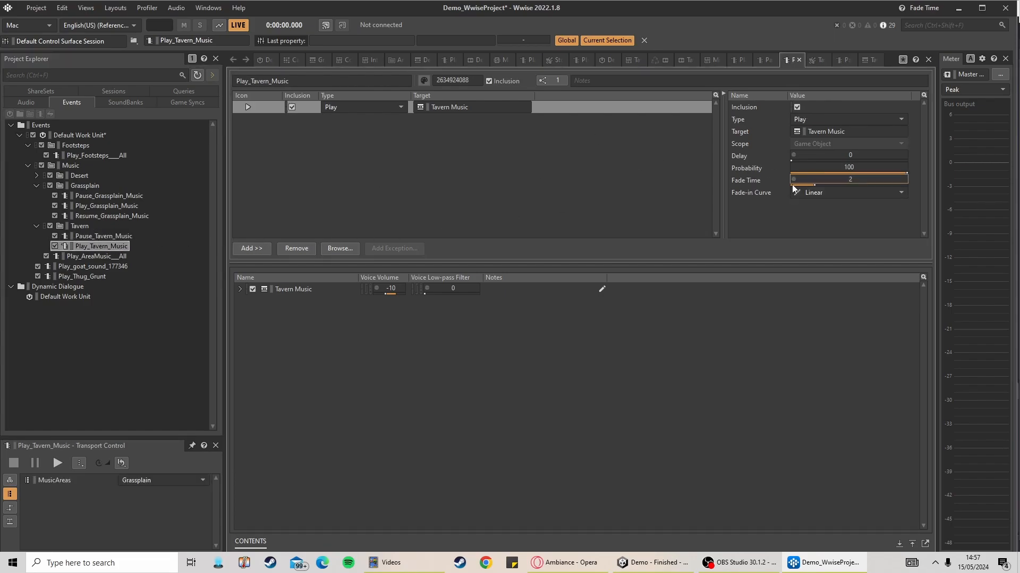
click(123, 237)
click(120, 244)
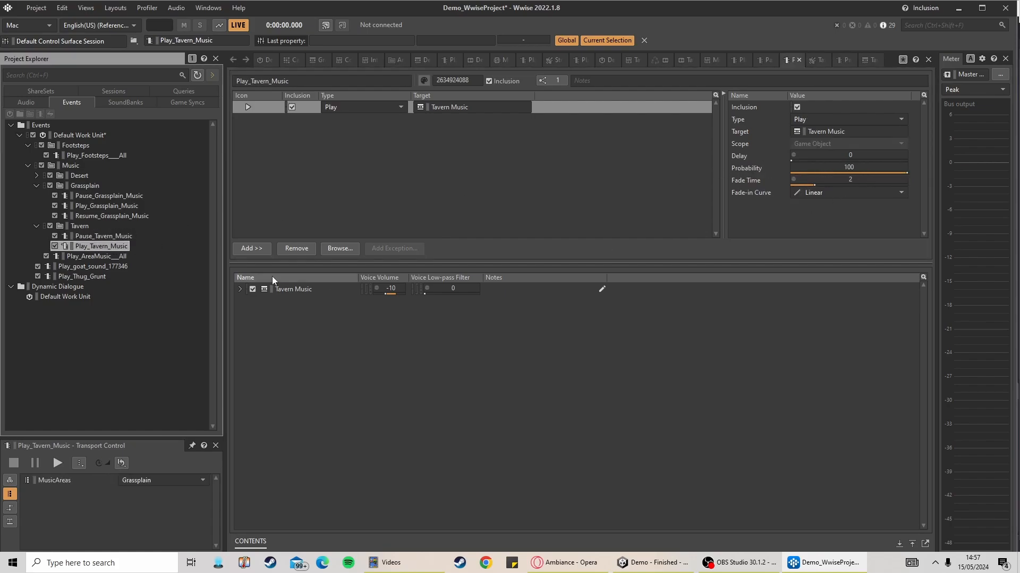
Generate the checked MainSoundbank SoundBank for the Windows platform and close the generation report
click(26, 102)
click(104, 337)
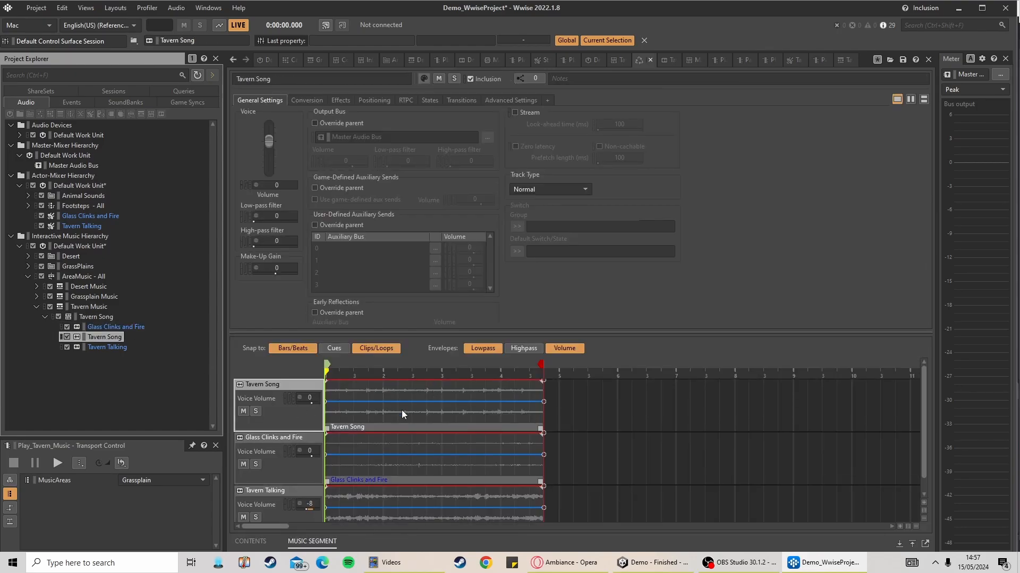
click(148, 8)
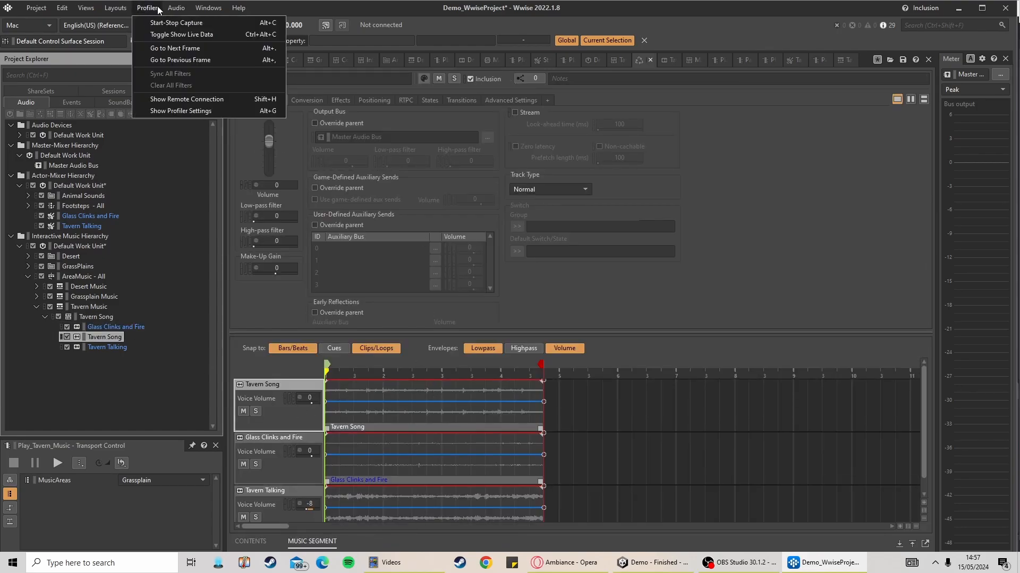
mouse_move(116, 7)
click(126, 46)
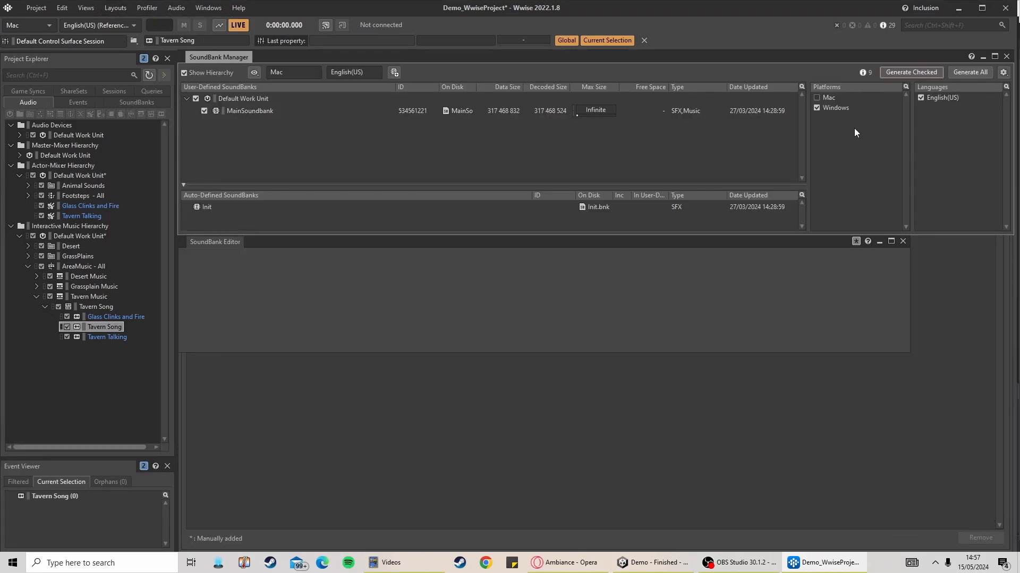
click(906, 72)
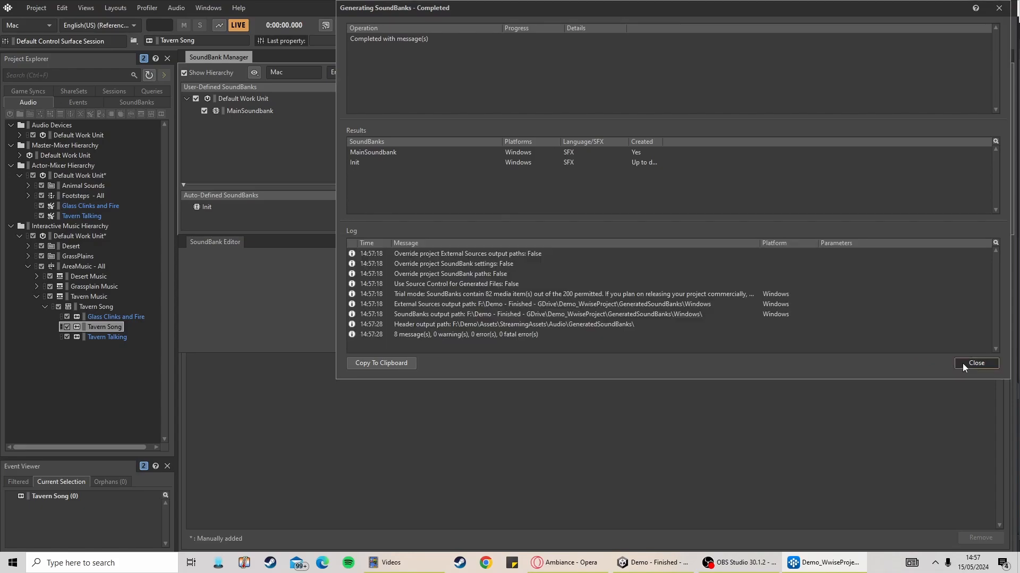
click(962, 363)
click(920, 65)
click(964, 365)
Switch to Unity, run the game and walk the player down through the doorway into the tavern
click(653, 564)
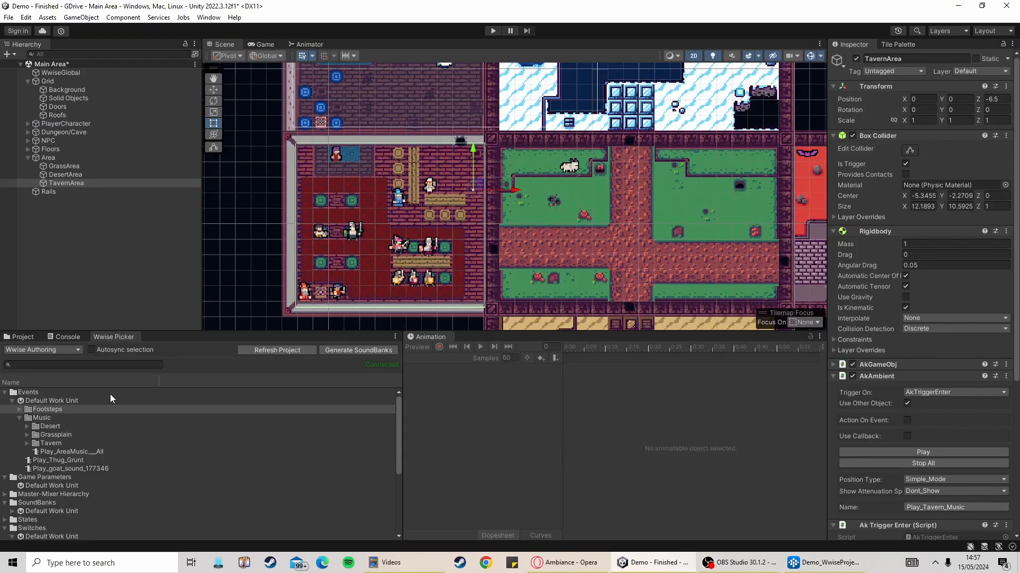
click(493, 31)
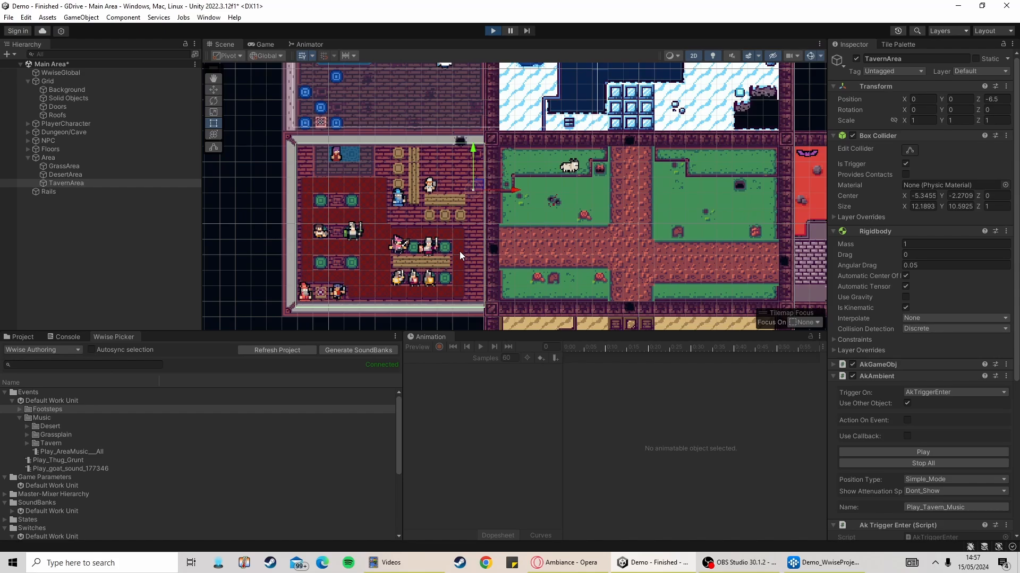
key(s)
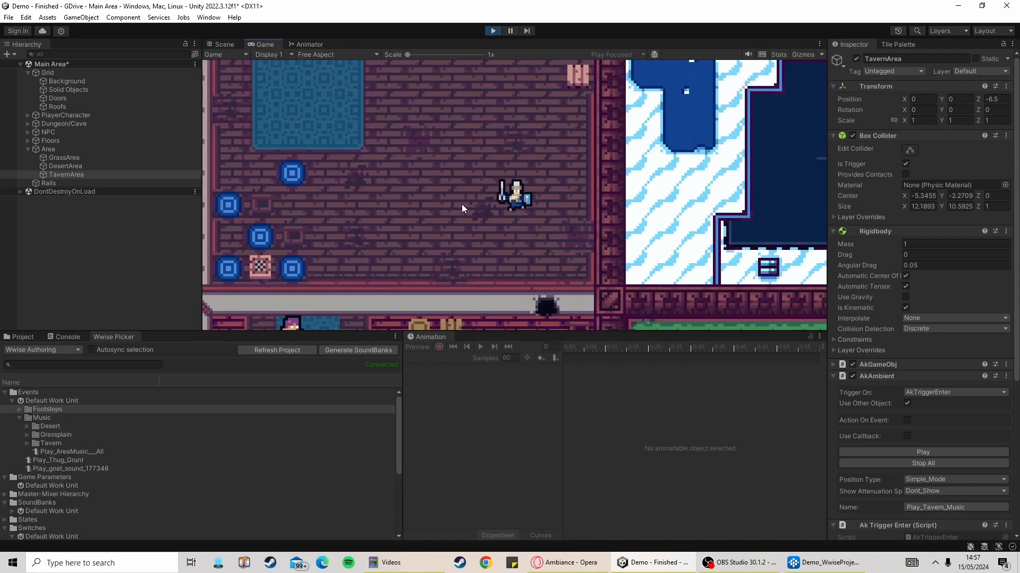
key(d)
key(s)
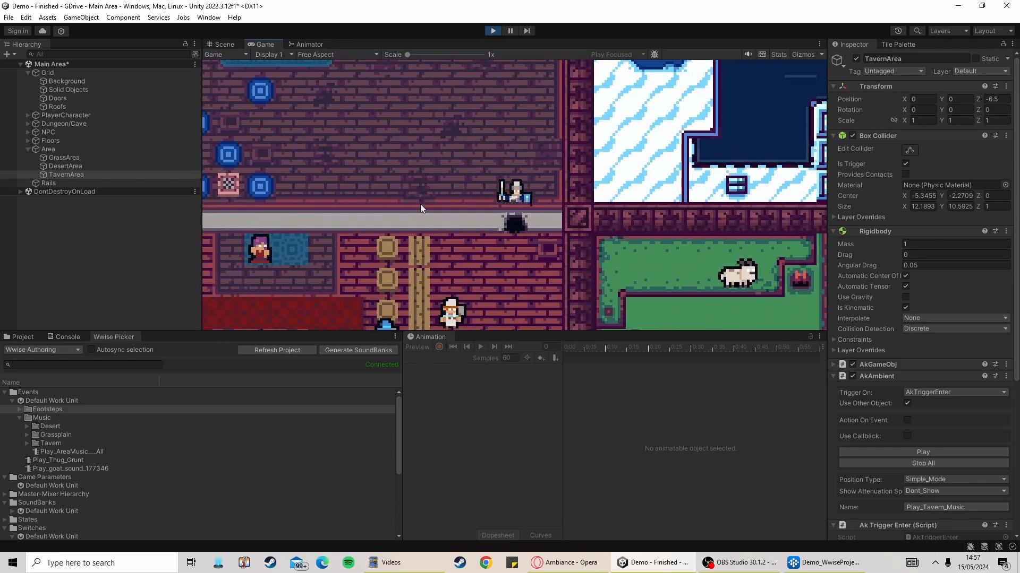
key(a)
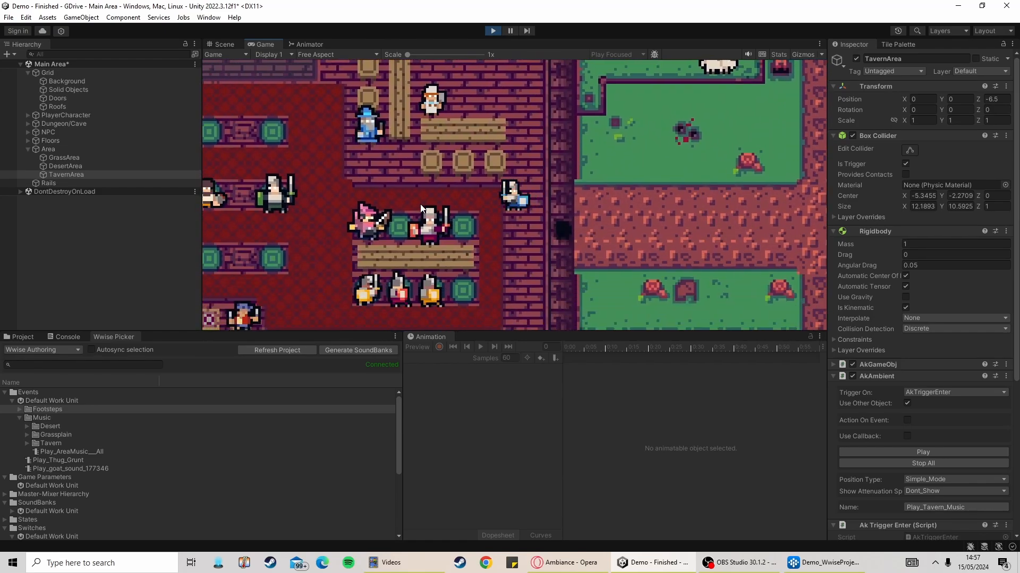
Walk the player among the tavern tables to listen to the music and ambience mix, and stop the game
key(a)
key(w)
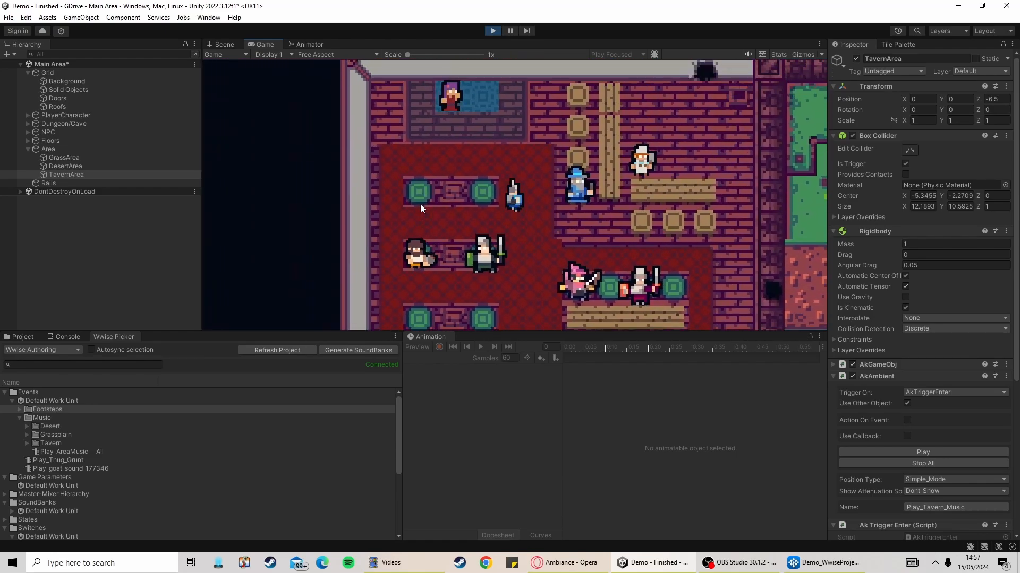
key(d)
key(s)
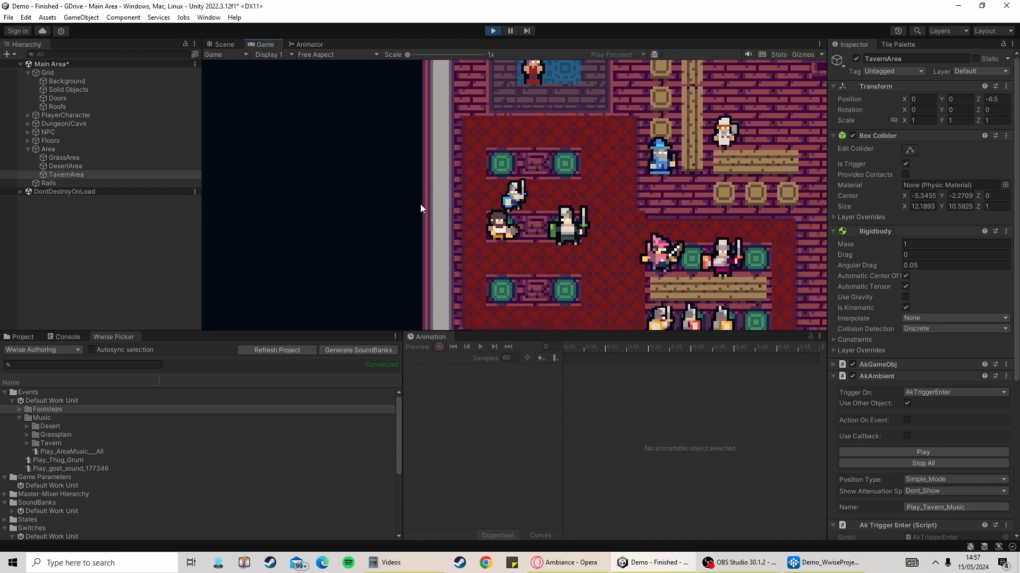
key(d)
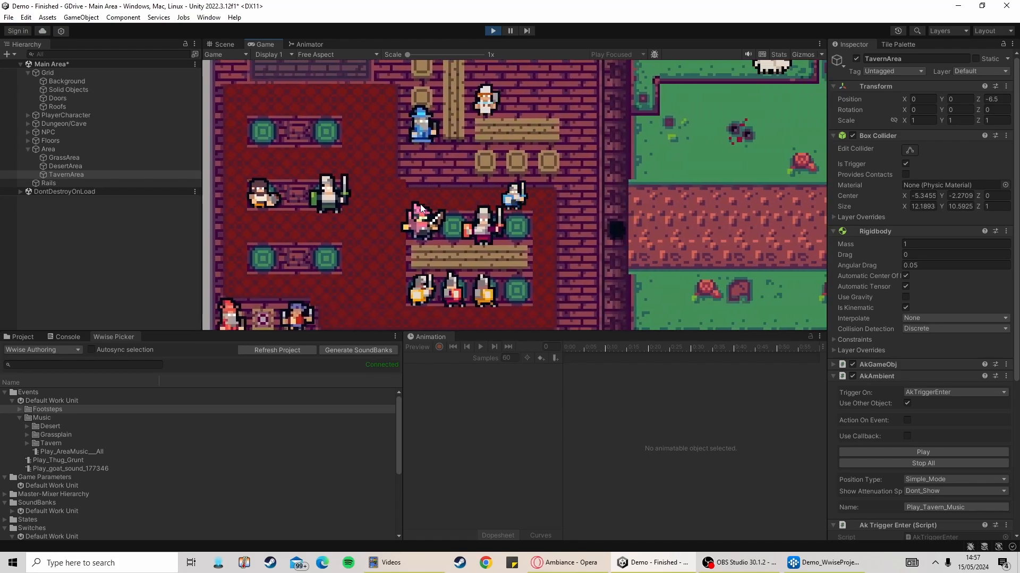
key(a)
key(a)
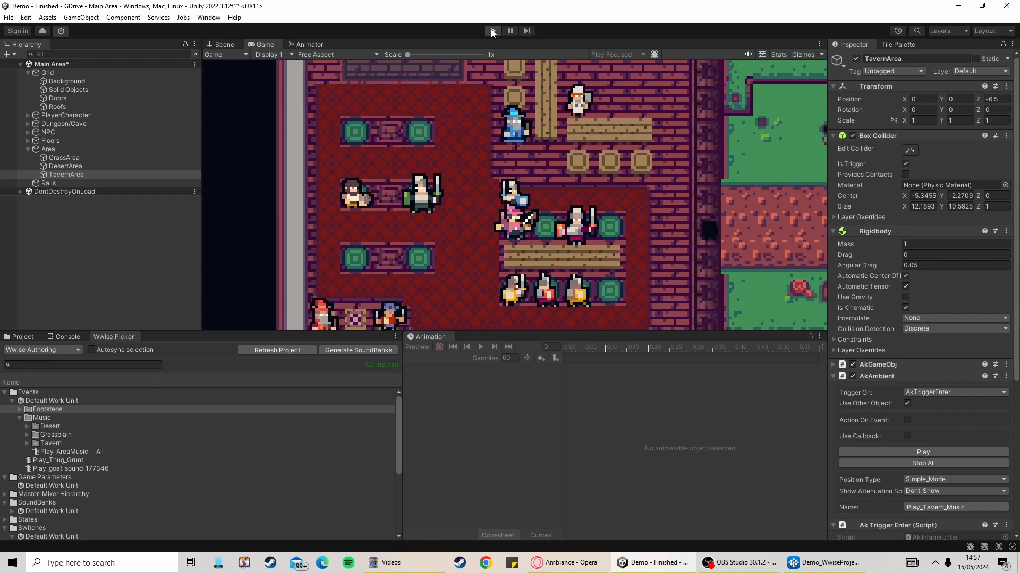
click(492, 30)
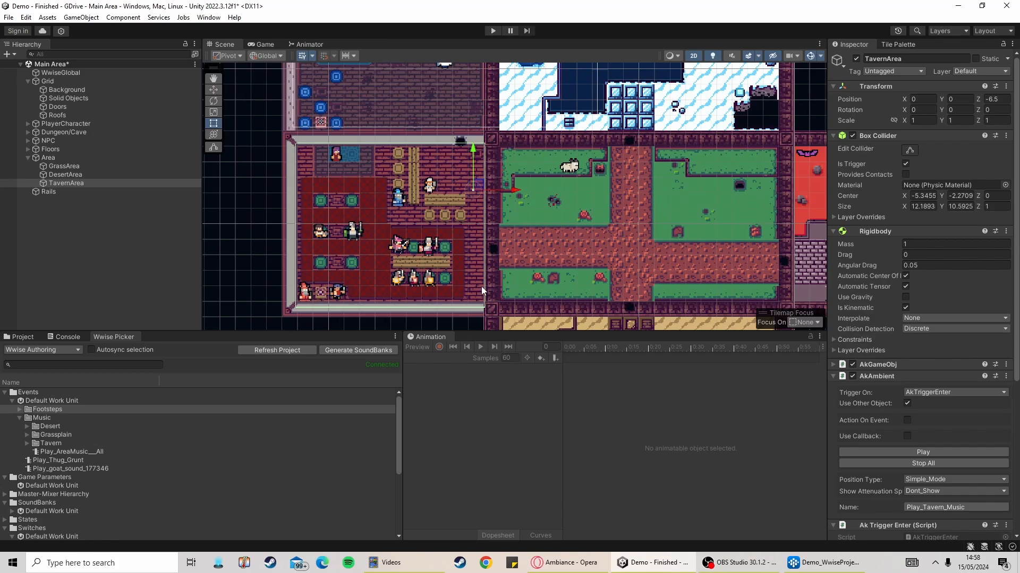
Switch to Wwise's Designer layout and extend the Tavern Song clip and the segment's exit cue to bar 5
click(823, 564)
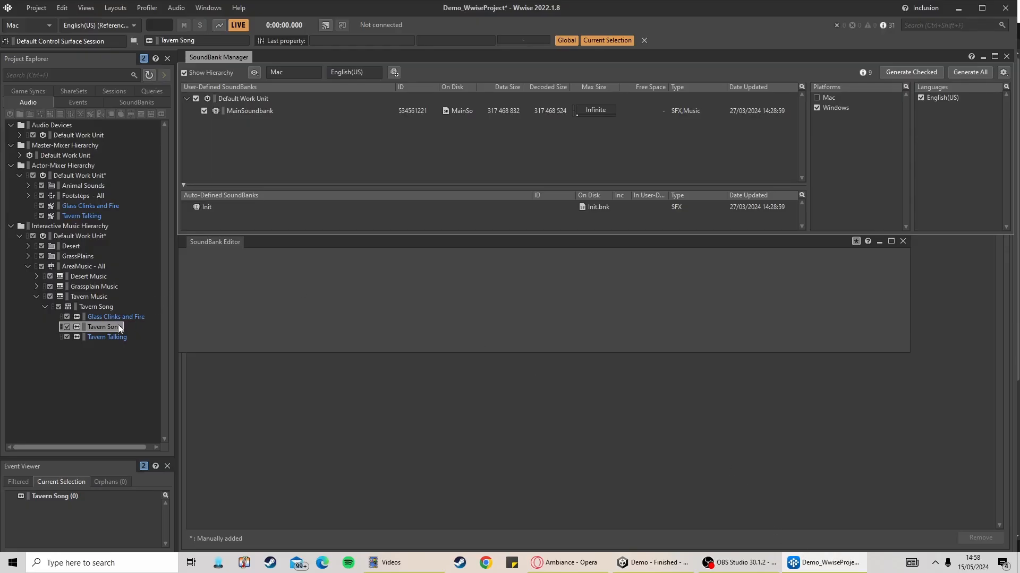
click(112, 8)
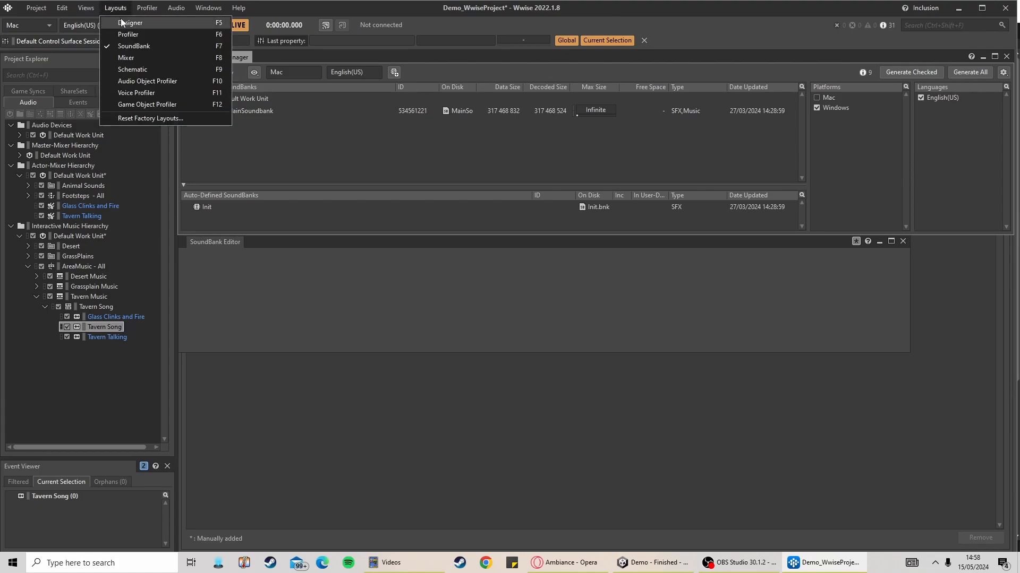
click(123, 21)
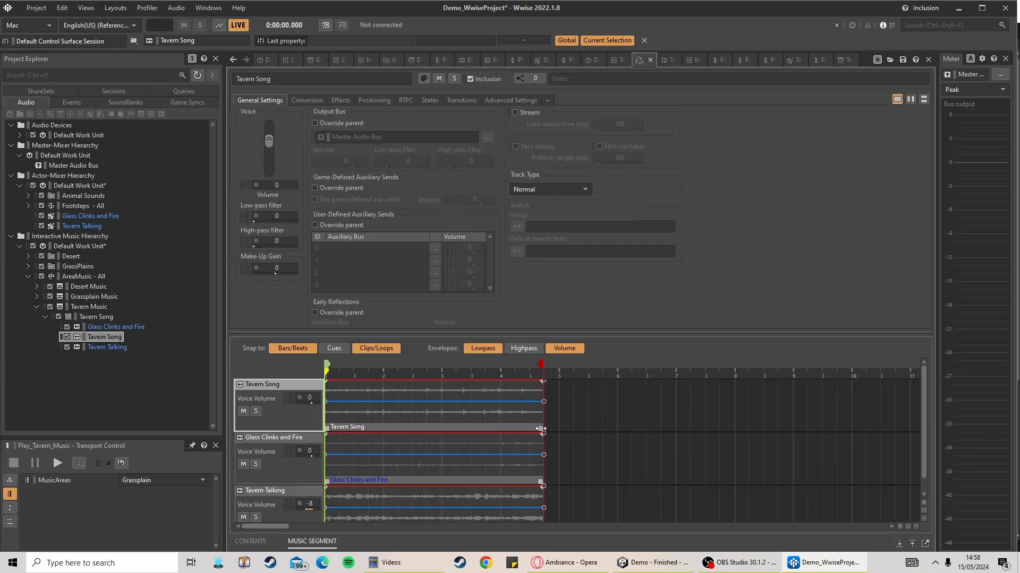
drag(544, 429, 558, 431)
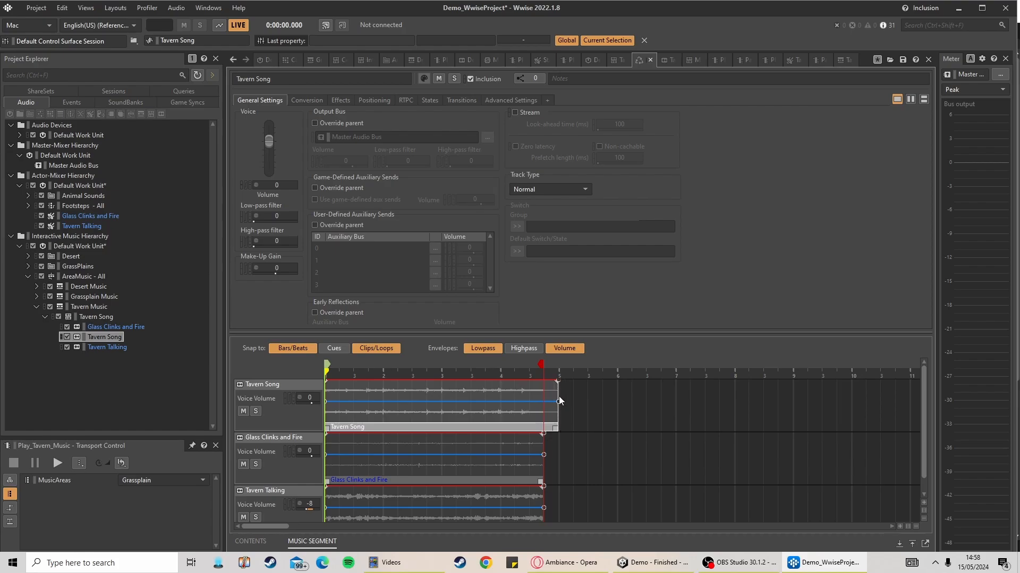
drag(541, 365, 557, 364)
Extend the Glass Clinks and Fire and Tavern Talking clips to bar 5, level with the exit cue
drag(542, 480, 547, 481)
scroll(291, 458, down, 1)
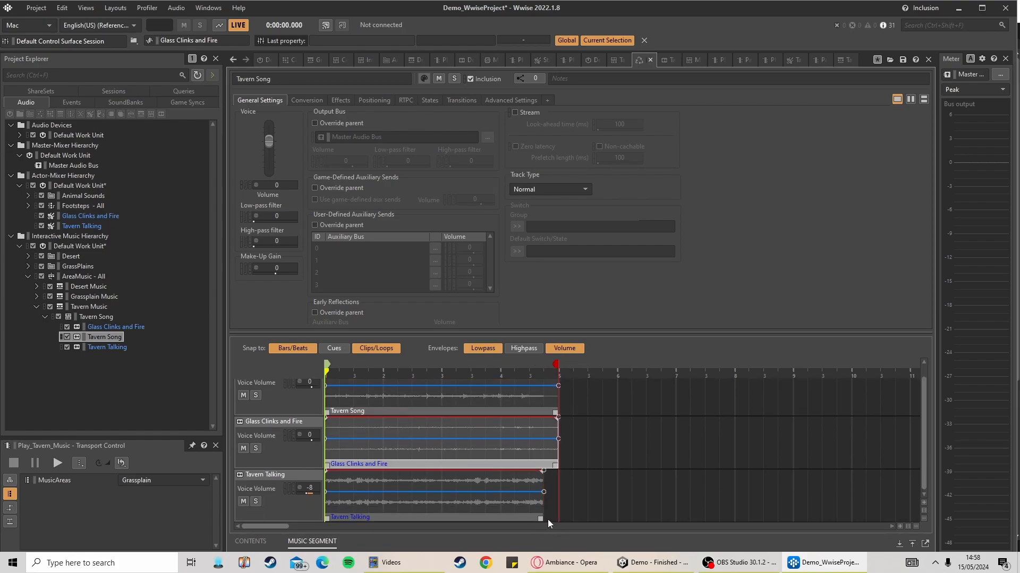
drag(541, 519, 557, 521)
scroll(285, 462, up, 1)
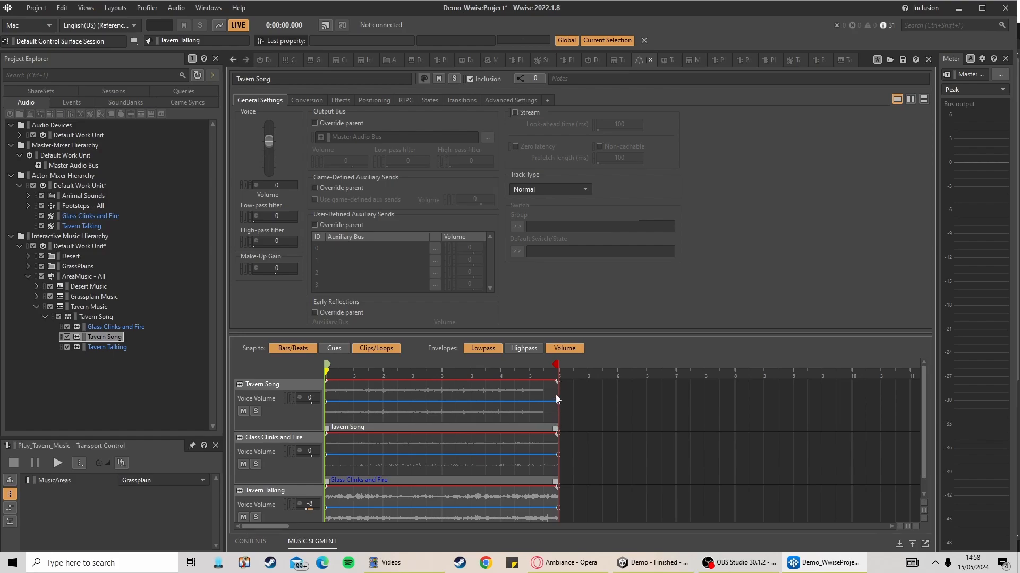
Play the Play_Tavern_Music event briefly, stop it and select the Tavern Song segment to audition it
key(space)
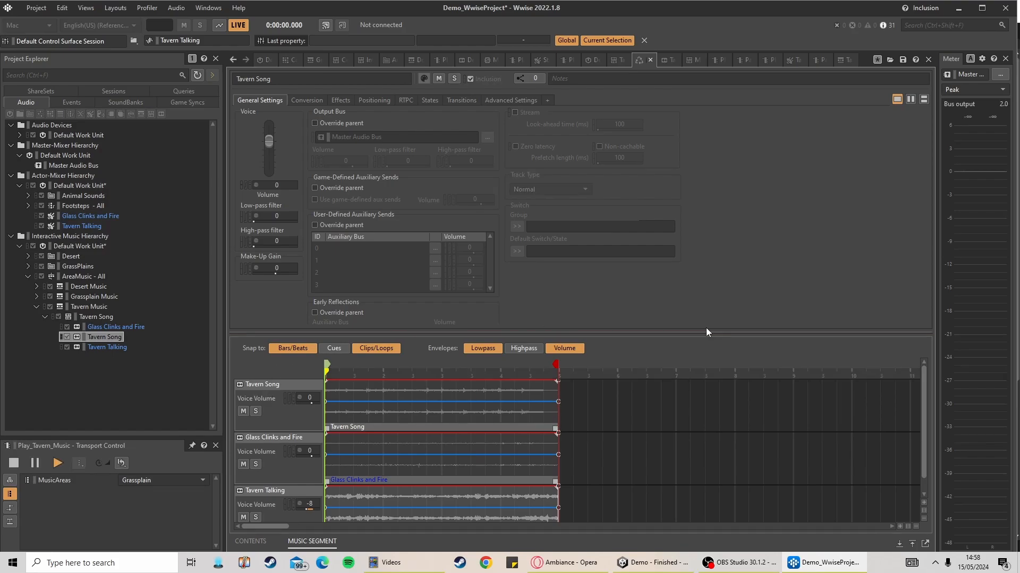
key(space)
click(95, 317)
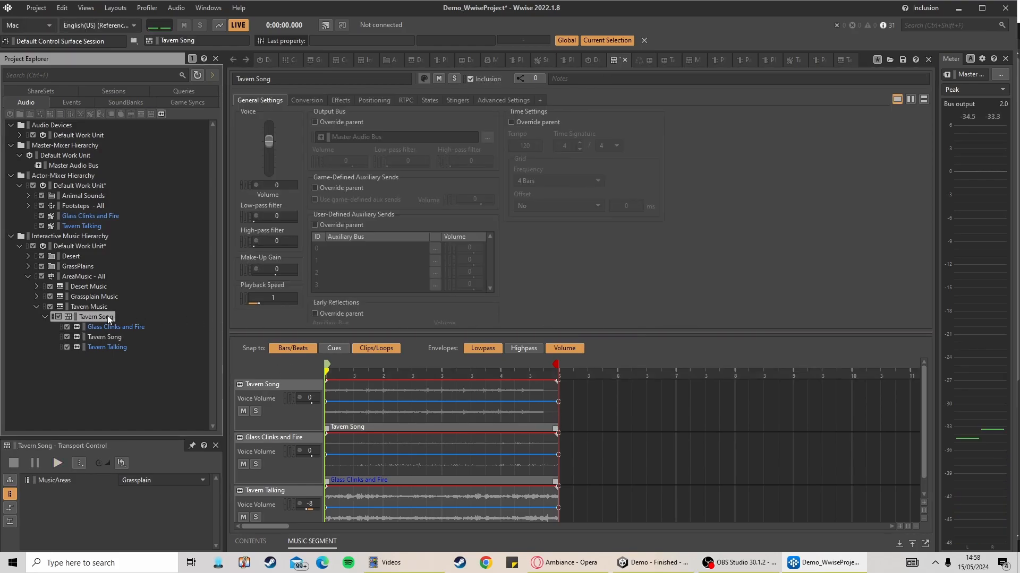
key(space)
Regenerate the checked MainSoundbank SoundBank for Windows from the SoundBank layout and close the generation report
click(115, 8)
click(134, 46)
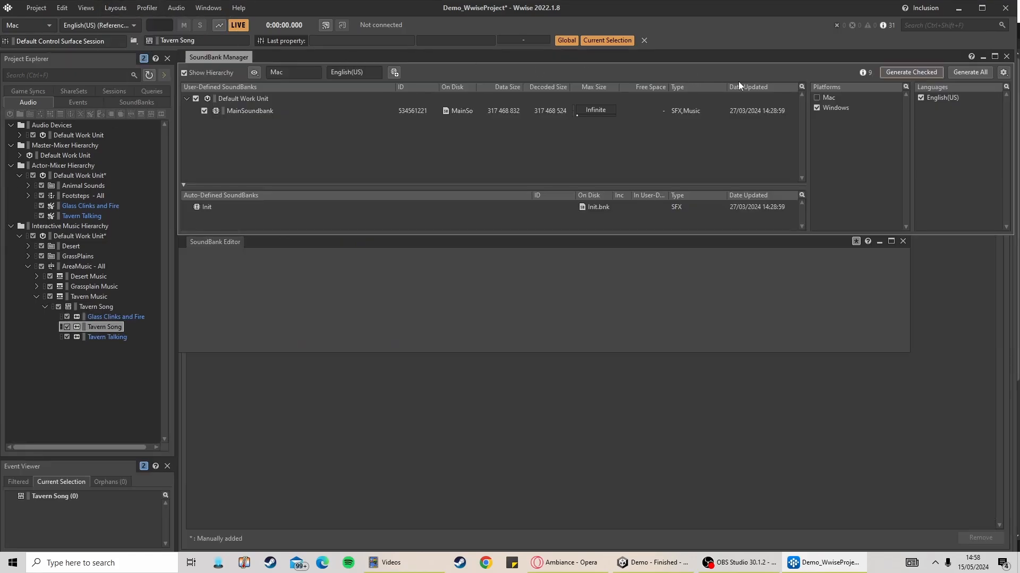
click(901, 72)
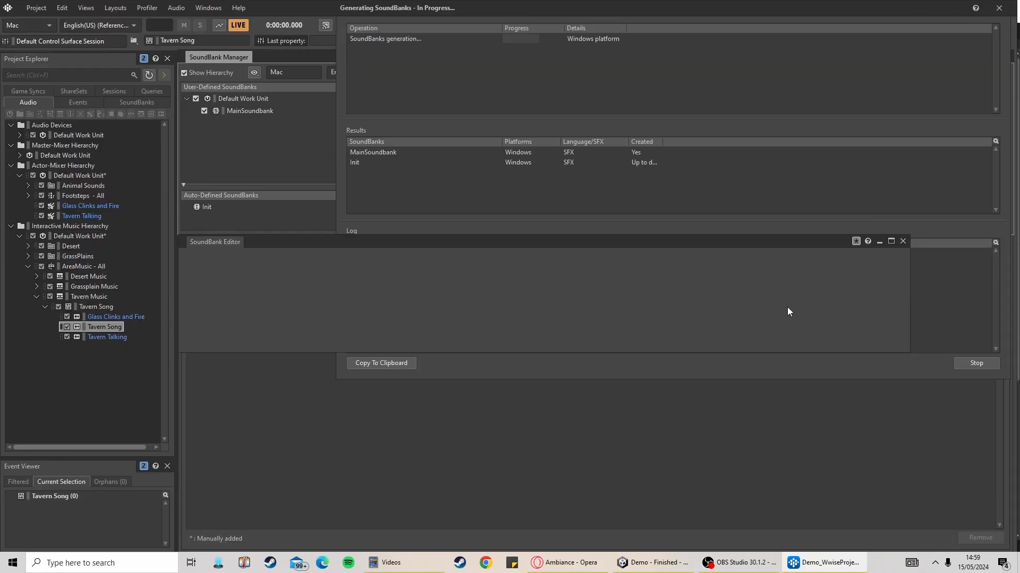
click(976, 363)
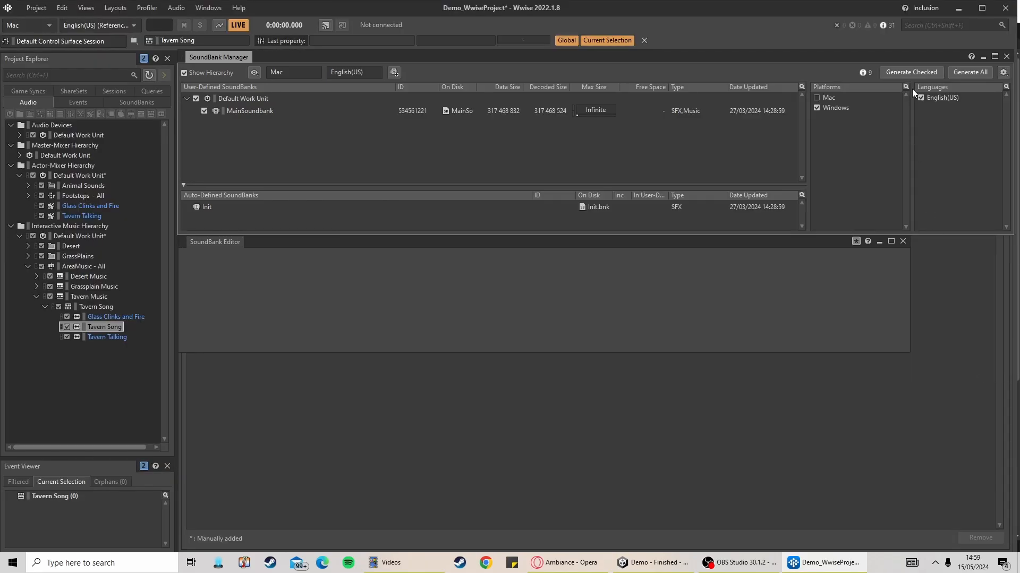
click(909, 74)
click(970, 364)
Switch to Unity, run the game with the regenerated SoundBank and walk the player into the tavern
click(652, 564)
click(492, 31)
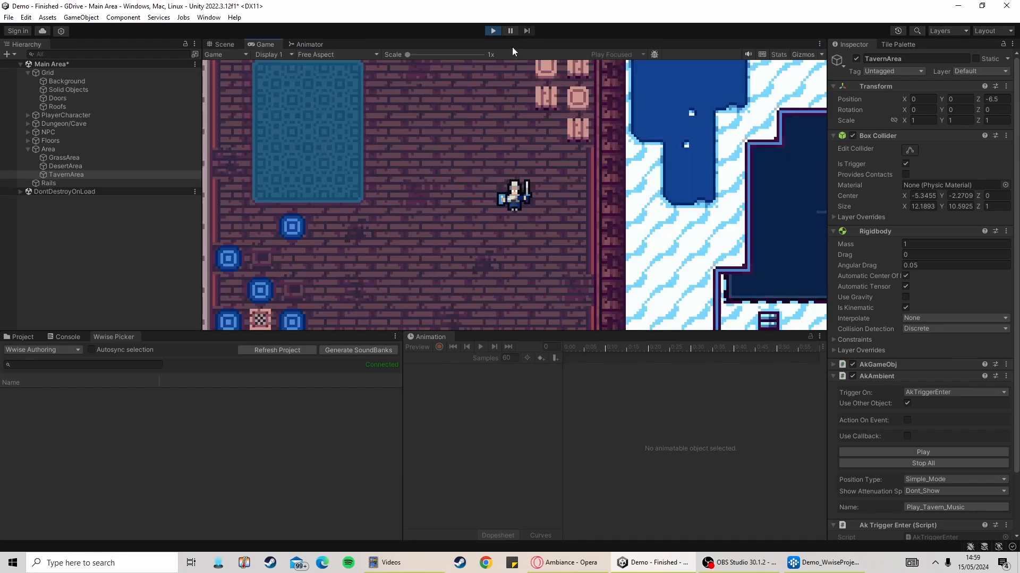
key(s)
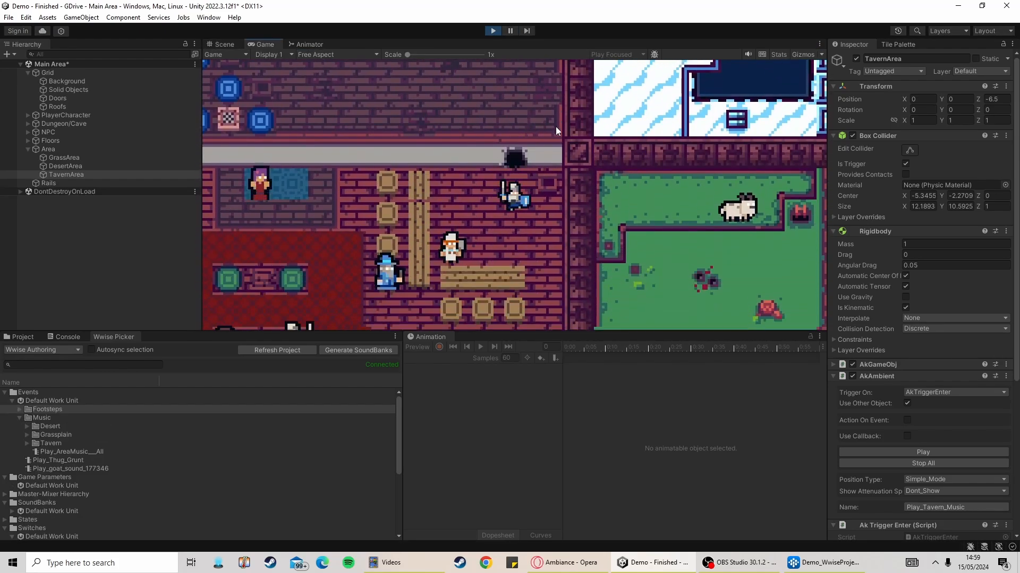
key(d)
key(a)
key(a)
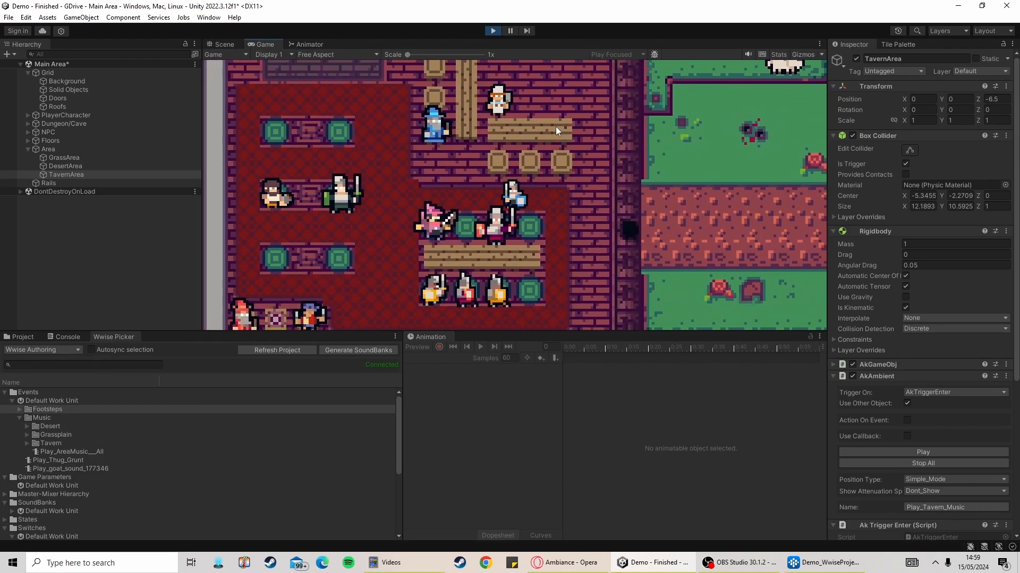
Walk the player around the tavern's tables to listen to the extended ambience, and stop the game
key(w)
key(a)
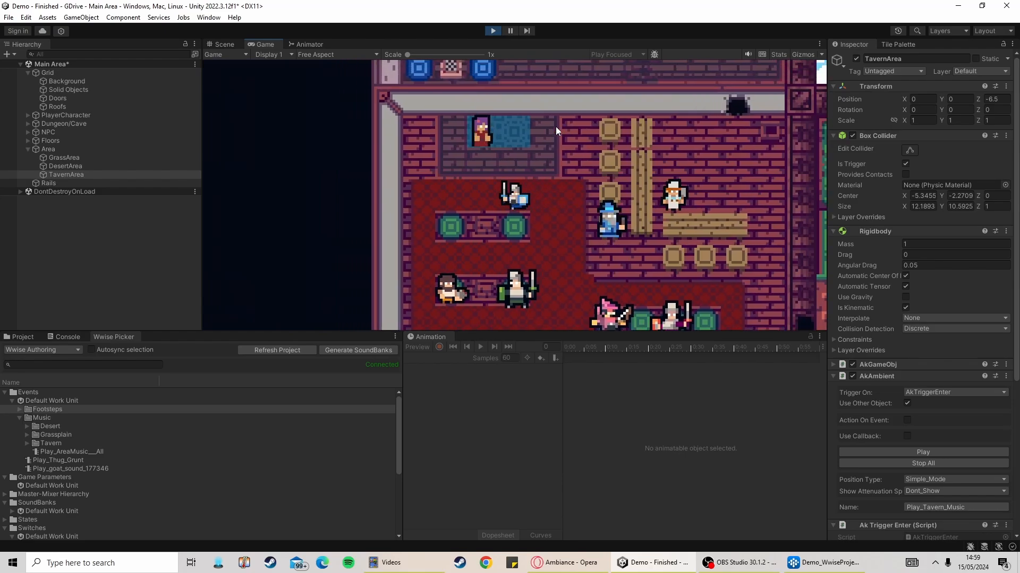
key(s)
key(d)
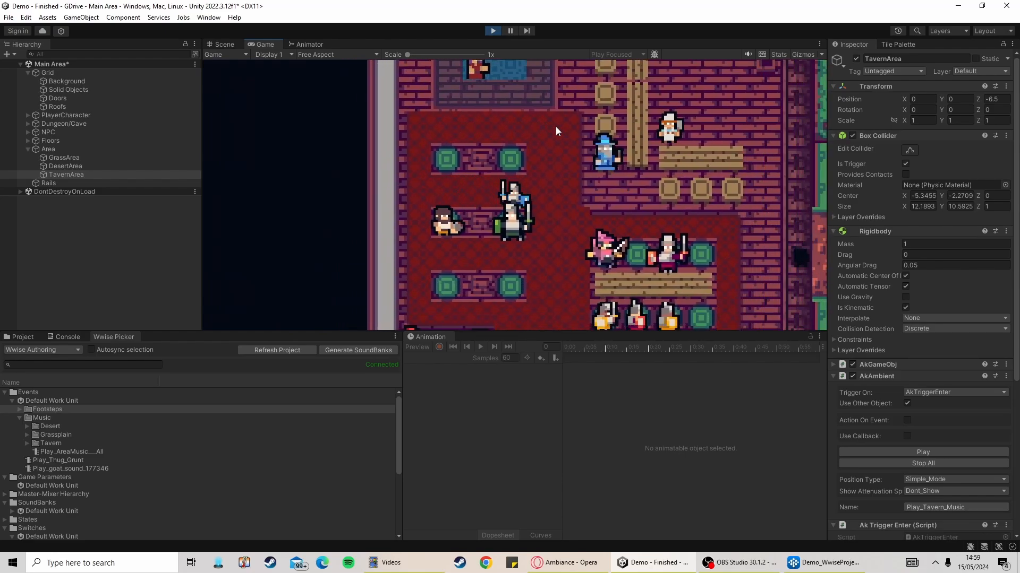
key(s)
key(w)
key(d)
key(d)
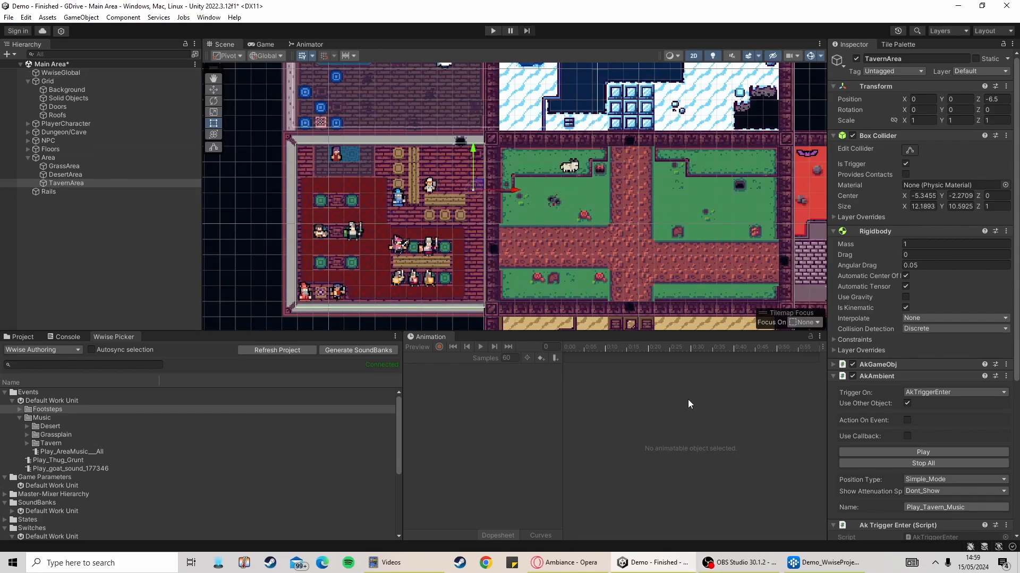
click(727, 566)
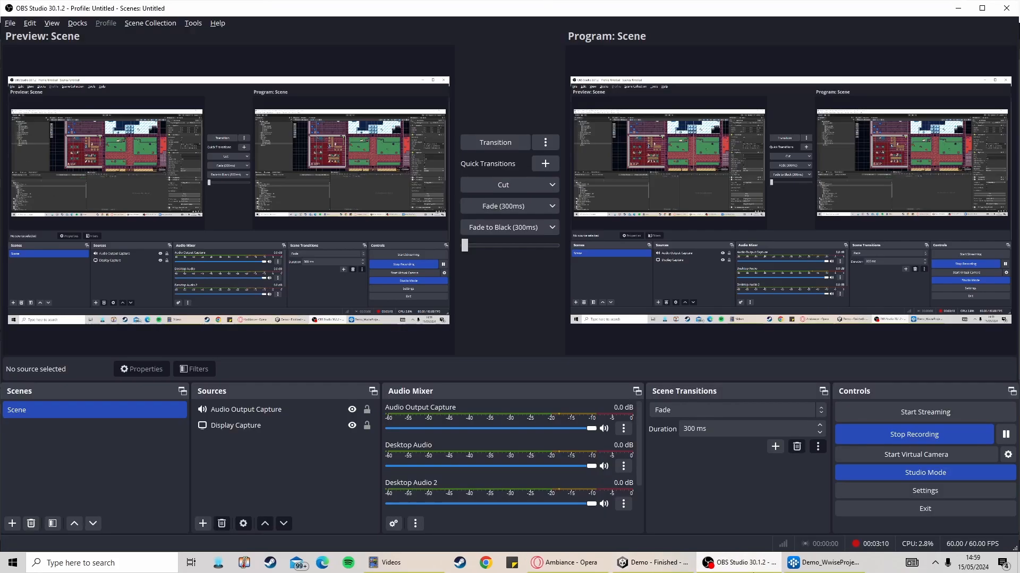
click(823, 563)
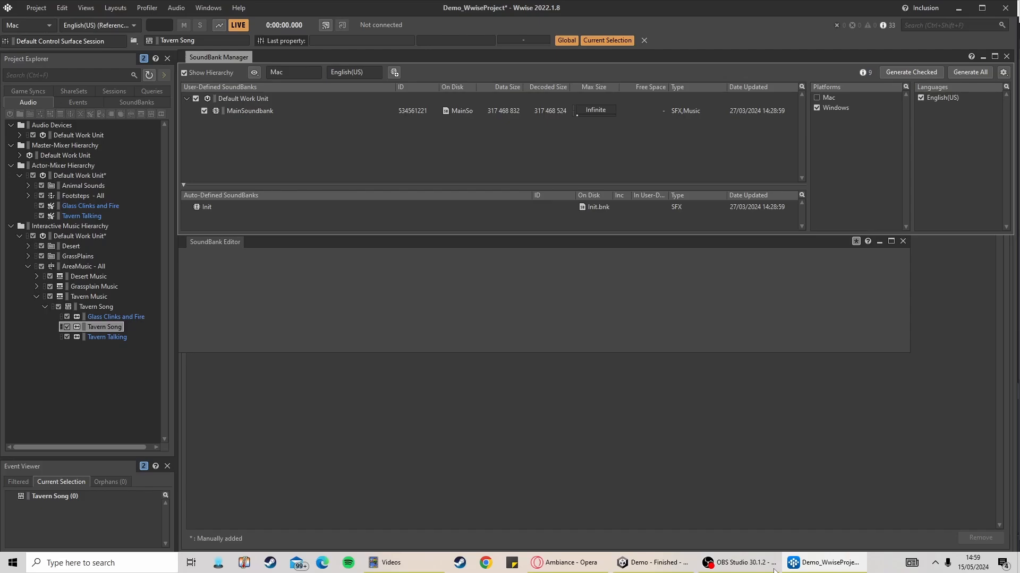
click(653, 563)
click(579, 564)
click(653, 563)
Switch to Wwise's Designer layout and add a short fade-in at the start of the Tavern Song clip
click(823, 562)
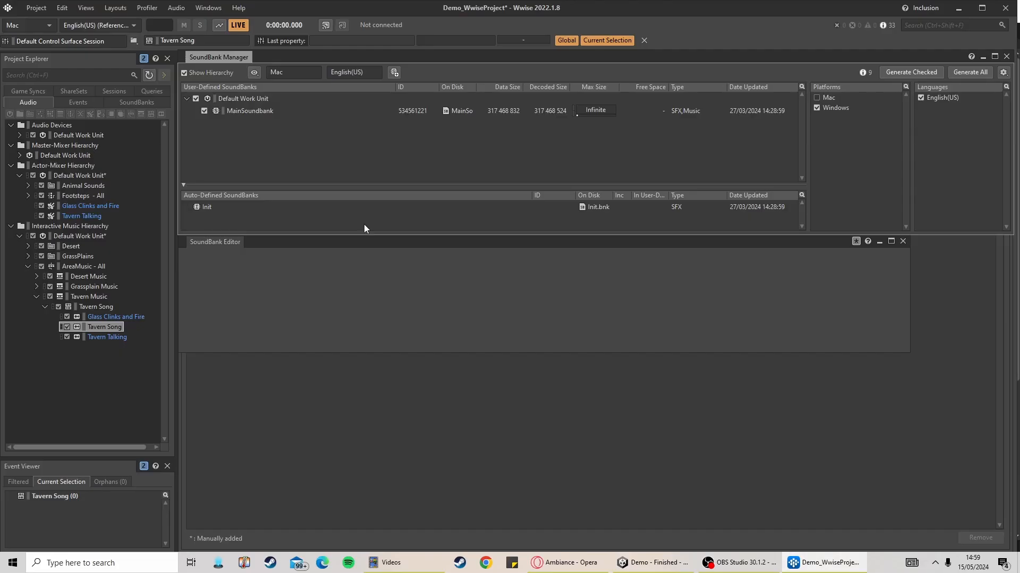
click(115, 8)
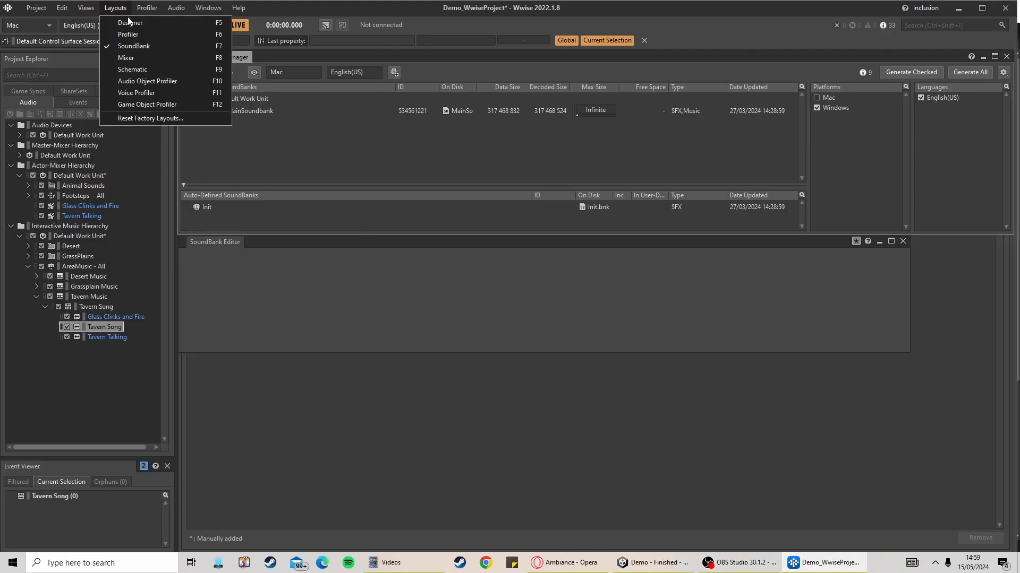
click(130, 22)
click(109, 338)
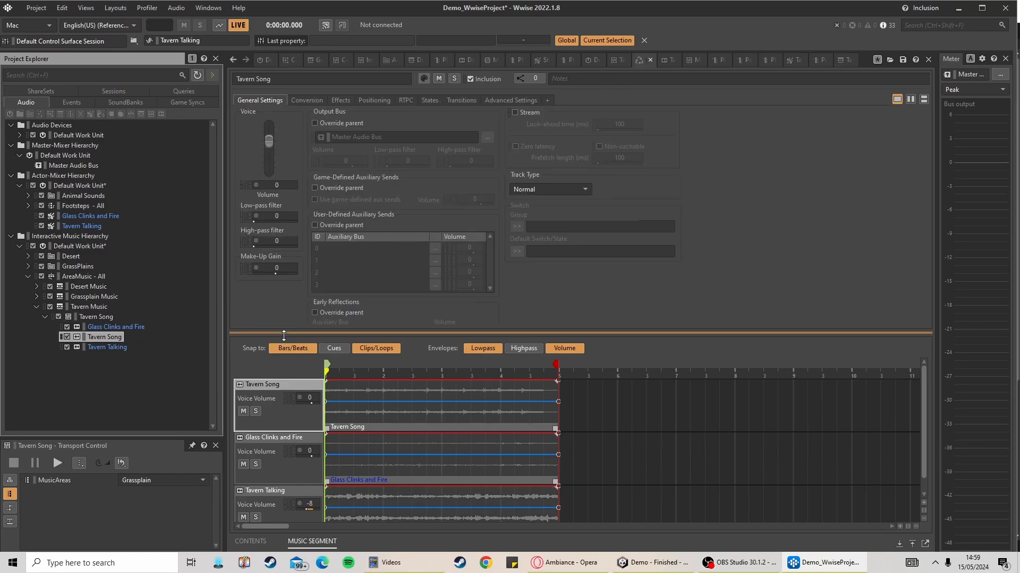
drag(329, 382, 336, 384)
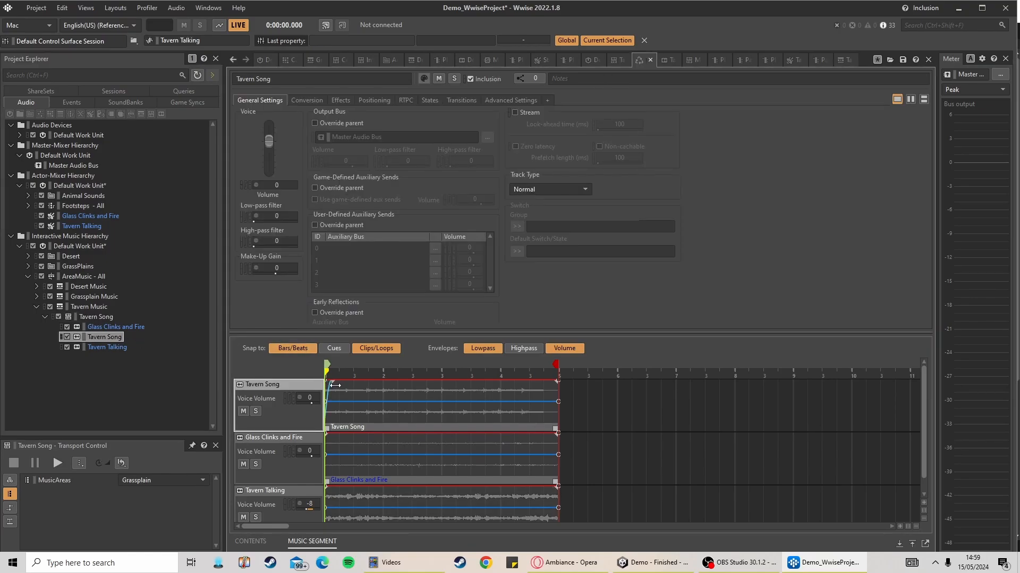
drag(333, 383, 334, 384)
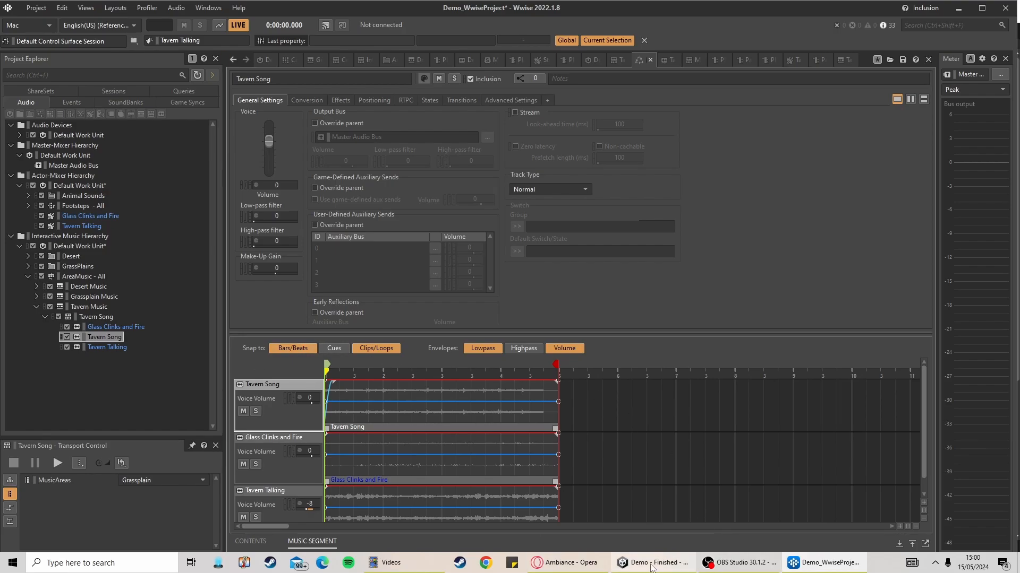
Switch to Unity and inspect the tavern's NPCs, including the Chef, Dancer_0, Green Knight_41, Blue Wiz_0 and THUG_23's Wwise trigger components
click(648, 564)
middle_drag(467, 230, 486, 254)
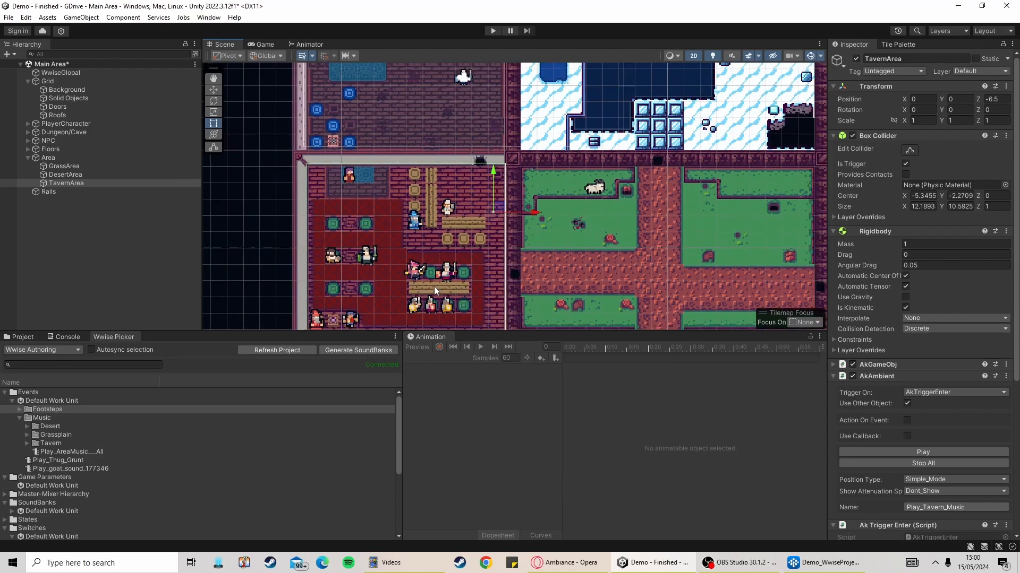
middle_drag(434, 286, 433, 252)
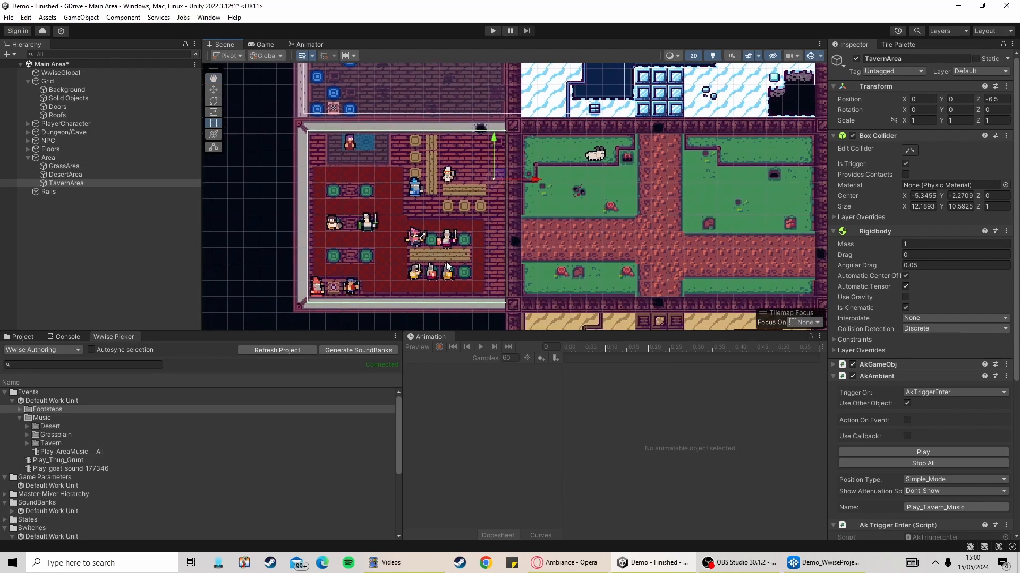
scroll(413, 235, up, 2)
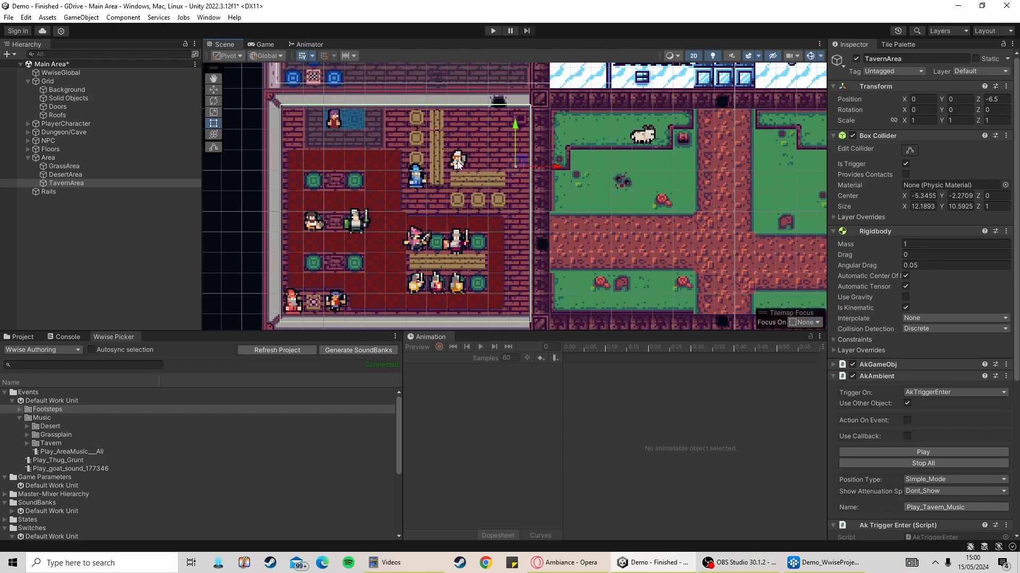
click(458, 163)
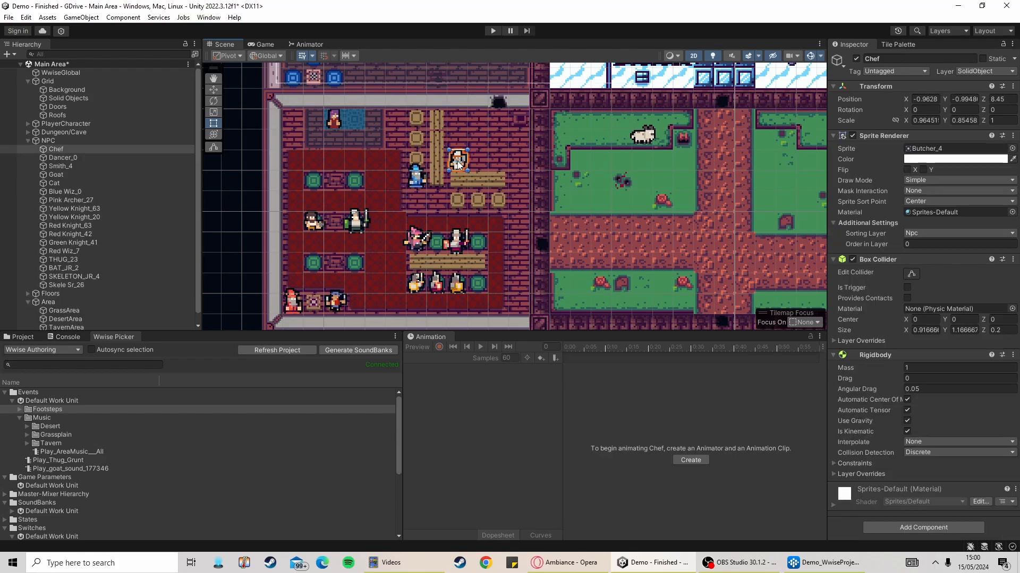
click(337, 122)
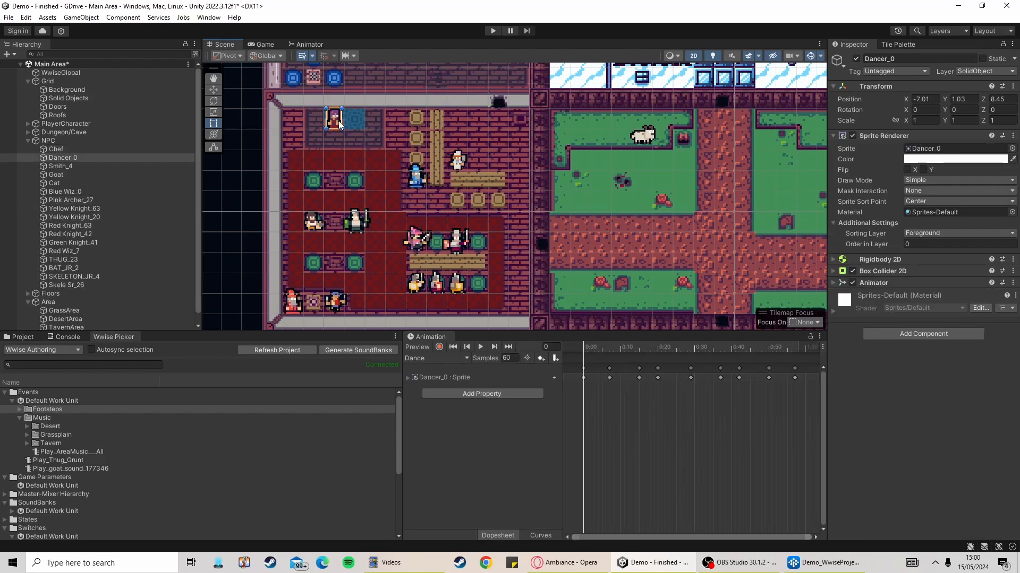
click(354, 229)
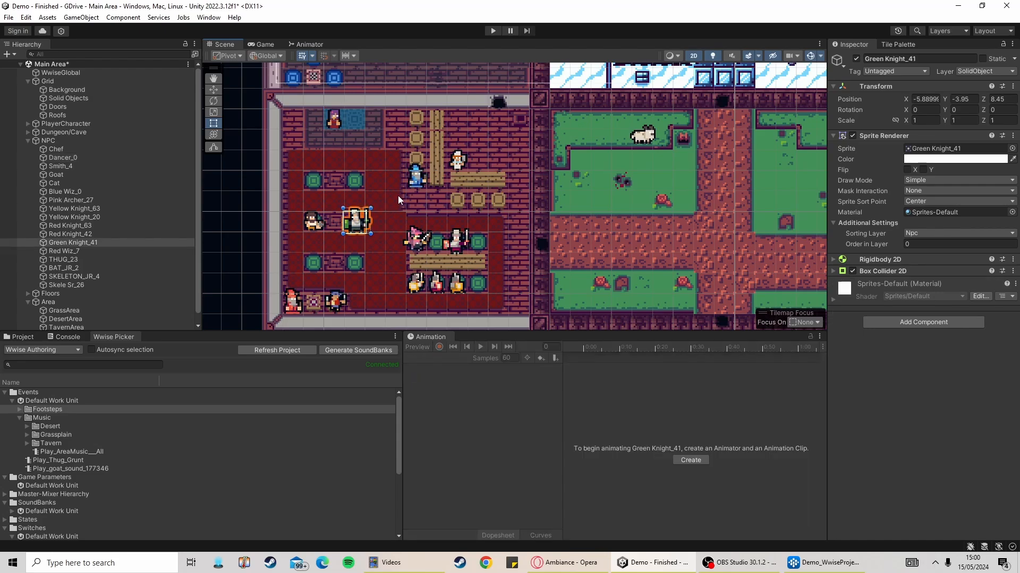
click(355, 272)
click(337, 302)
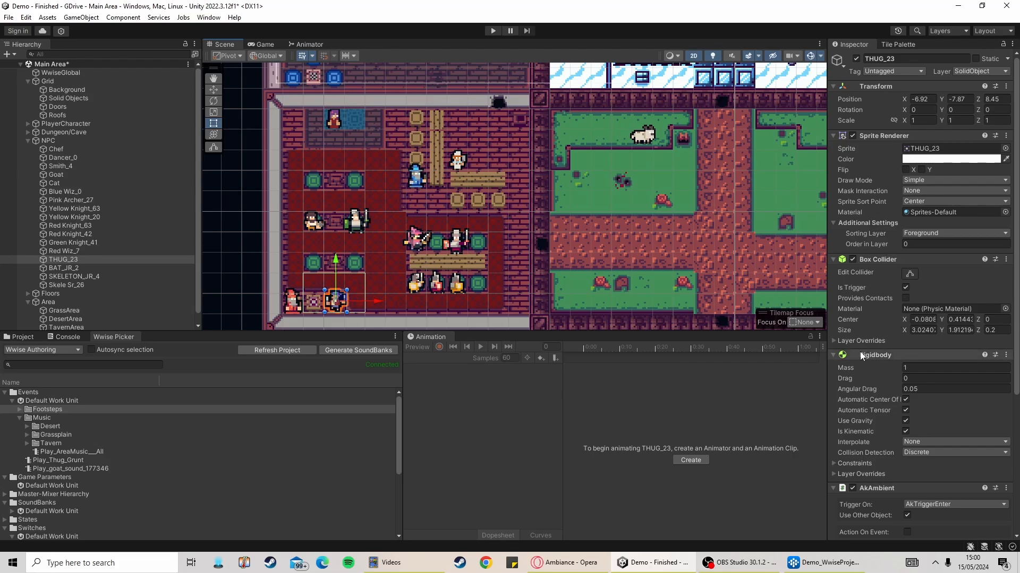
scroll(909, 357, down, 3)
scroll(909, 358, down, 4)
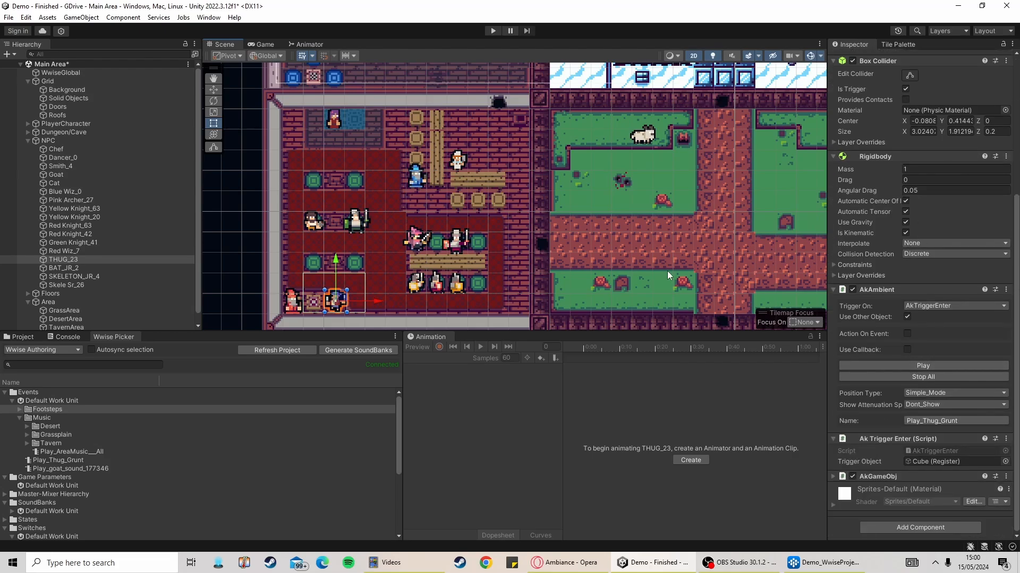
click(414, 177)
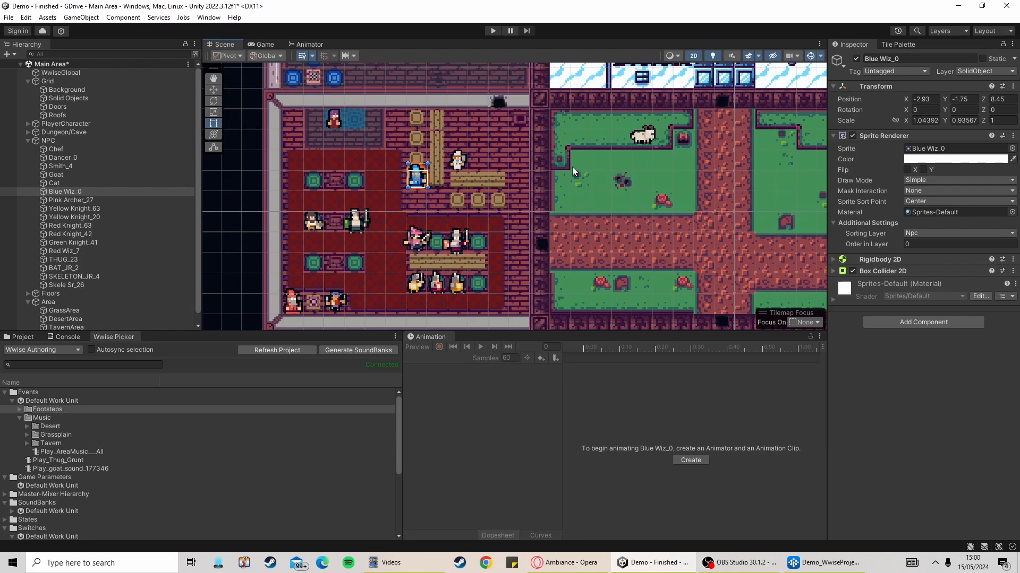
Examine the room above the tavern with its blue carpet, and review the PlayerCharacter's terrain switch settings
middle_drag(623, 178, 602, 298)
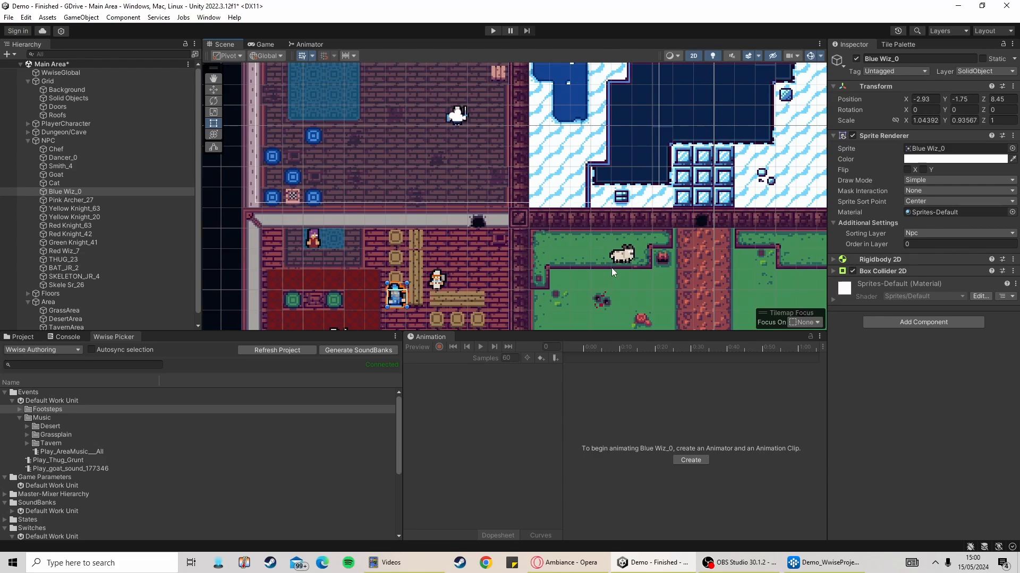
middle_drag(407, 198, 299, 47)
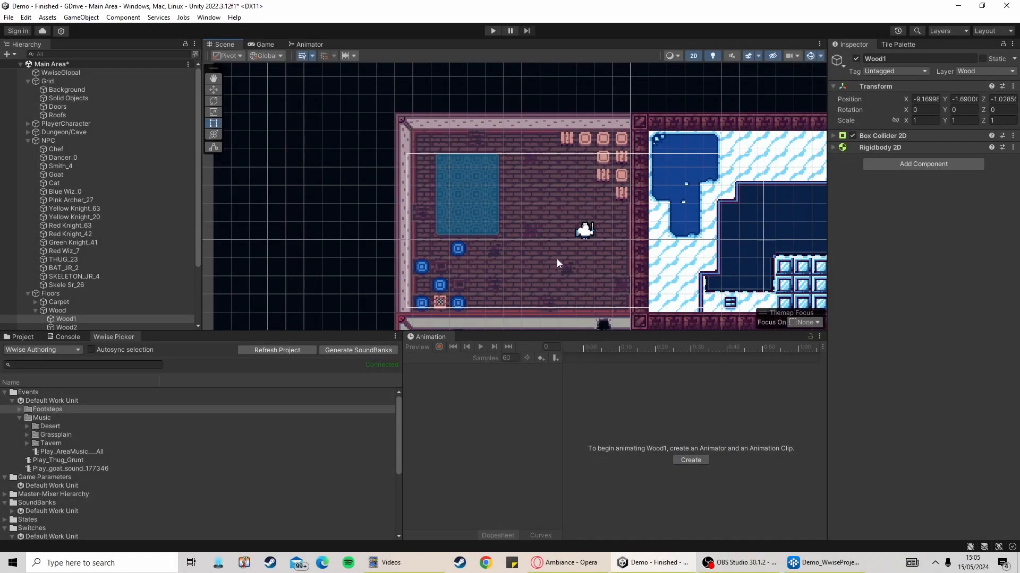
middle_drag(558, 255, 495, 166)
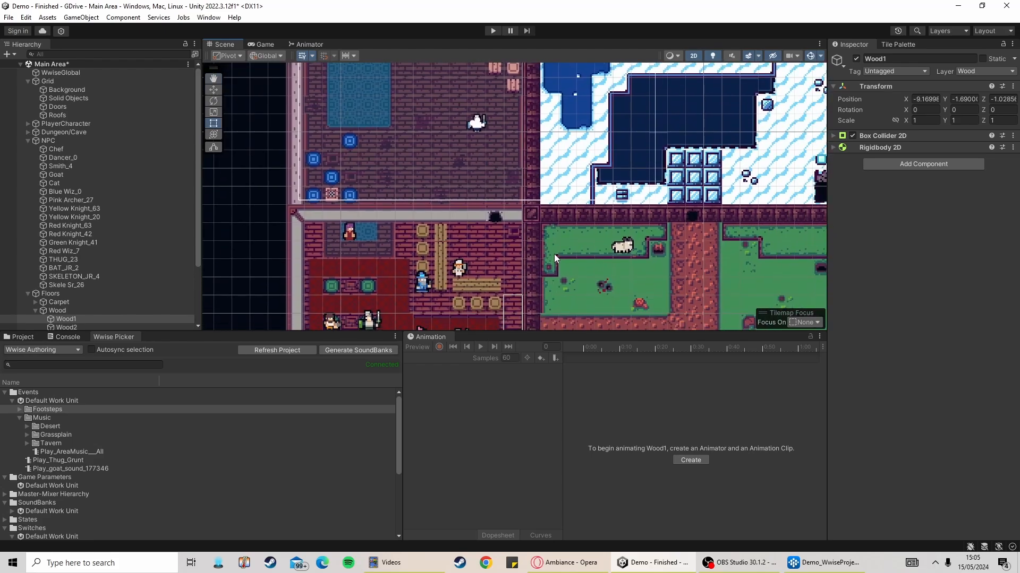
middle_drag(434, 201, 548, 299)
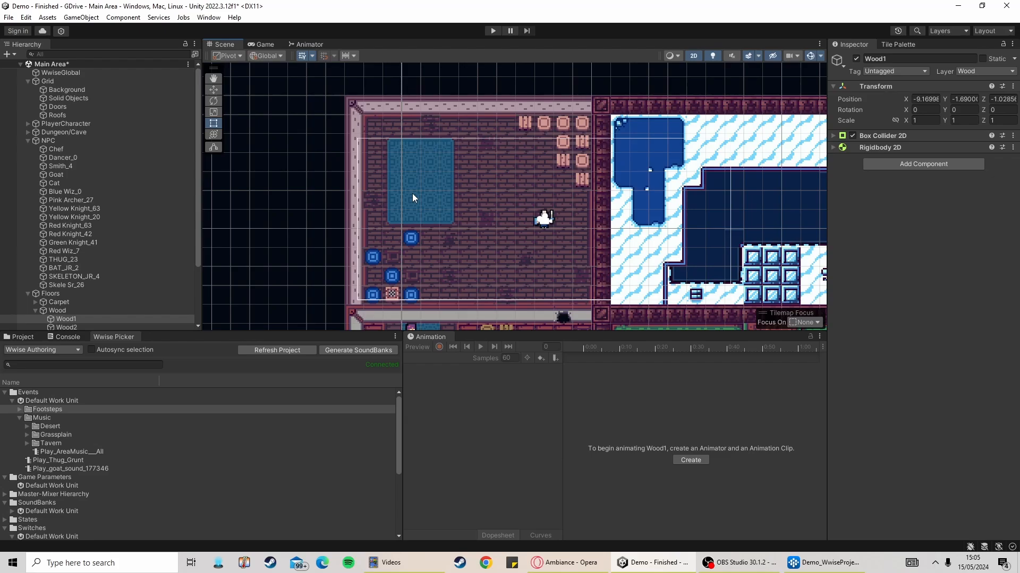
click(66, 127)
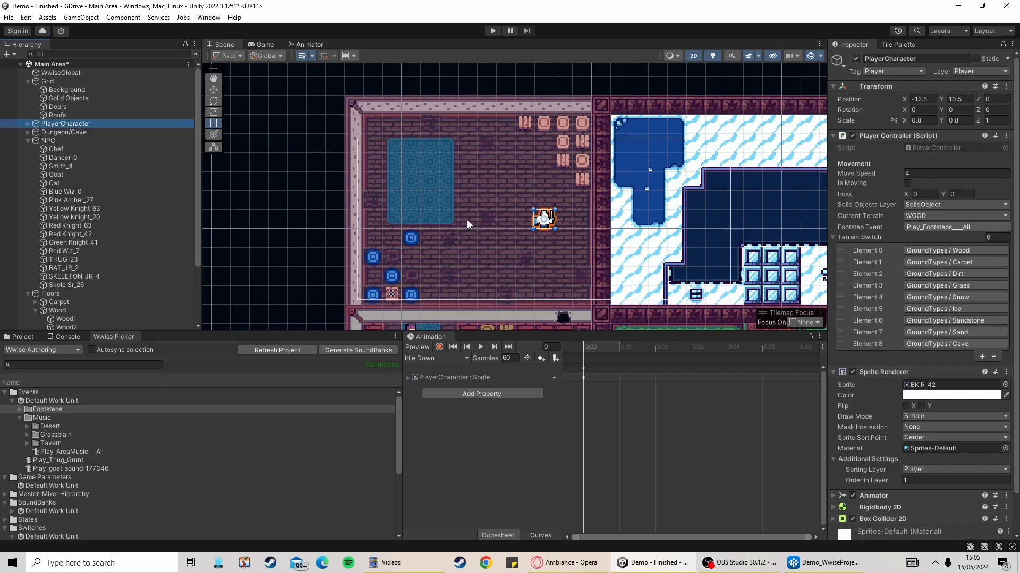
click(425, 191)
scroll(69, 297, down, 3)
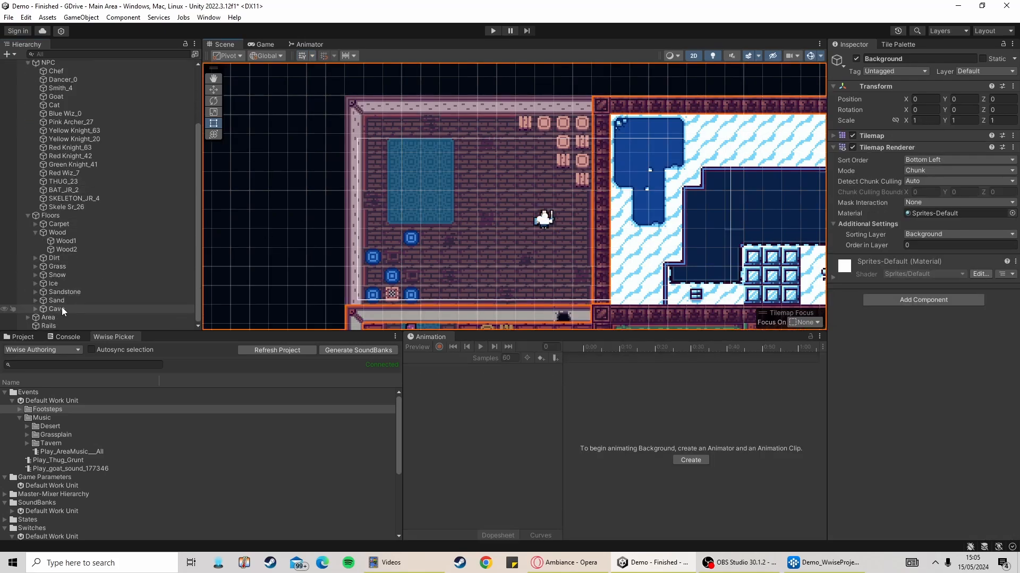
Compare the areas of the Carpet objects under Floors and duplicate Carpet1
click(35, 232)
click(36, 243)
click(54, 250)
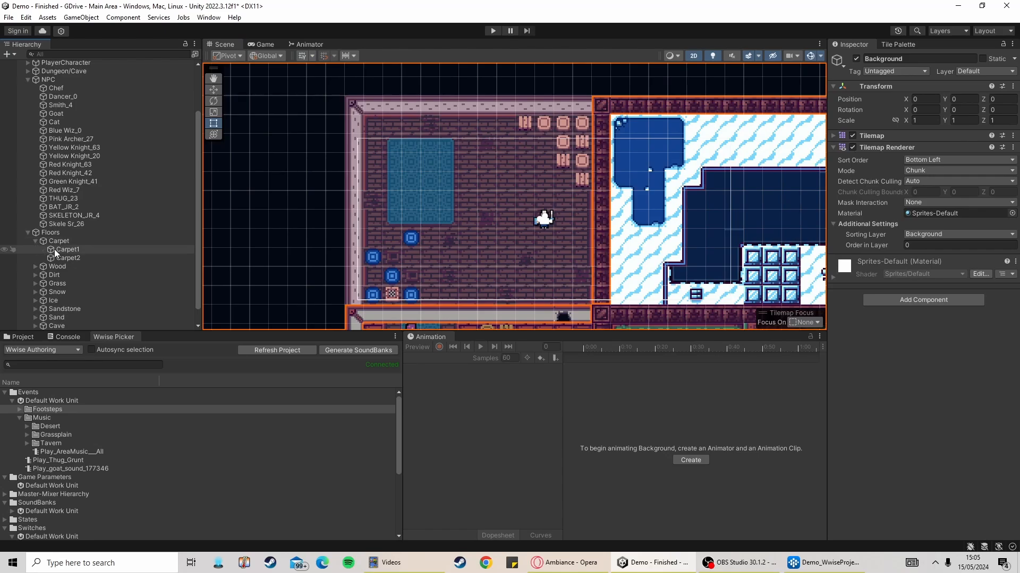
middle_drag(361, 234, 373, 60)
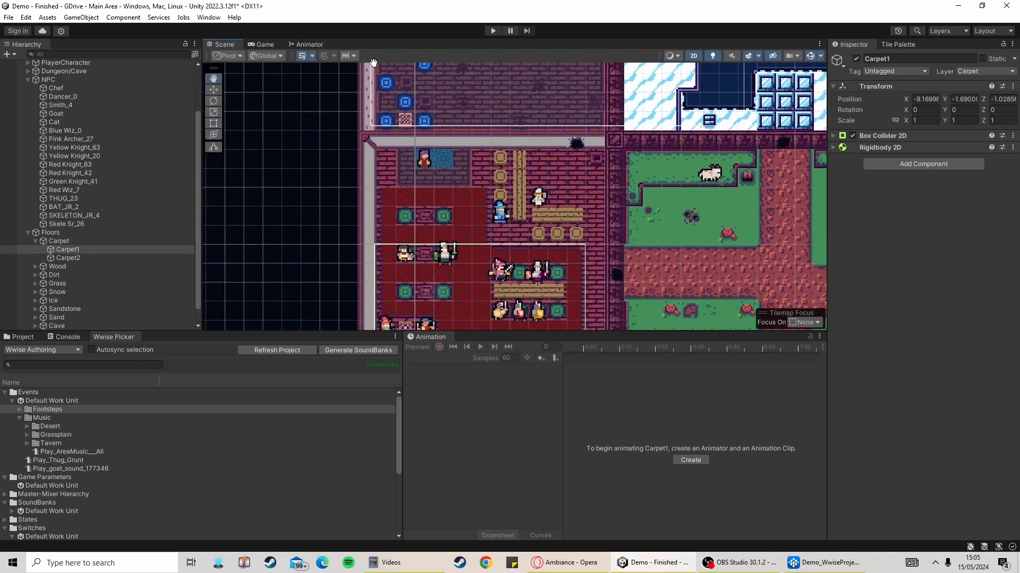
click(68, 258)
double_click(59, 242)
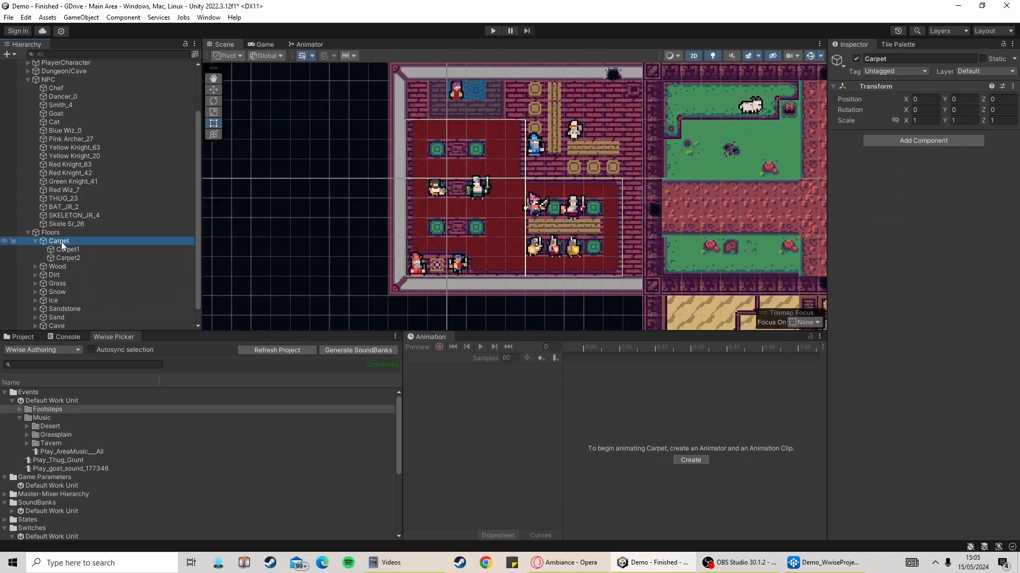
right_click(59, 245)
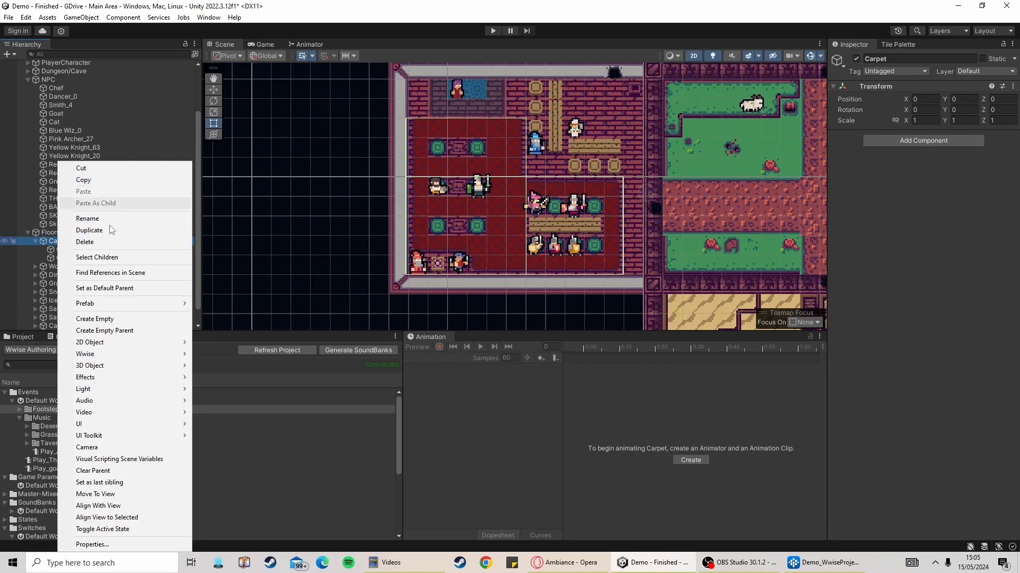
click(59, 249)
right_click(60, 249)
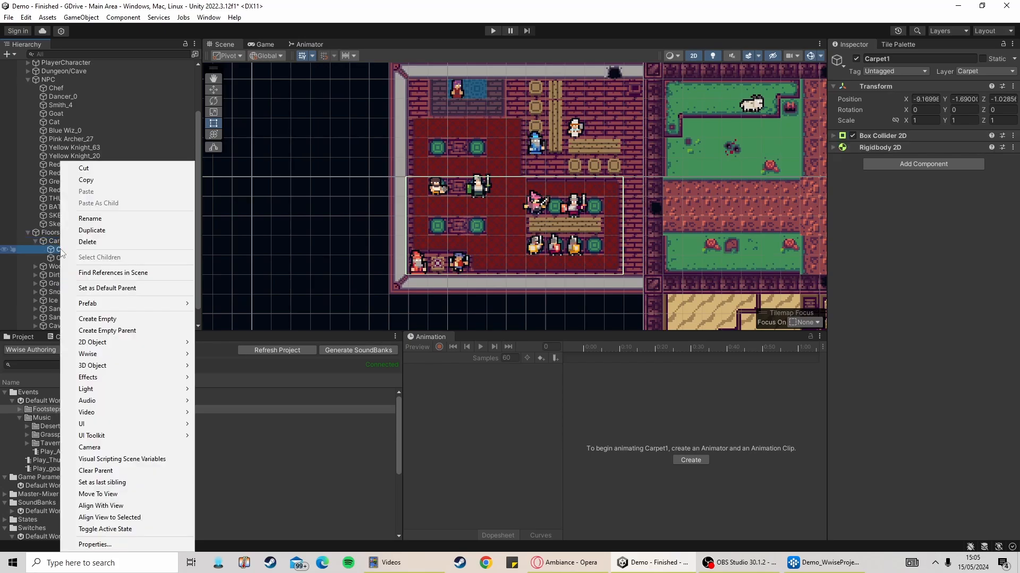
click(93, 234)
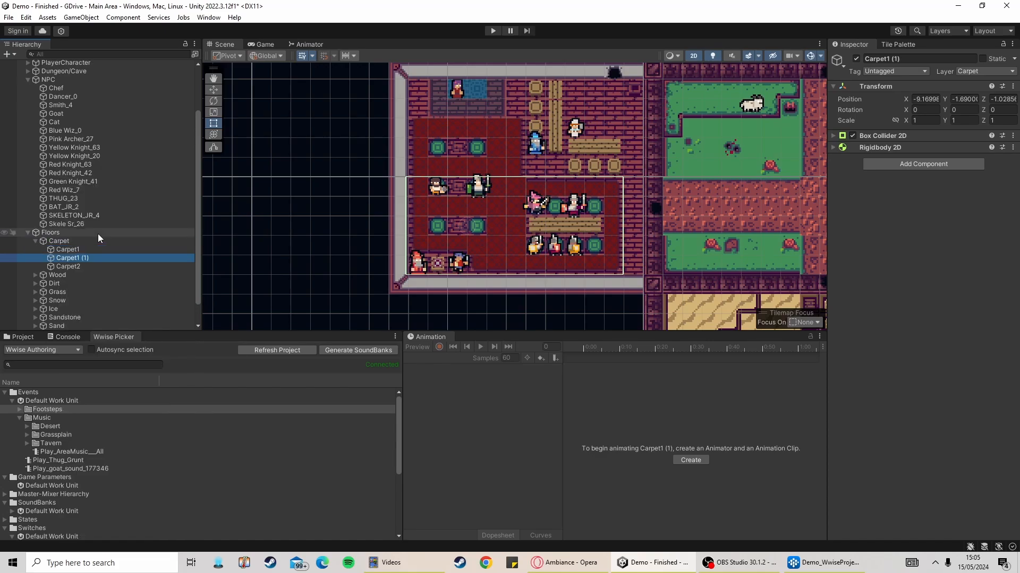
Rename the duplicated carpet object as Carpet3
right_click(73, 260)
click(113, 206)
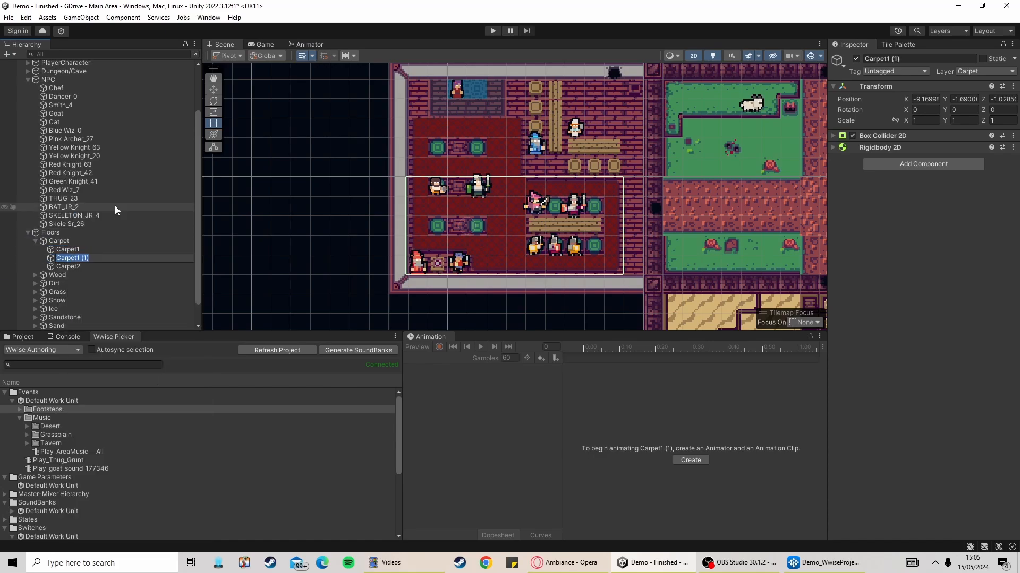
text(Carpet3)
key(Return)
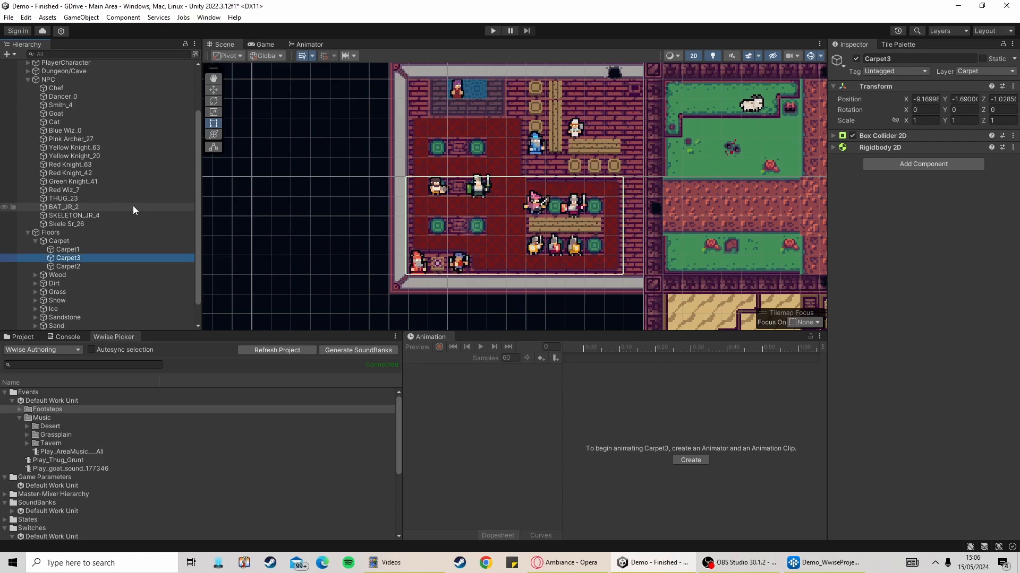
Edit Carpet3's Box Collider 2D, extending its upper edge to the far edge of the blue carpet in the room above the tavern
click(834, 136)
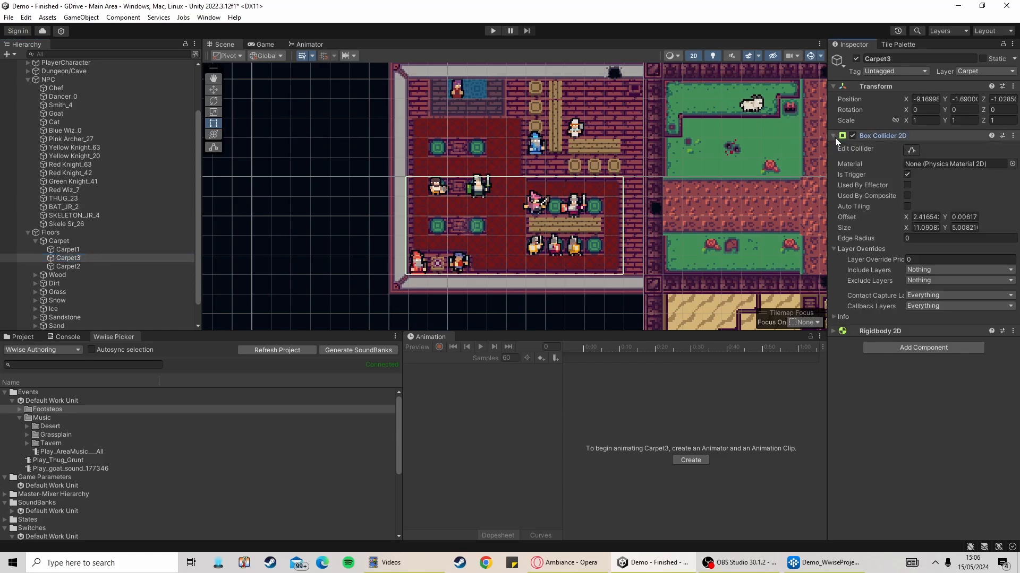
click(906, 150)
middle_drag(628, 77, 623, 223)
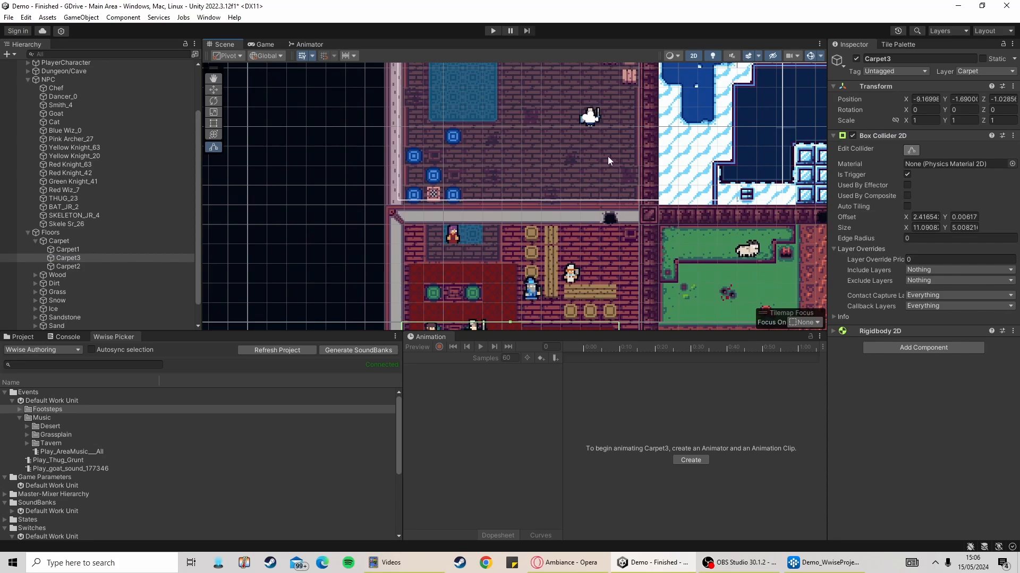
middle_drag(608, 156, 625, 237)
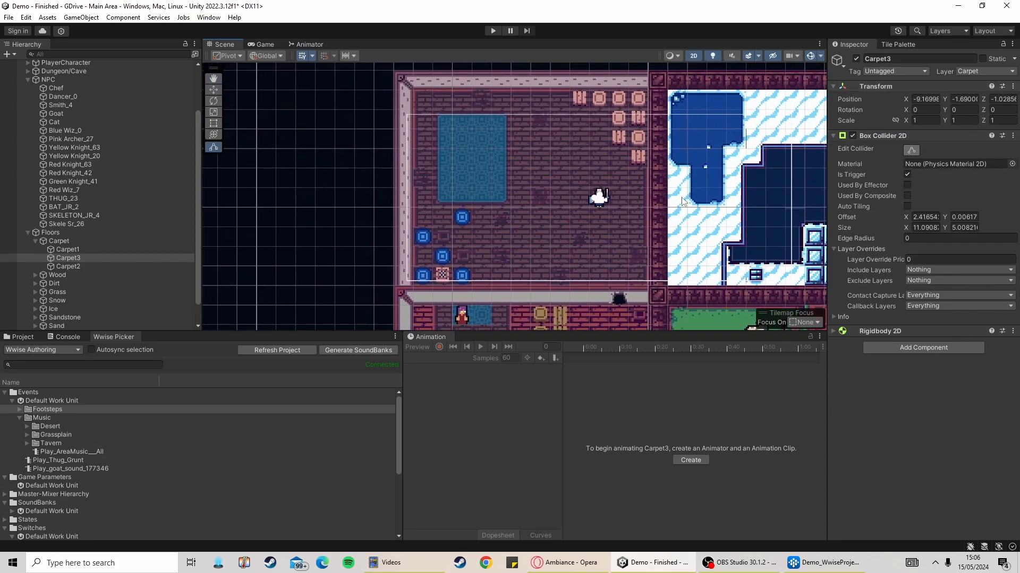
middle_drag(561, 215, 576, 201)
middle_drag(530, 172, 535, 47)
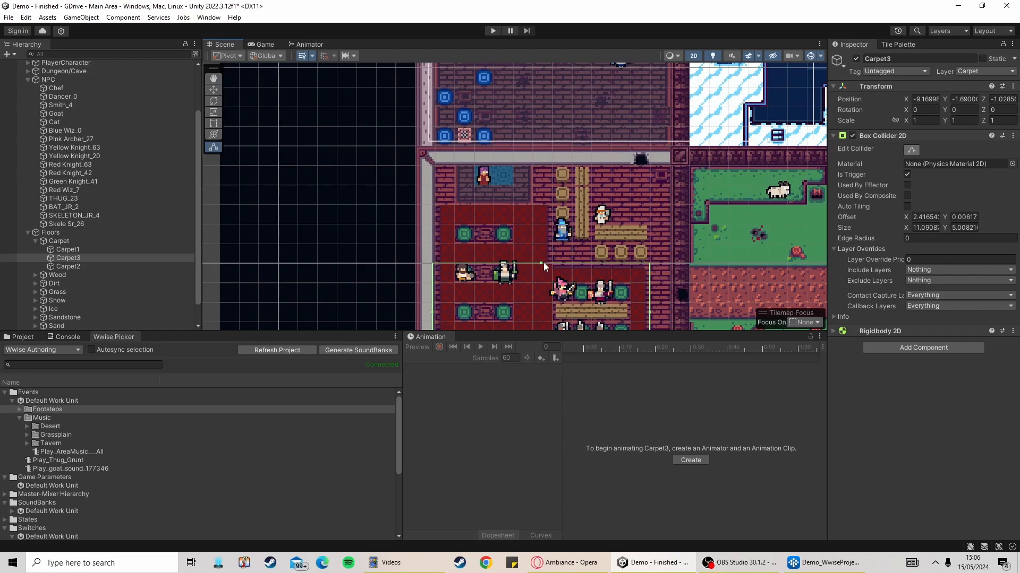
drag(539, 263, 546, 120)
middle_drag(546, 120, 553, 238)
drag(553, 238, 535, 98)
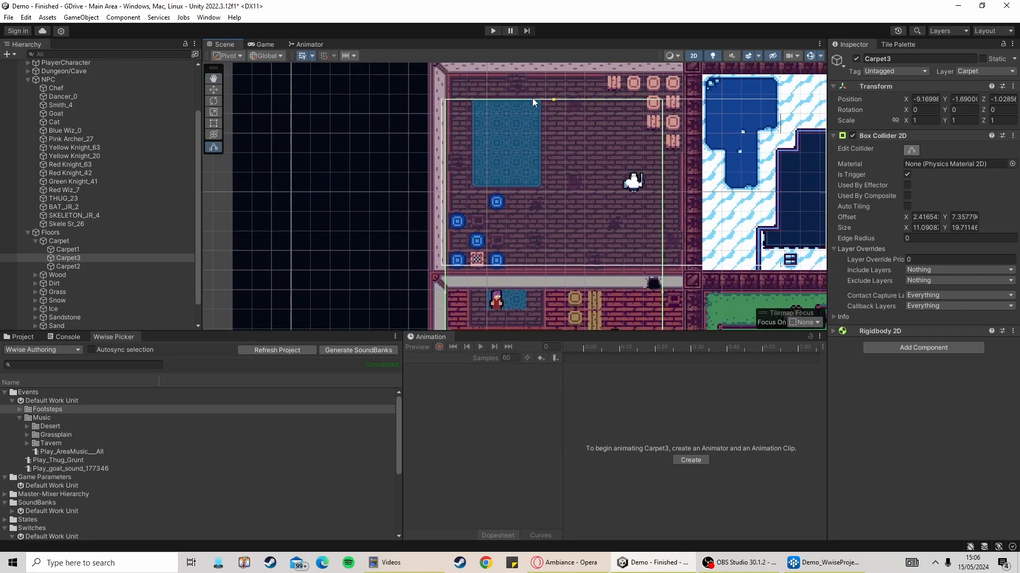
Narrow Carpet3's collider from both sides to the blue carpet's width, about 3.84 units
scroll(618, 246, down, 1)
middle_drag(641, 284, 617, 203)
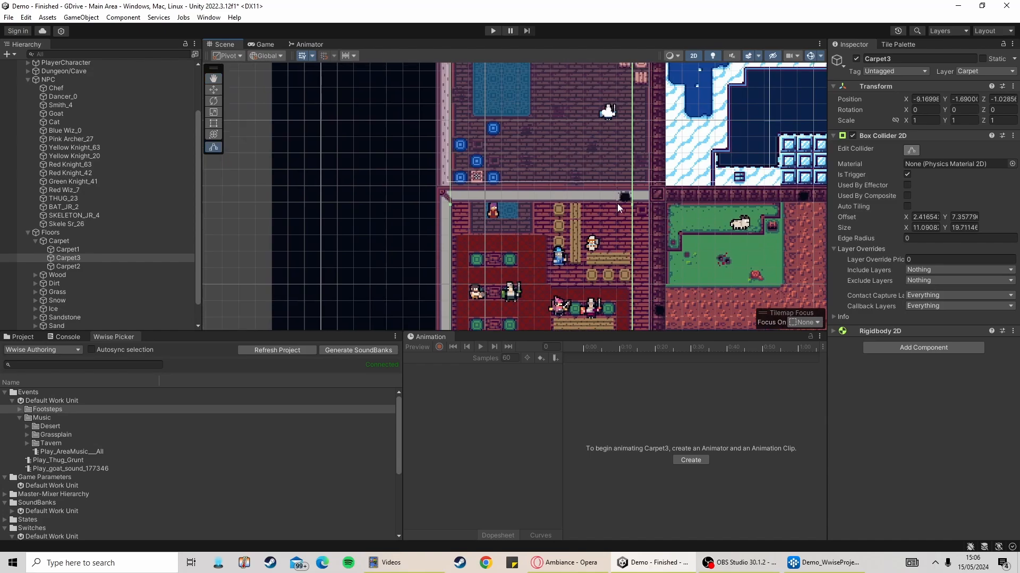
drag(630, 205, 535, 205)
drag(452, 204, 472, 208)
Raise Carpet3's lower collider edge out of the tavern and fit the collider around the blue carpet, about 4.07 by 4.88 units
middle_drag(497, 203, 510, 77)
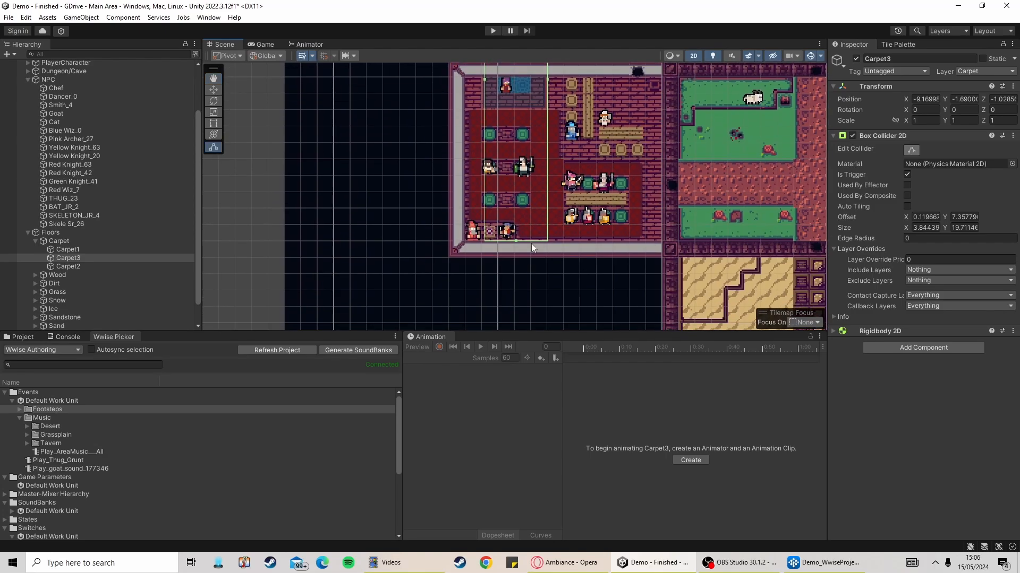
drag(515, 238, 515, 85)
middle_drag(544, 113, 551, 260)
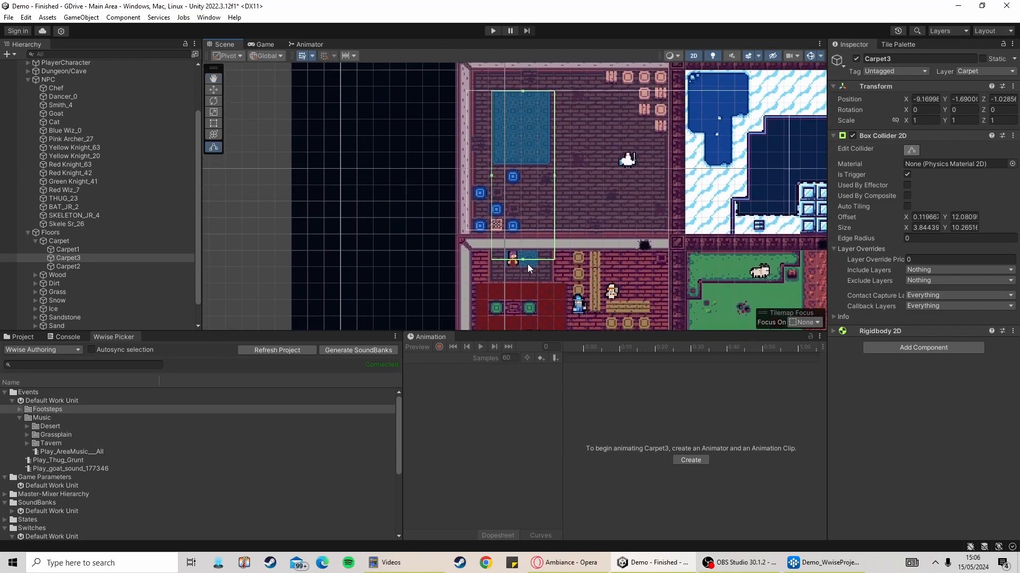
drag(524, 259, 515, 167)
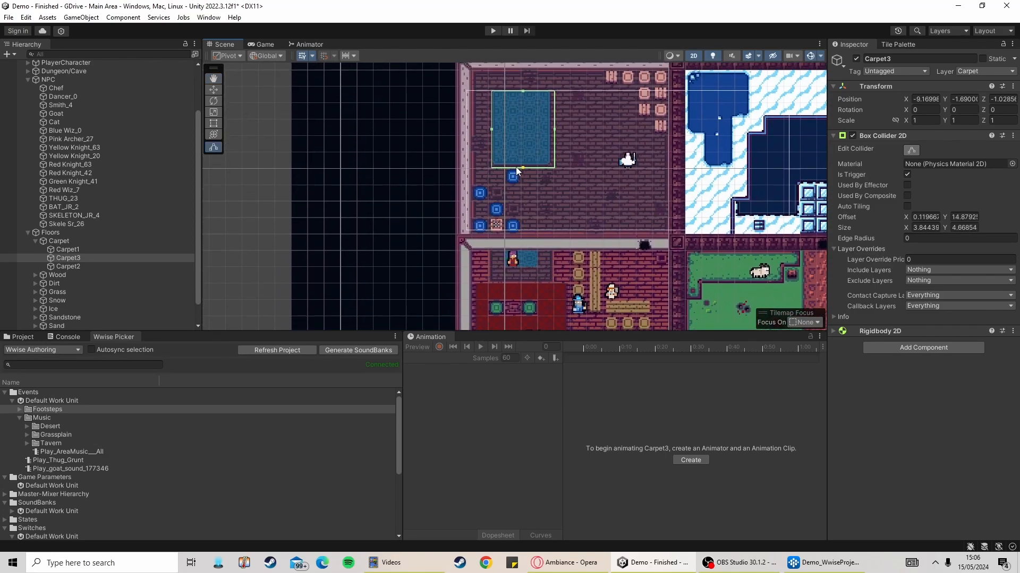
drag(493, 134, 512, 126)
scroll(530, 137, up, 2)
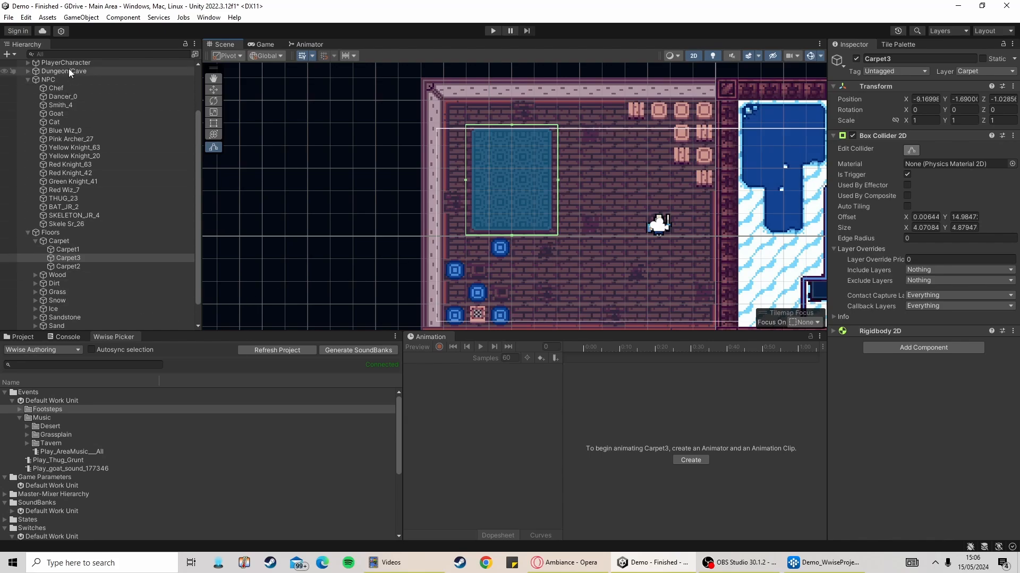
Inspect the PlayerCharacter's terrain settings and check which layer Carpet1 is assigned to
double_click(85, 62)
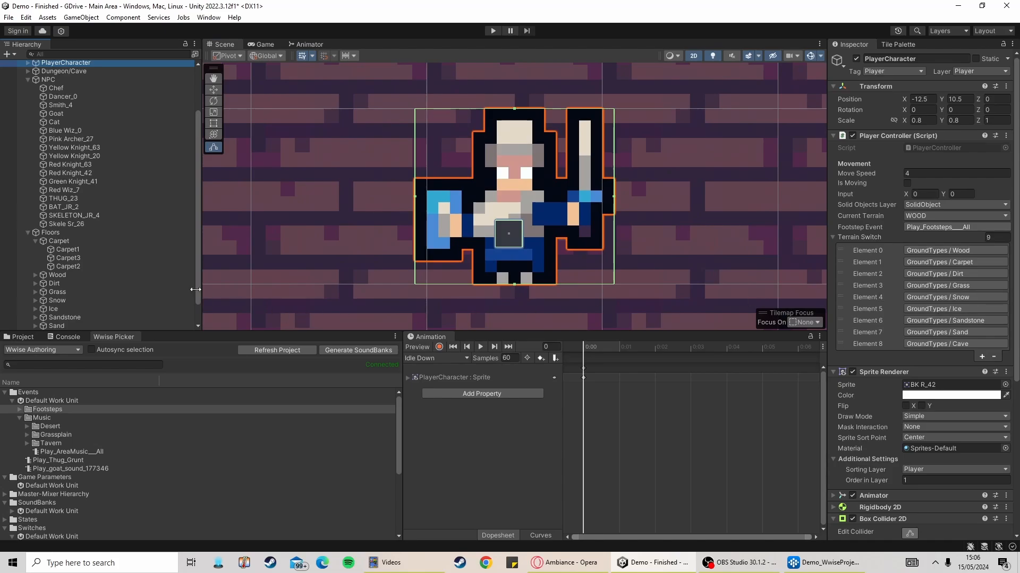
click(67, 249)
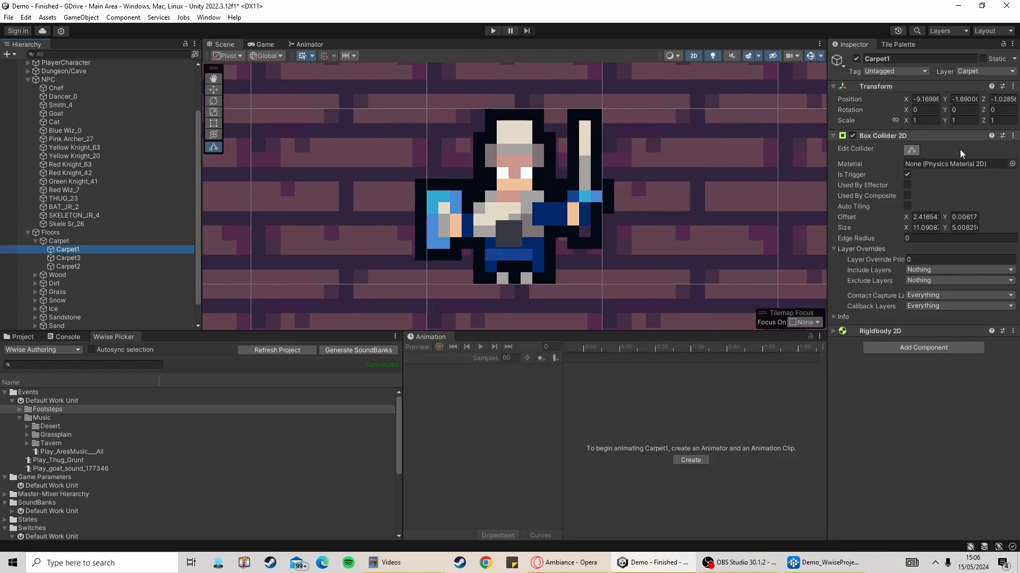
scroll(661, 258, down, 2)
scroll(660, 256, down, 3)
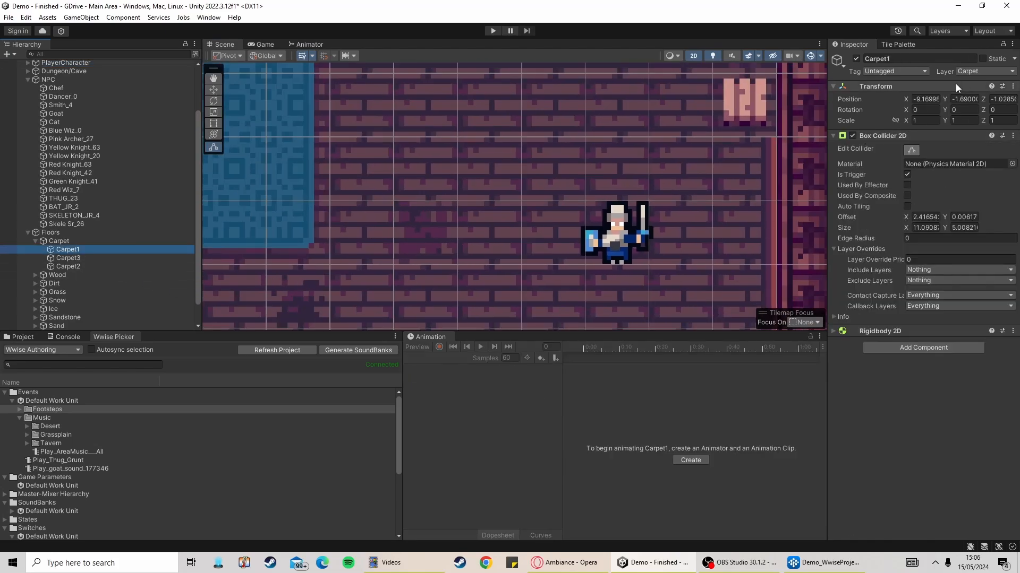
click(984, 72)
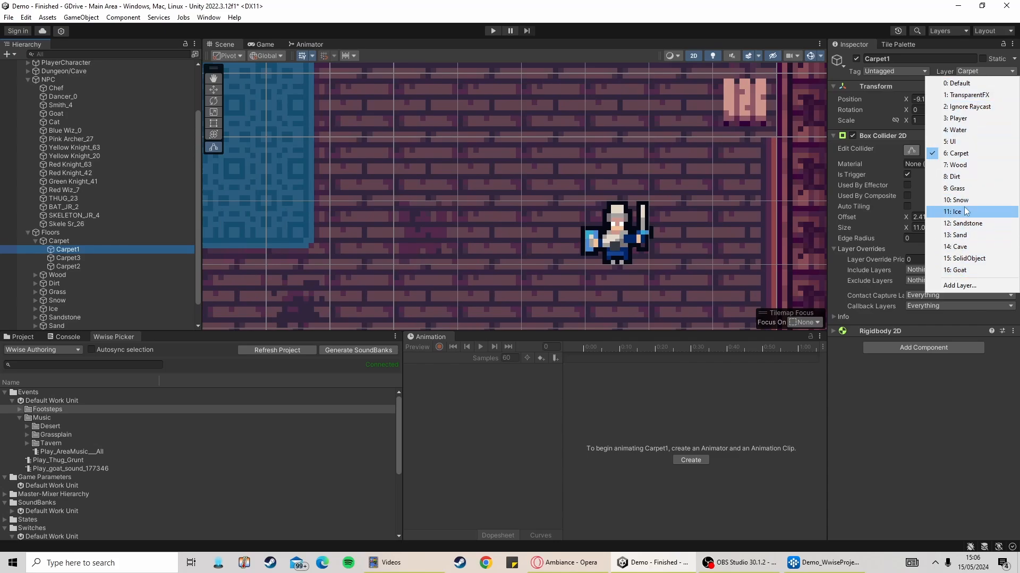
click(965, 157)
scroll(446, 202, down, 2)
scroll(51, 265, down, 1)
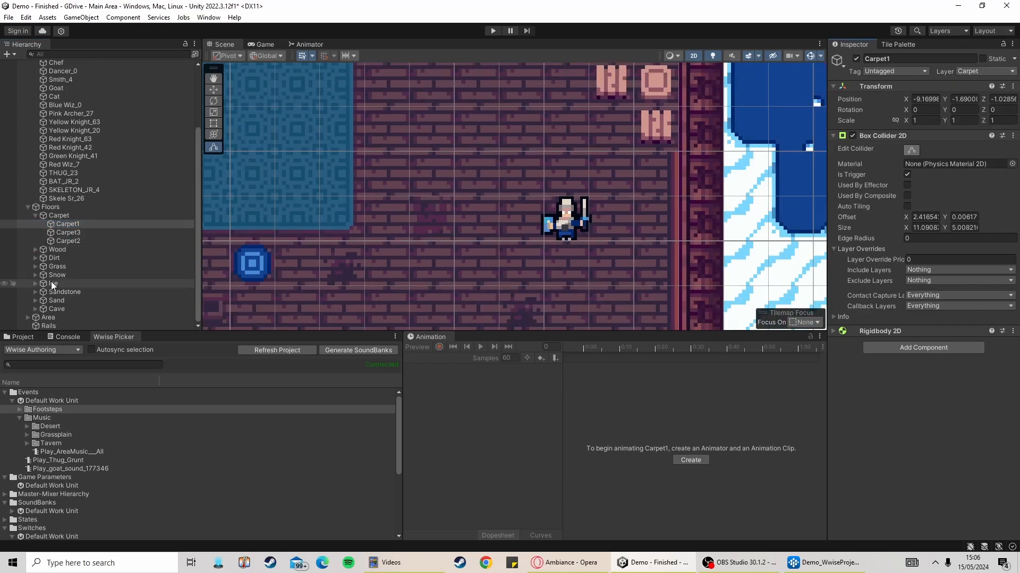
Compare the layer and Box Collider 2D settings of Wood1, Wood2, Carpet1 and Carpet3
click(31, 250)
click(34, 249)
click(65, 258)
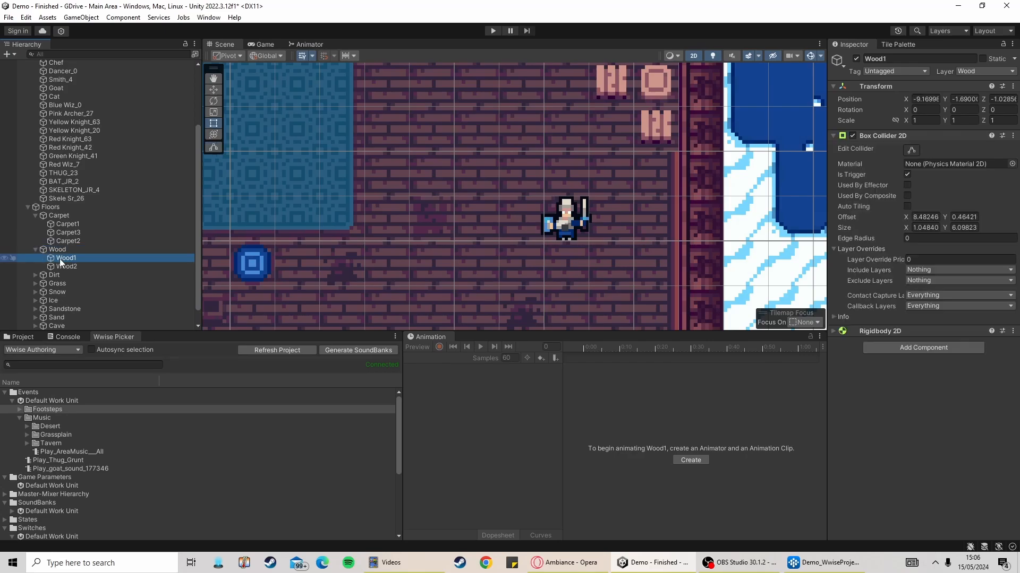
click(67, 266)
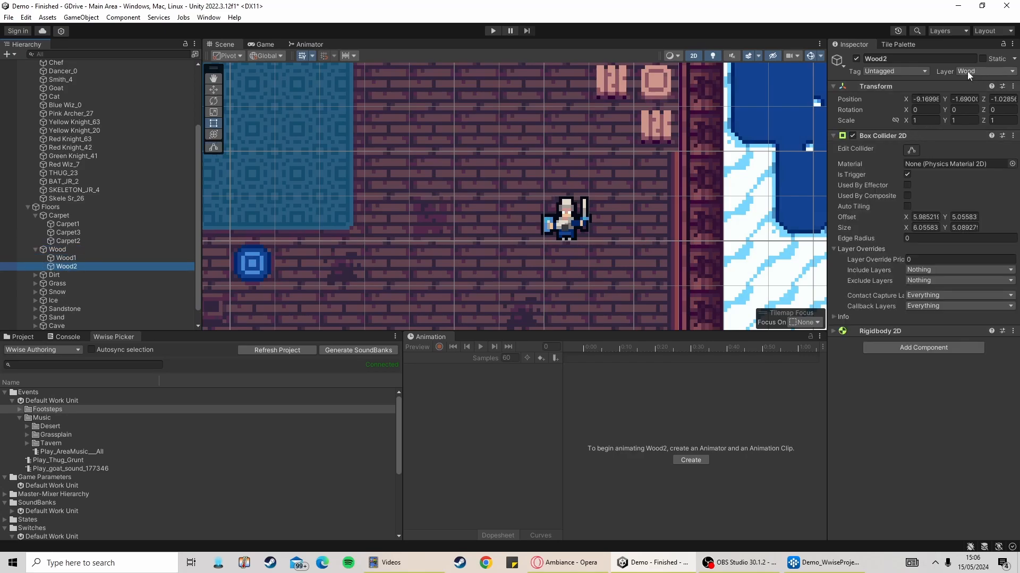
middle_drag(359, 182, 540, 306)
click(68, 232)
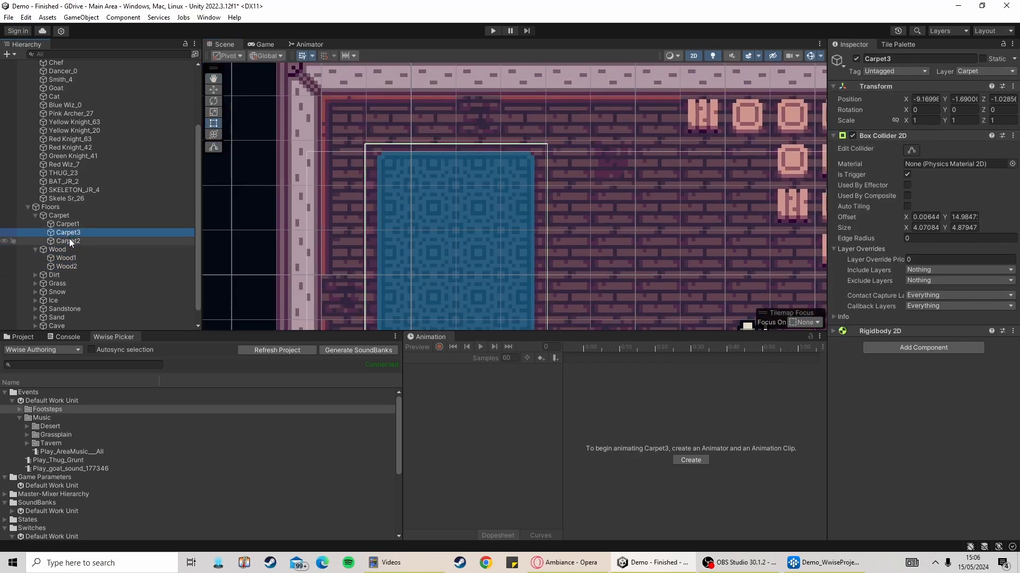
click(68, 224)
click(69, 232)
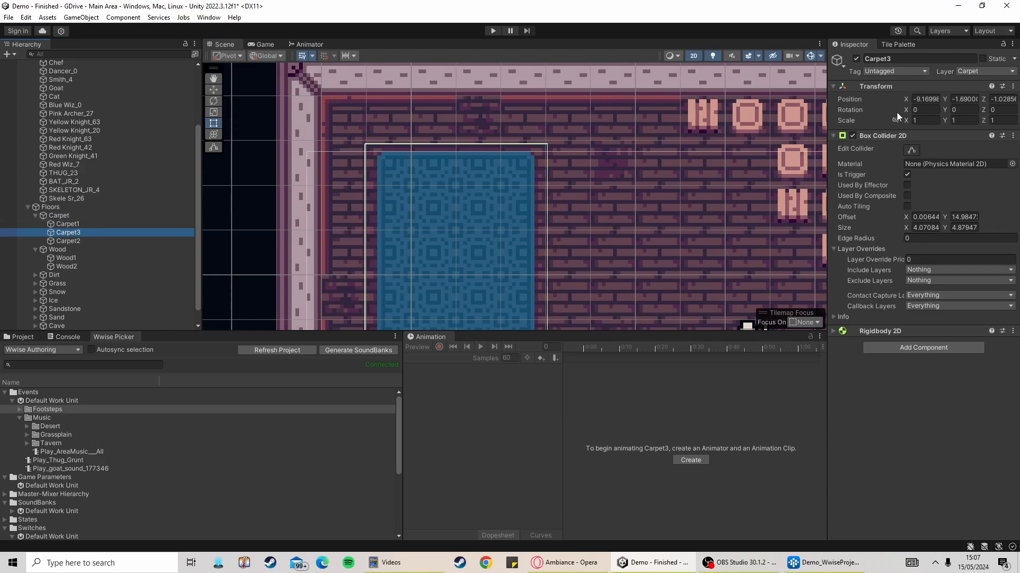
click(983, 71)
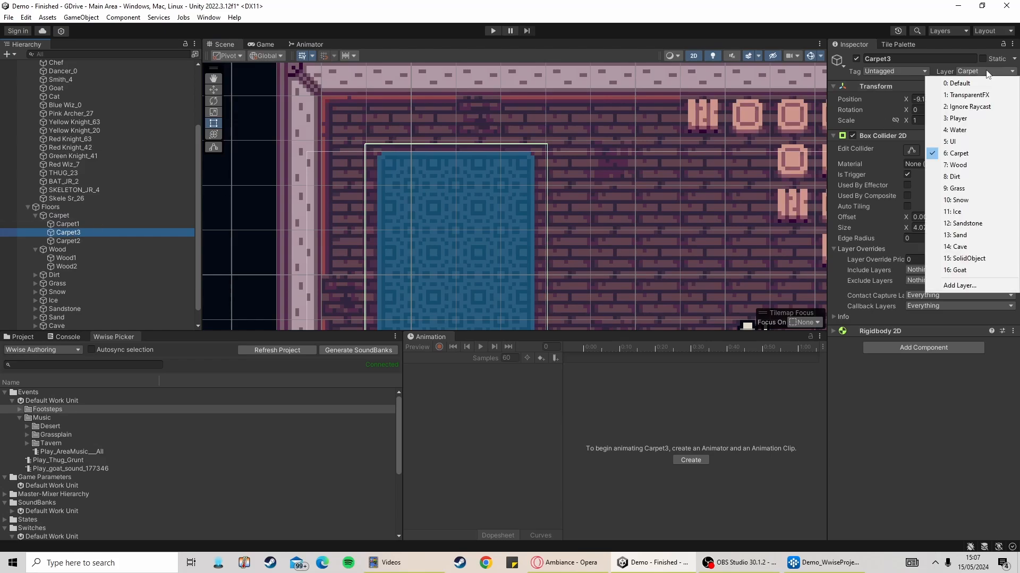
right_click(60, 216)
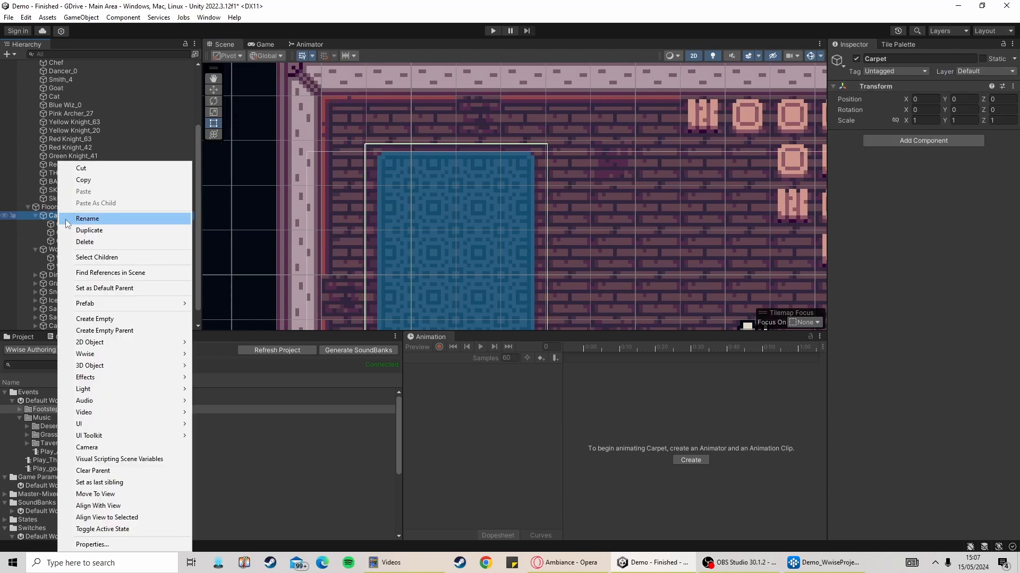
click(117, 319)
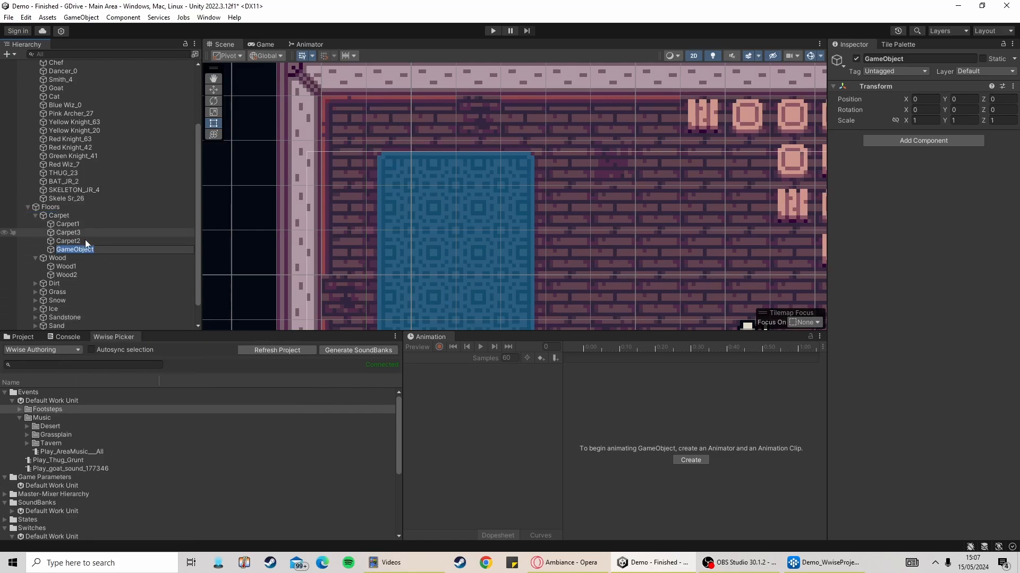
right_click(97, 252)
click(72, 233)
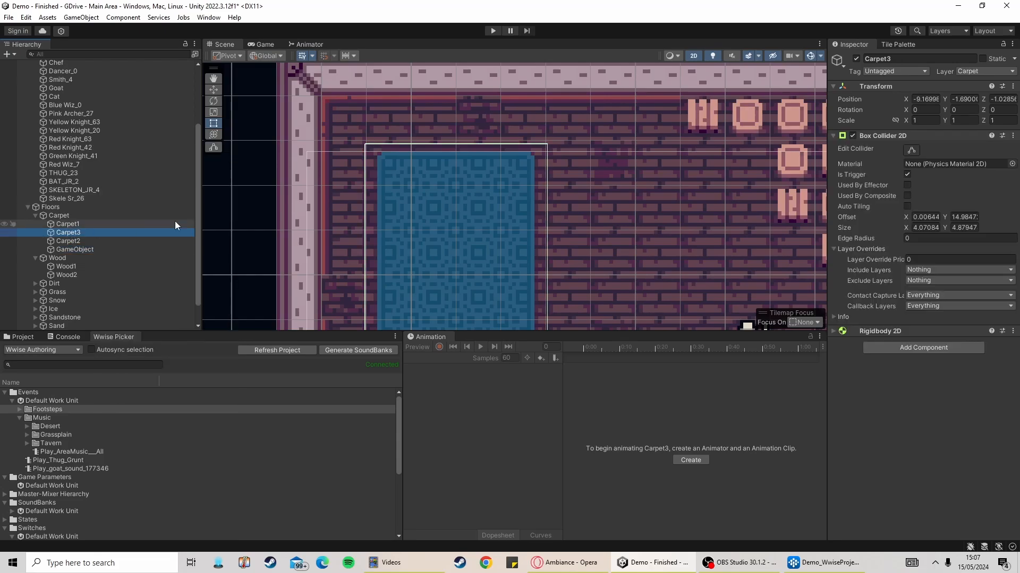
click(866, 335)
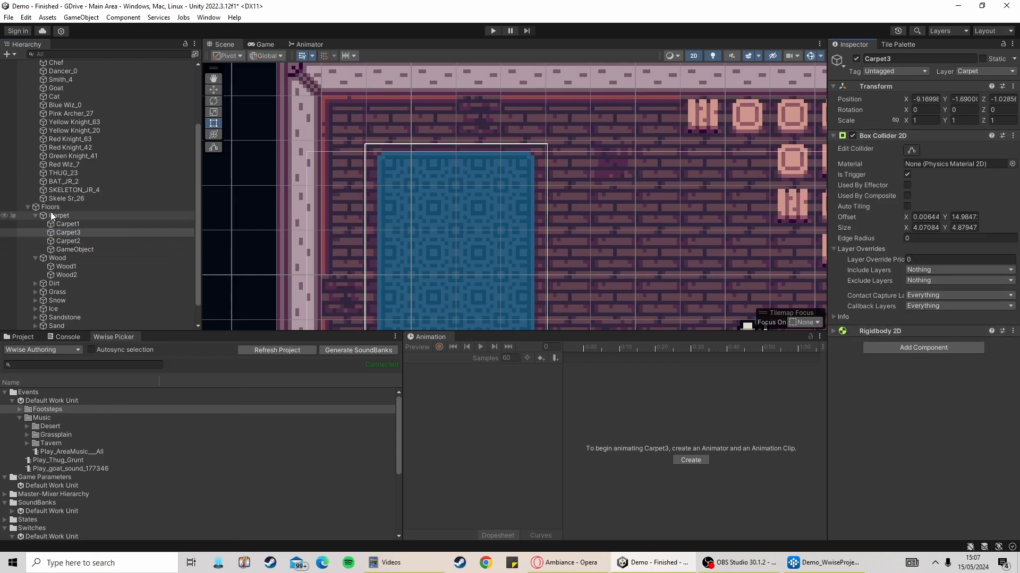
scroll(622, 257, down, 9)
middle_drag(591, 262, 602, 196)
click(907, 150)
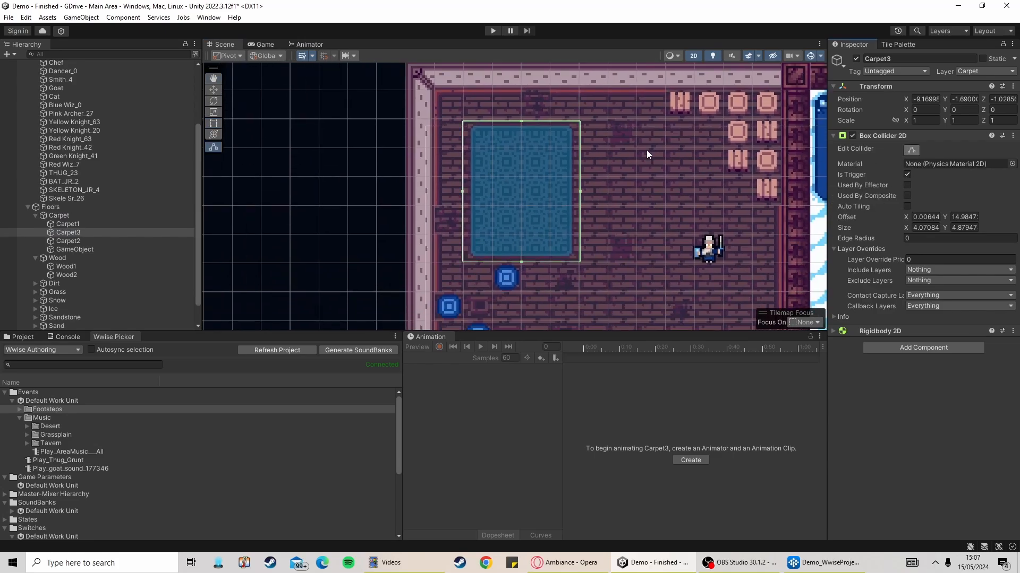
right_click(67, 249)
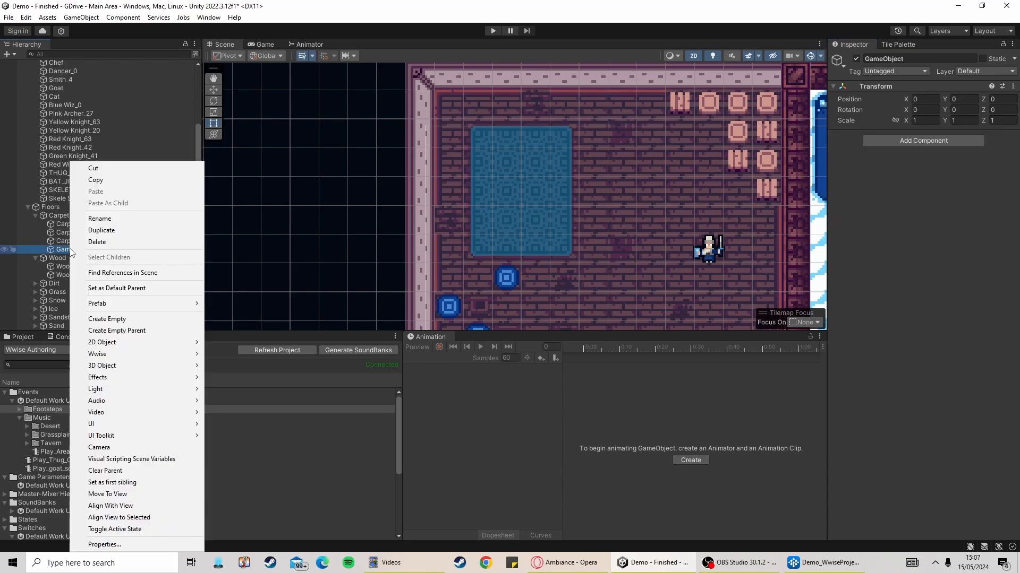
click(159, 242)
Play-test the upper room by walking the character across the wooden floor and blue carpet to check footsteps, and stop the game
click(493, 30)
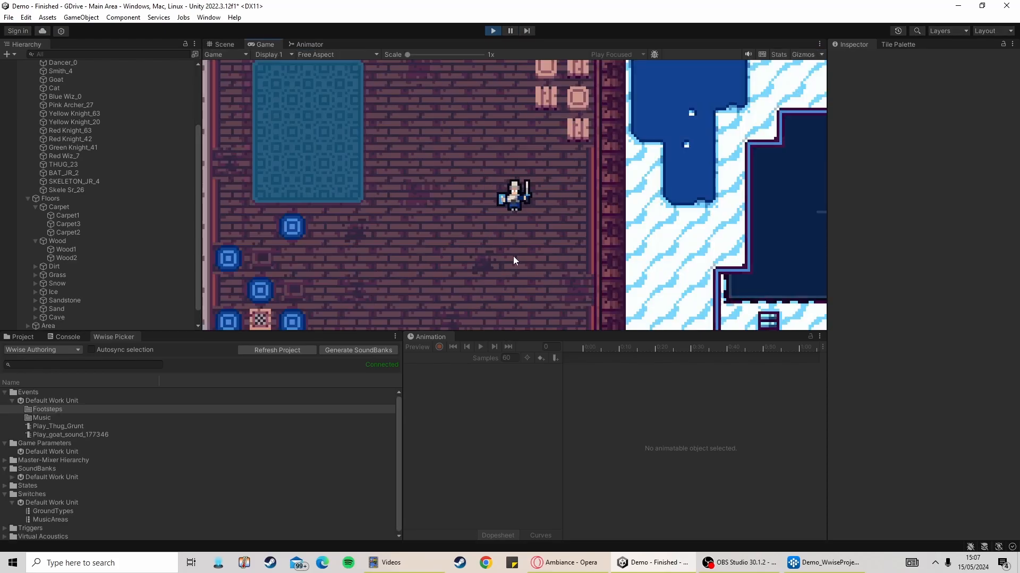
key(a)
key(w)
key(a)
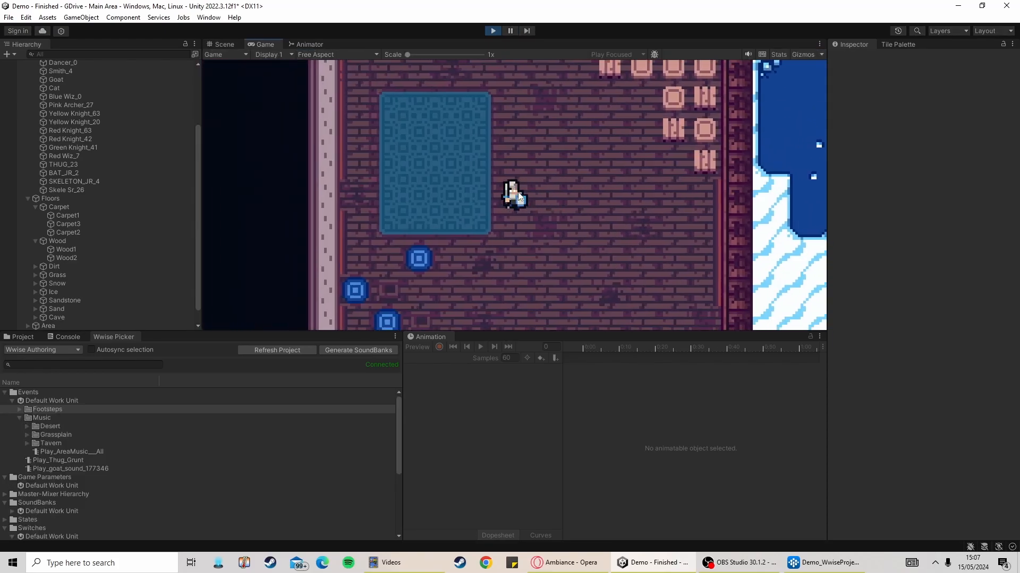
key(w)
key(d)
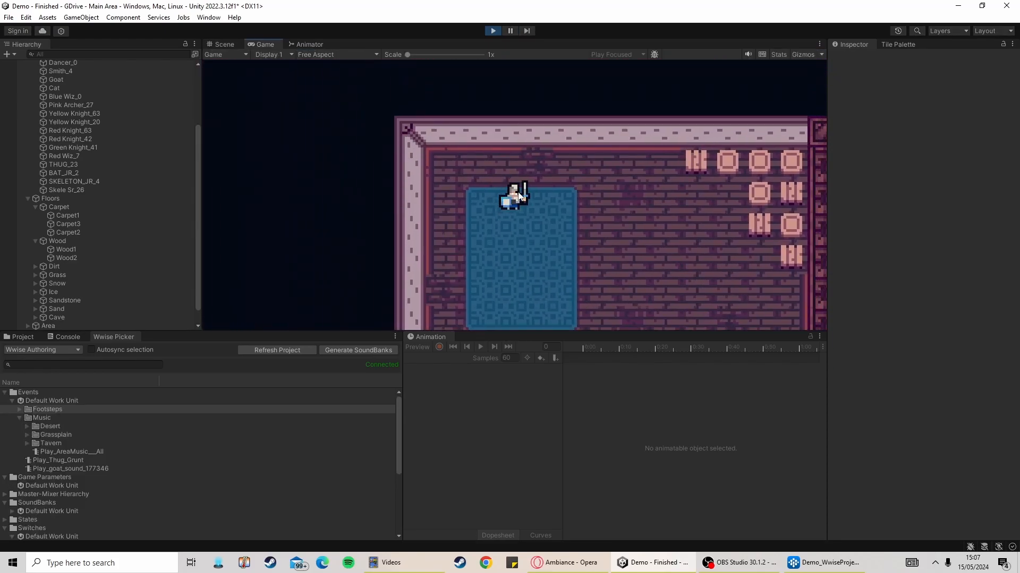
key(s)
key(d)
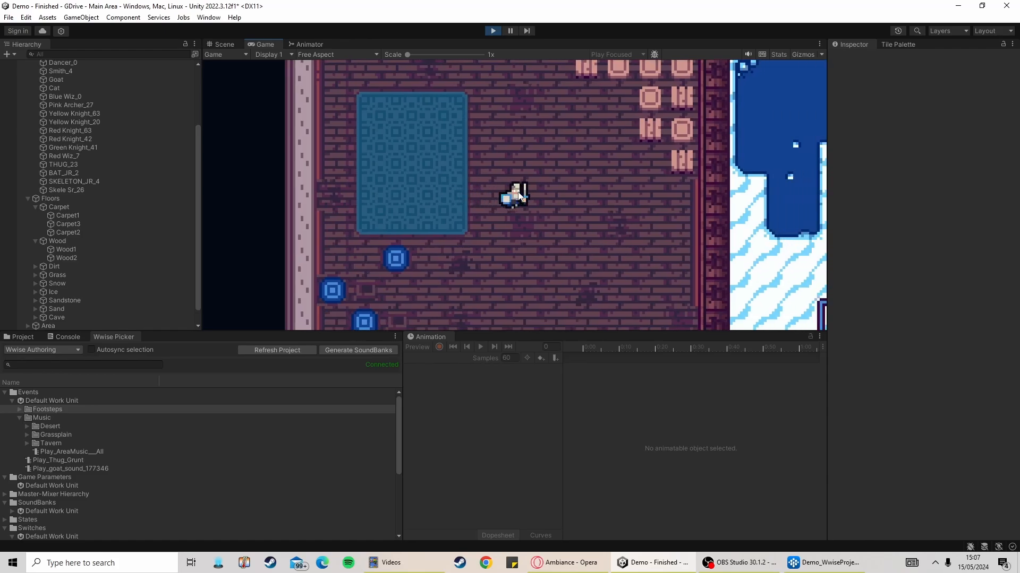
key(a)
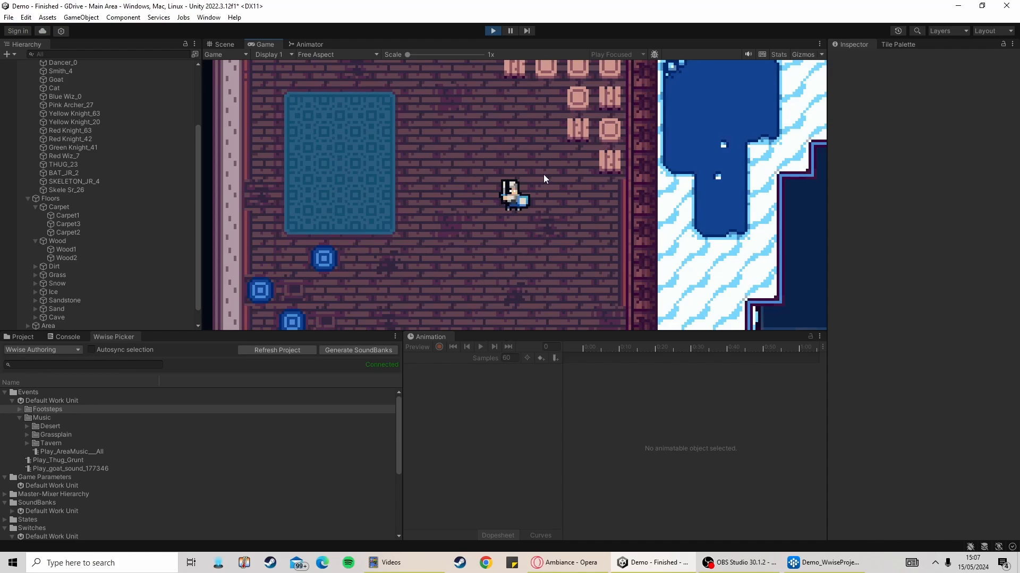
key(a)
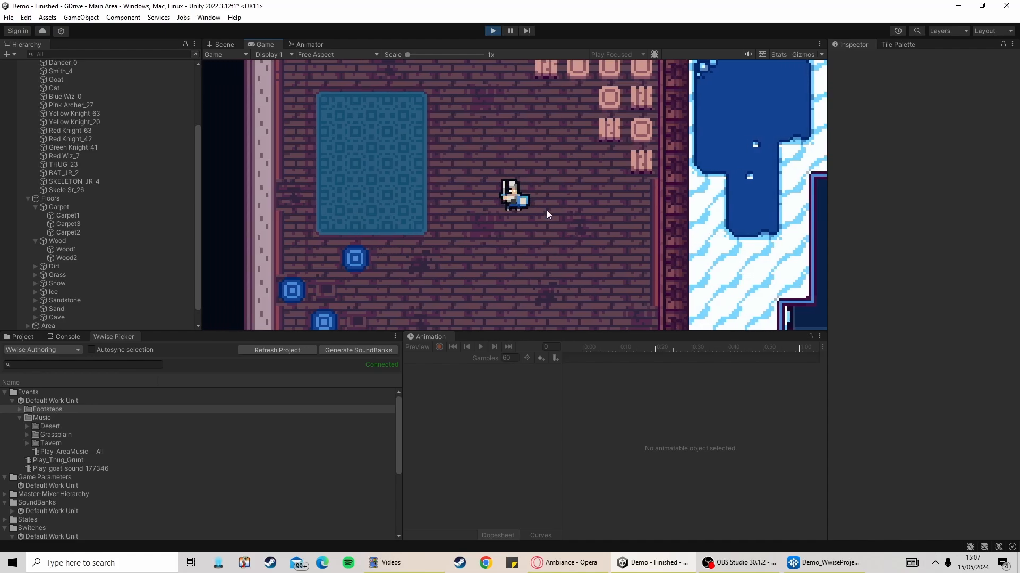
click(493, 31)
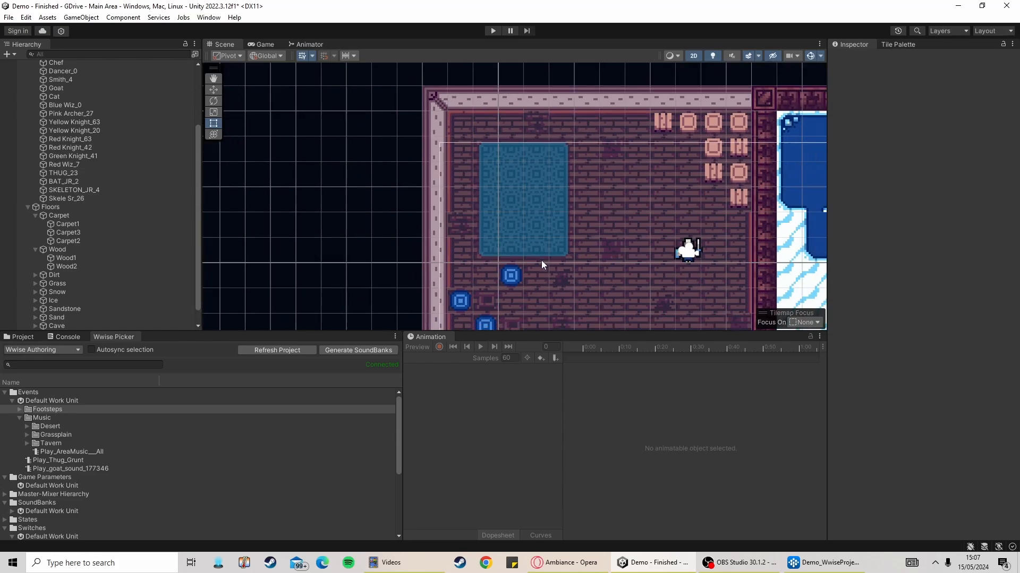
Duplicate the Wood2 floor trigger and rename the copy as Wood3
middle_drag(541, 261, 467, 205)
scroll(462, 199, down, 2)
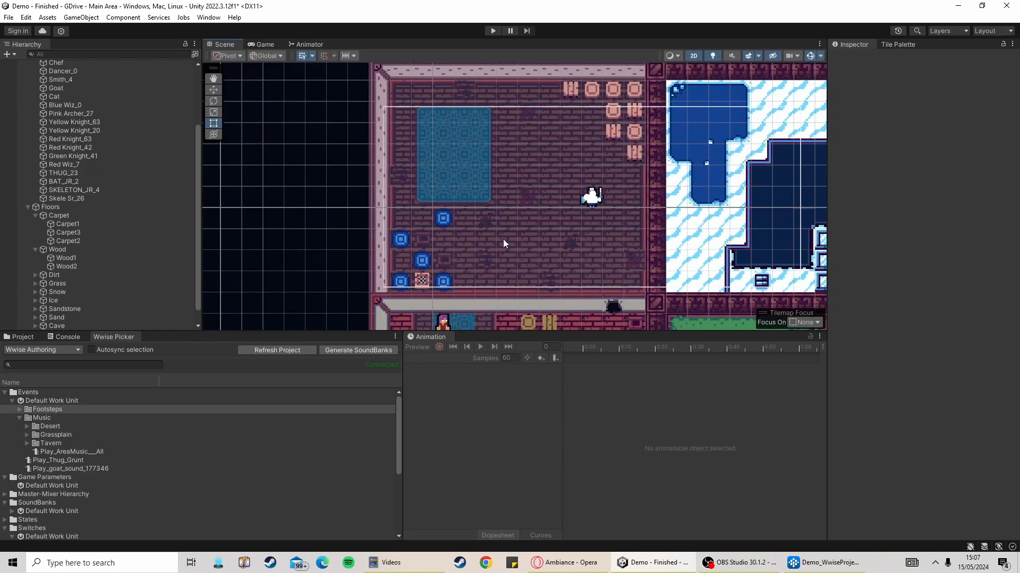
click(62, 264)
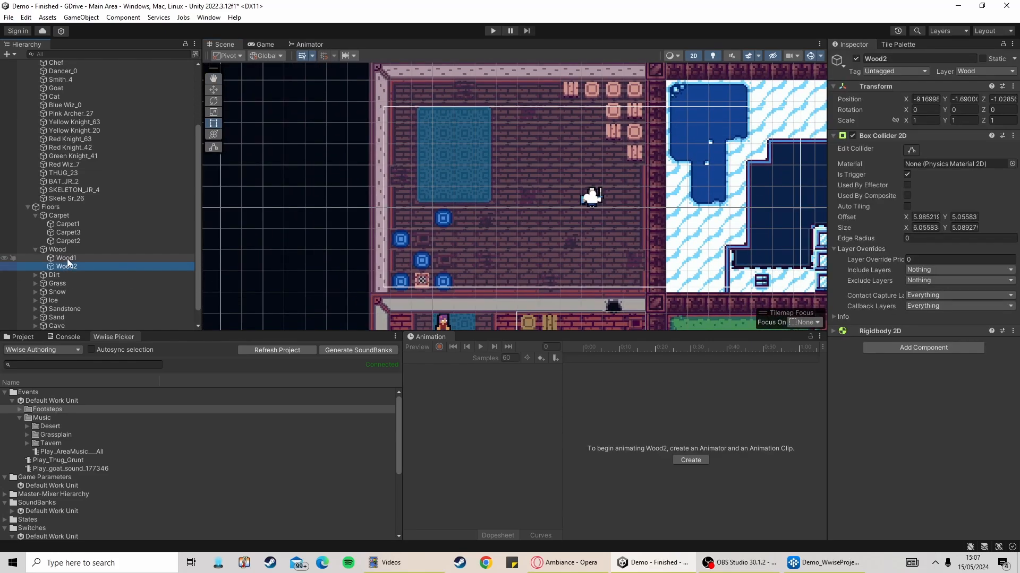
middle_drag(483, 231, 435, 110)
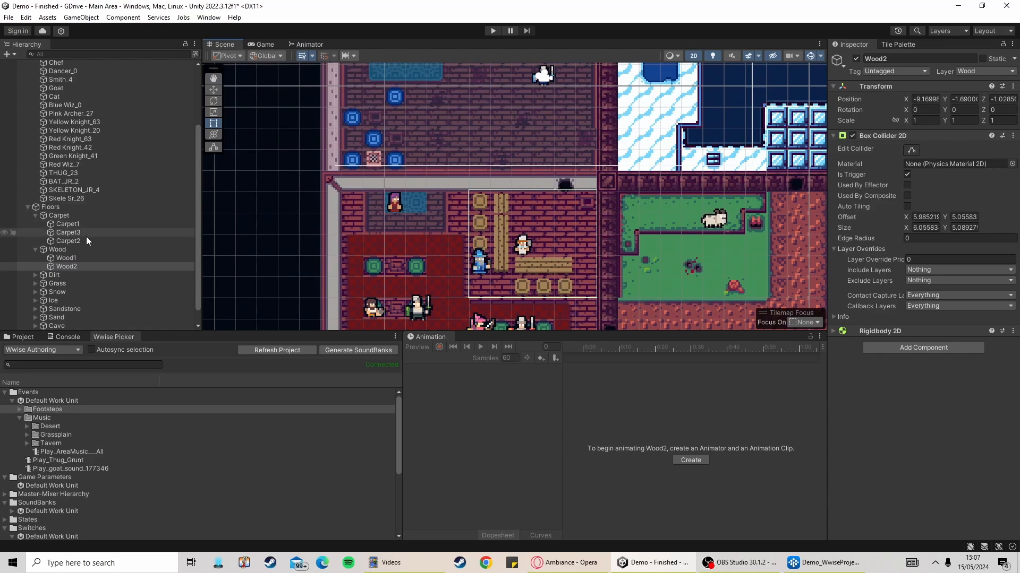
right_click(84, 264)
click(145, 228)
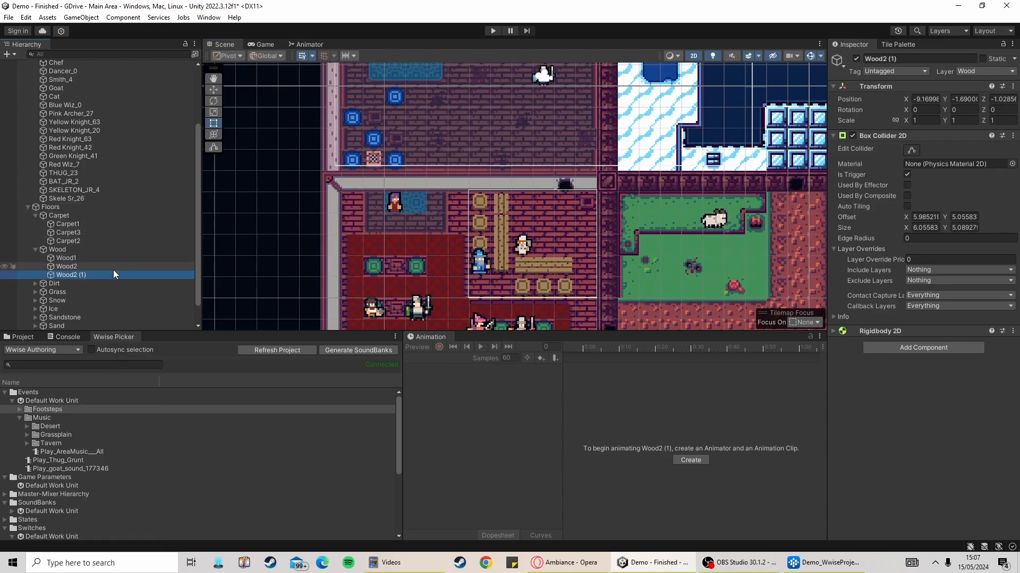
right_click(94, 278)
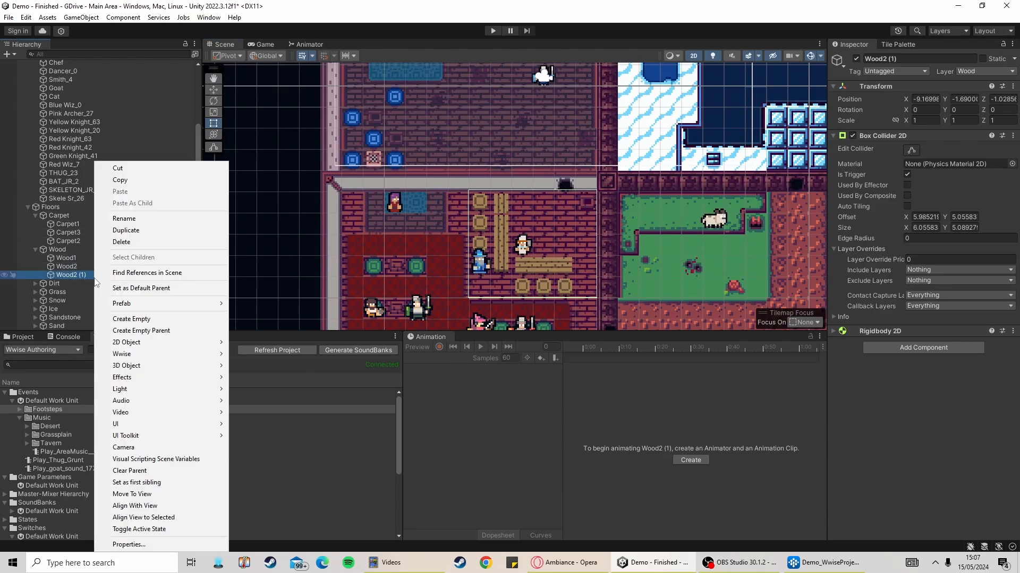
click(147, 221)
text(Wood3)
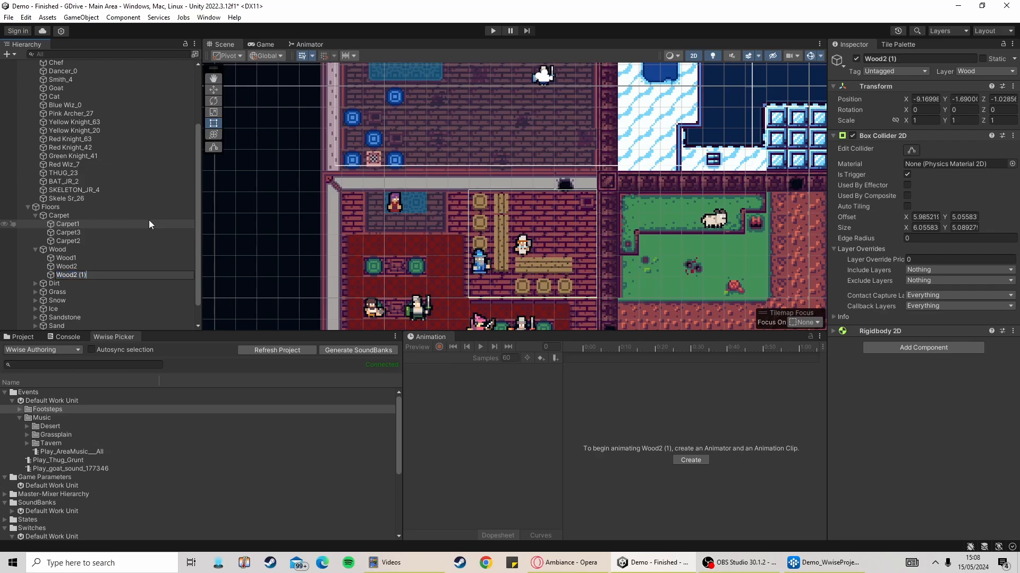
key(Return)
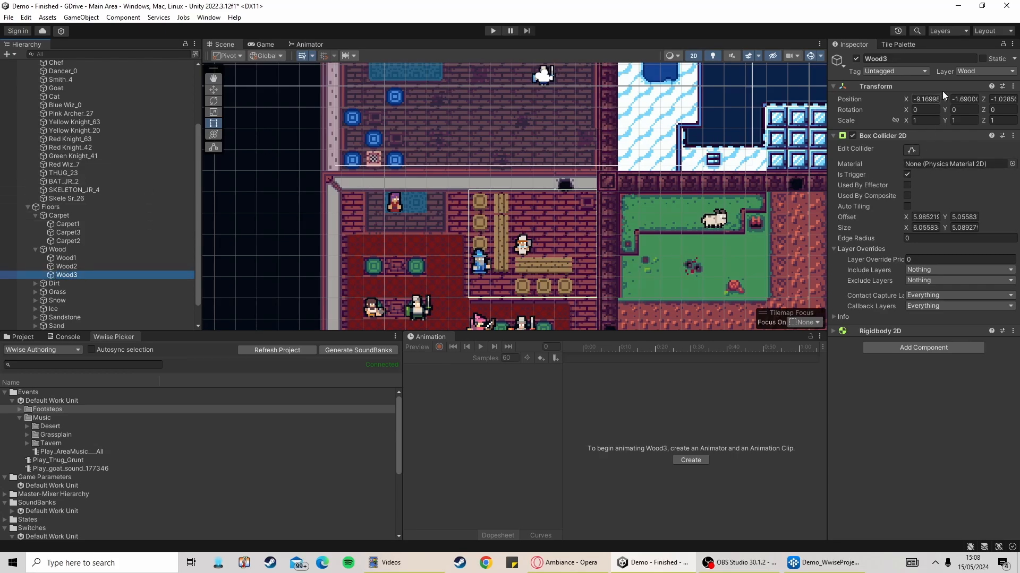
Edit Wood3's Box Collider 2D, extending its upper edge into the room above the tavern for a height of about 15.97
click(967, 71)
click(886, 151)
click(912, 150)
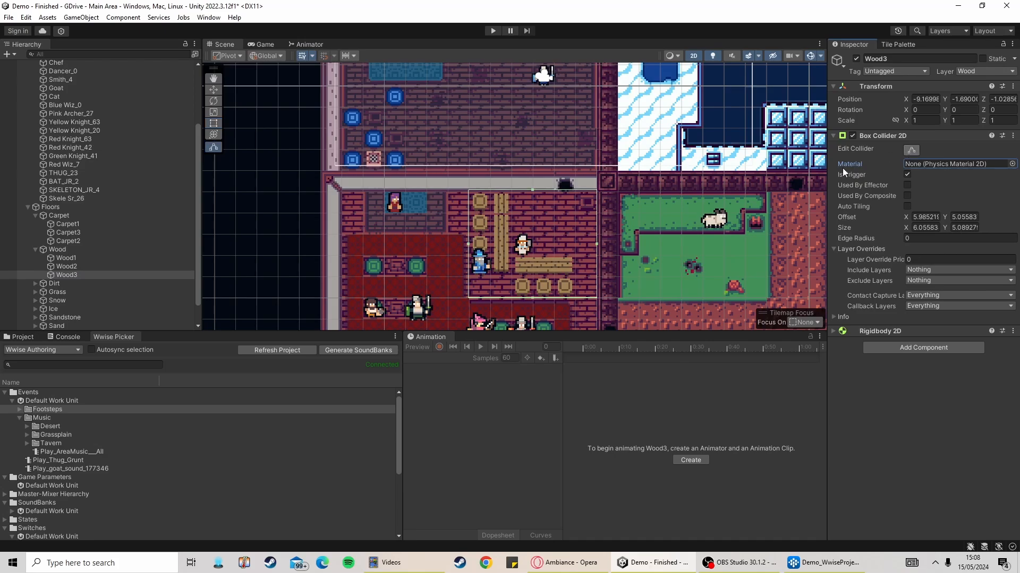
middle_drag(526, 190, 546, 247)
drag(558, 161, 559, 105)
middle_drag(562, 111, 569, 245)
drag(558, 235, 556, 144)
Extend Wood3's collider toward the blue carpet to about 7.03 wide and raise its lower edge to the upper room's bottom wall, about 9.77 high
middle_drag(534, 210, 526, 125)
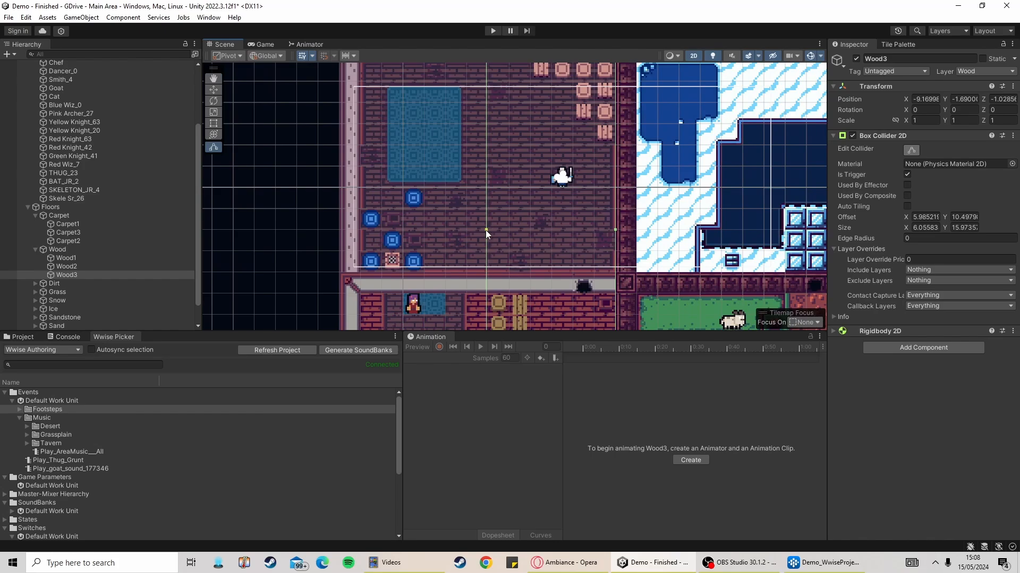
drag(486, 230, 467, 229)
middle_drag(510, 237, 509, 100)
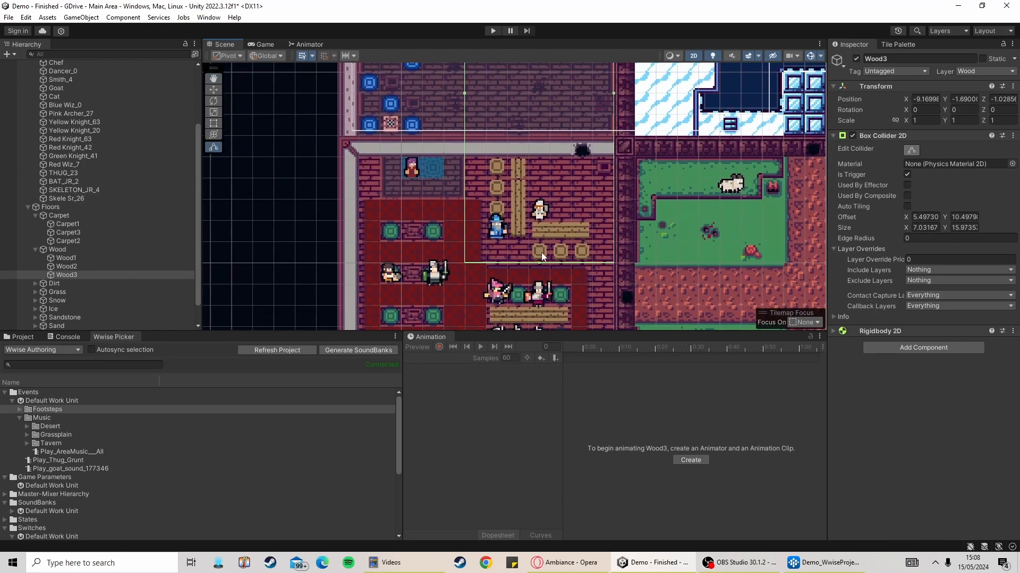
drag(540, 263, 539, 132)
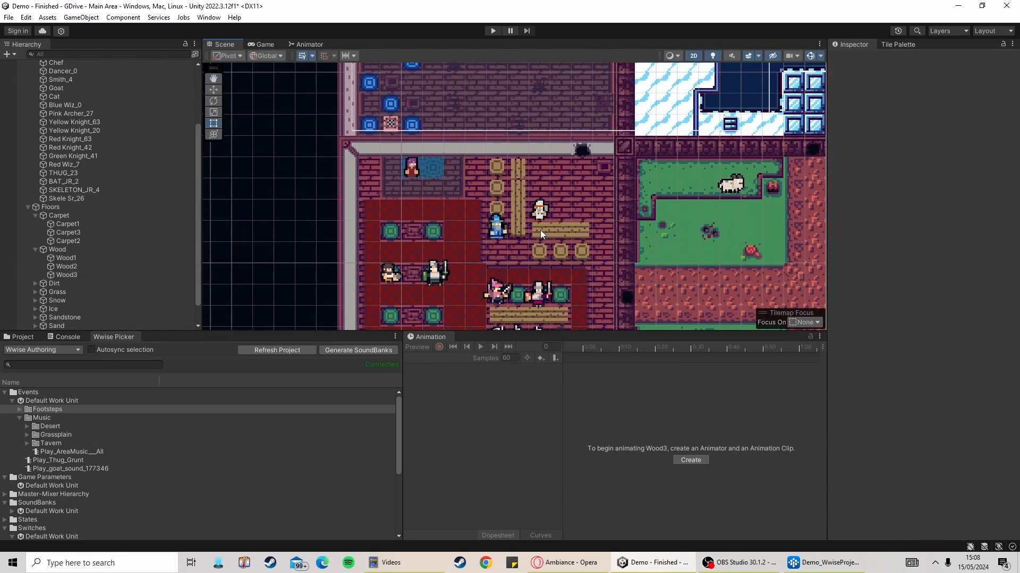
click(91, 276)
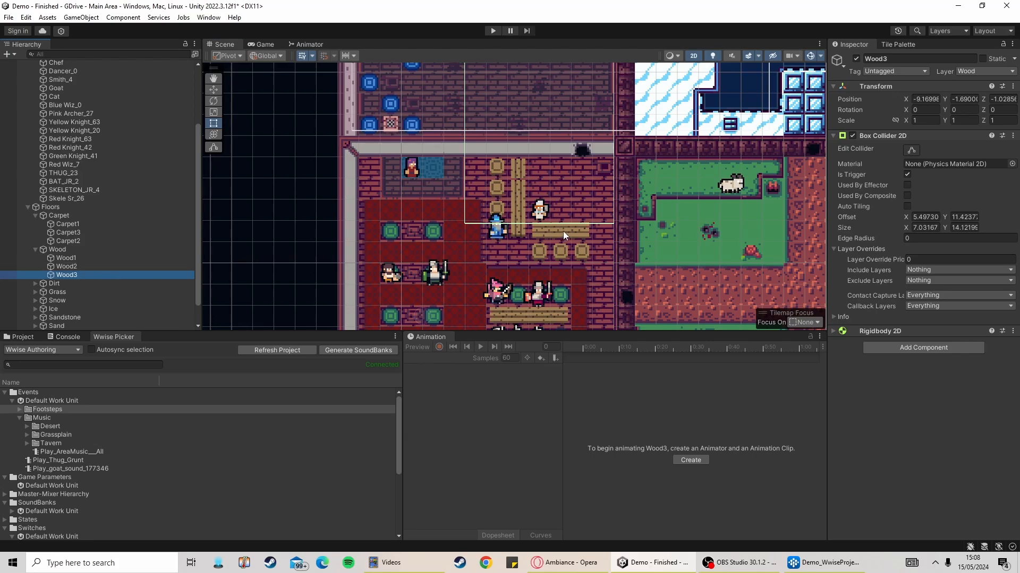
click(915, 150)
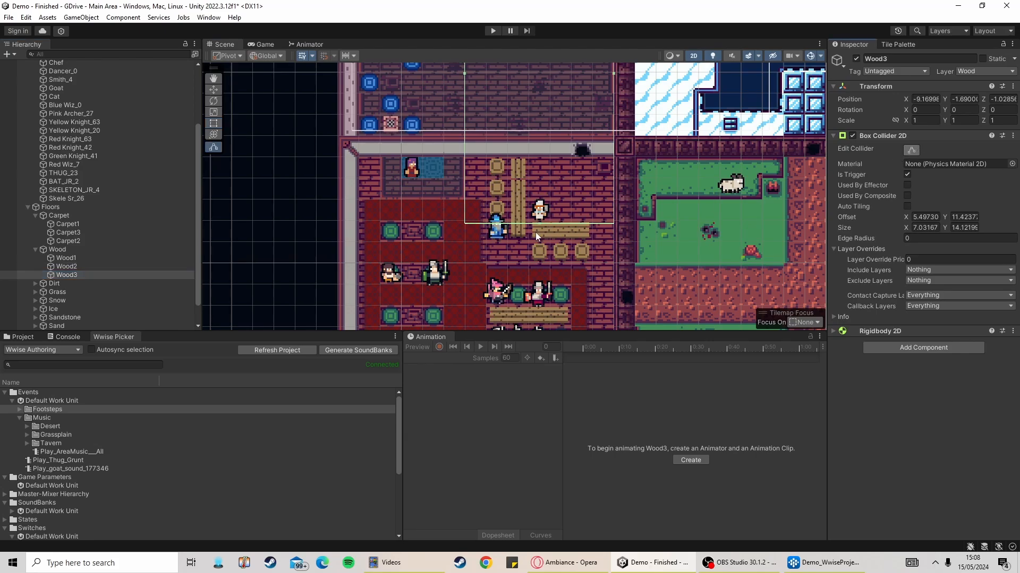
drag(540, 223, 545, 129)
middle_drag(544, 130, 561, 291)
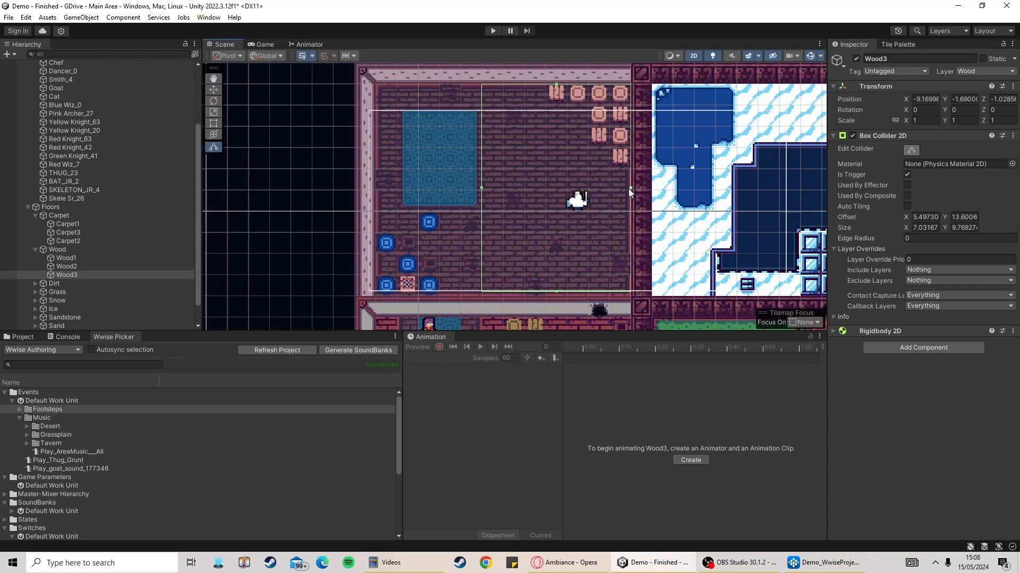
middle_drag(568, 186, 576, 214)
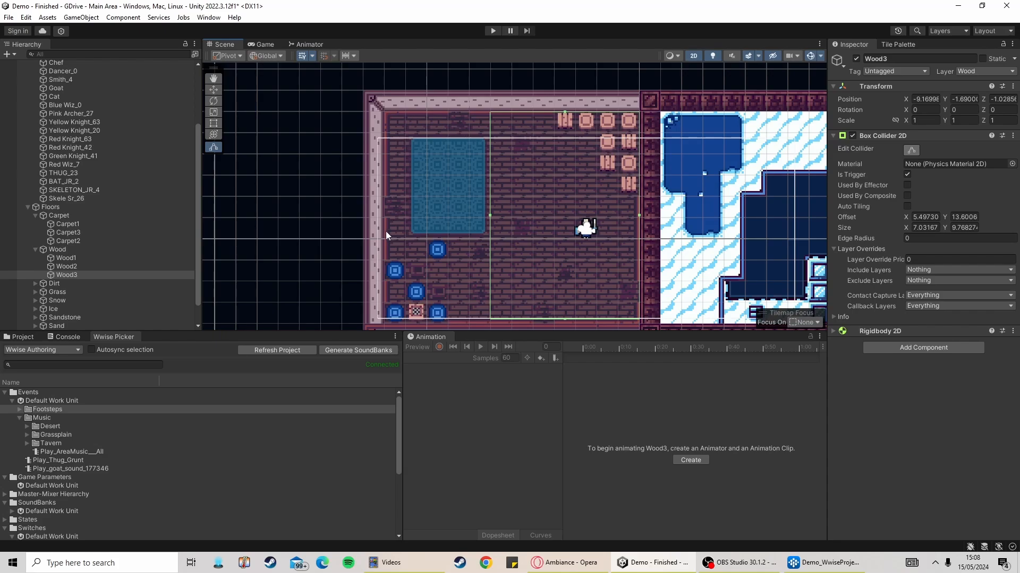
Duplicate the Wood3 floor trigger and open the copy's name for editing
right_click(74, 275)
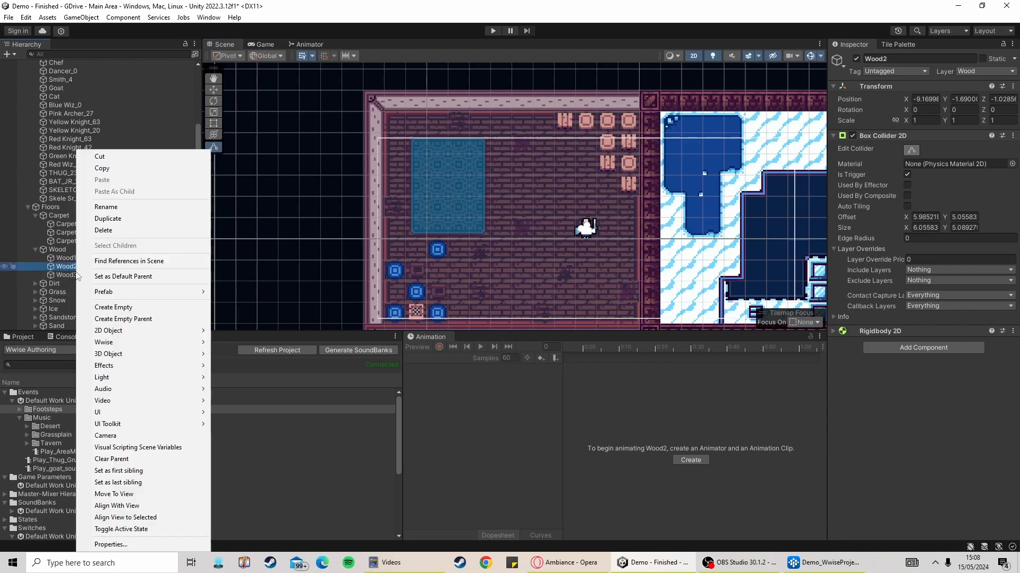
click(98, 230)
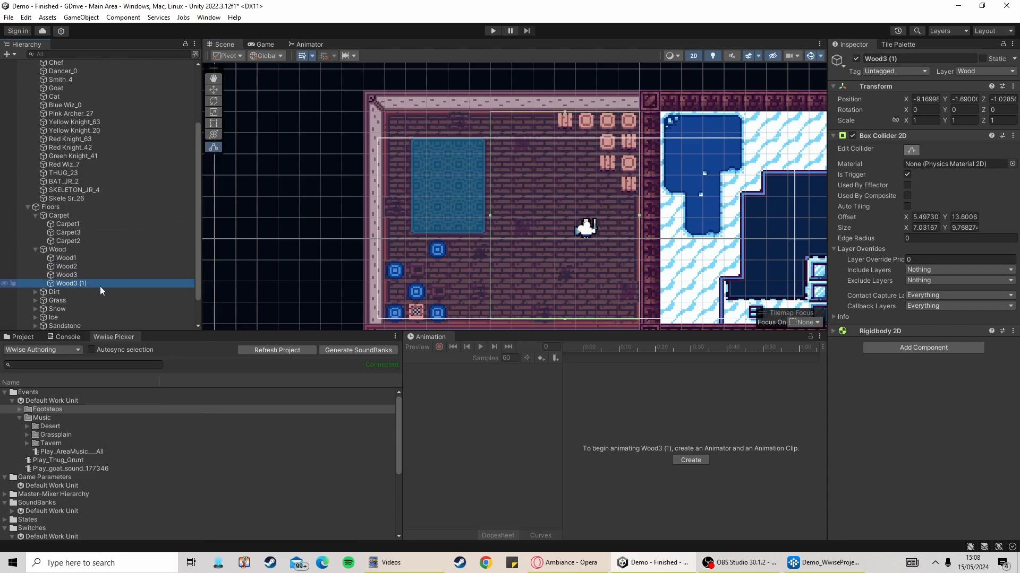
click(902, 59)
key(End)
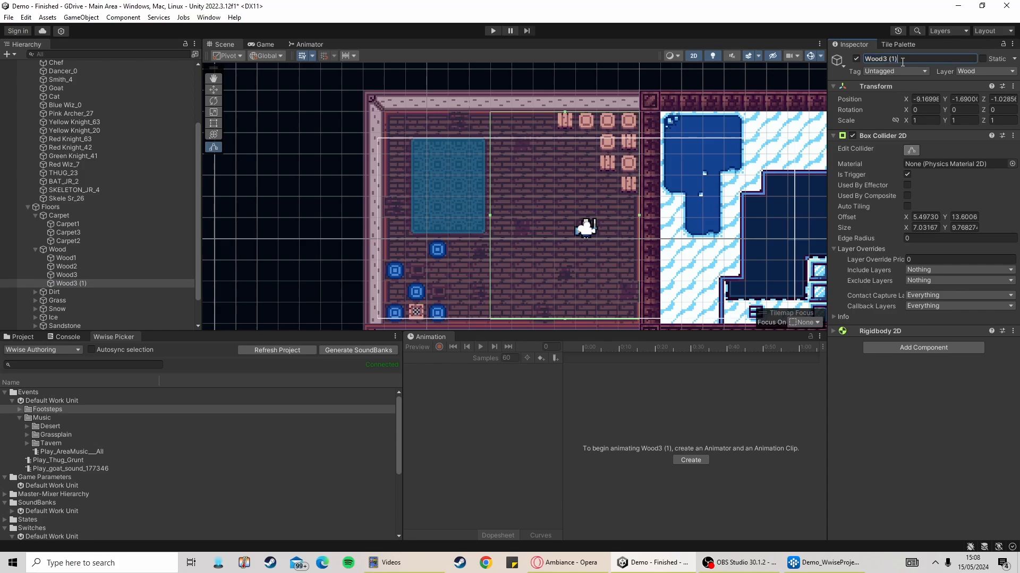
Rename the duplicated wood floor object Wood4 and reshape its collider into a strip about 1.0 by 9.8 along the room's left wall
key(BackSpace)
key(BackSpace)
key(BackSpace)
key(BackSpace)
key(Return)
drag(488, 215, 385, 222)
drag(636, 215, 403, 222)
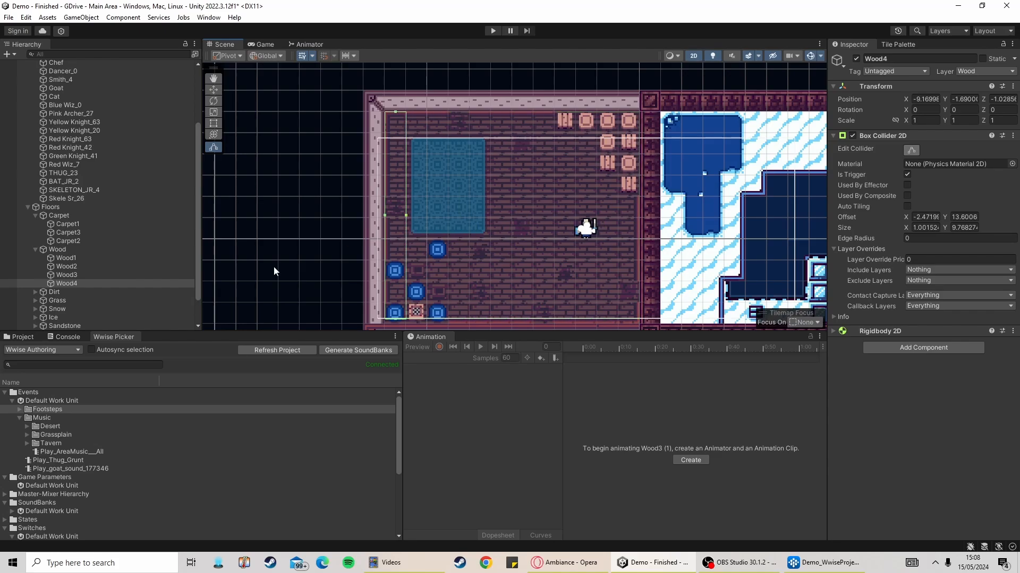
Duplicate Wood4 as Wood5 and reshape its collider into a strip about 12.0 by 1.2 along the room's upper wall
right_click(75, 284)
click(118, 230)
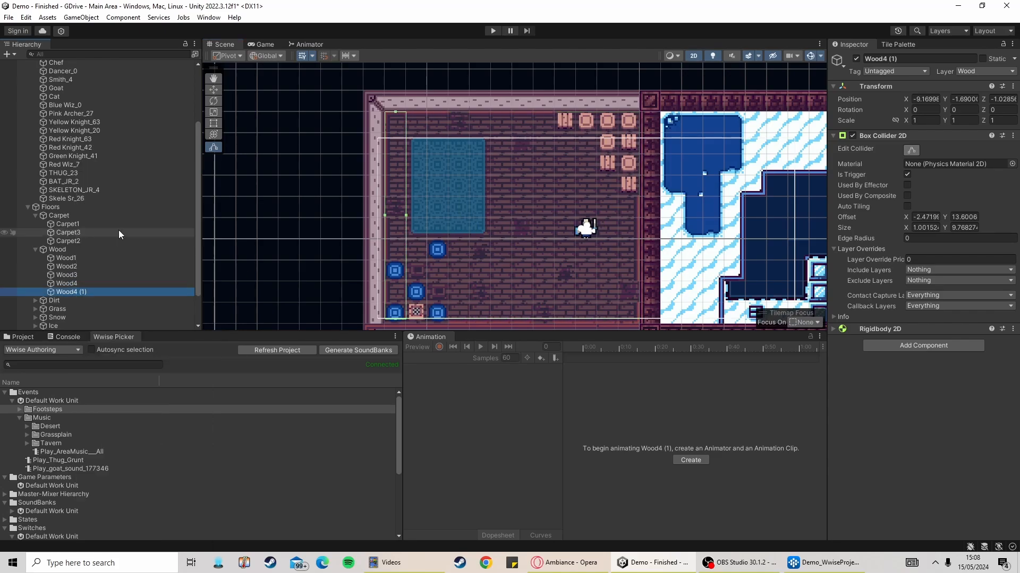
click(922, 59)
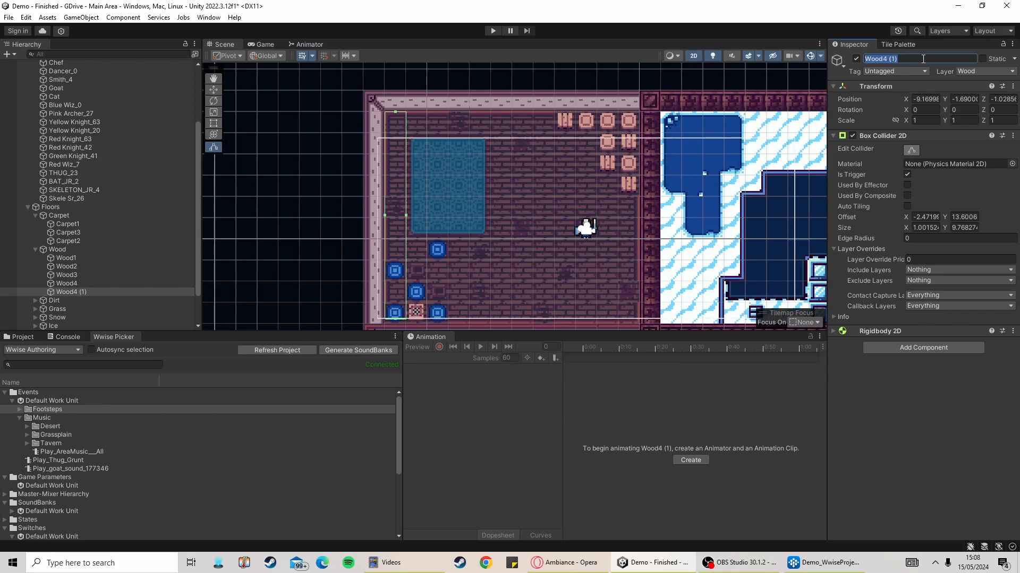
key(End)
key(BackSpace)
key(BackSpace)
key(BackSpace)
key(BackSpace)
text(5)
key(Return)
drag(393, 320, 641, 127)
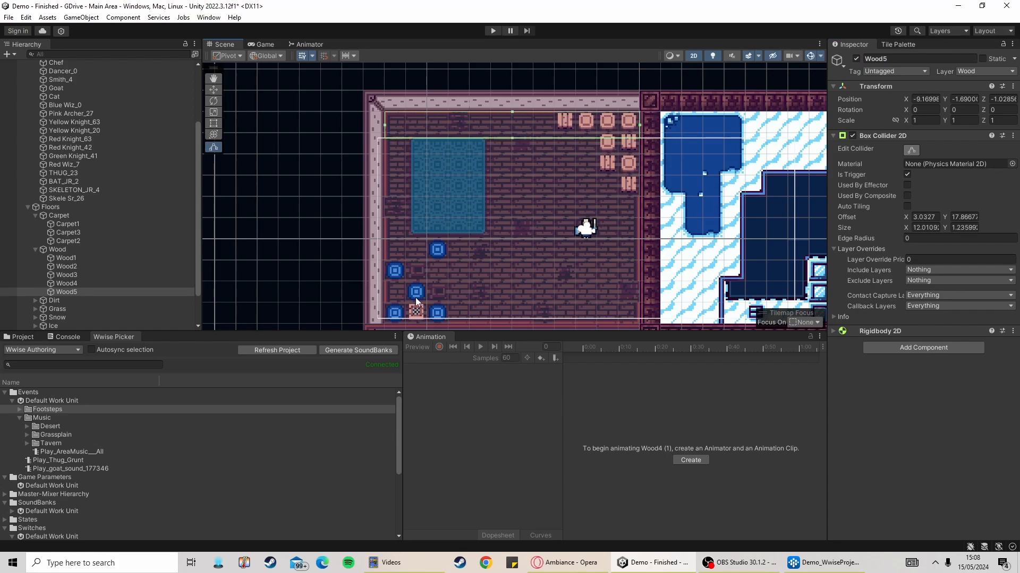
Duplicate Wood5 as Wood6 and reshape its collider to about 12.0 by 3.7, covering the room's floor below the carpet
right_click(98, 292)
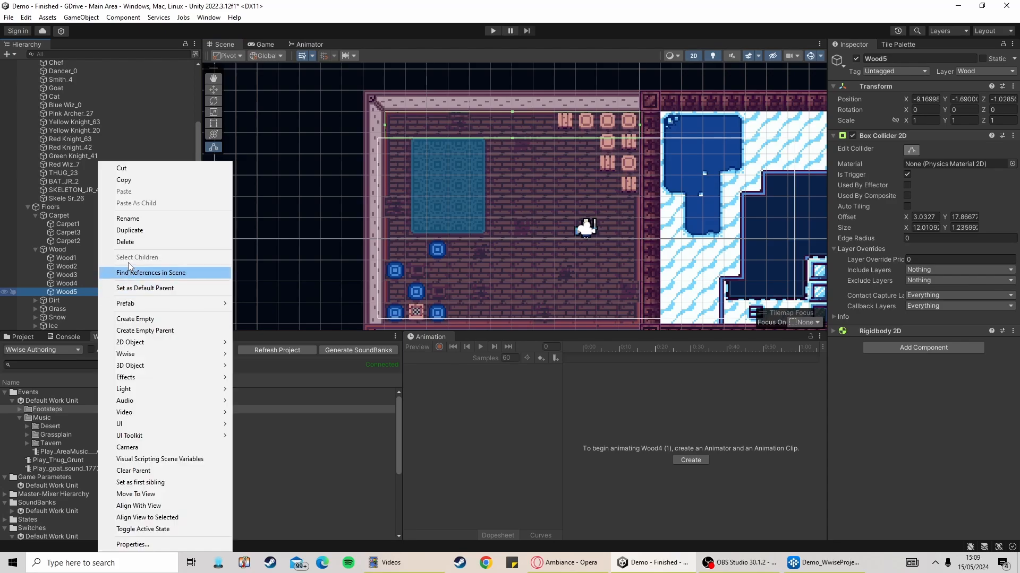
click(114, 230)
click(915, 58)
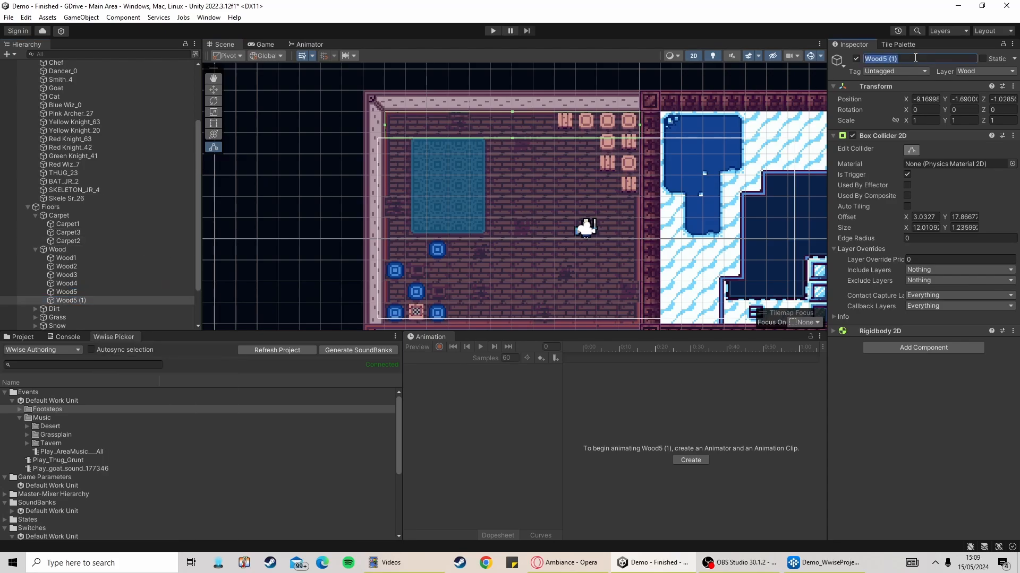
click(915, 58)
key(BackSpace)
key(BackSpace)
key(BackSpace)
key(BackSpace)
key(BackSpace)
key(BackSpace)
text(d6)
drag(510, 137, 517, 318)
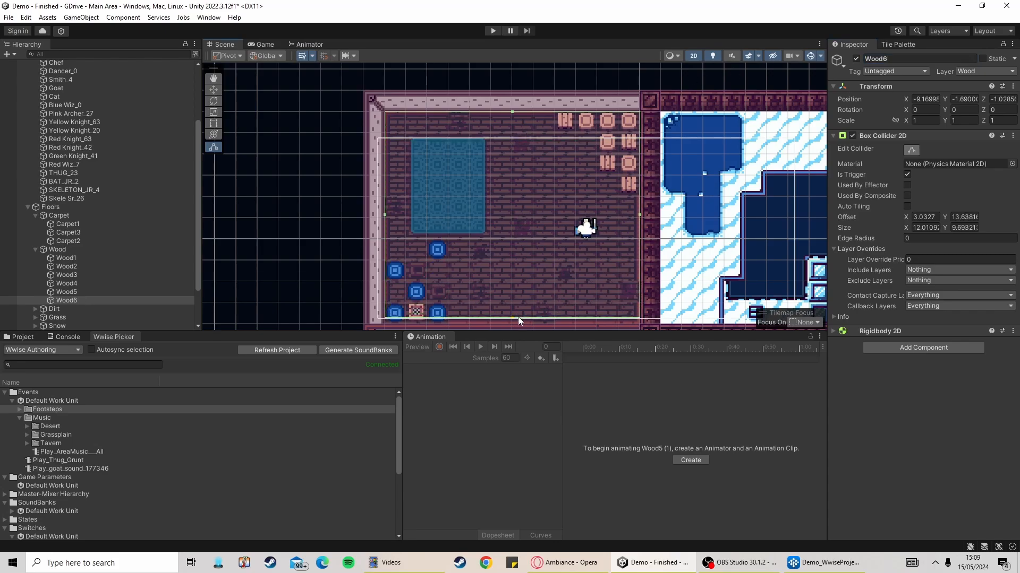
drag(512, 112, 511, 239)
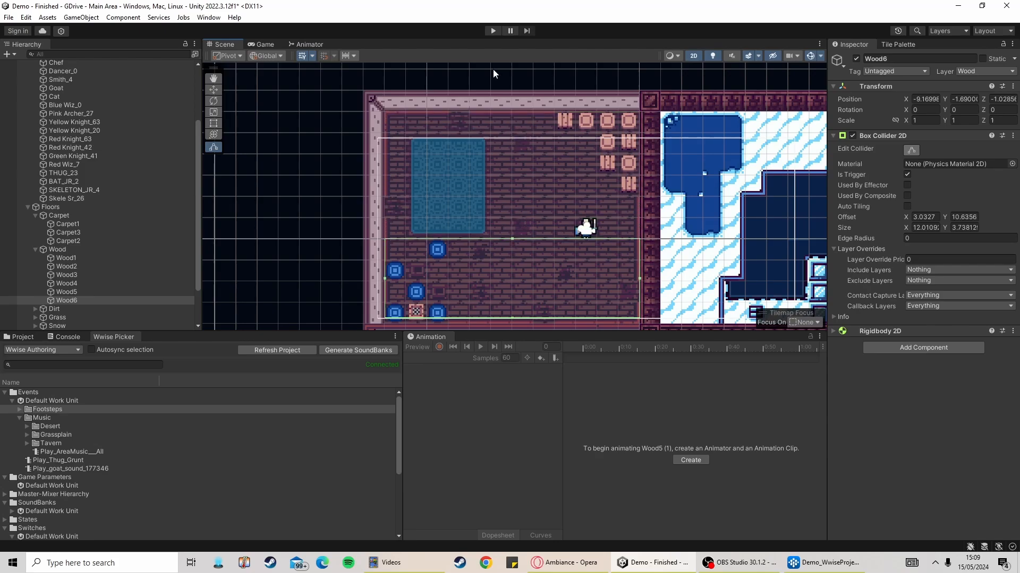
Play-test the upper room by walking the character back and forth between the blue carpet and the surrounding wood floor
click(492, 32)
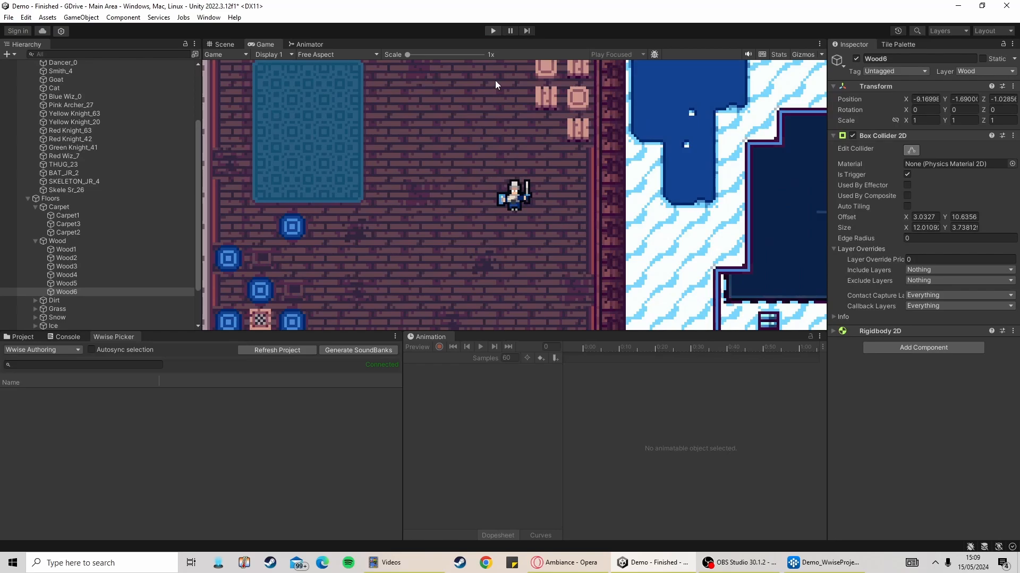
click(493, 30)
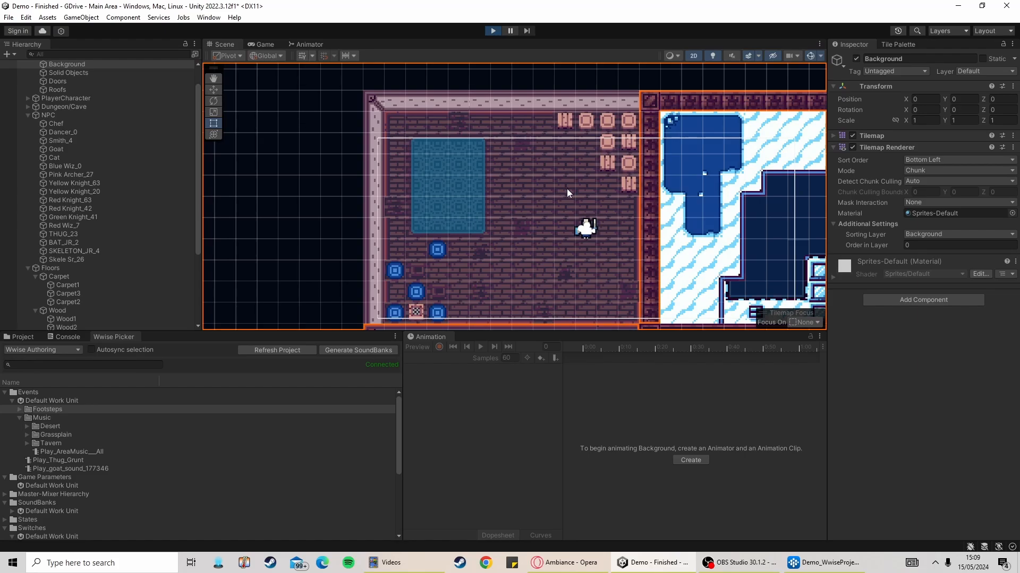
key(w)
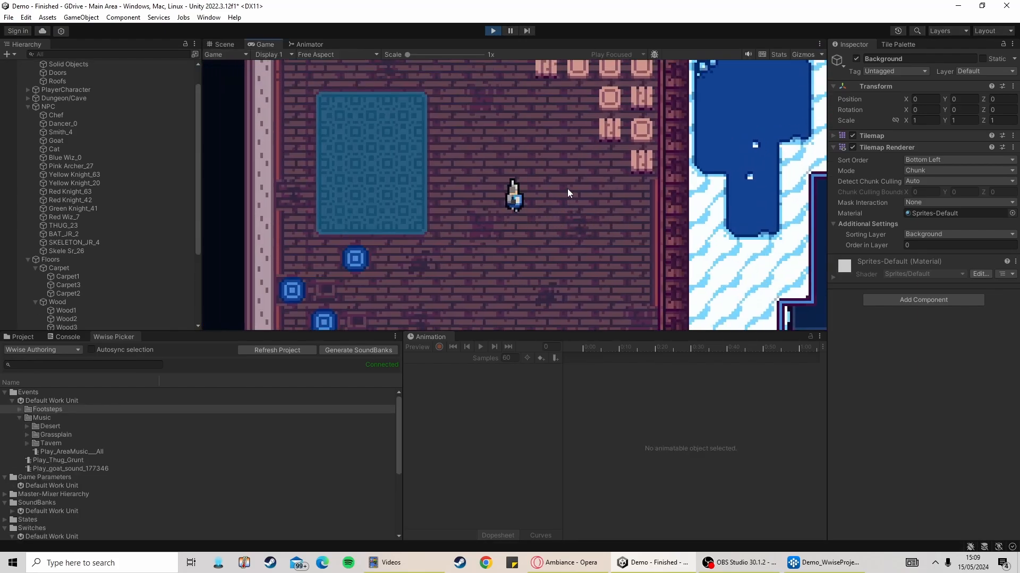
key(a)
key(w)
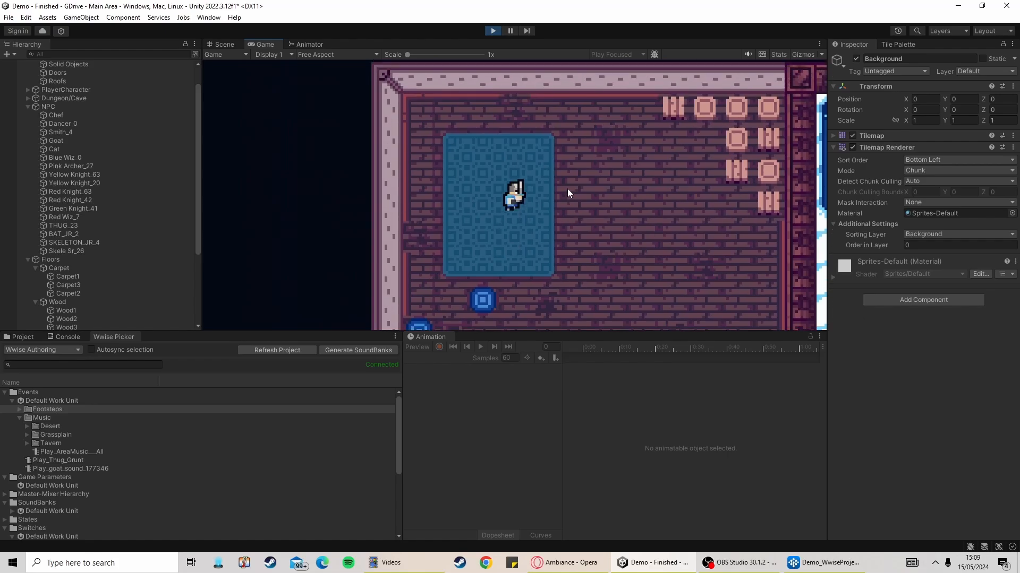
key(d)
key(s)
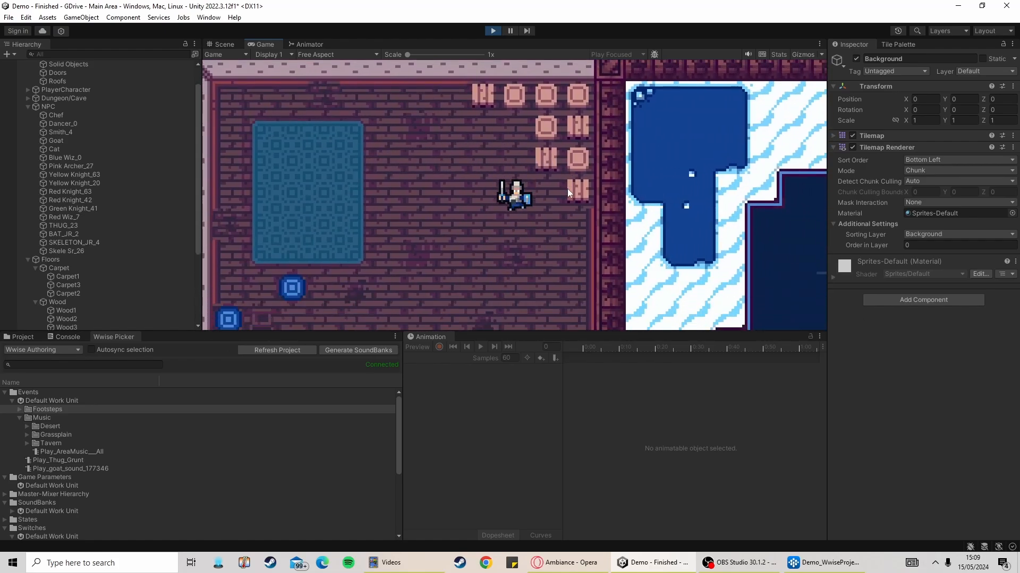
key(a)
key(w)
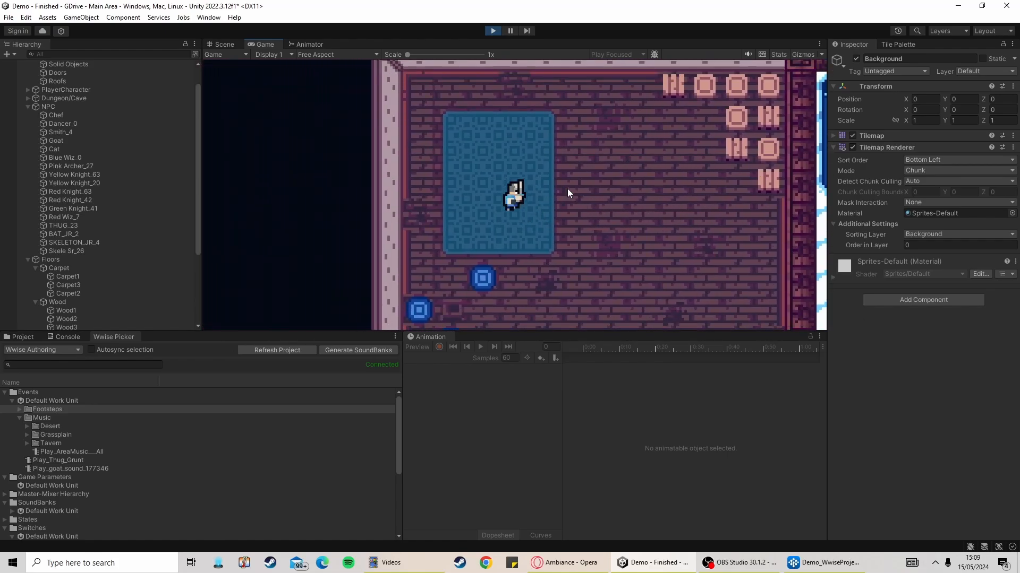
key(a)
key(s)
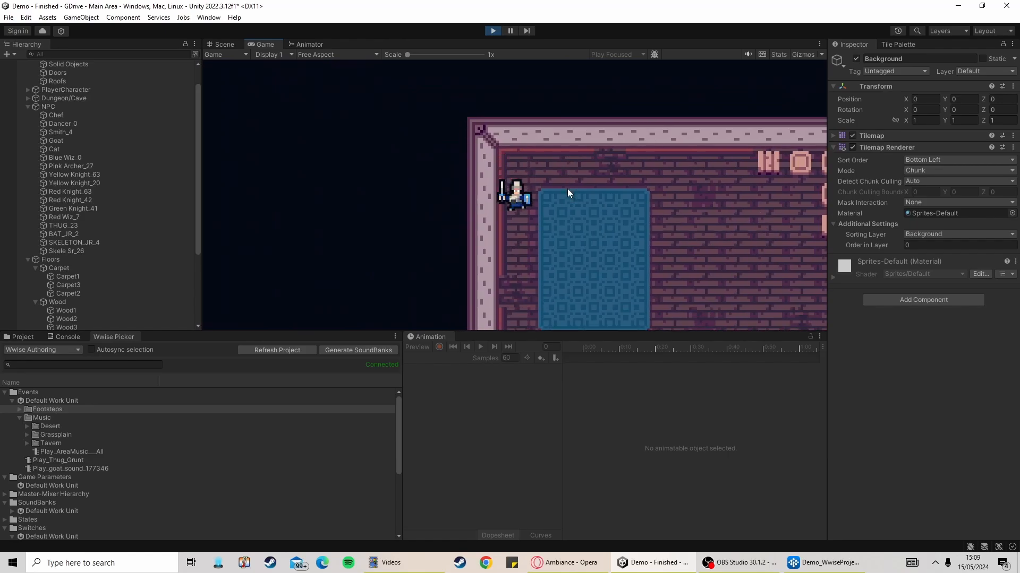
key(d)
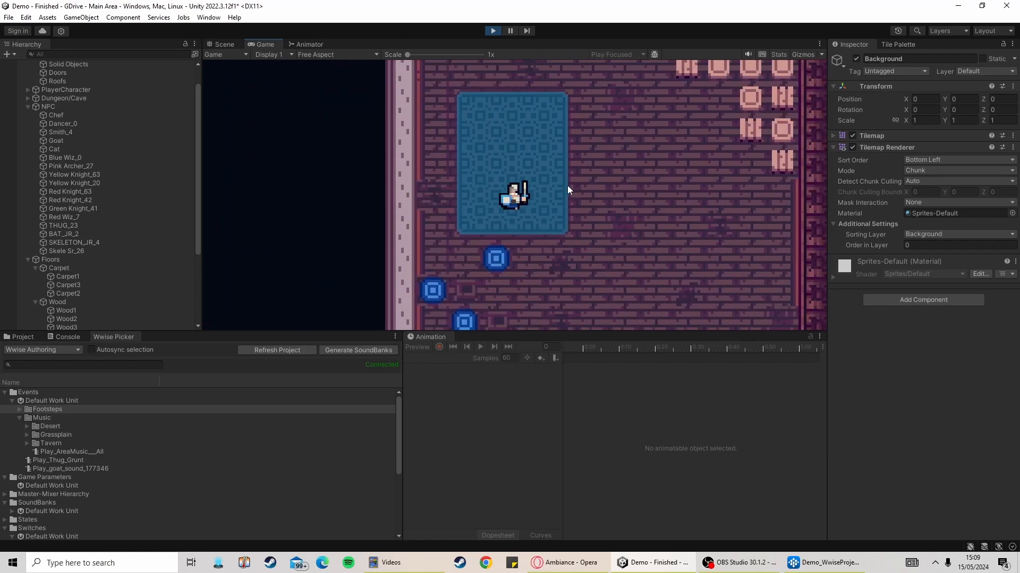
key(s)
key(d)
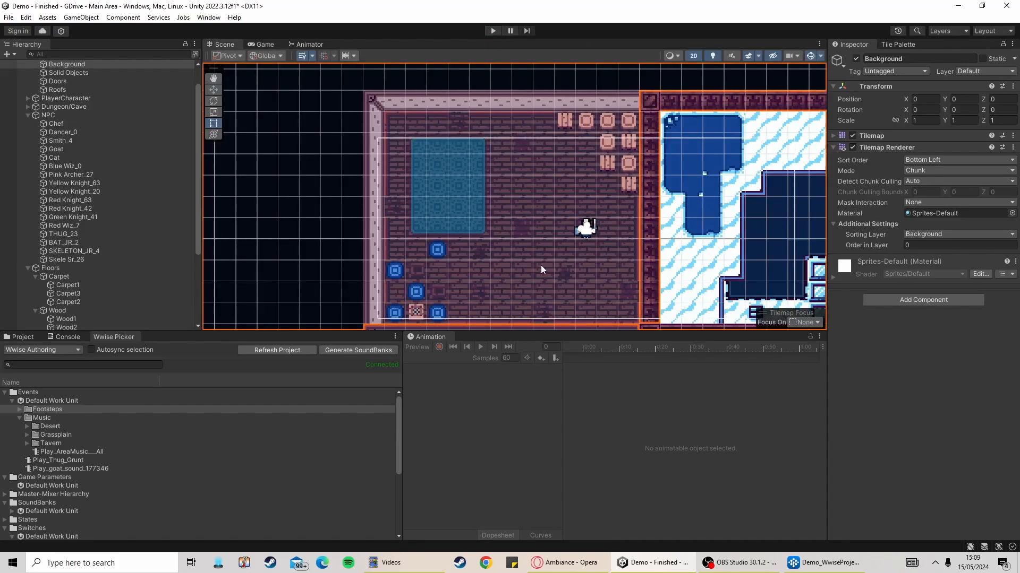
Examine the map's floor areas in the scene, from the upper wooden room past the tavern and grassland to the stone courtyard
middle_drag(566, 223, 544, 203)
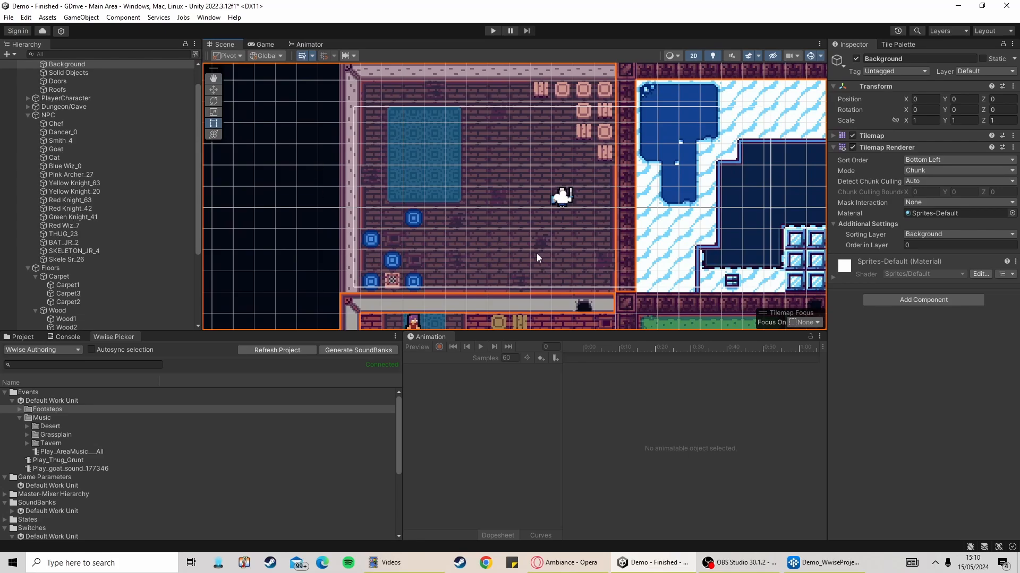
middle_drag(567, 225, 517, 198)
scroll(514, 199, down, 6)
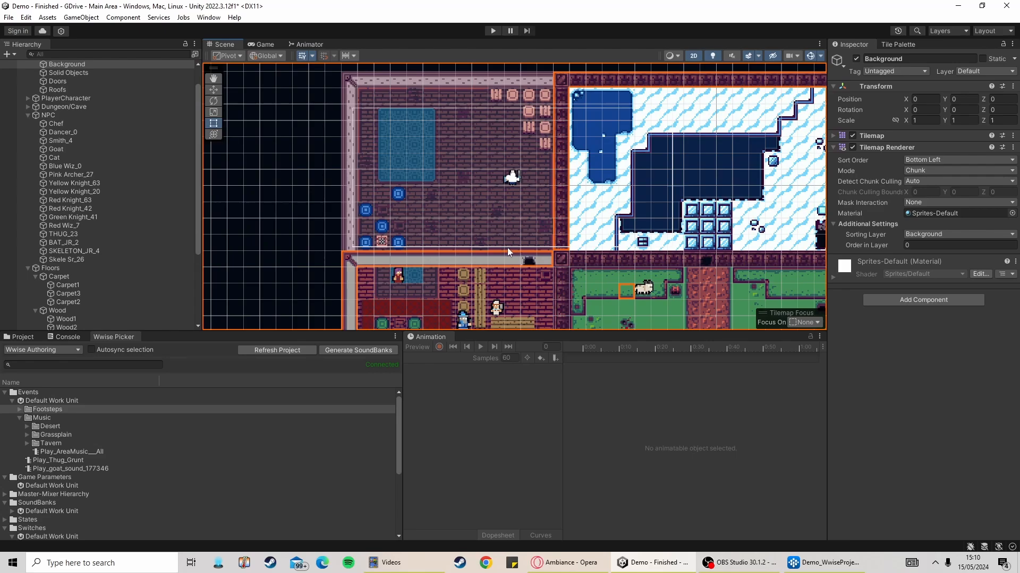
middle_drag(533, 222, 418, 132)
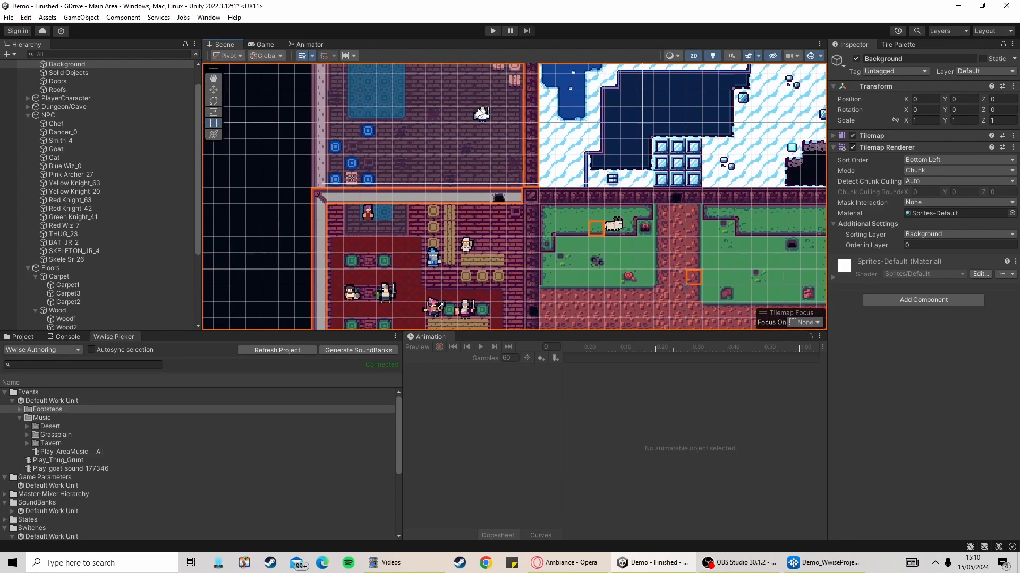
middle_drag(472, 113, 479, 190)
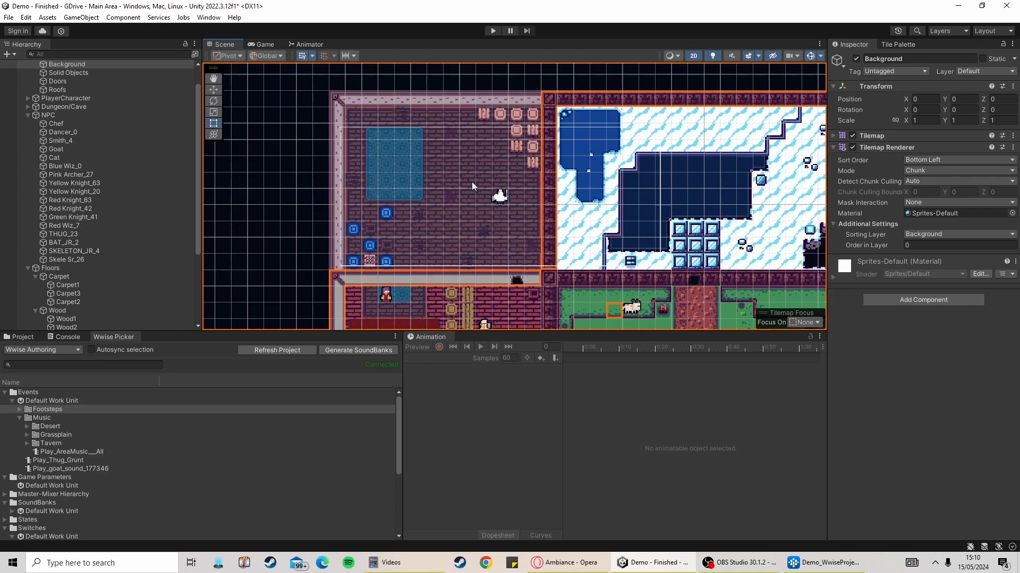
scroll(470, 212, up, 2)
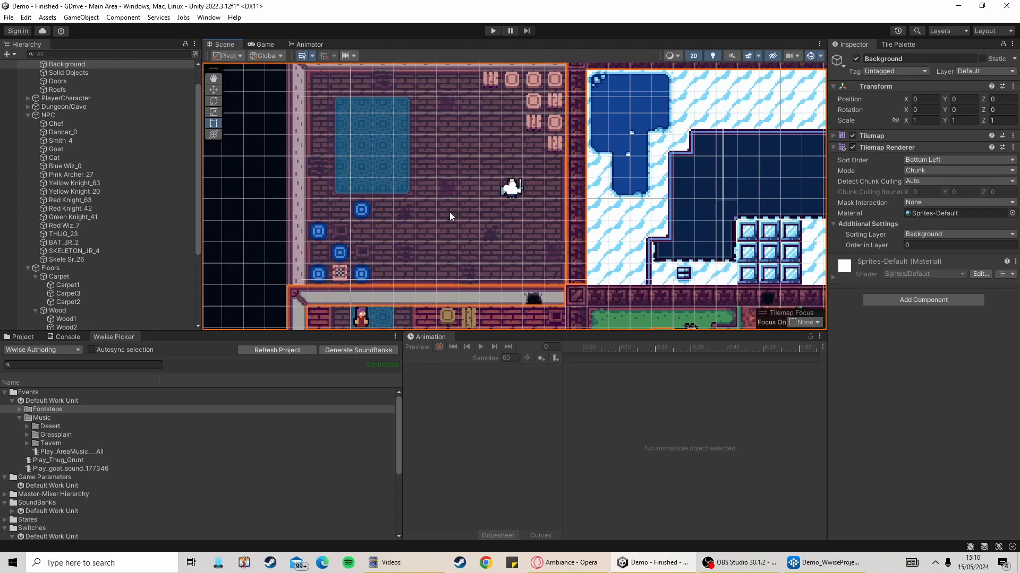
middle_drag(405, 138, 489, 202)
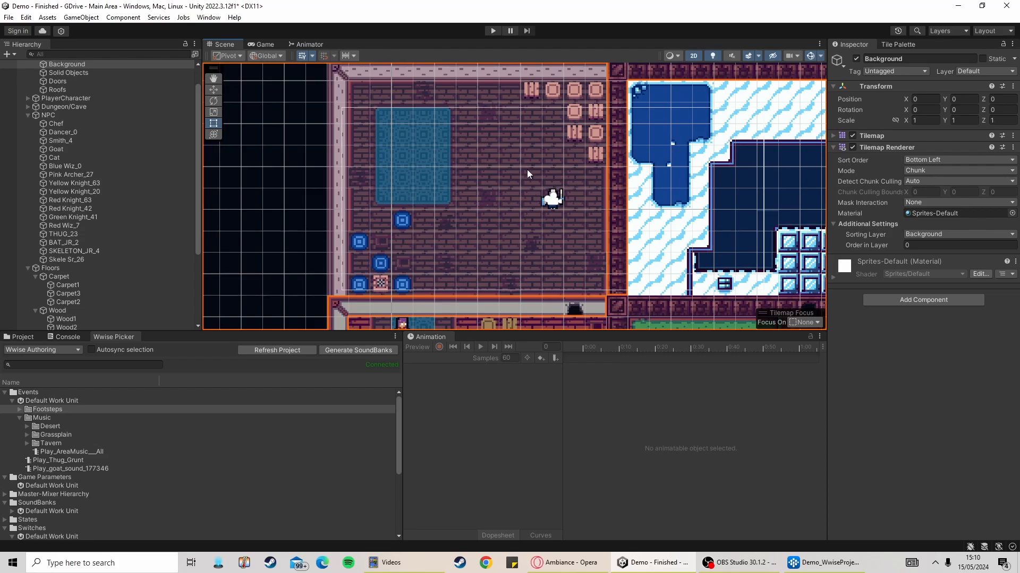
middle_drag(527, 221, 524, 227)
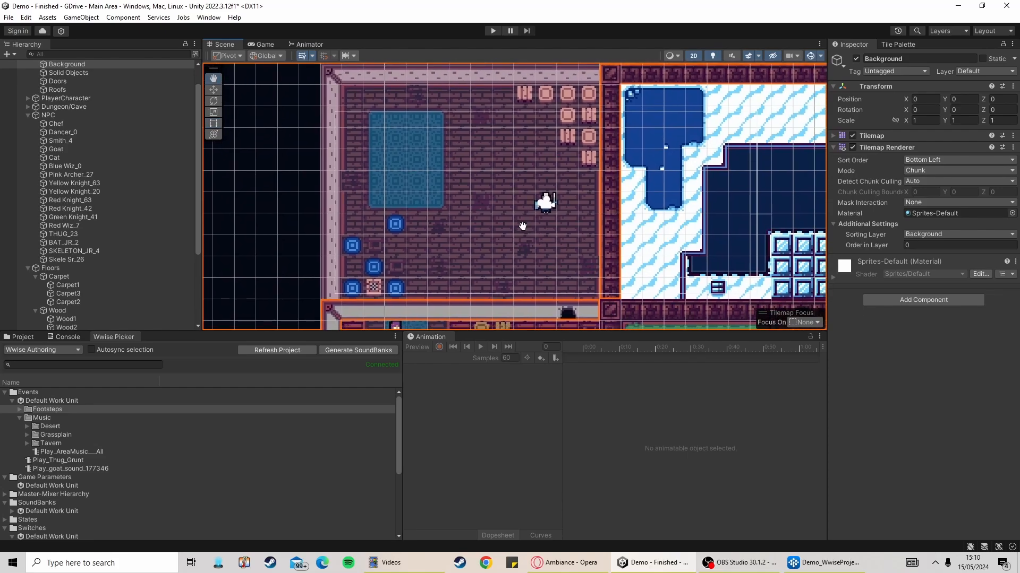
scroll(568, 233, down, 2)
scroll(576, 228, down, 1)
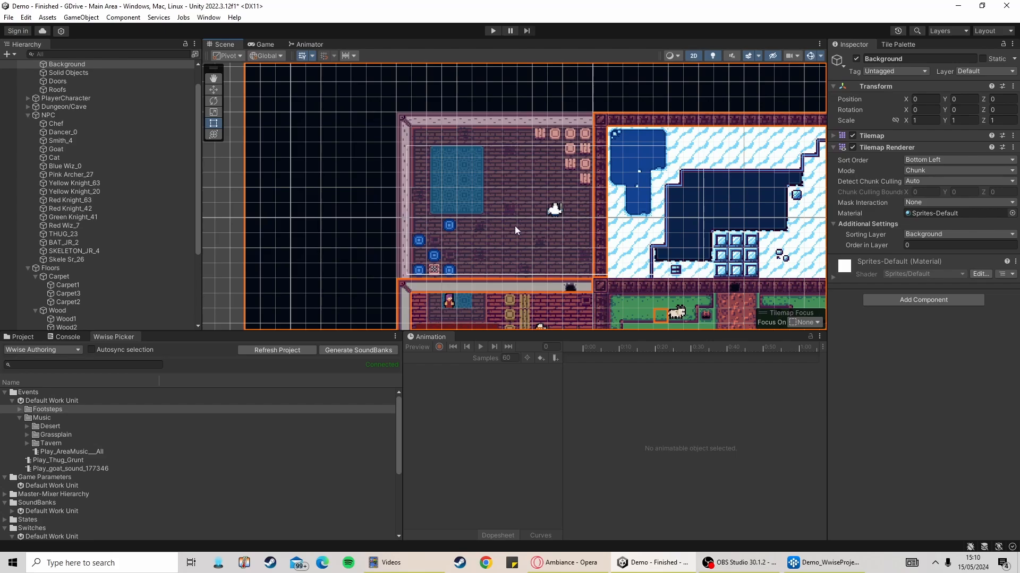
middle_drag(553, 213, 460, 139)
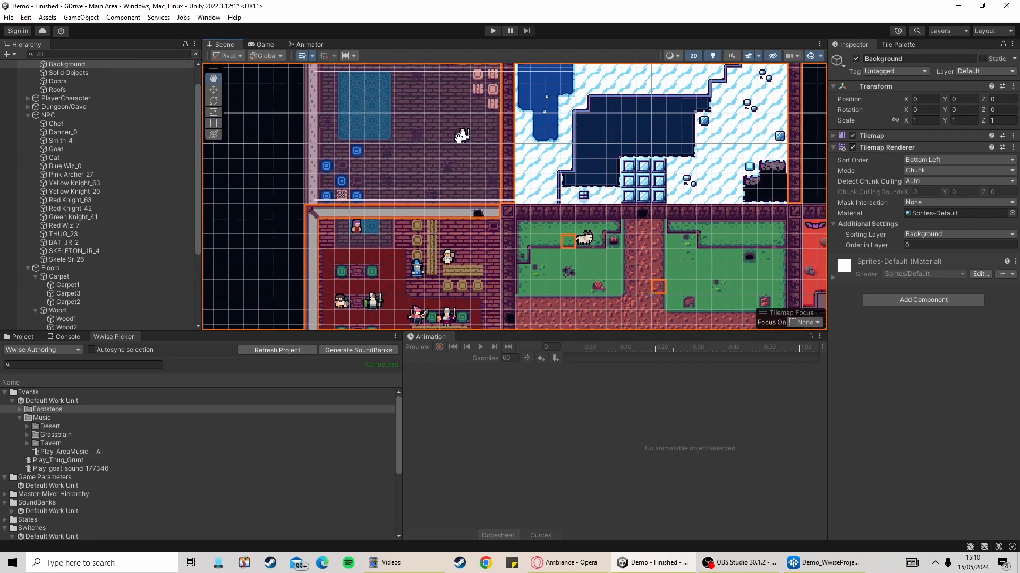
middle_drag(458, 188, 352, 131)
scroll(421, 165, down, 3)
middle_drag(531, 188, 374, 194)
scroll(518, 225, up, 4)
middle_drag(565, 206, 445, 188)
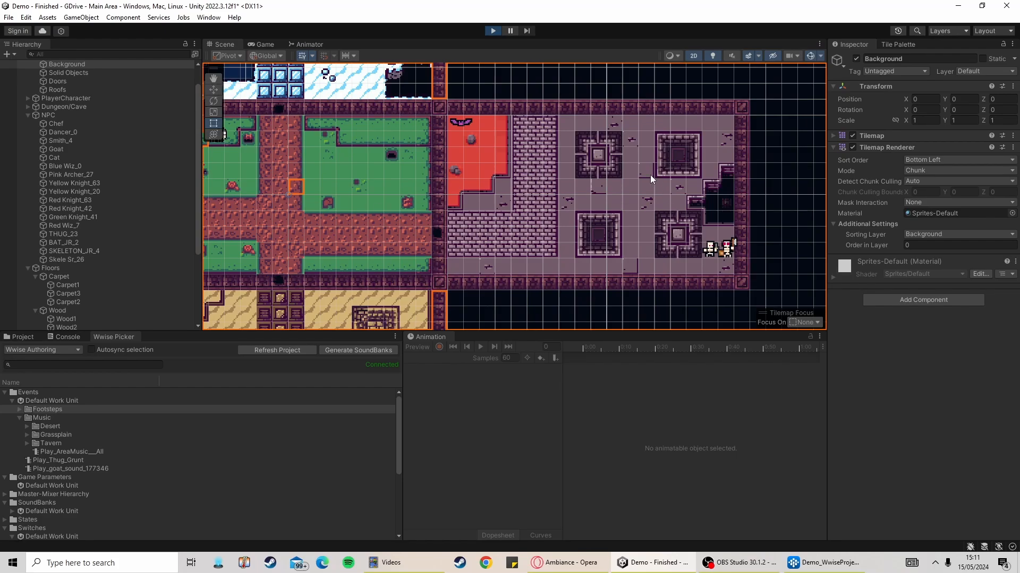
Run the game and walk the character from the upper wooden room through the tavern and along the dirt path
key(s)
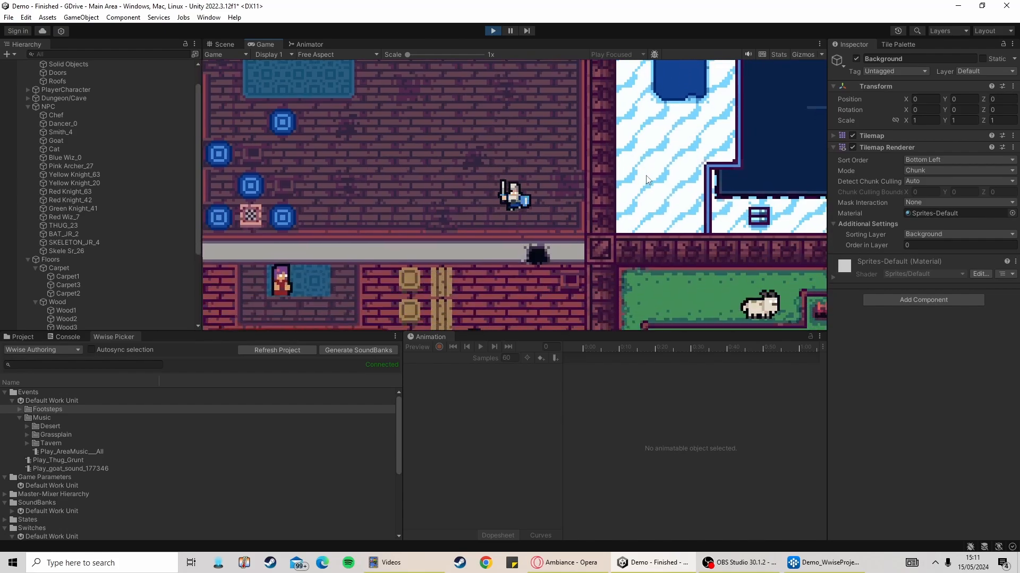
key(d)
key(d)
key(s)
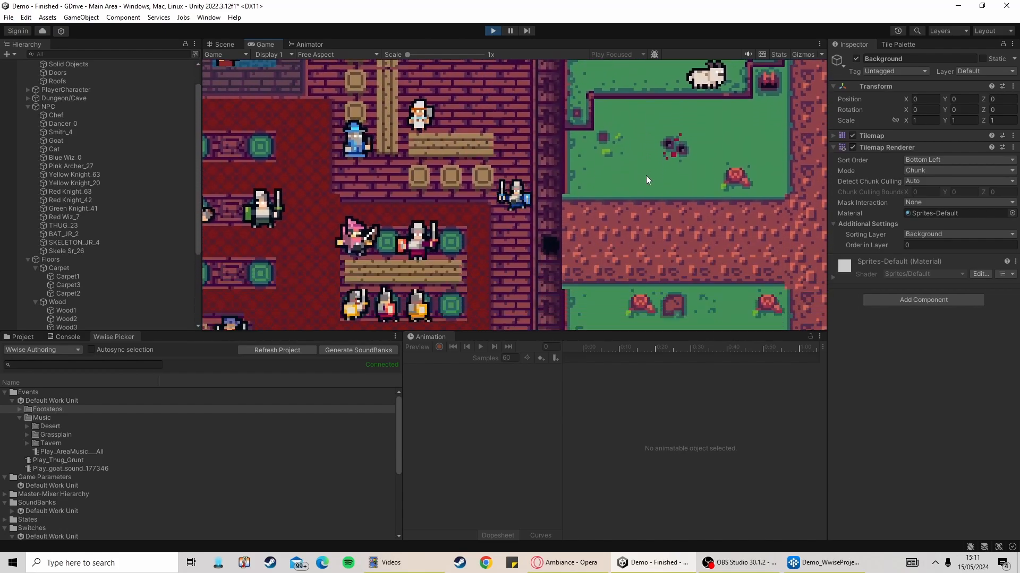
key(d)
key(d)
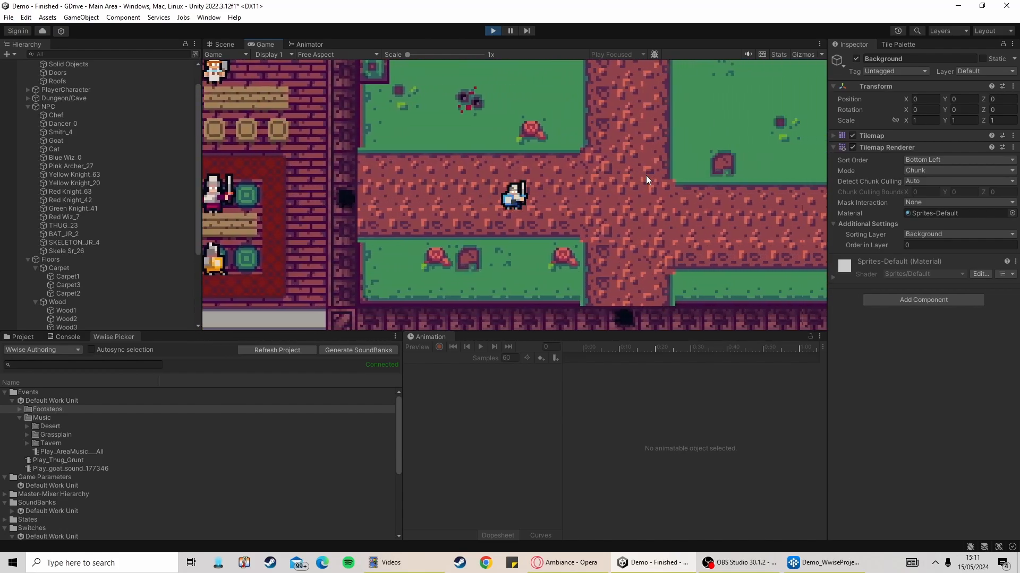
key(d)
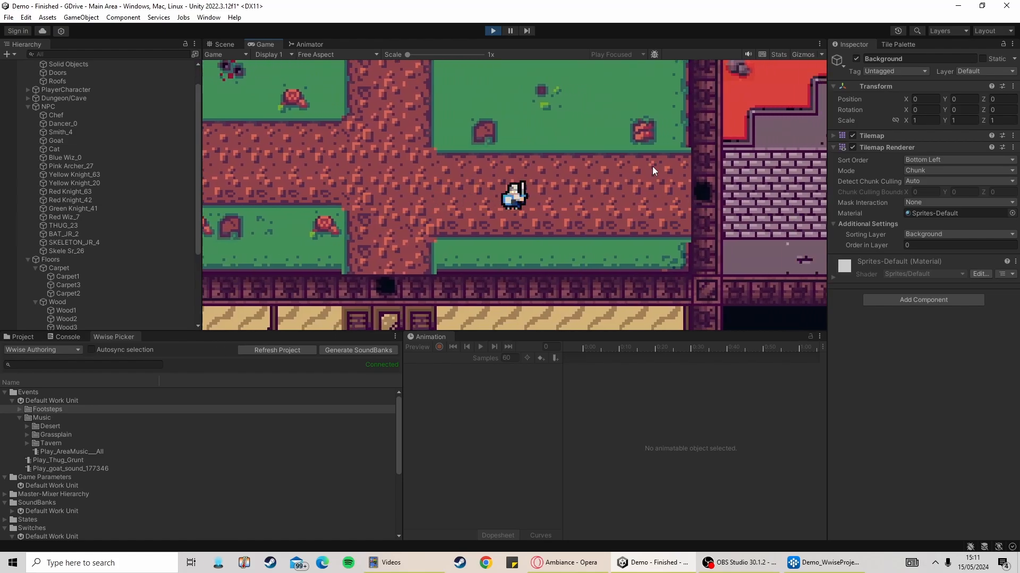
Walk the character across the grass, back along the dirt path, and onto the brick path of the stone courtyard
key(w)
key(a)
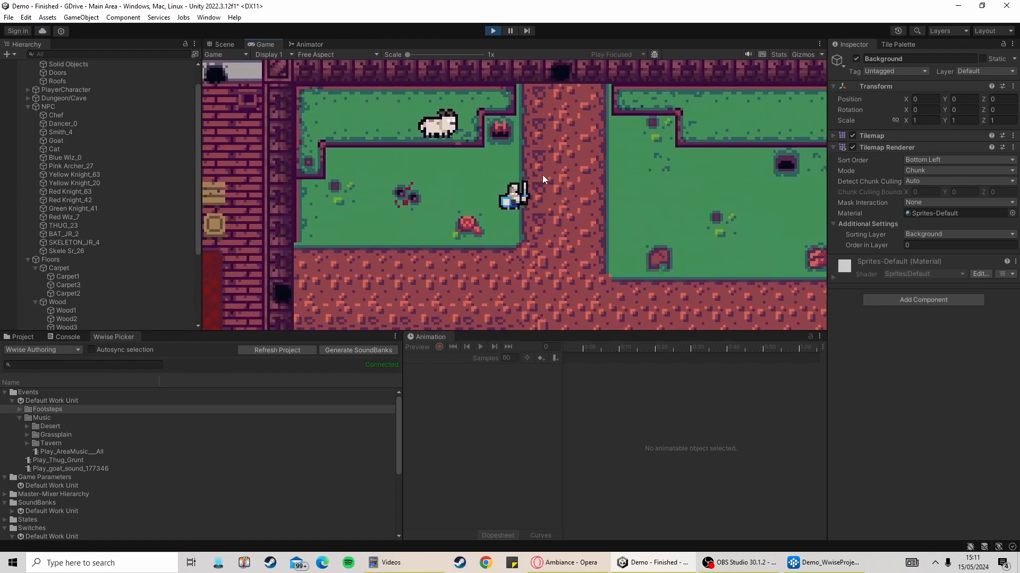
key(d)
key(s)
key(d)
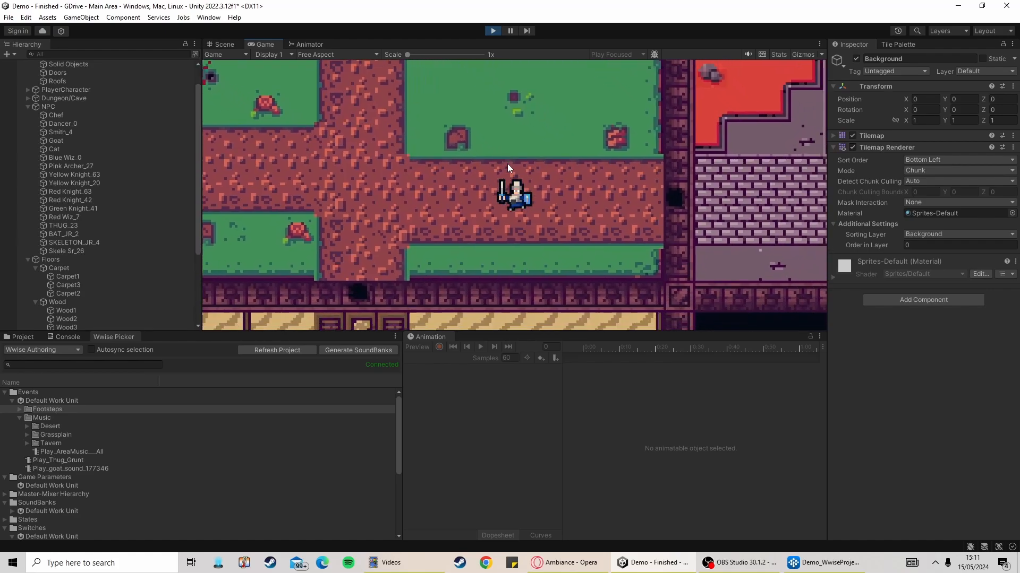
key(d)
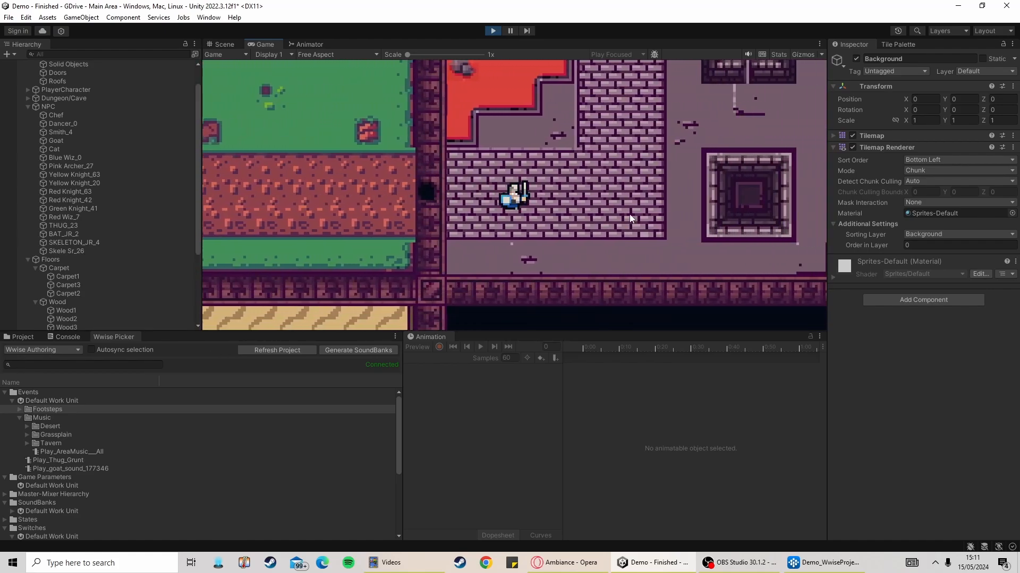
key(w)
key(w)
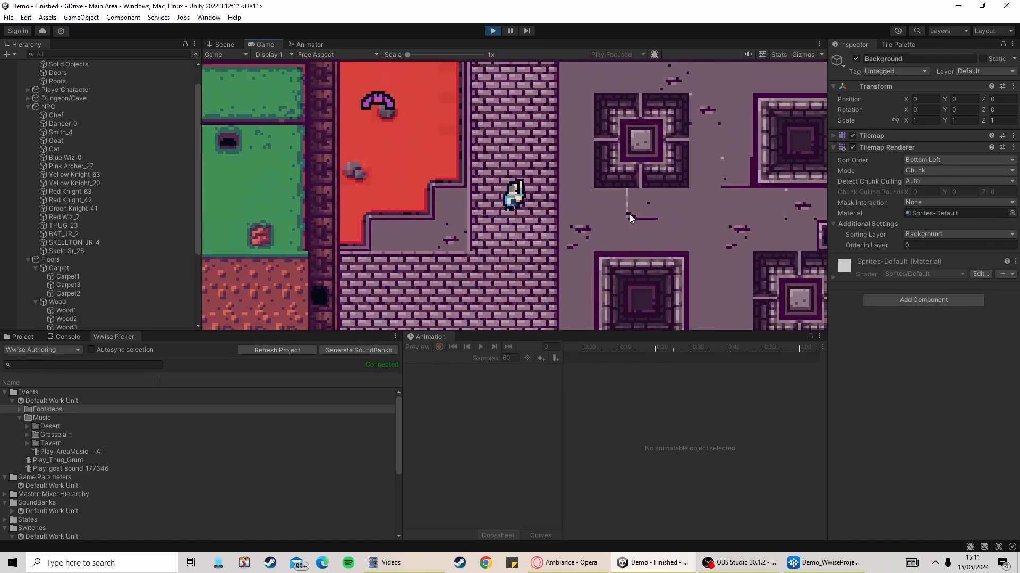
Walk the character down the courtyard's brick path and across onto the grey stone floor between the carved blocks
key(s)
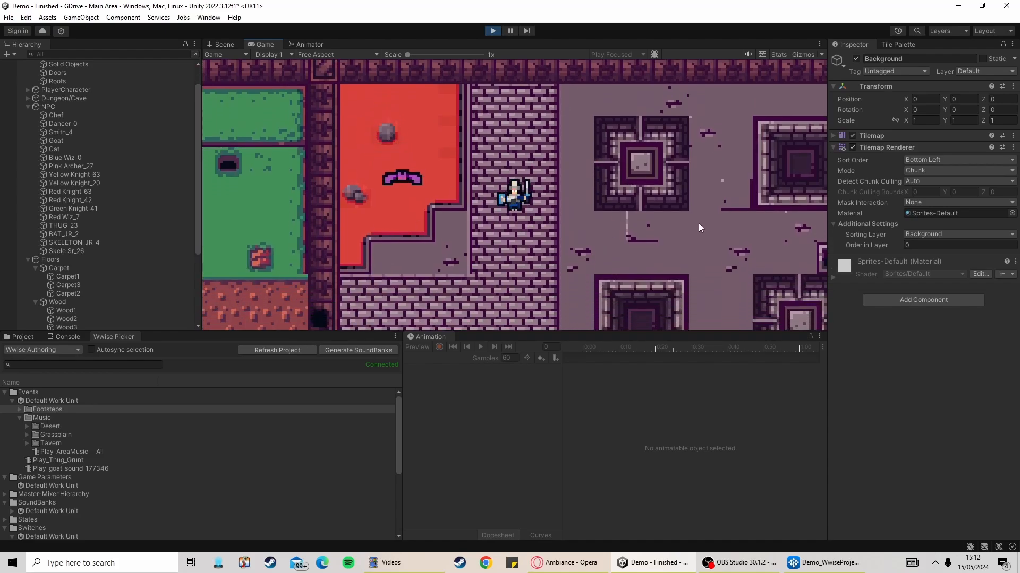
key(s)
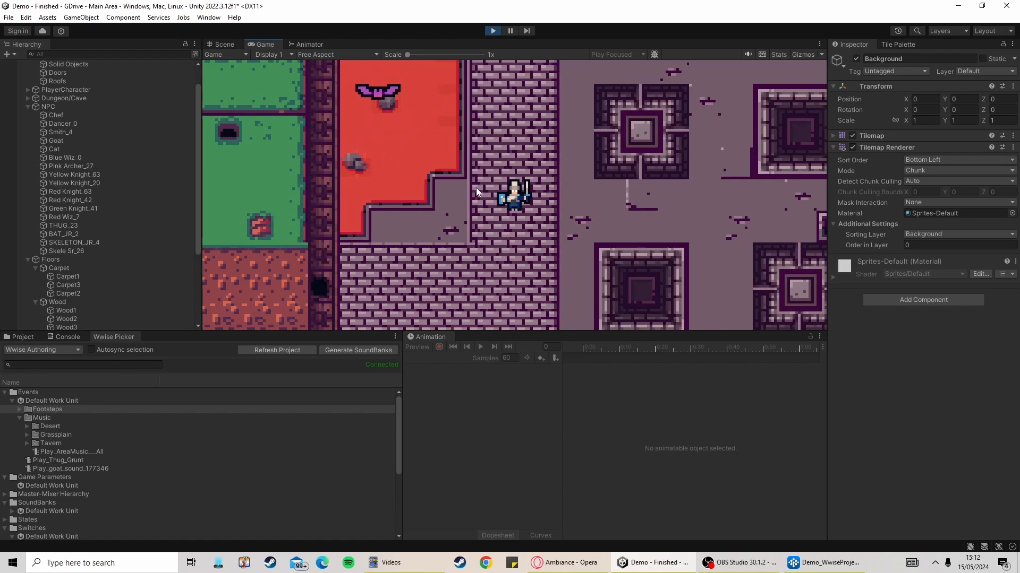
key(d)
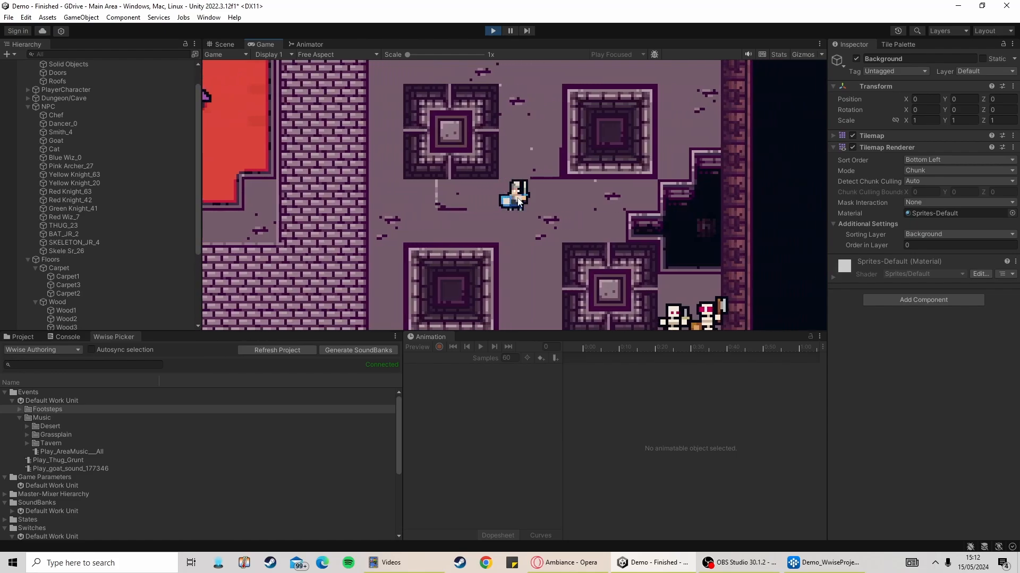
key(s)
key(s)
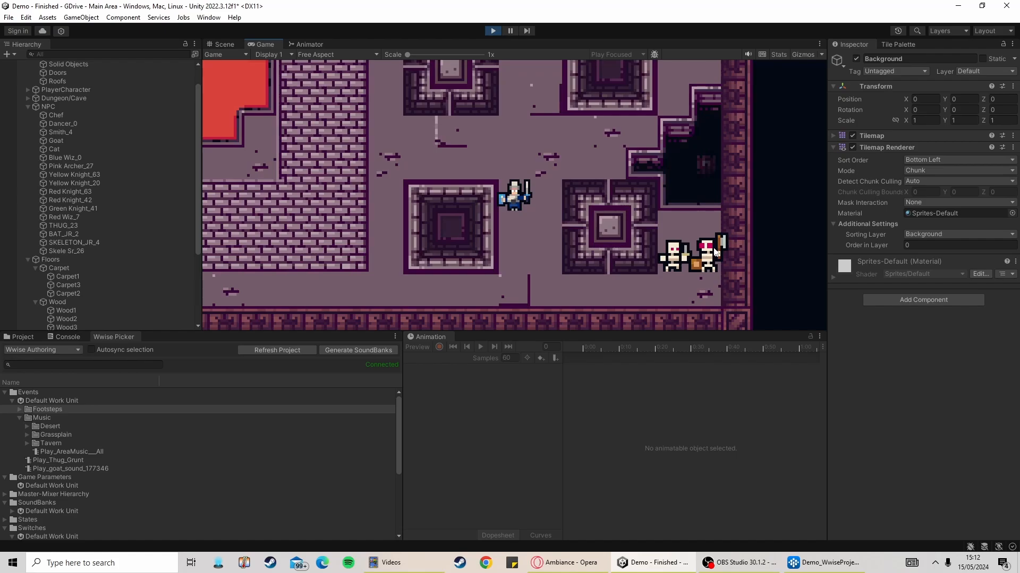
Walk the character up the stone floor and back onto the brick path beside the red area, and stop the game
key(w)
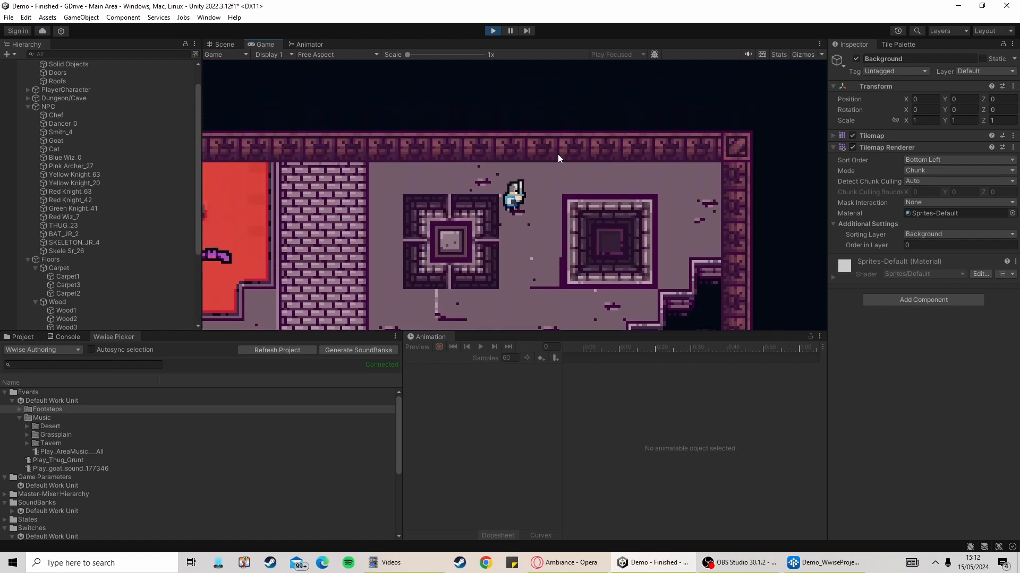
key(a)
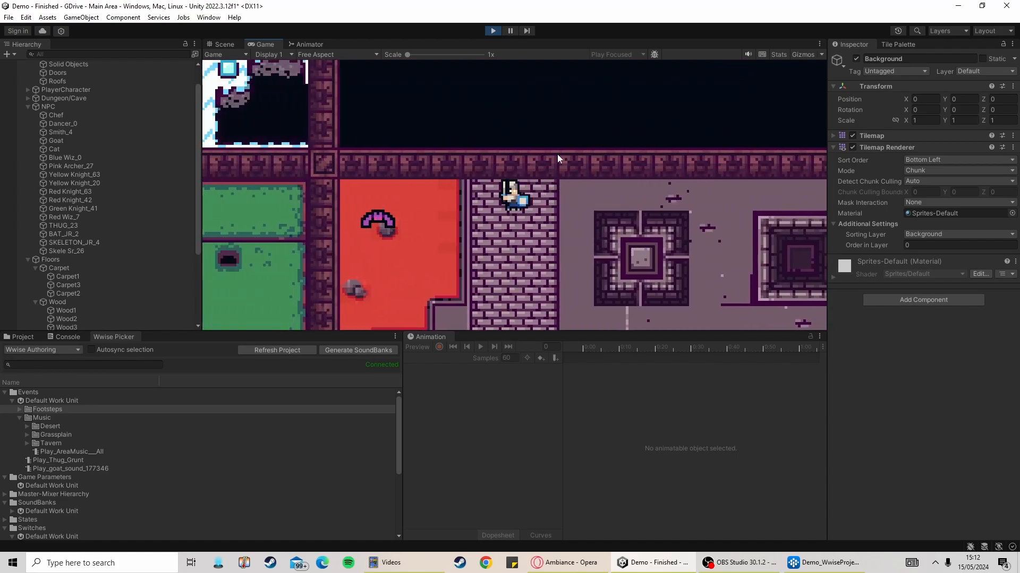
key(s)
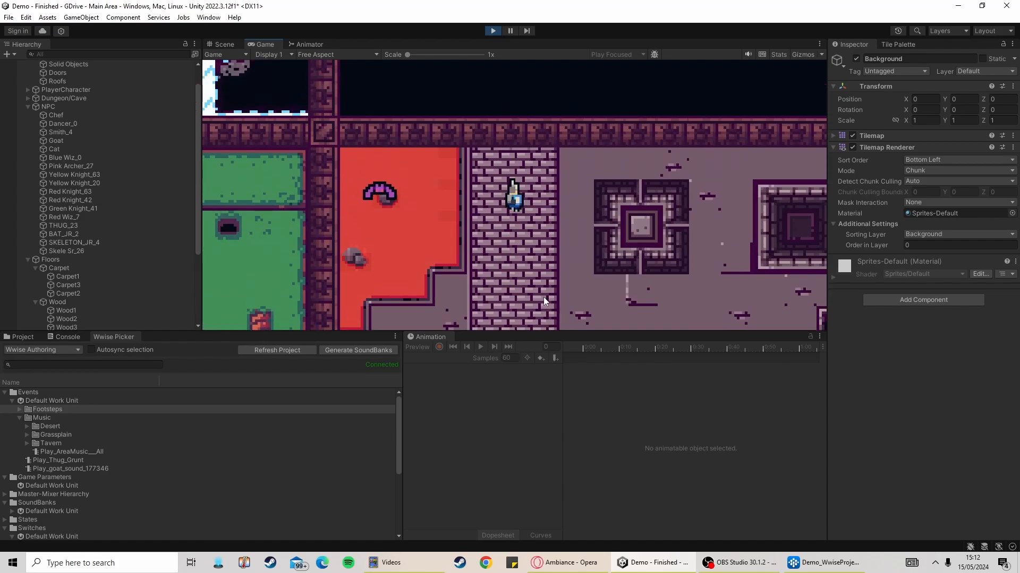
key(a)
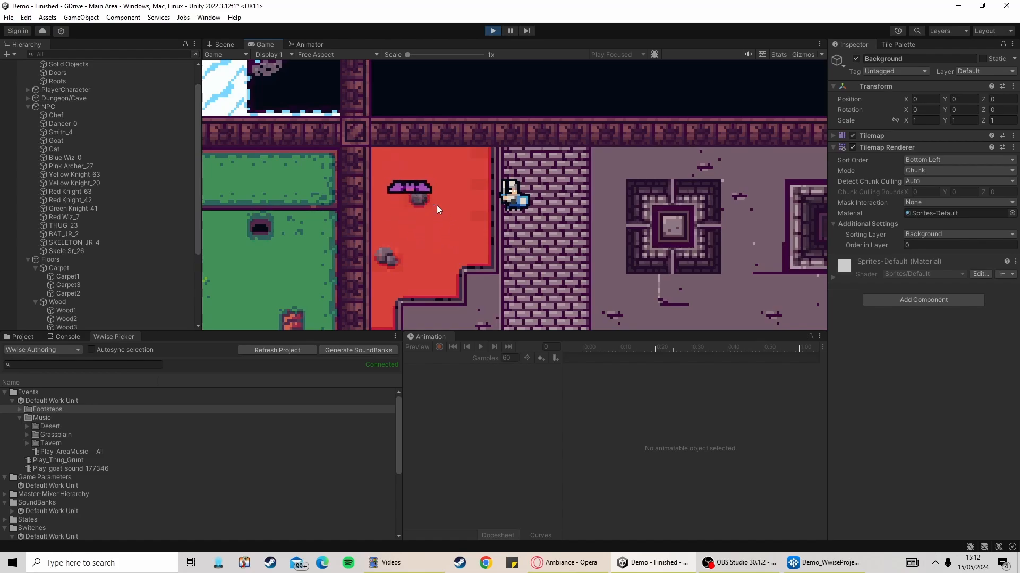
click(498, 32)
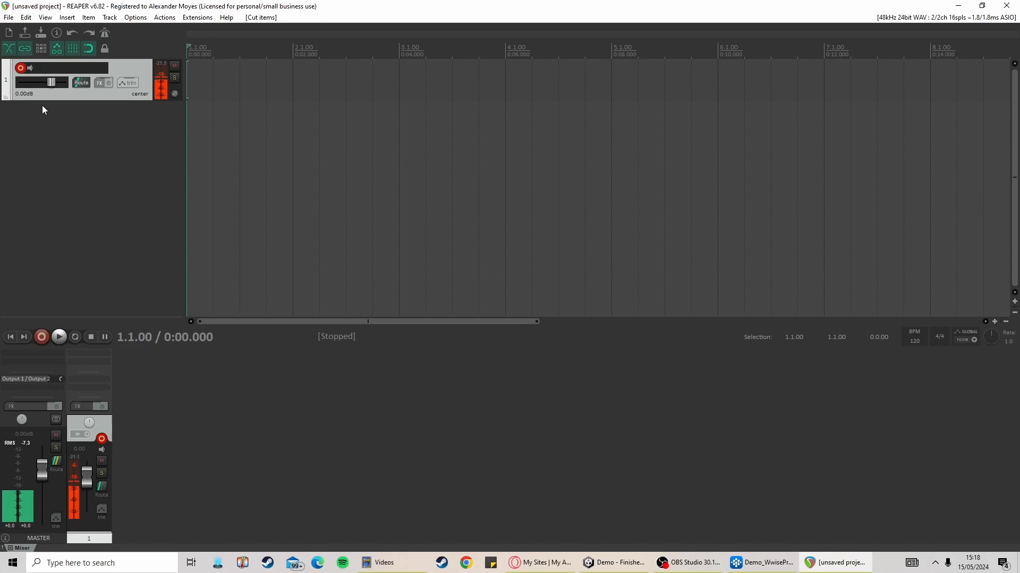
Switch to REAPER, record a take of bat wing flaps on the armed track, and save the recorded file
click(692, 566)
click(616, 563)
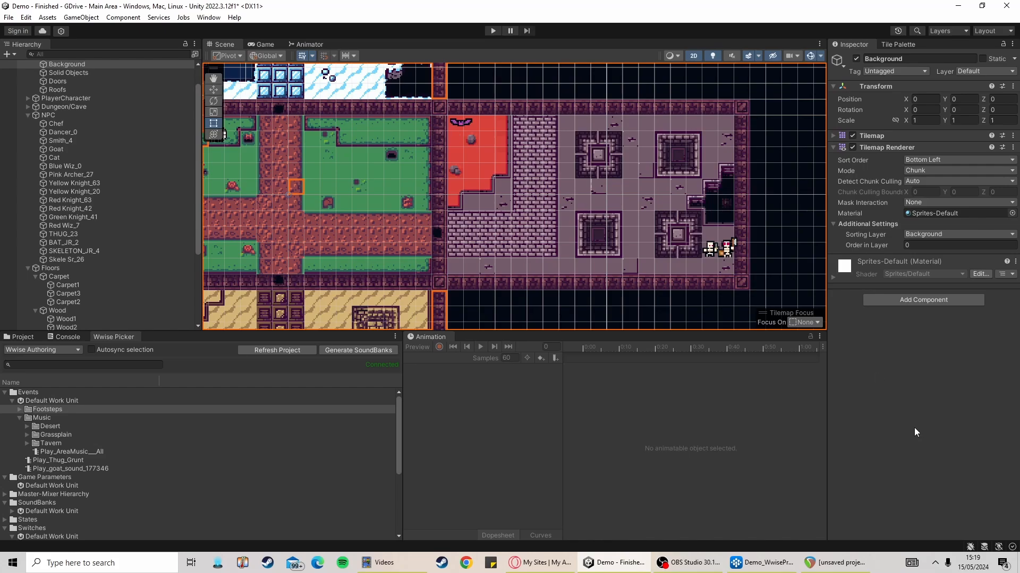
click(847, 568)
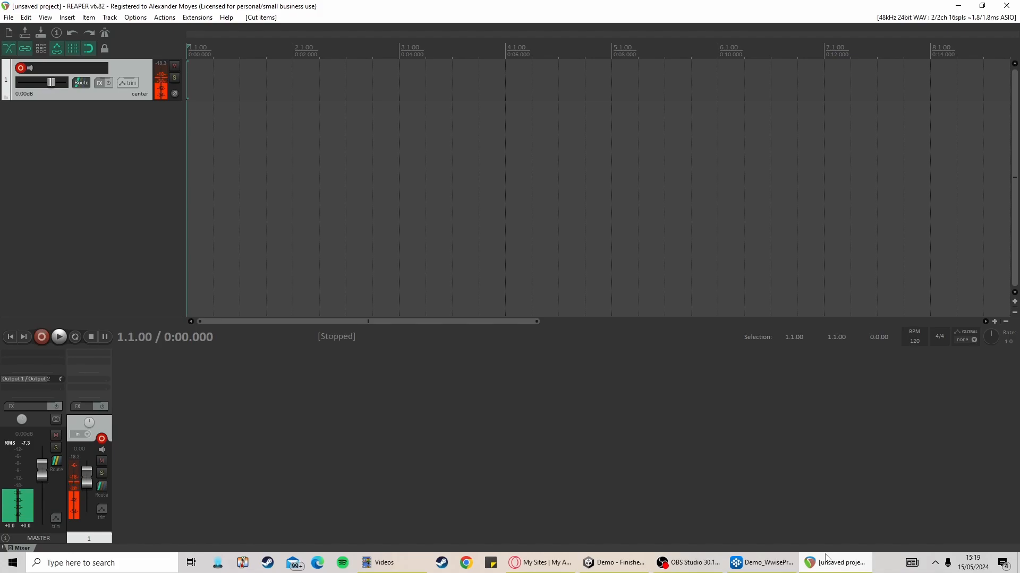
key(ctrl+r)
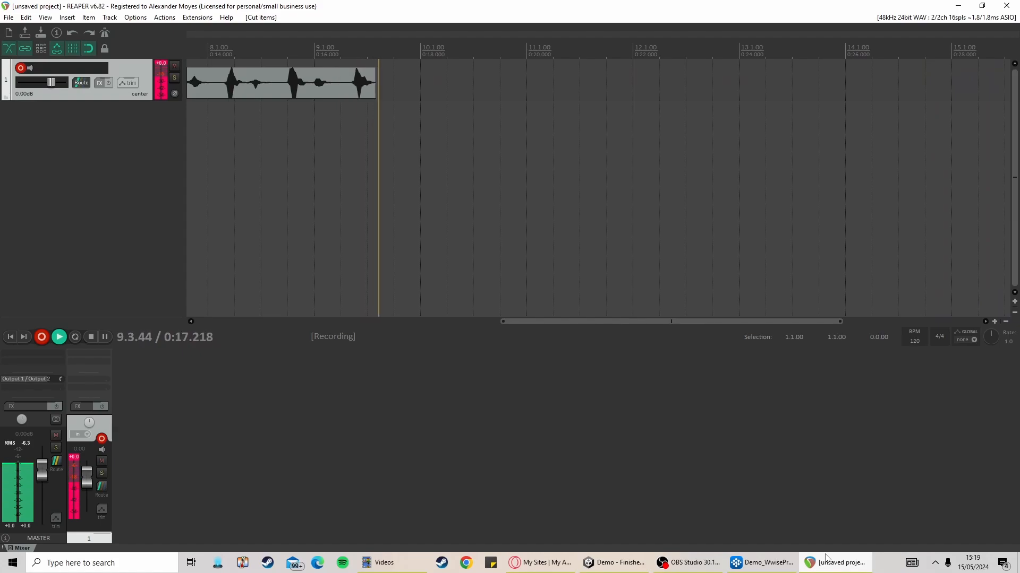
key(space)
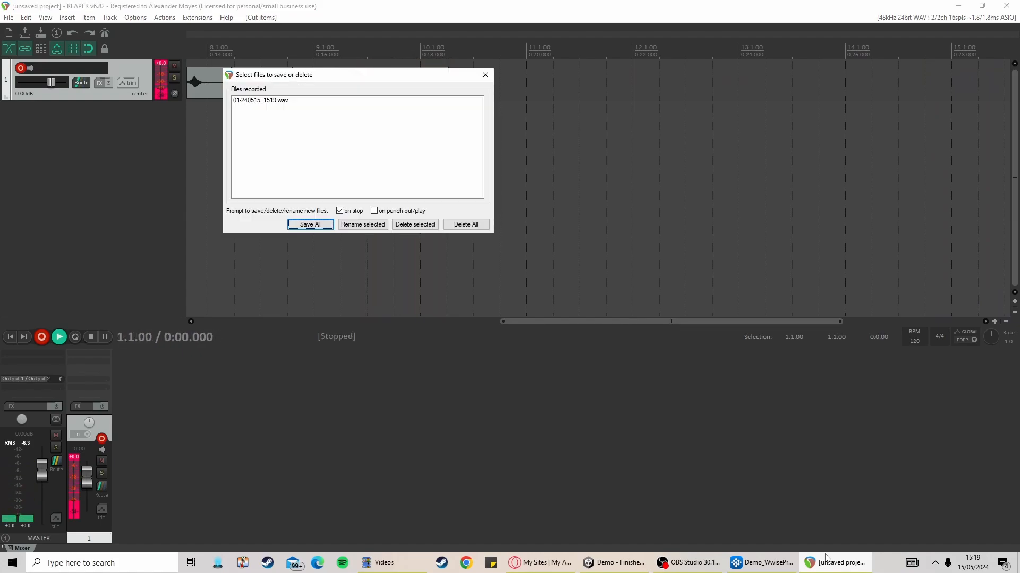
key(Return)
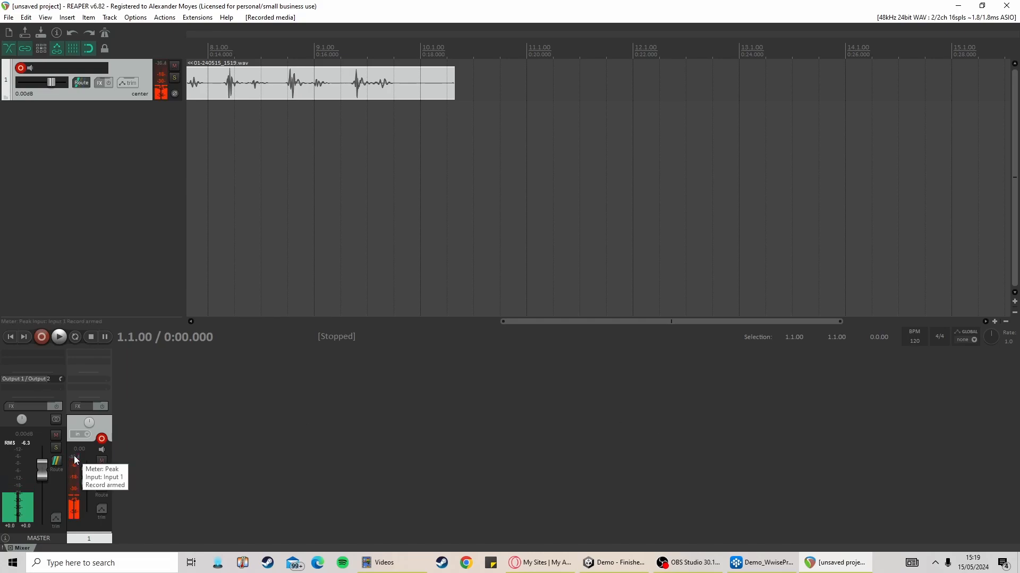
Trim the loud hits off the recording's end, shorten its beginning, and place the clip at the project start
drag(543, 322, 289, 295)
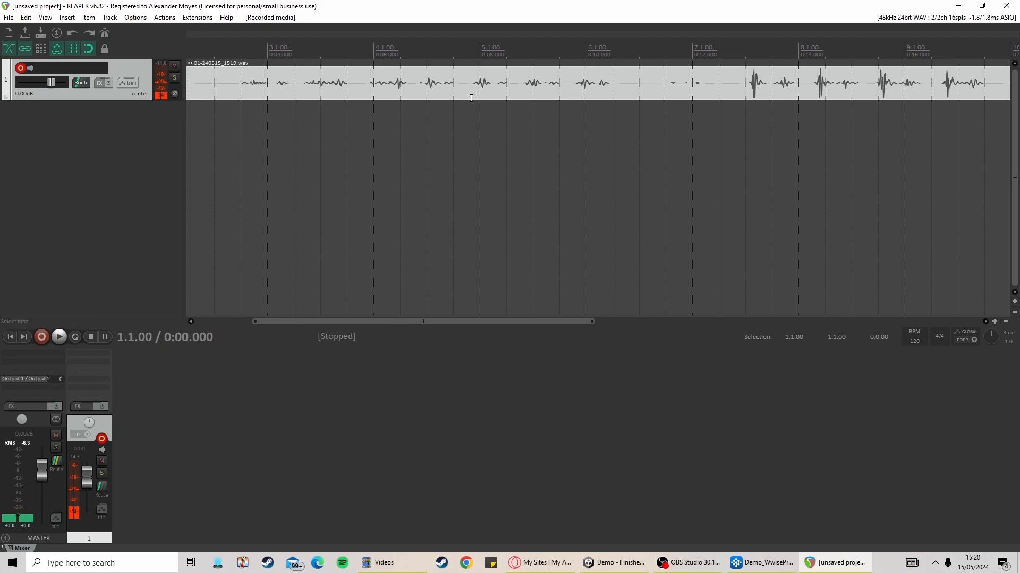
drag(582, 322, 684, 322)
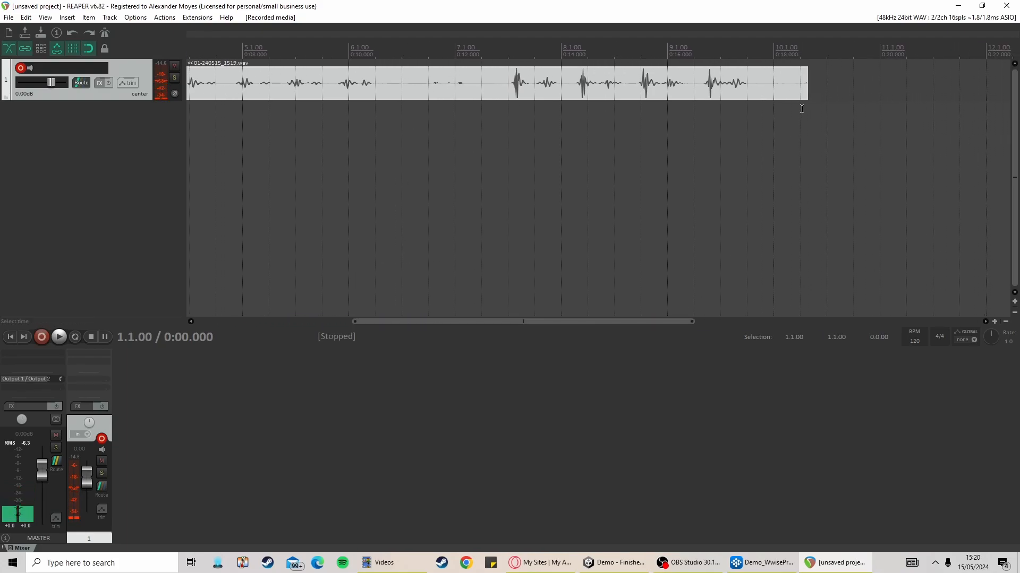
drag(809, 86, 429, 87)
drag(542, 322, 378, 321)
drag(193, 97, 247, 98)
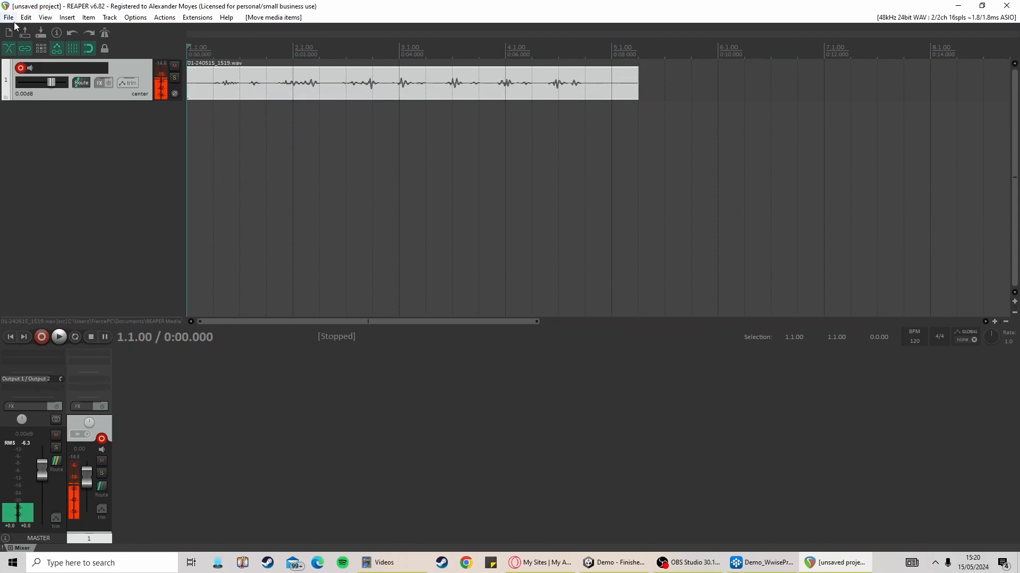
Start saving the REAPER project and create a new folder named Bats on the Music (F:) drive
click(9, 17)
click(43, 64)
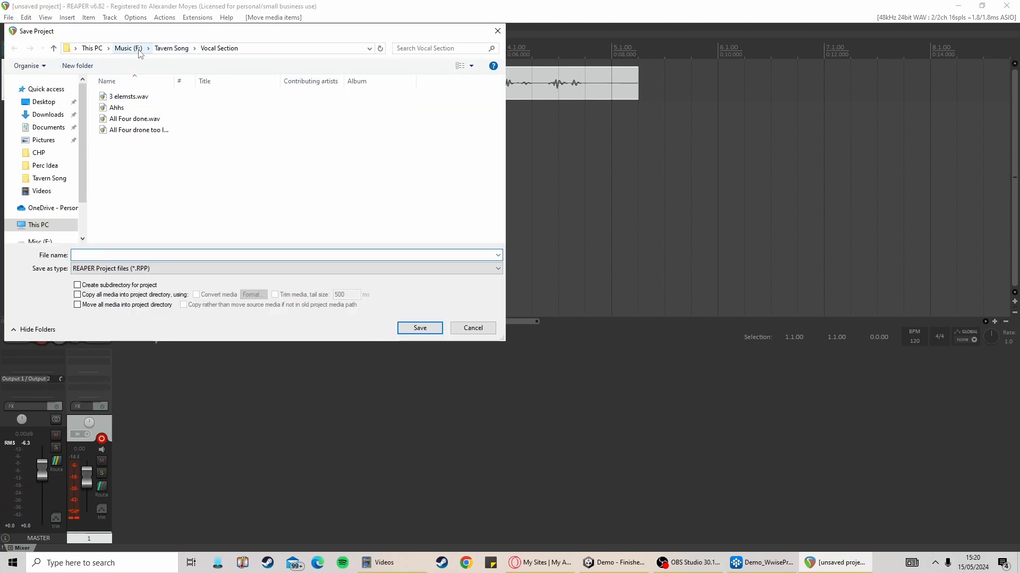
click(171, 49)
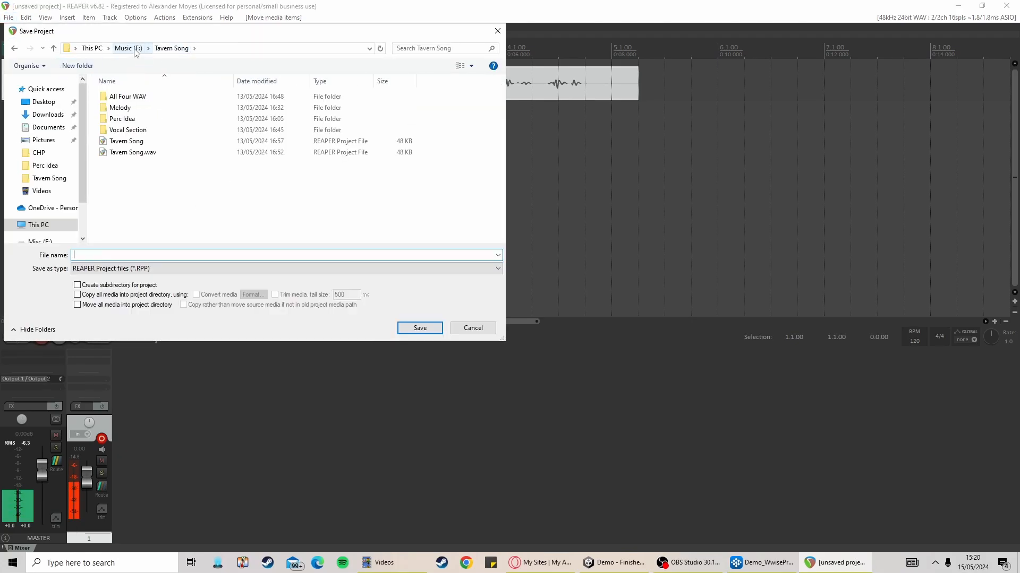
click(136, 51)
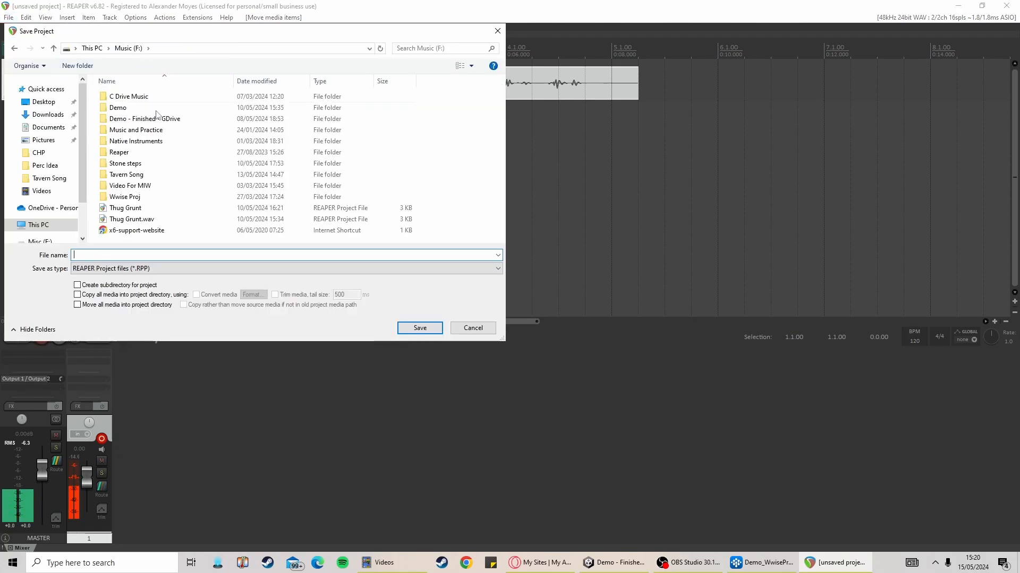
right_click(96, 218)
mouse_move(202, 343)
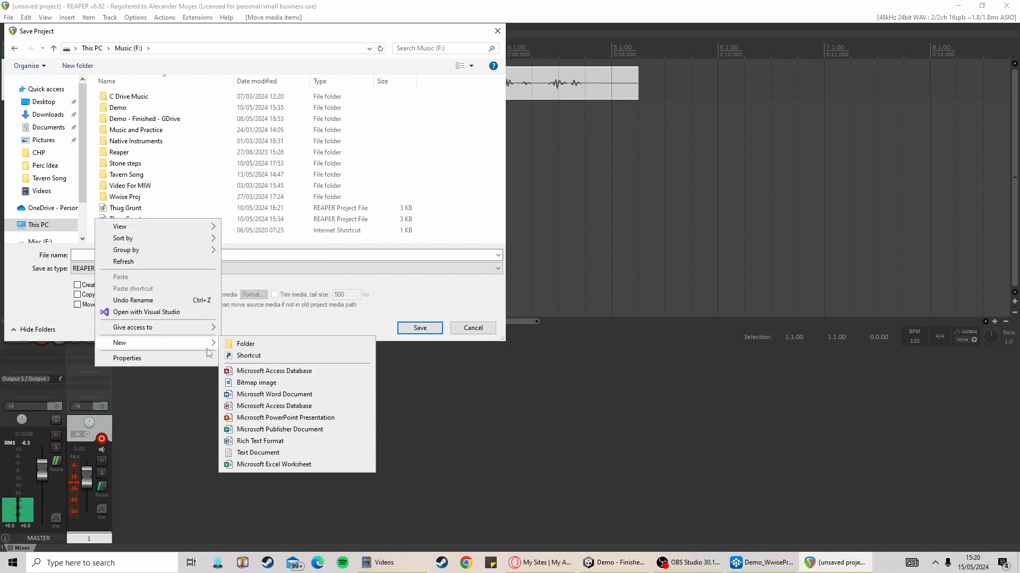
click(240, 346)
text(Bats)
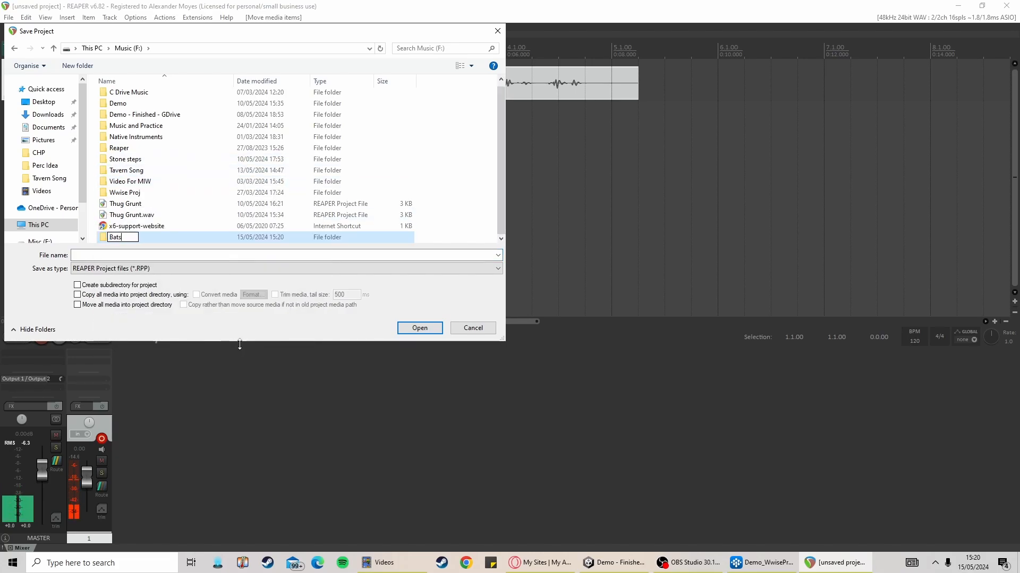
key(Return)
Save the project as Bat wings inside the Bats folder
double_click(137, 237)
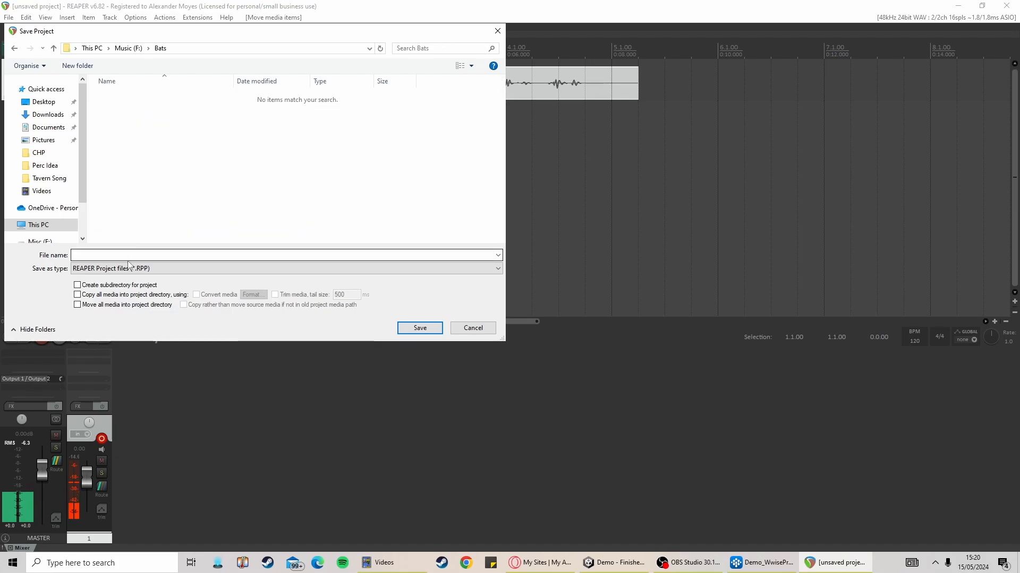
click(131, 256)
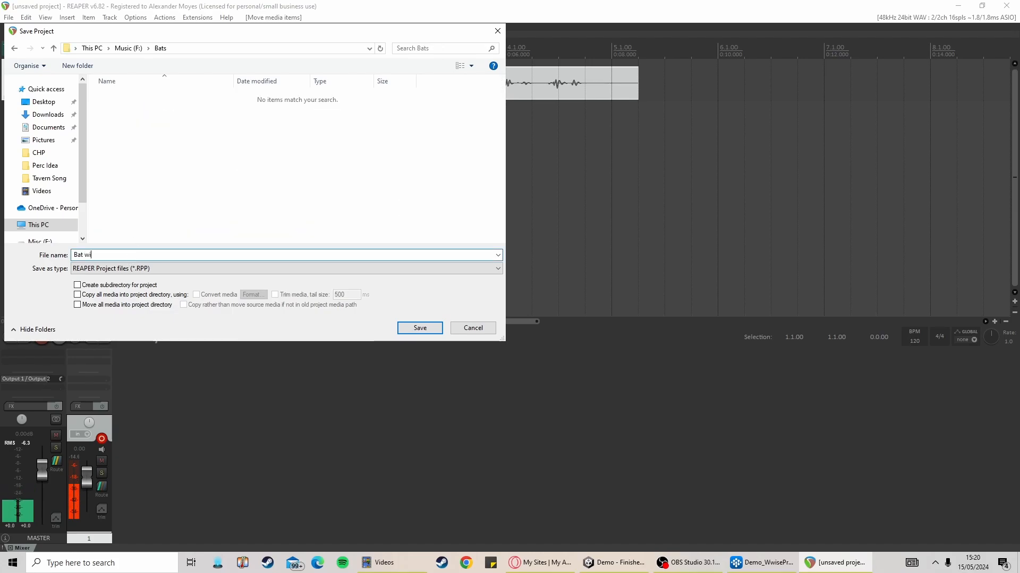
key(Return)
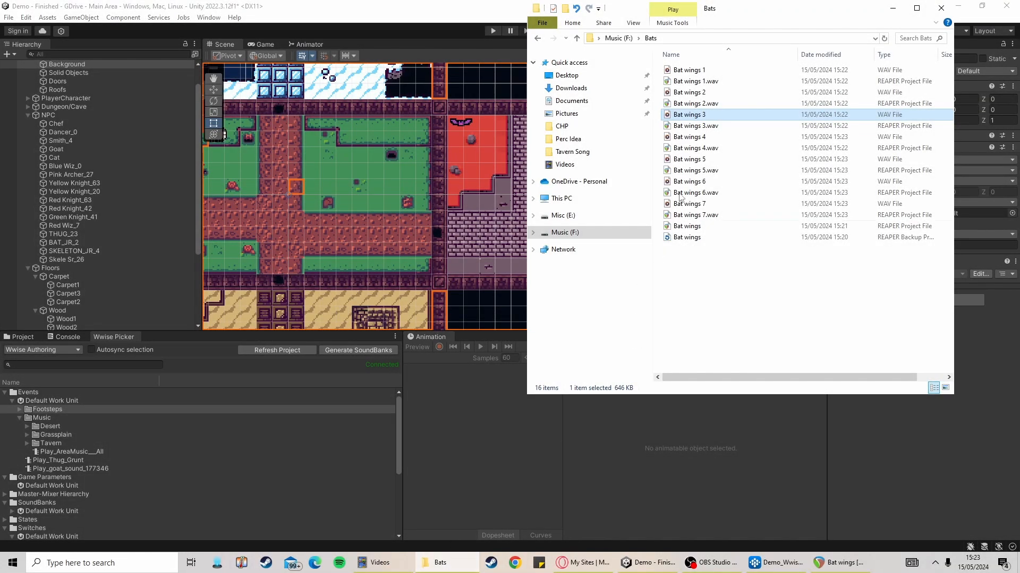
Switch to Wwise and add a virtual folder named Bat Wing Flap under Animal Sounds
click(775, 562)
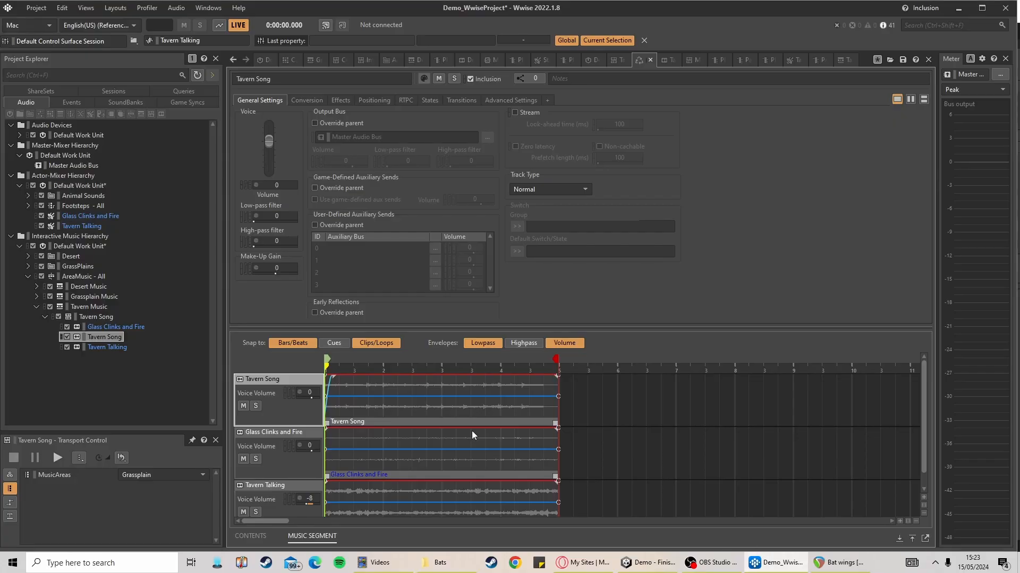
click(29, 196)
right_click(65, 196)
mouse_move(102, 201)
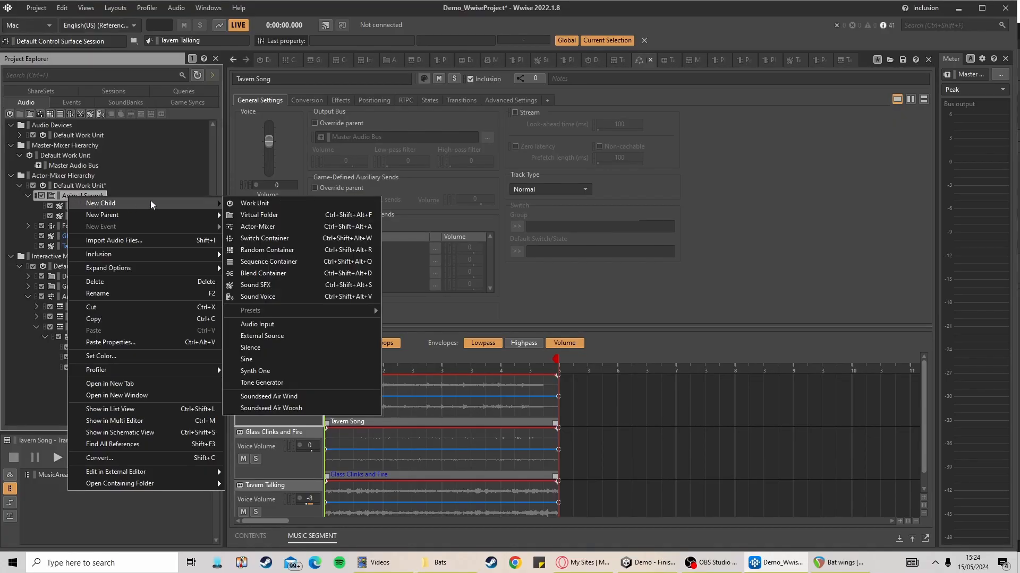
click(261, 213)
text(Bat)
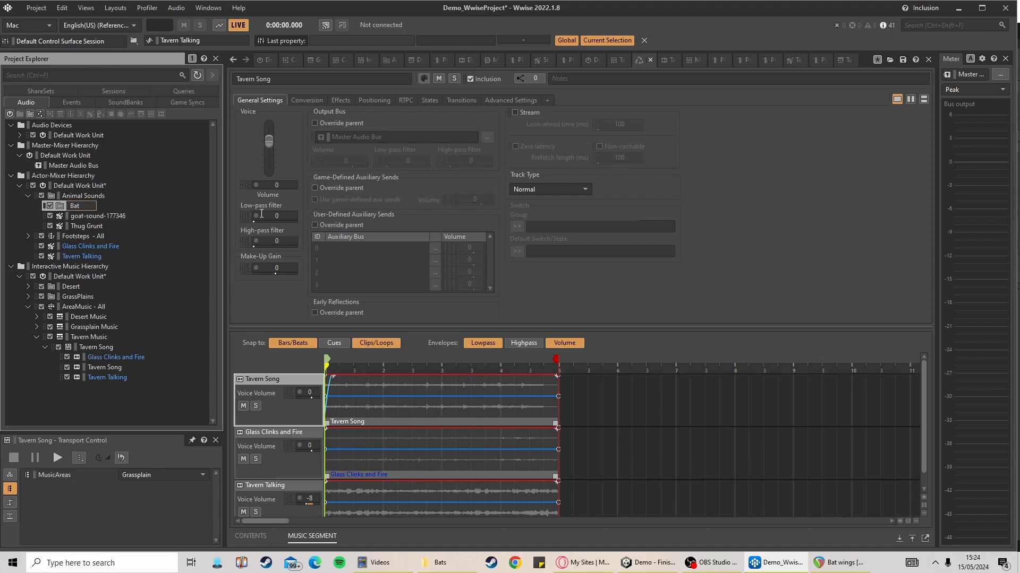
text( Wing Flap)
key(Return)
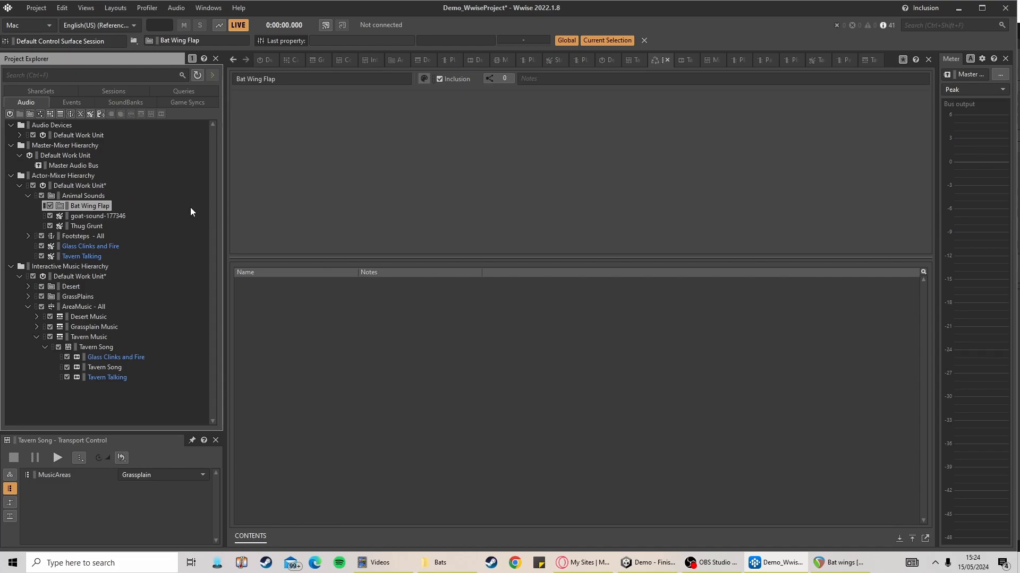
Import Bat wings 1 through Bat wings 7 from the Bats folder on Music (F:) into Bat Wing Flap as Sound SFX
right_click(78, 207)
click(125, 250)
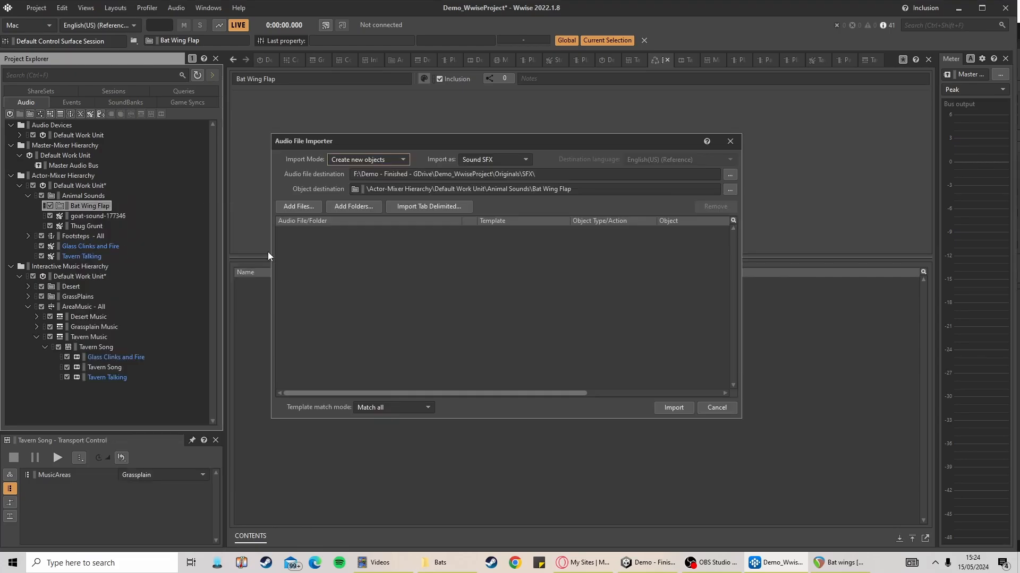
click(297, 209)
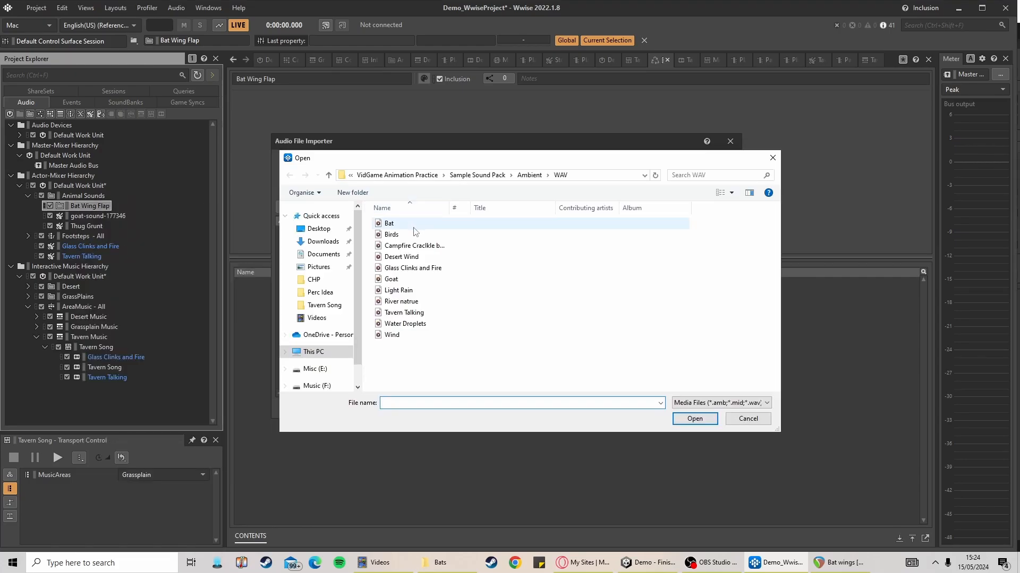
click(387, 176)
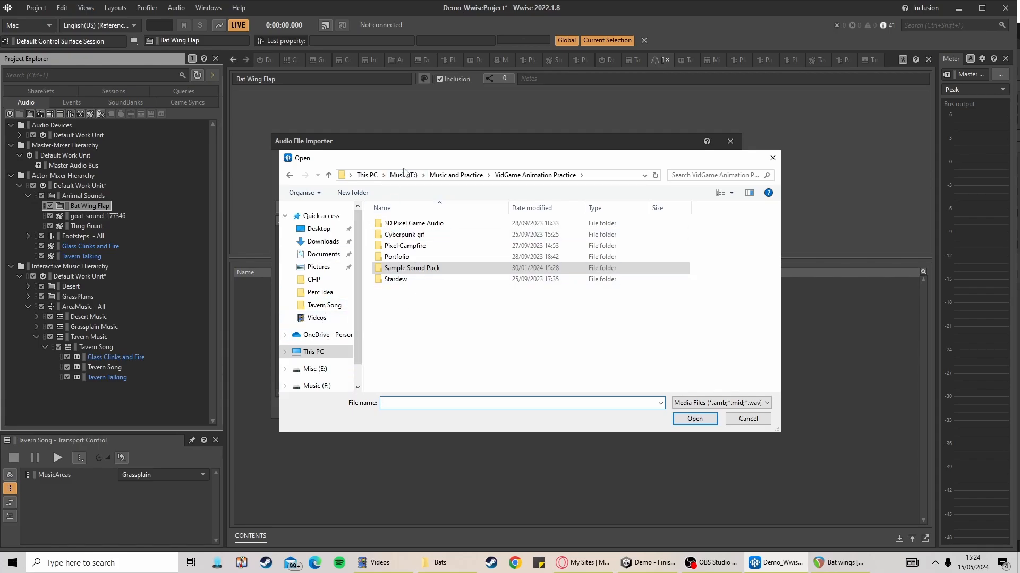
click(404, 175)
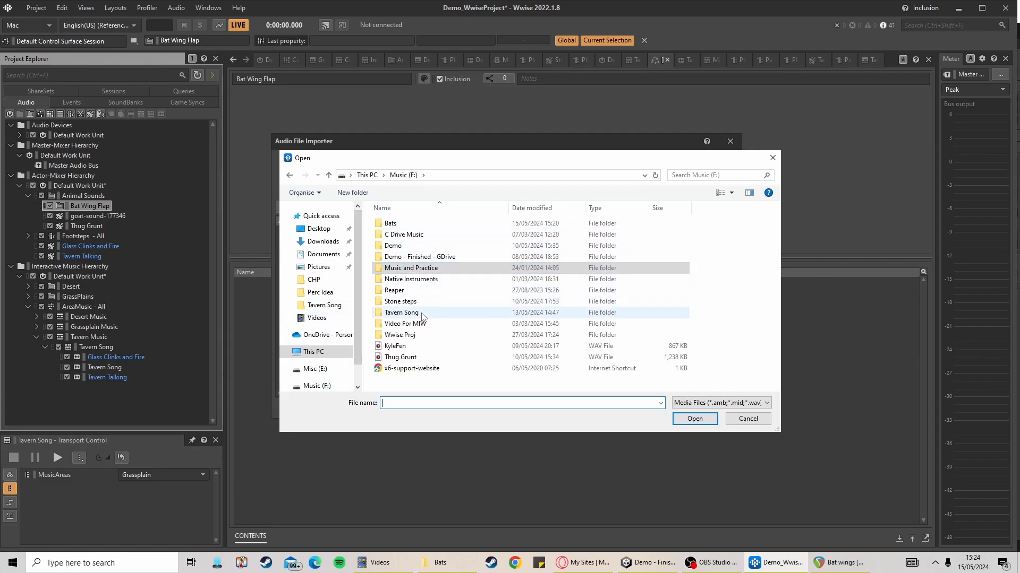
double_click(401, 223)
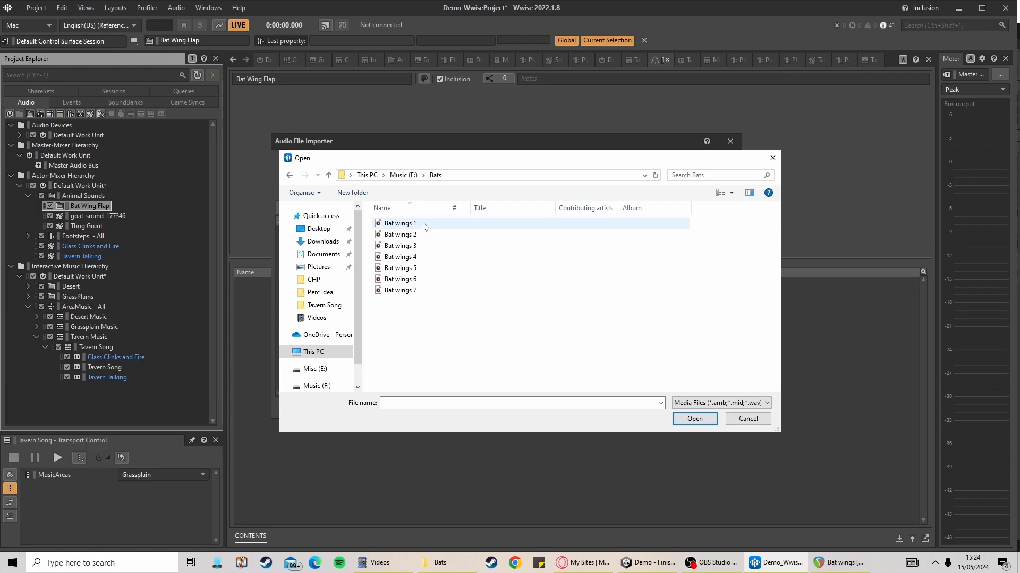
click(423, 223)
shift+click(428, 291)
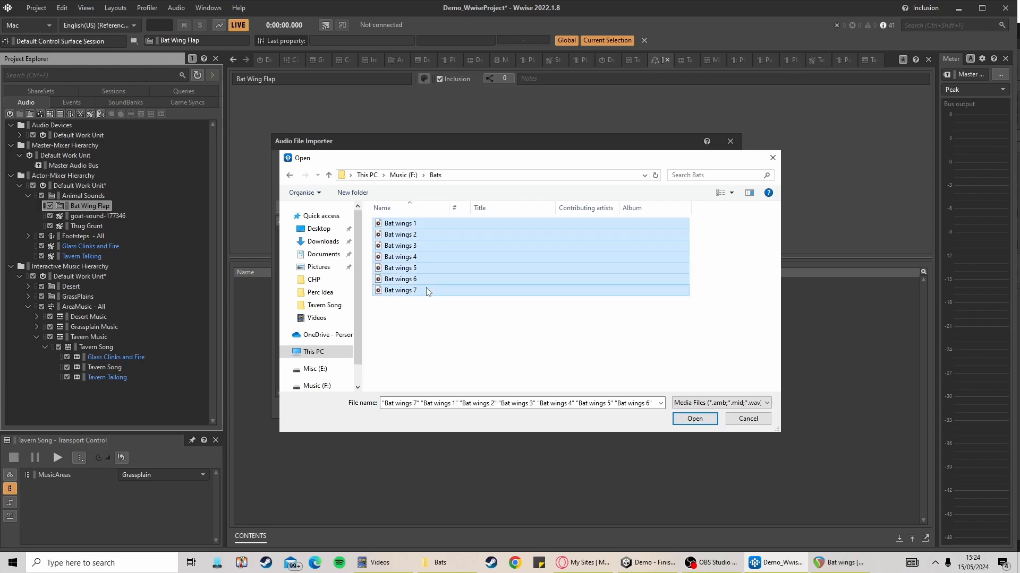
click(694, 419)
click(673, 409)
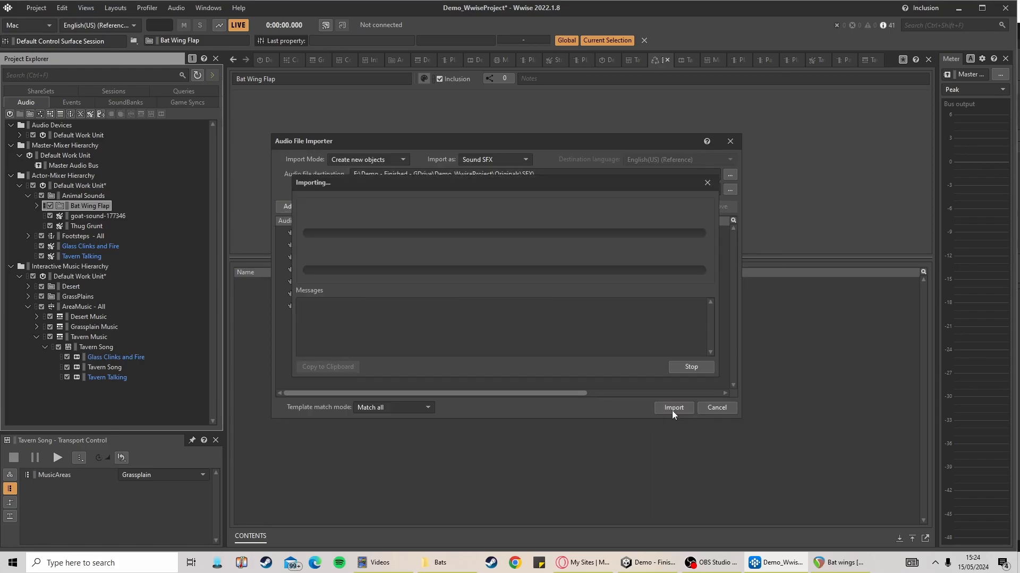
Expand the Bat Wing Flap folder and audition Bat wings 1 and Bat wings 2
click(37, 206)
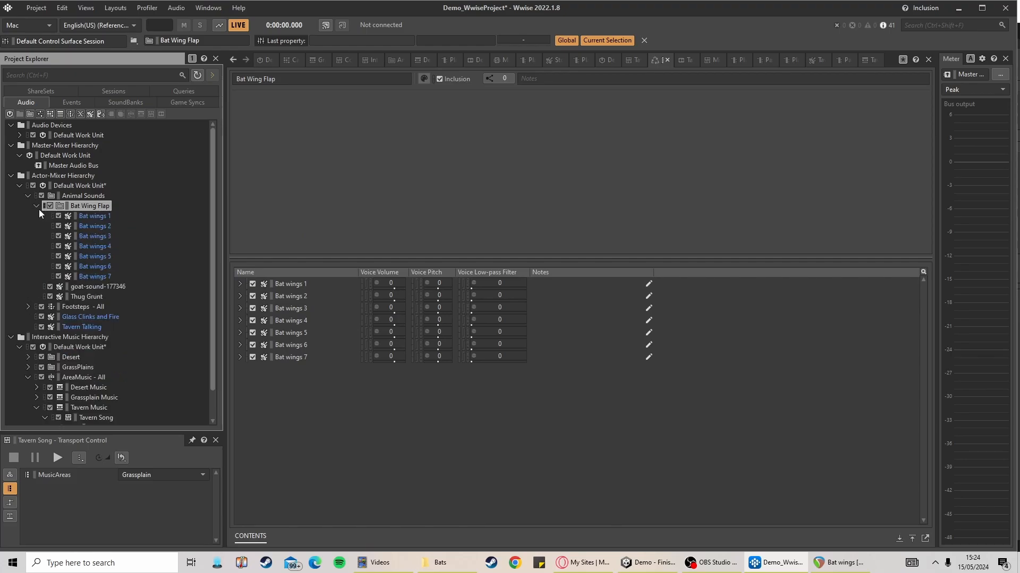
click(94, 216)
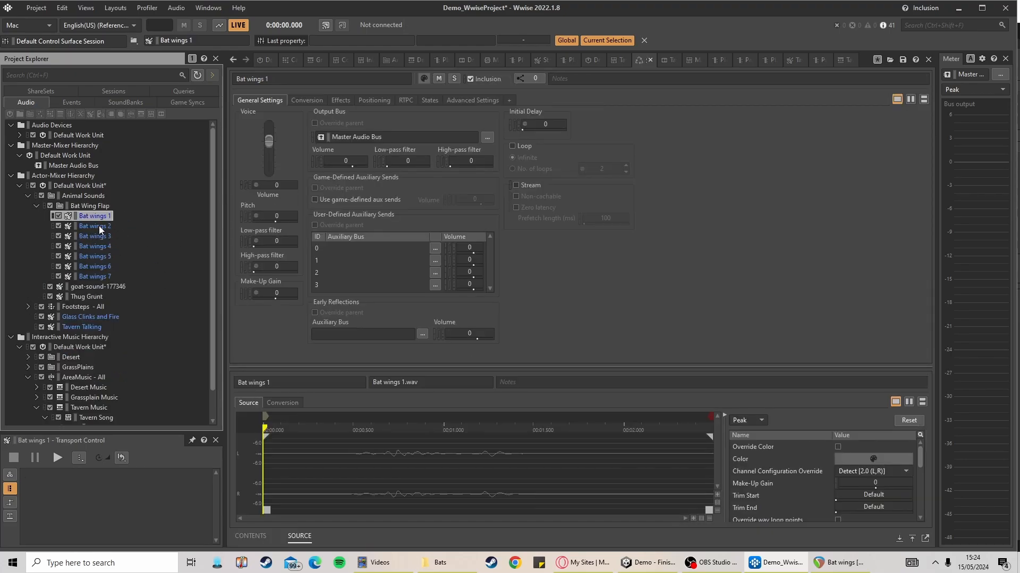
key(space)
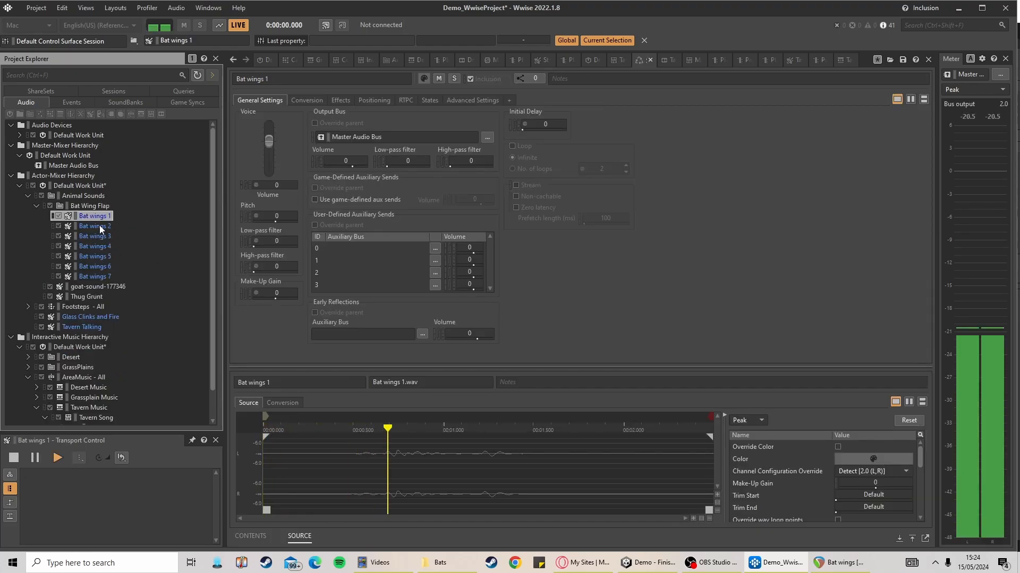
click(94, 226)
key(space)
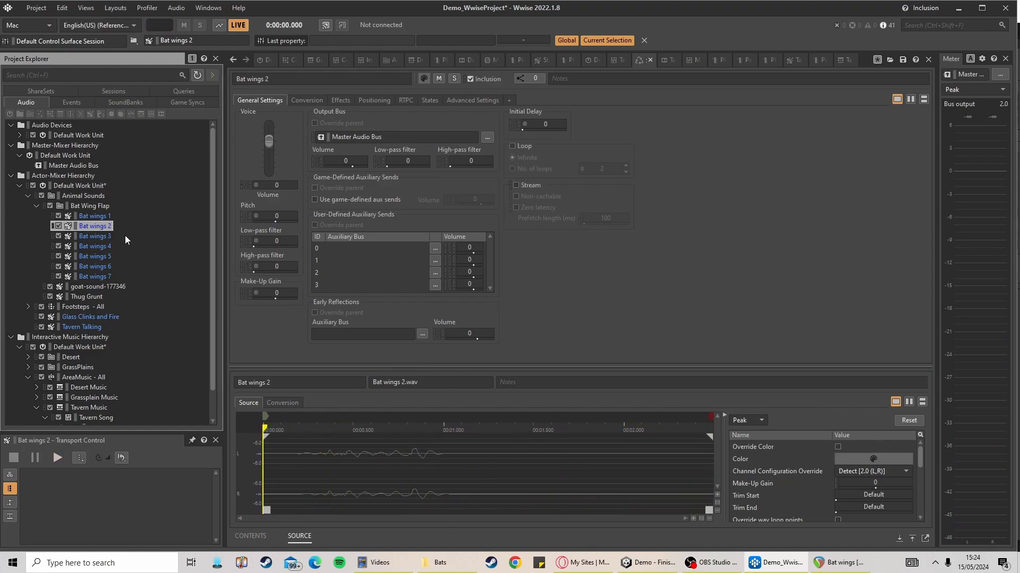
Set the voice volume of Bat wings 3 to 8 and audition it
click(101, 235)
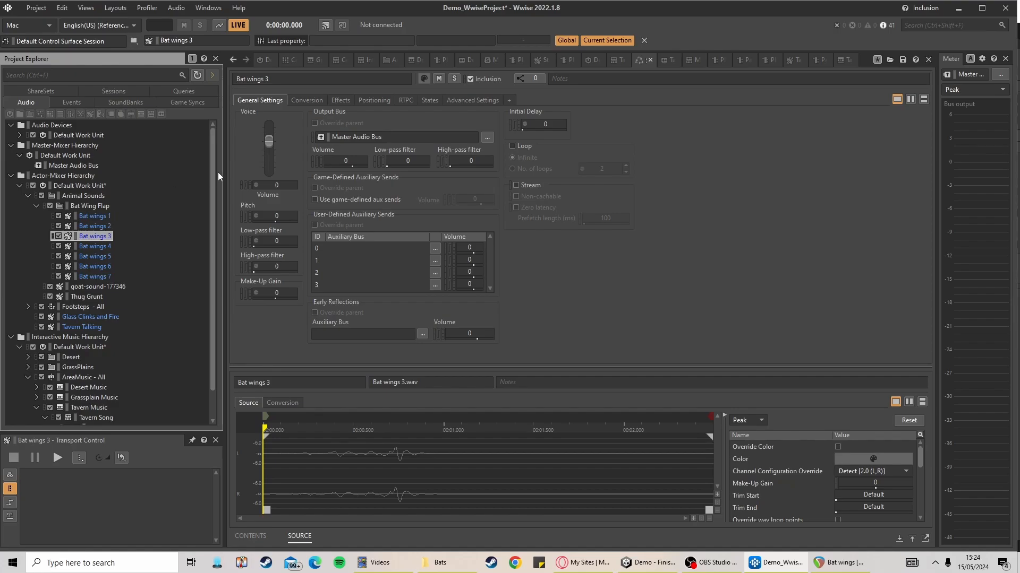
drag(269, 141, 269, 132)
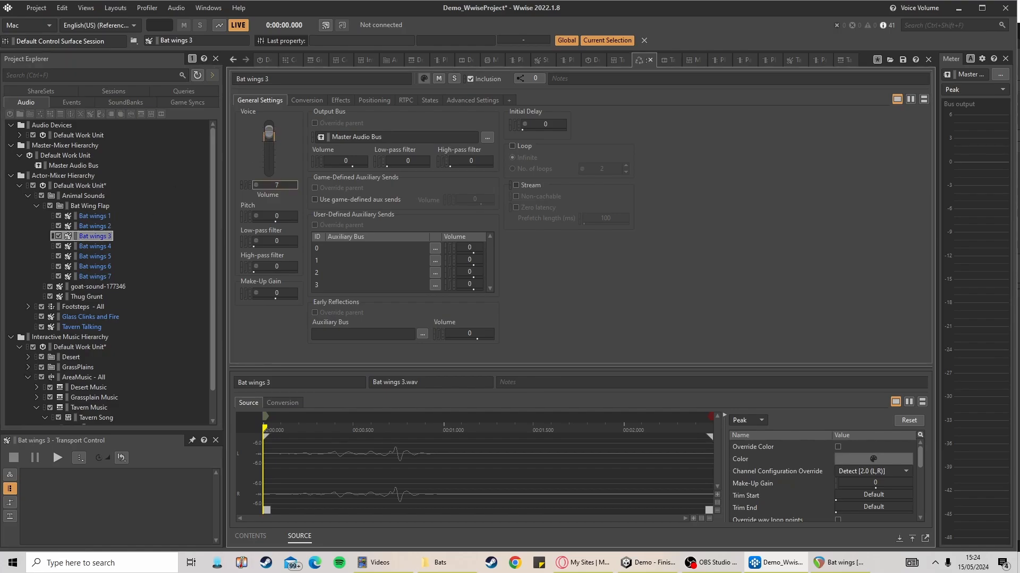
click(98, 234)
key(space)
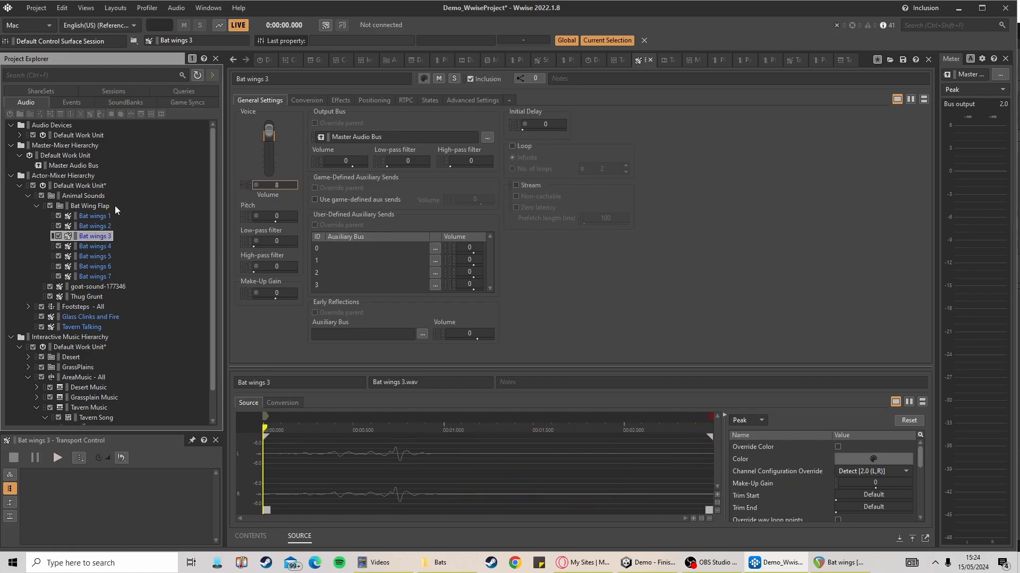
Raise the voice volume of Bat wings 1, set that of Bat wings 2 to 8, and audition Bat wings 2
click(114, 205)
click(100, 215)
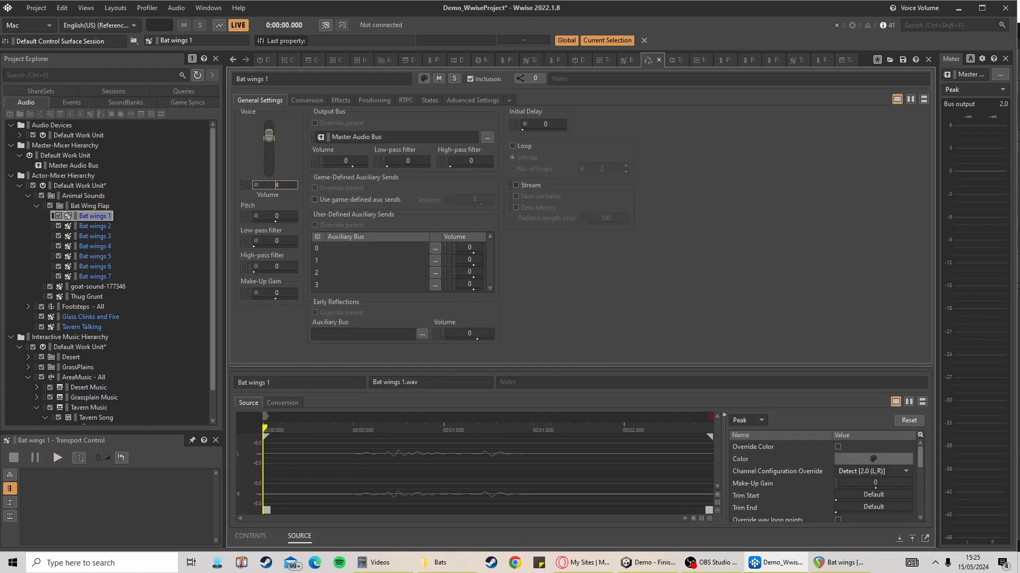
drag(269, 135, 268, 131)
click(102, 225)
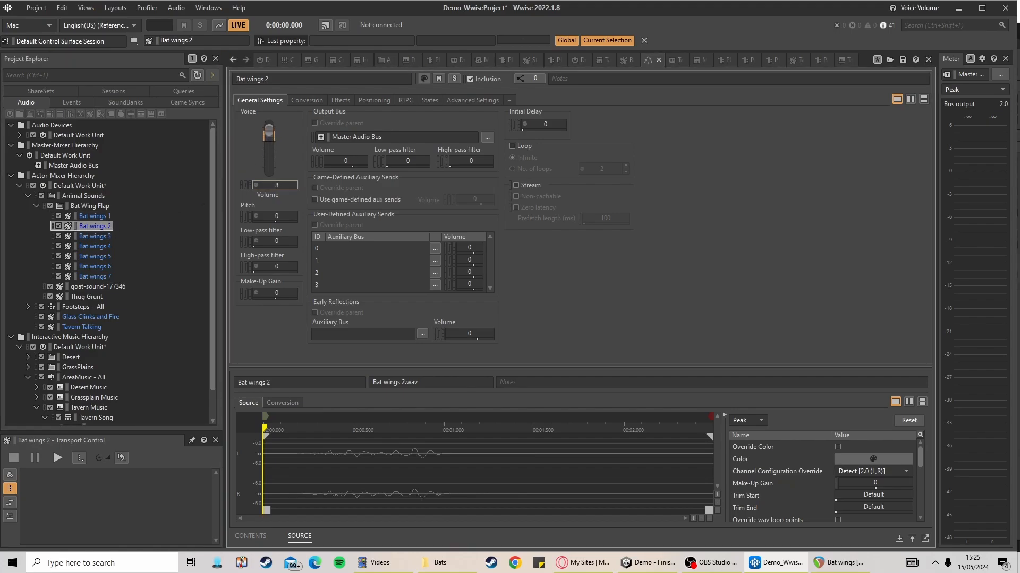
click(97, 227)
key(space)
Set the voice volume of Bat wings 4 to 8 and audition it
click(95, 246)
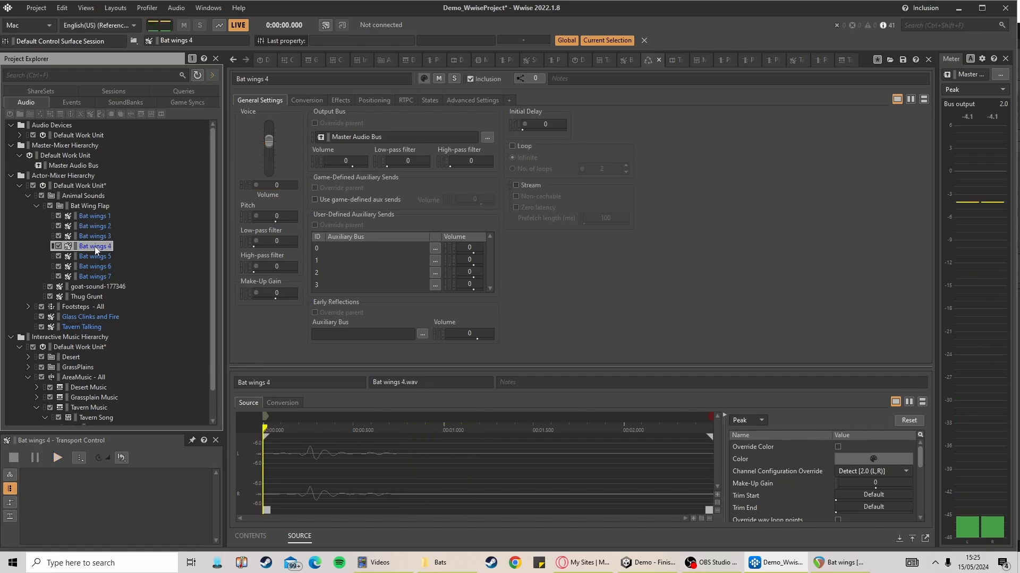
drag(269, 141, 269, 132)
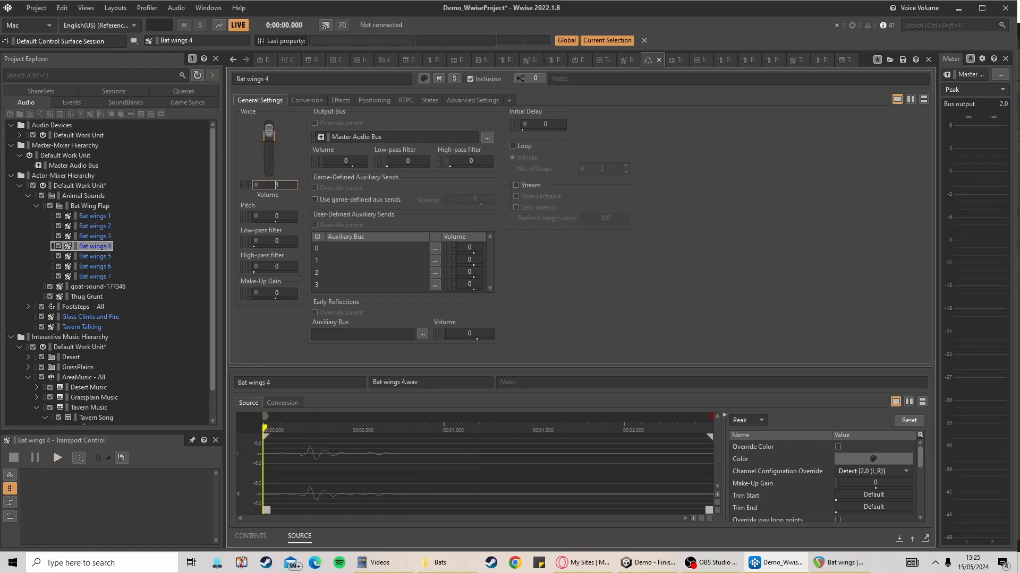
key(space)
Try the Matrix Reverb Tunnel1 preset in the first effect slot of Bat wings 4 and audition the sound
click(340, 100)
click(248, 149)
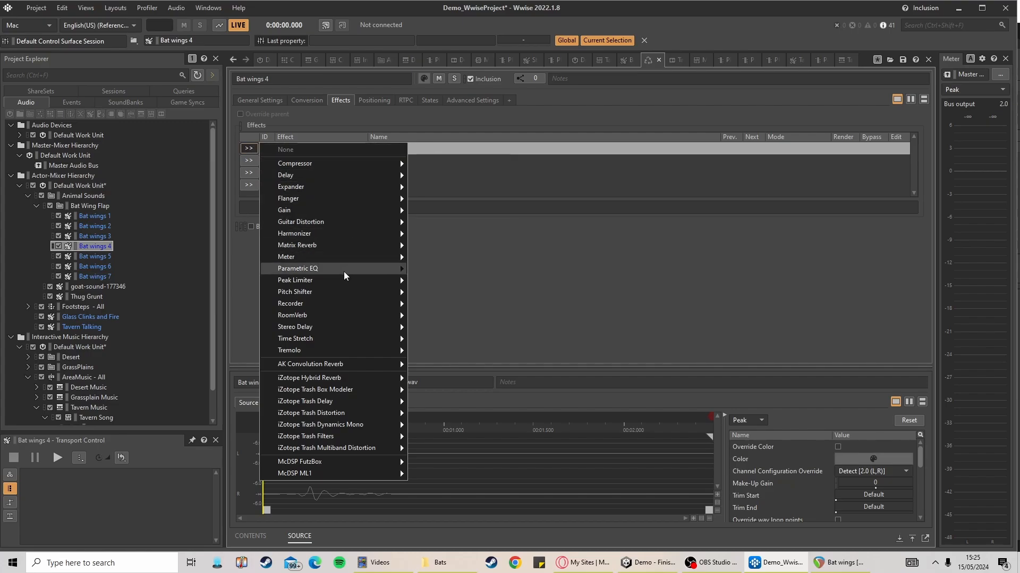
mouse_move(343, 244)
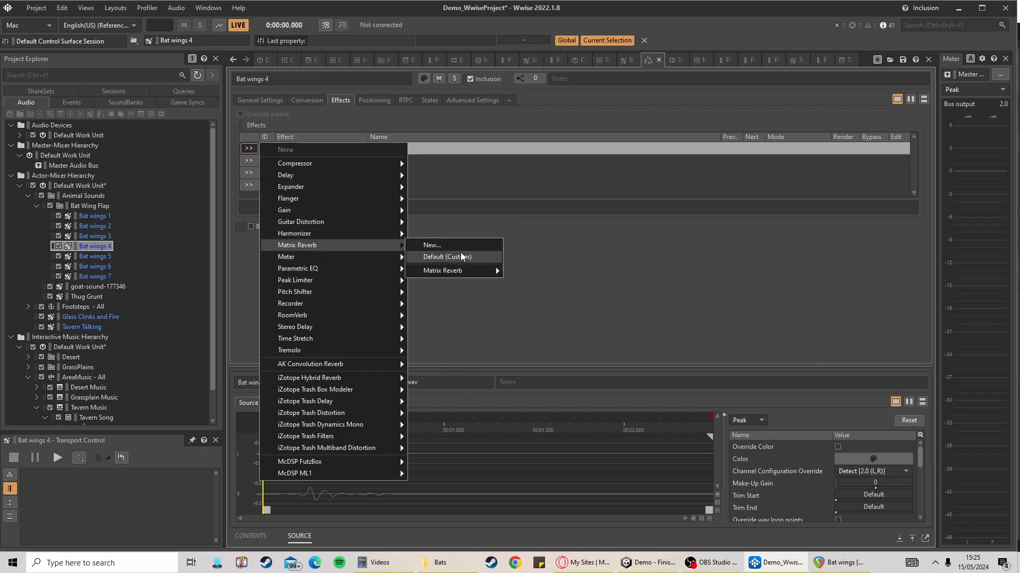
mouse_move(468, 270)
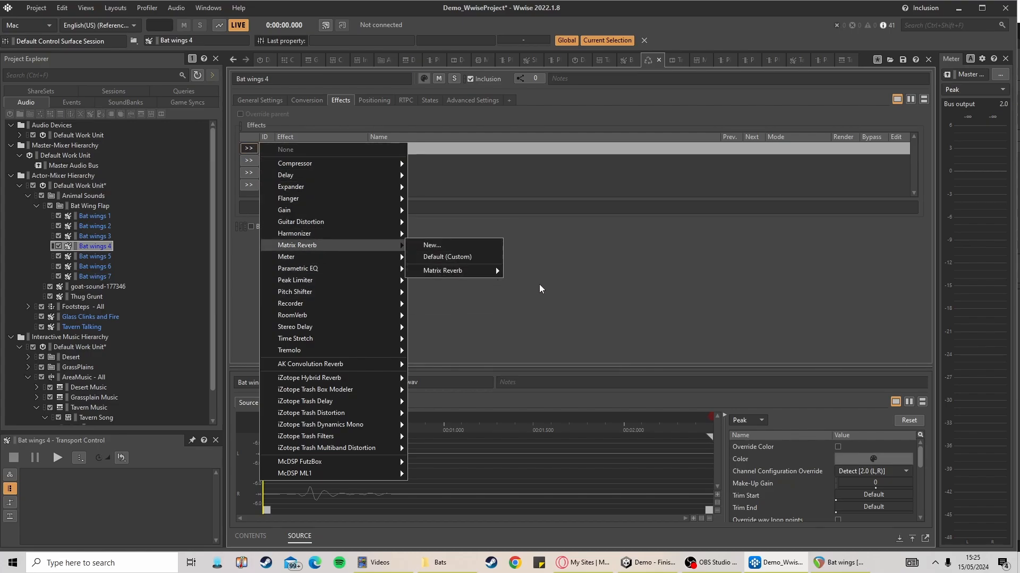
click(541, 364)
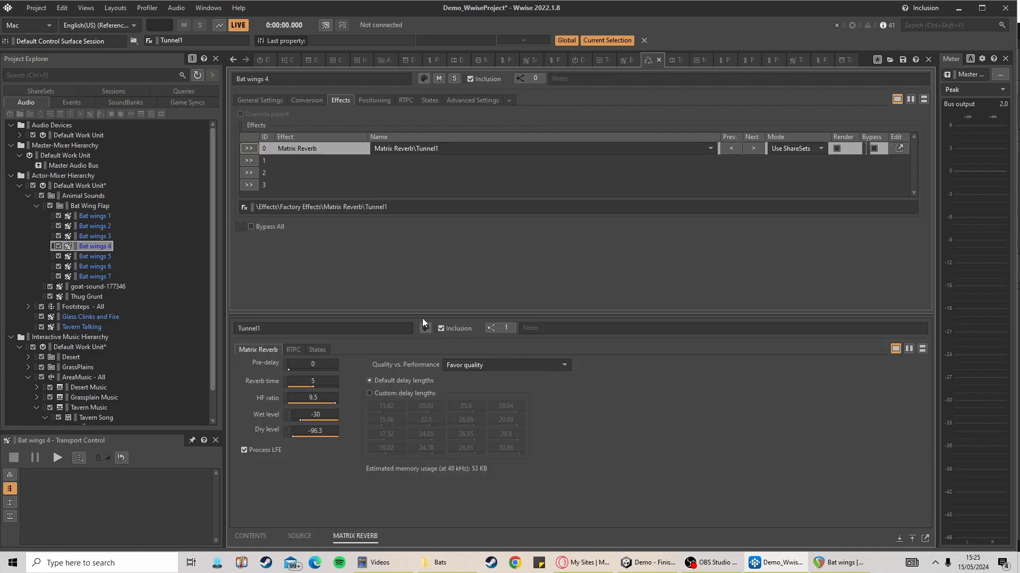
click(100, 246)
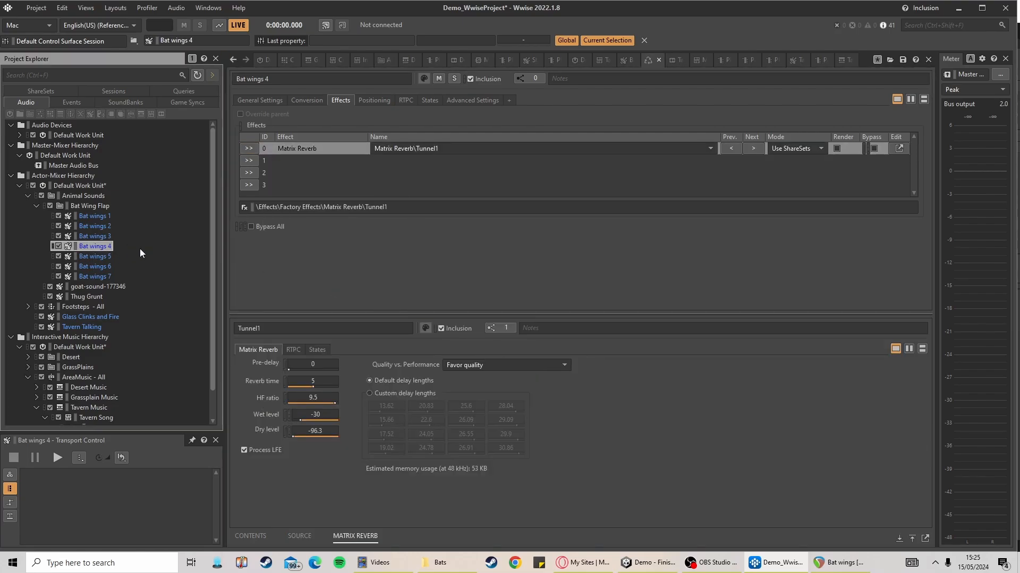
click(259, 101)
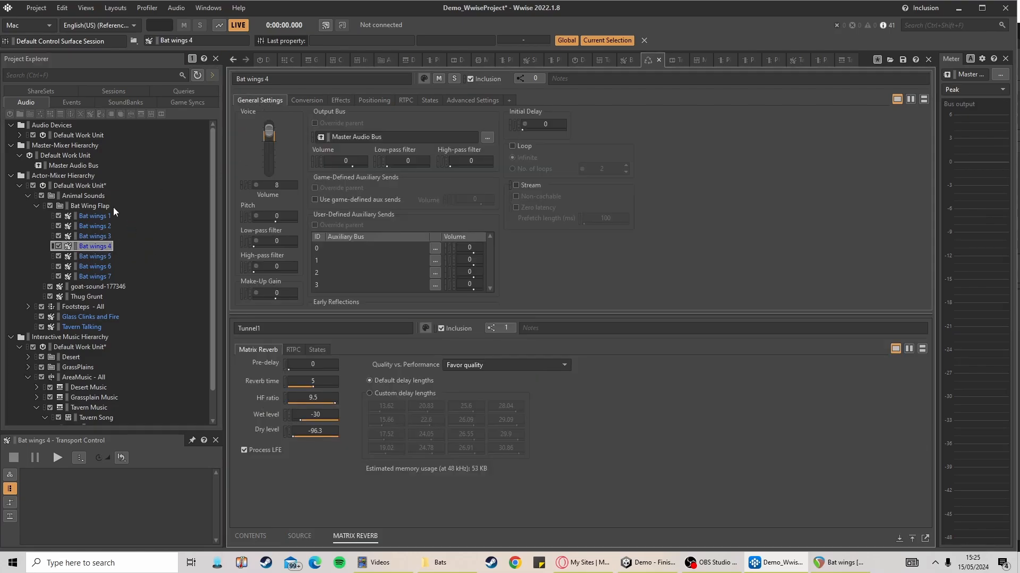
key(space)
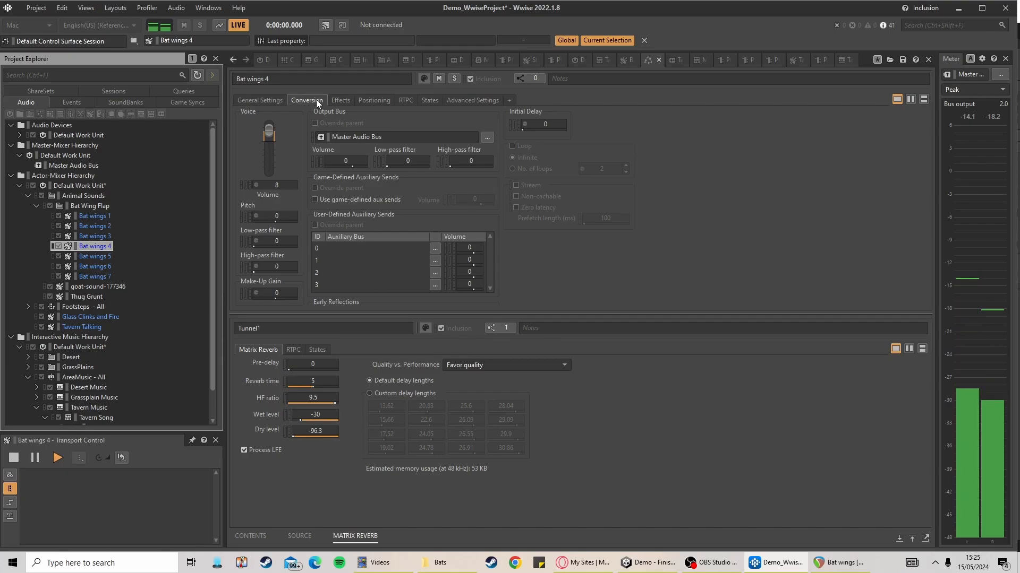
Try replacing the Matrix Reverb on Bat wings 4 with the default custom RoomVerb and audition the sound
click(317, 100)
click(344, 102)
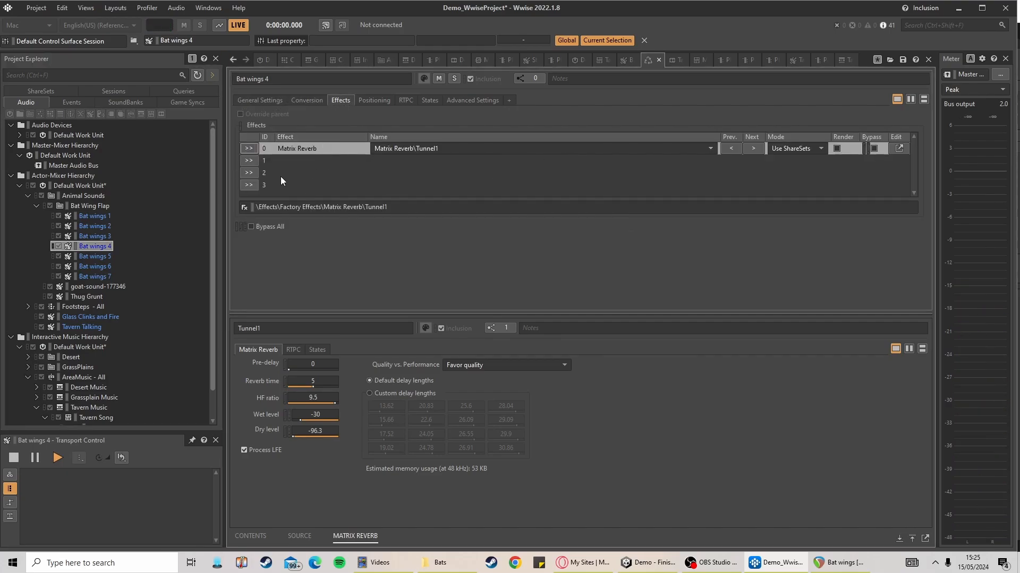
click(249, 151)
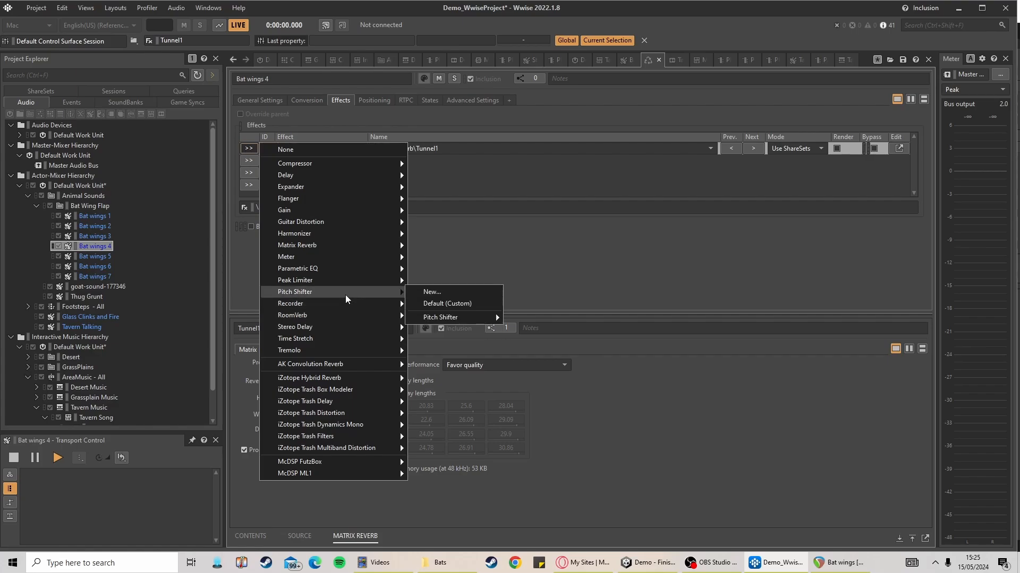
mouse_move(377, 316)
click(447, 327)
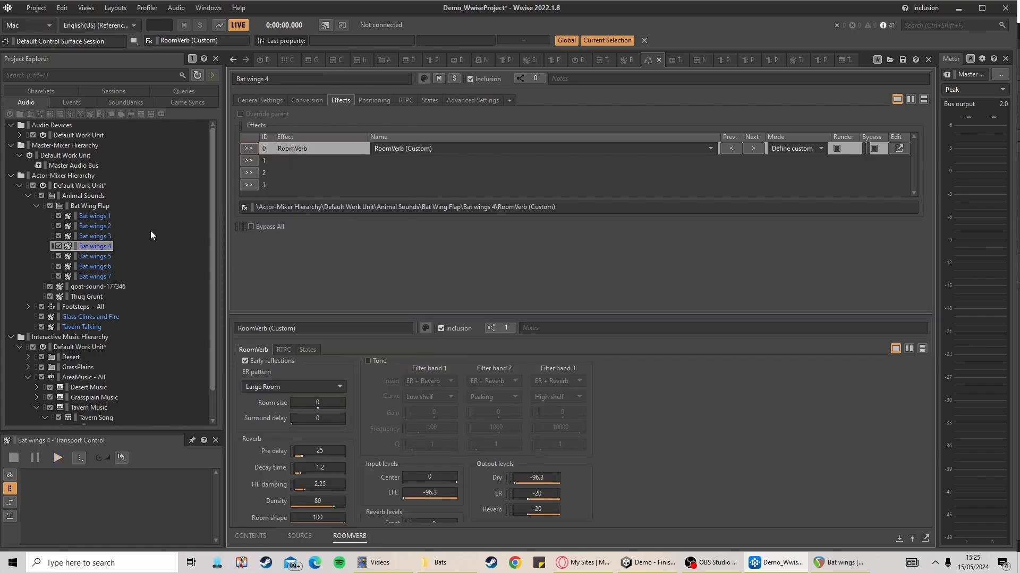
click(99, 248)
key(space)
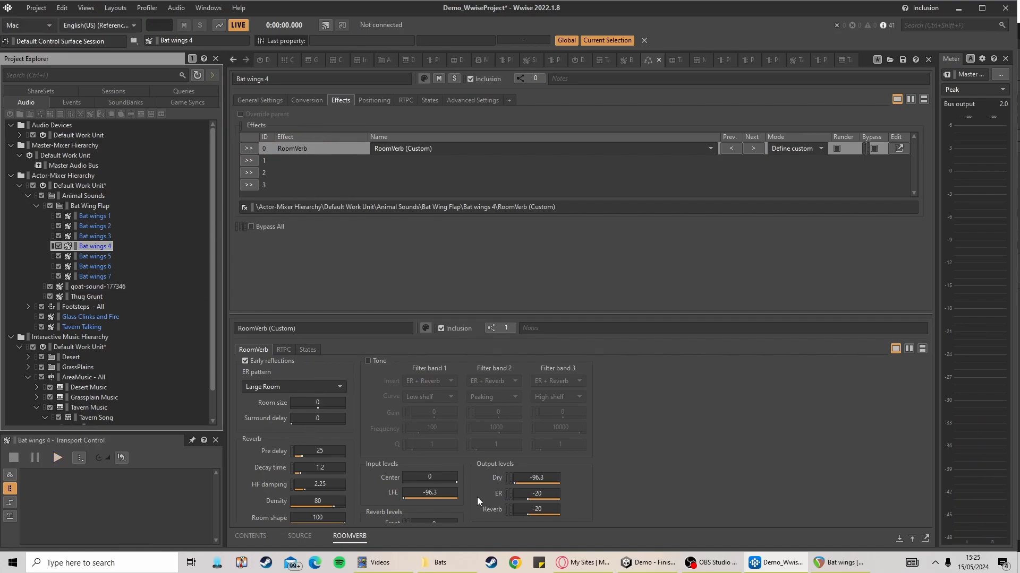
Look over the RoomVerb presets for Bat wings 4 and remove the effect from its first slot
click(297, 536)
click(261, 536)
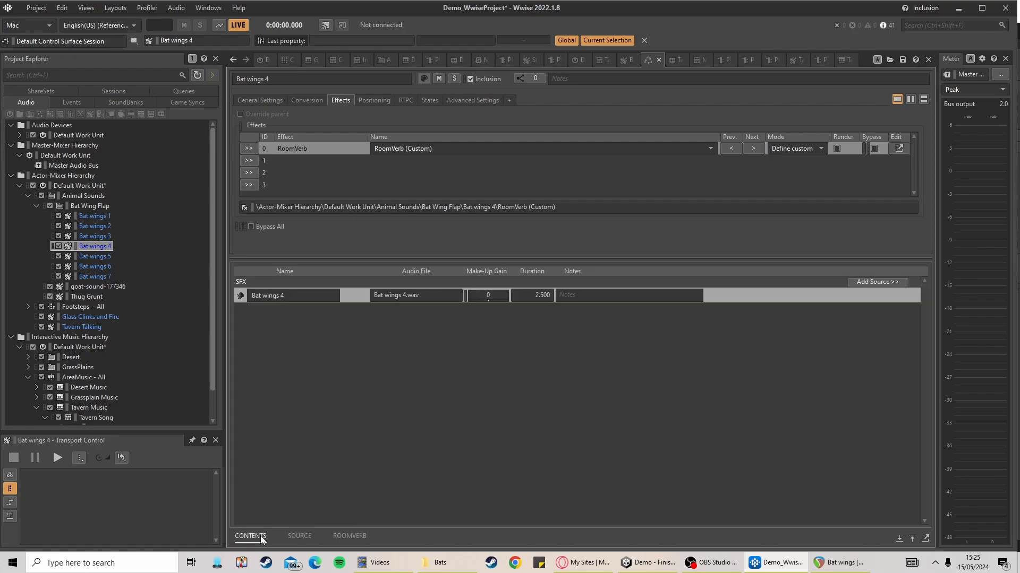
click(351, 536)
click(248, 148)
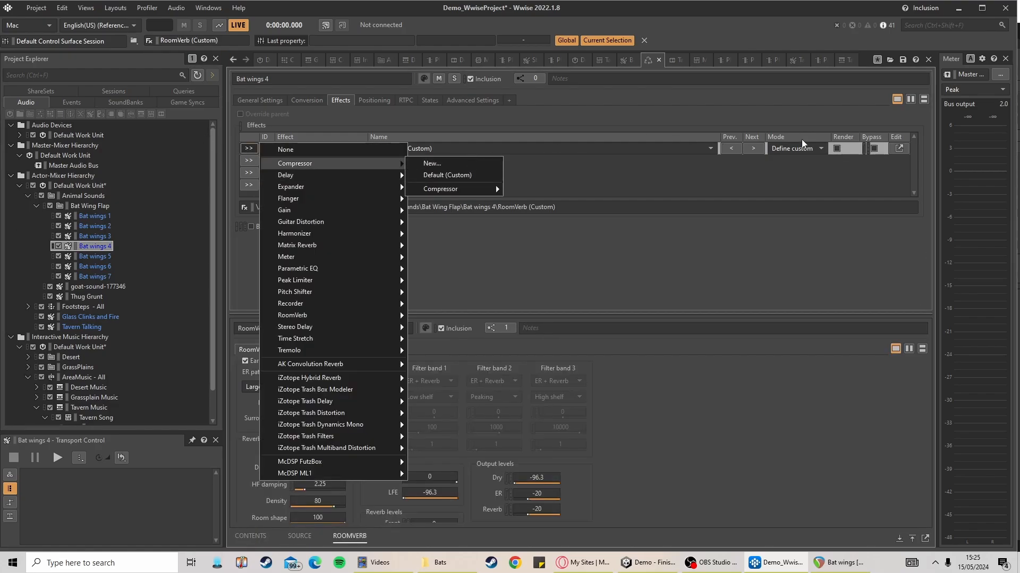
click(434, 149)
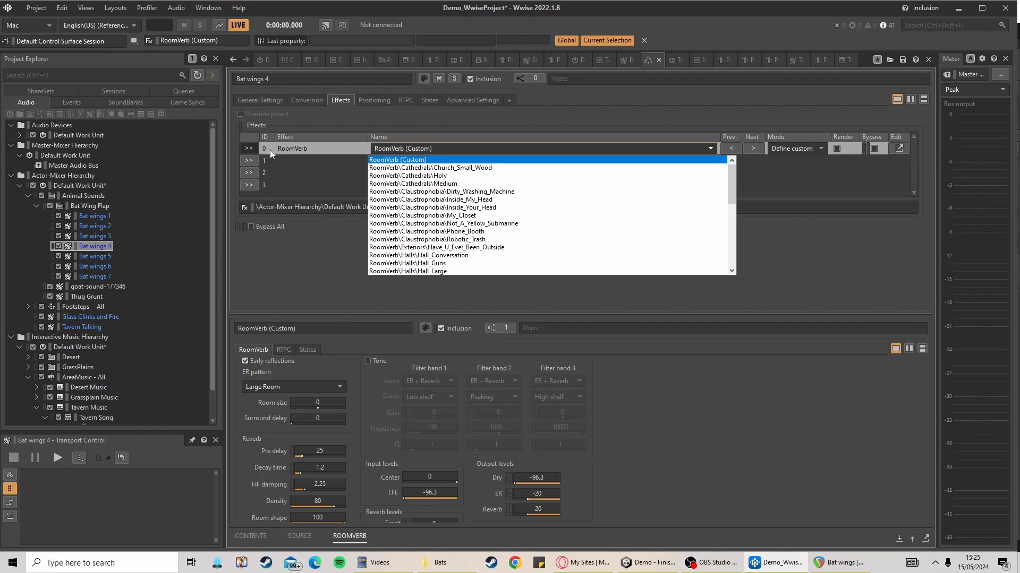
click(253, 149)
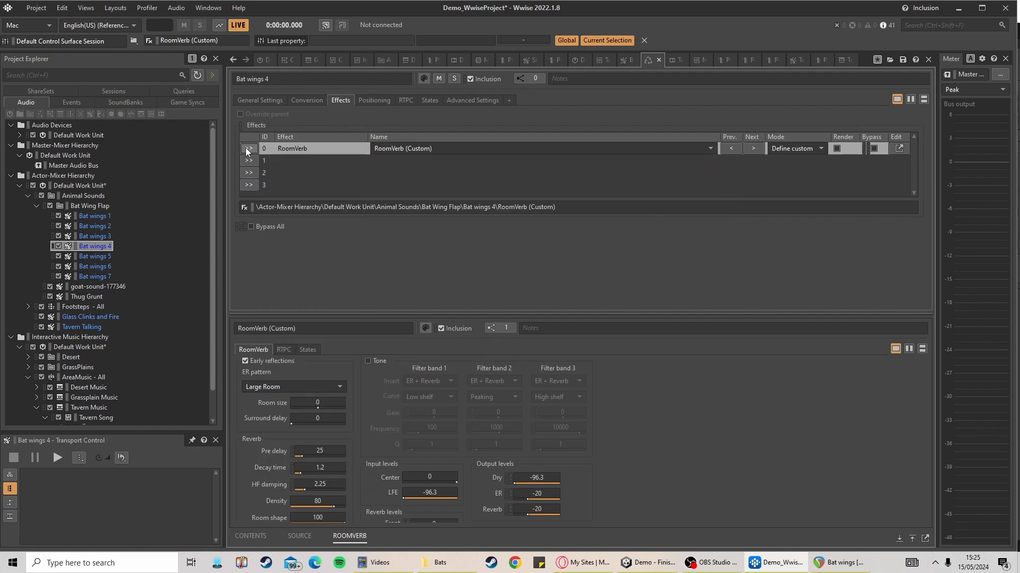
click(246, 149)
click(299, 149)
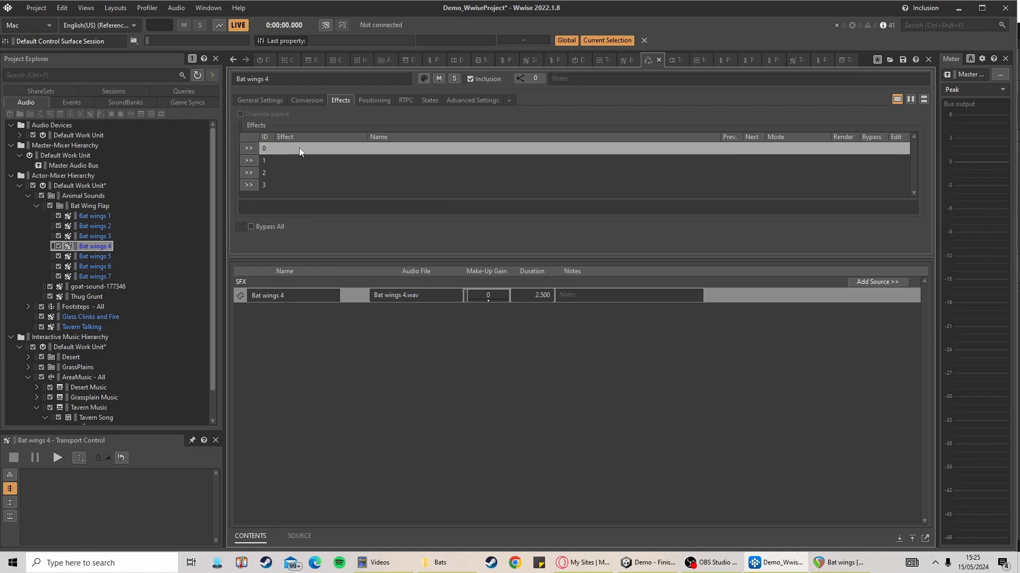
Set the voice volume of Bat wings 5 to 8 and audition the sound
click(91, 256)
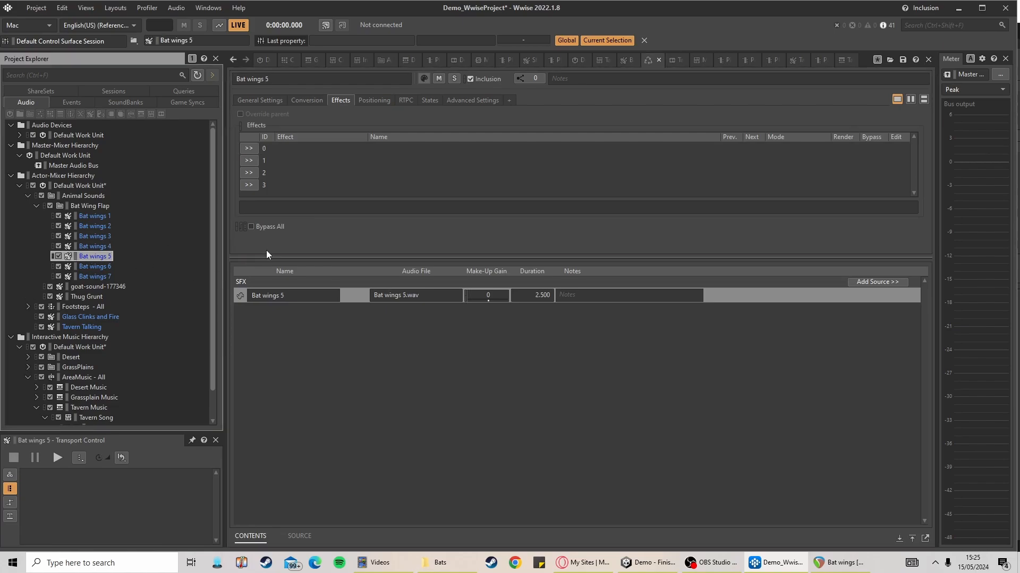
click(245, 101)
click(276, 185)
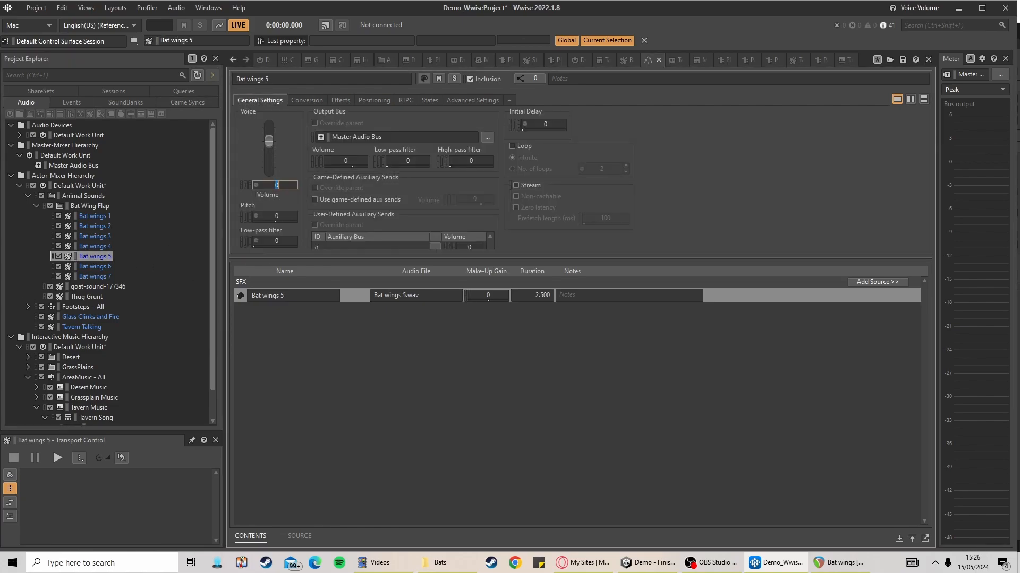
drag(269, 141, 269, 131)
key(space)
click(838, 562)
click(778, 562)
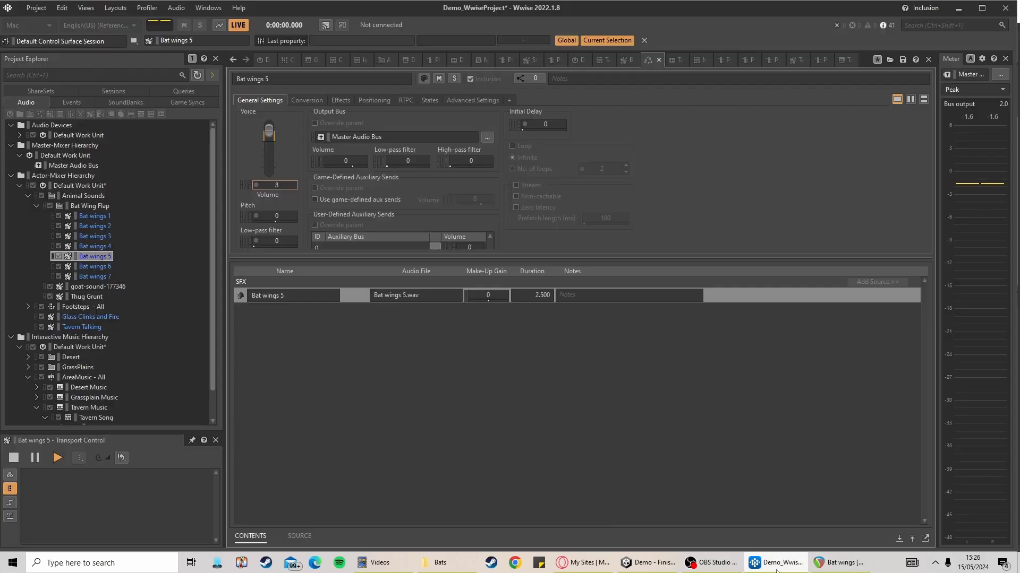
Raise the voice volume of Bat wings 6 to 8 and audition the sound
click(110, 266)
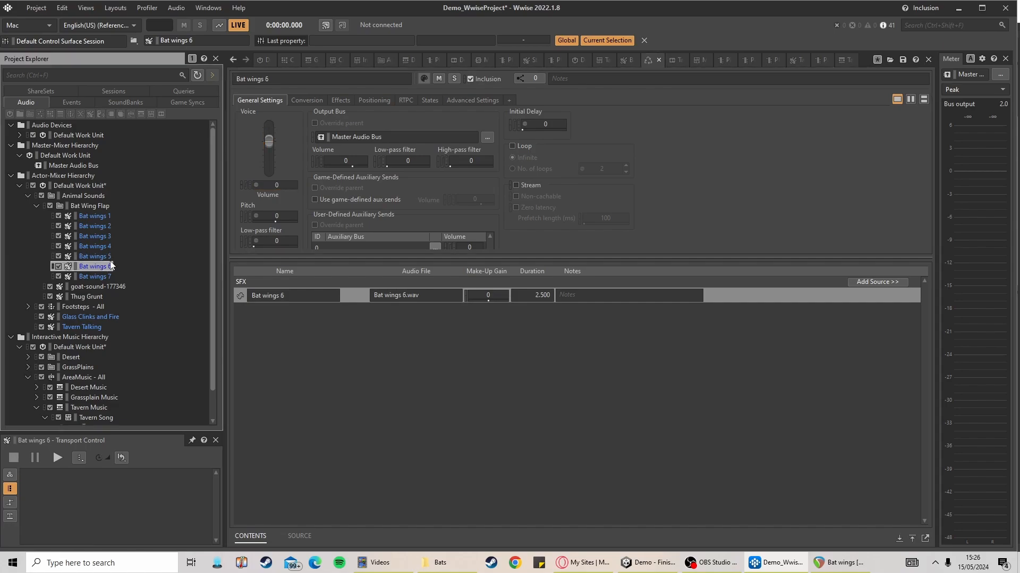
drag(269, 142, 269, 131)
key(space)
Set the voice volume of Bat wings 7 to 8 and play it back
click(104, 276)
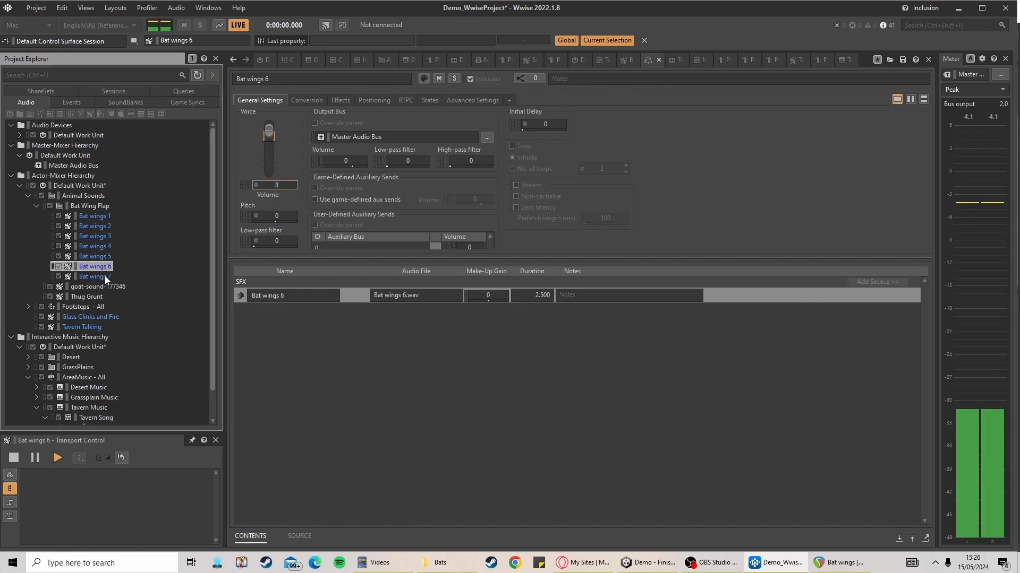
click(277, 185)
drag(268, 139, 269, 131)
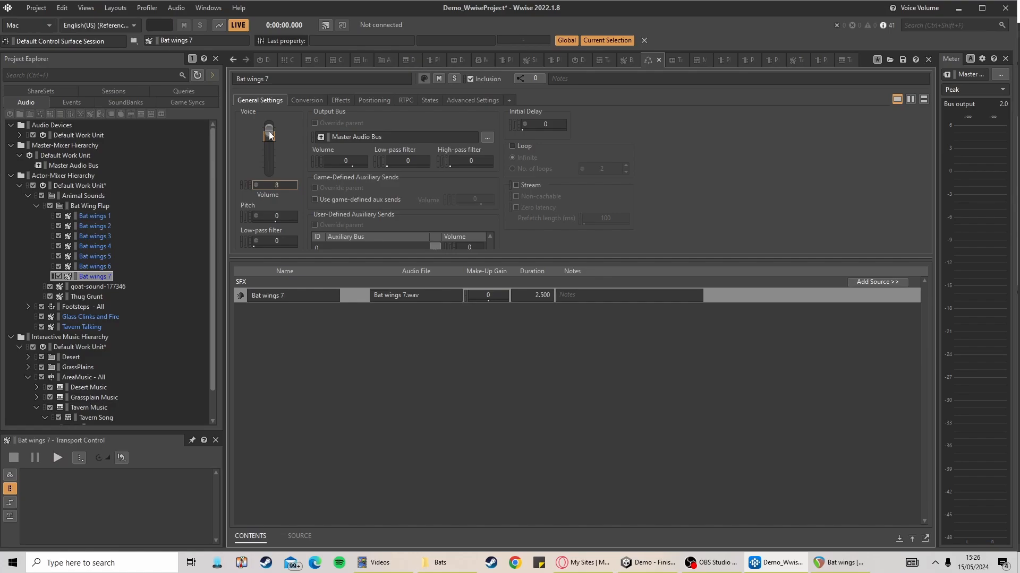
key(space)
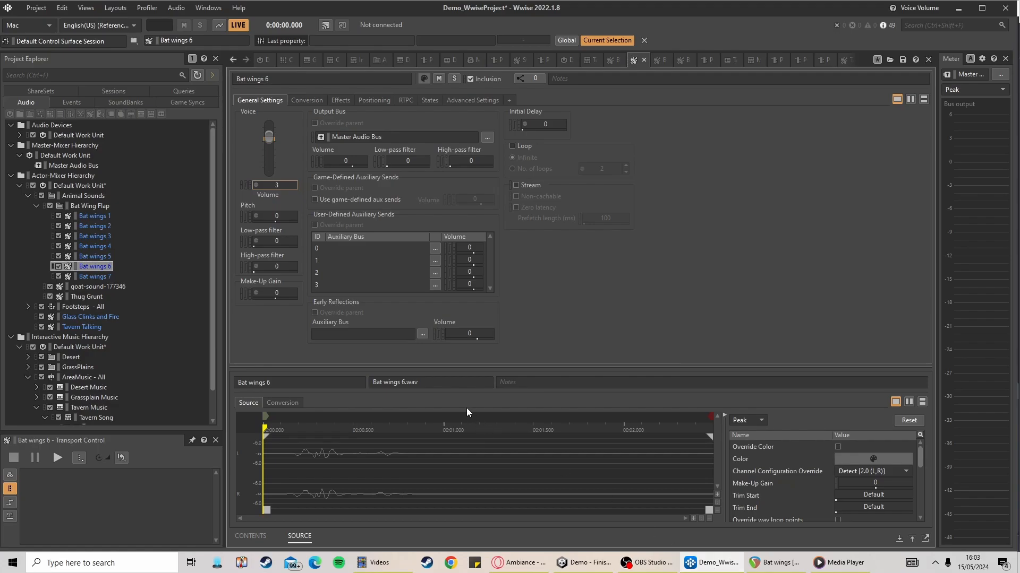
Switch to Unity and examine the footstep event markers on the player character's Walk Down animation
click(775, 563)
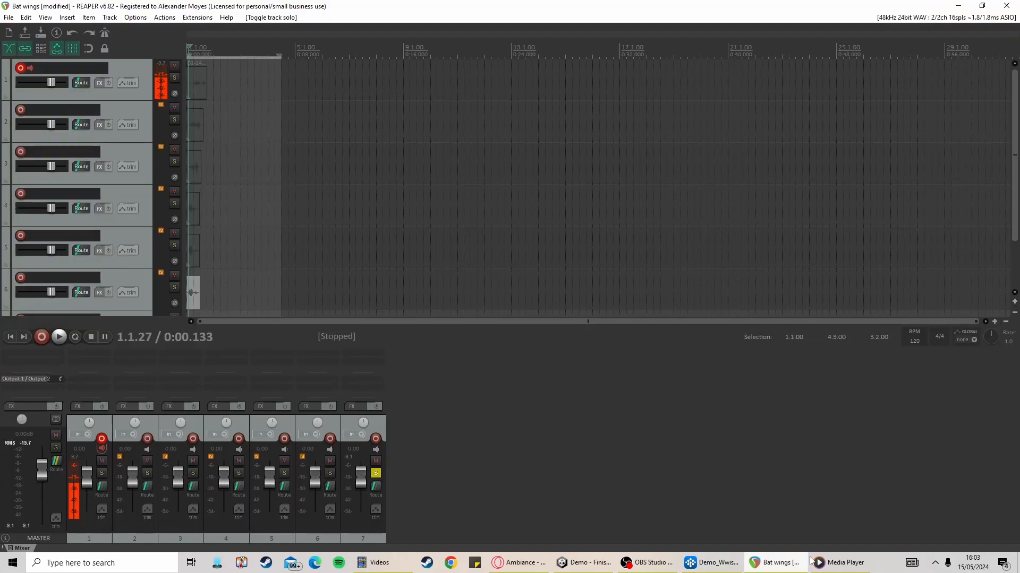
click(583, 563)
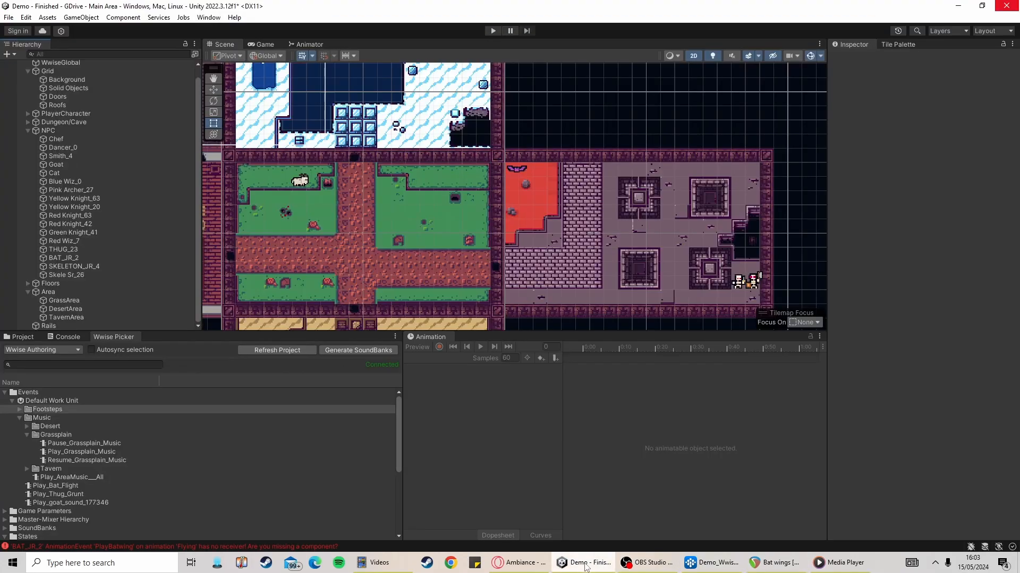
click(514, 170)
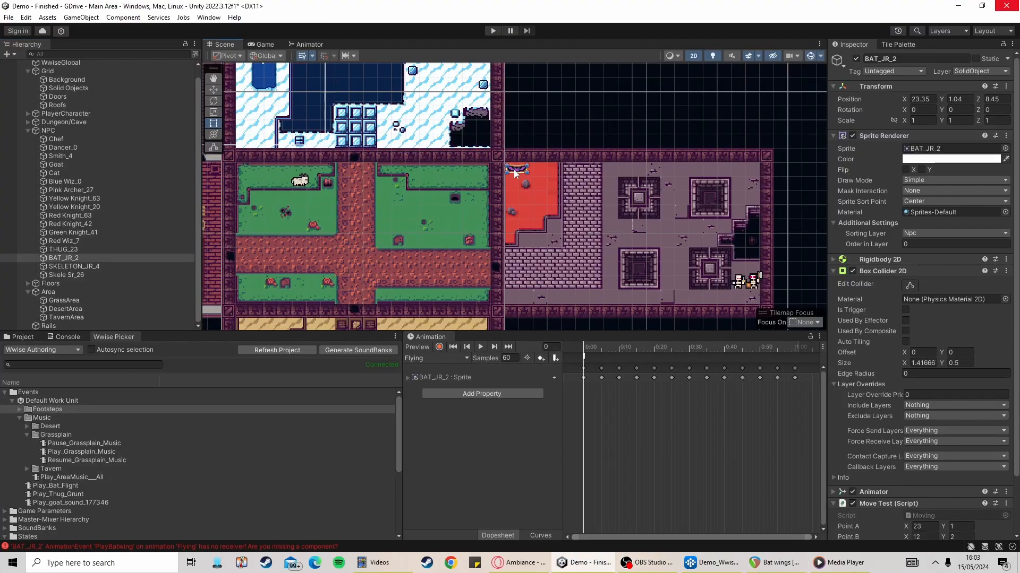
middle_drag(286, 150, 666, 258)
scroll(562, 183, up, 5)
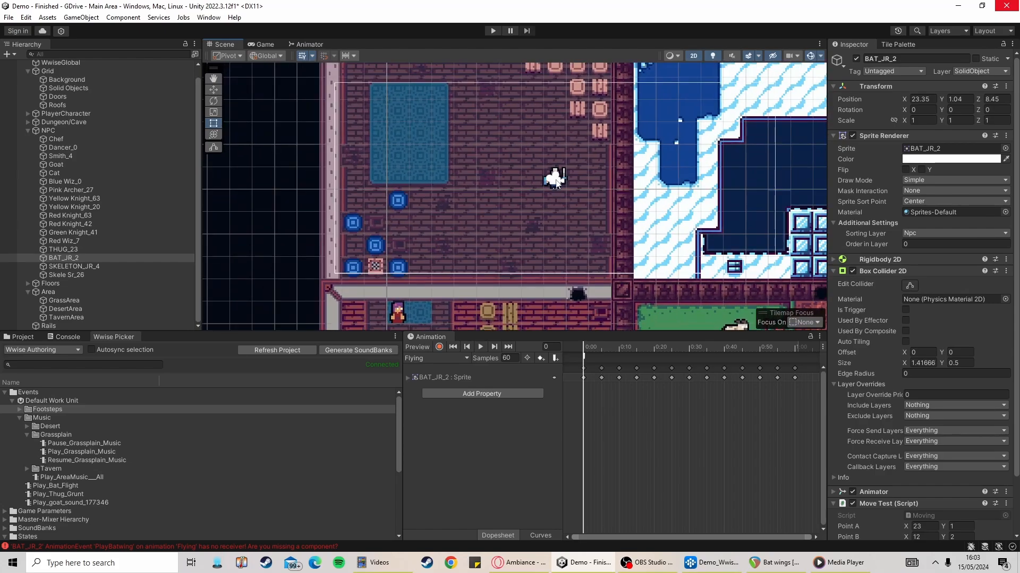
click(555, 178)
click(437, 358)
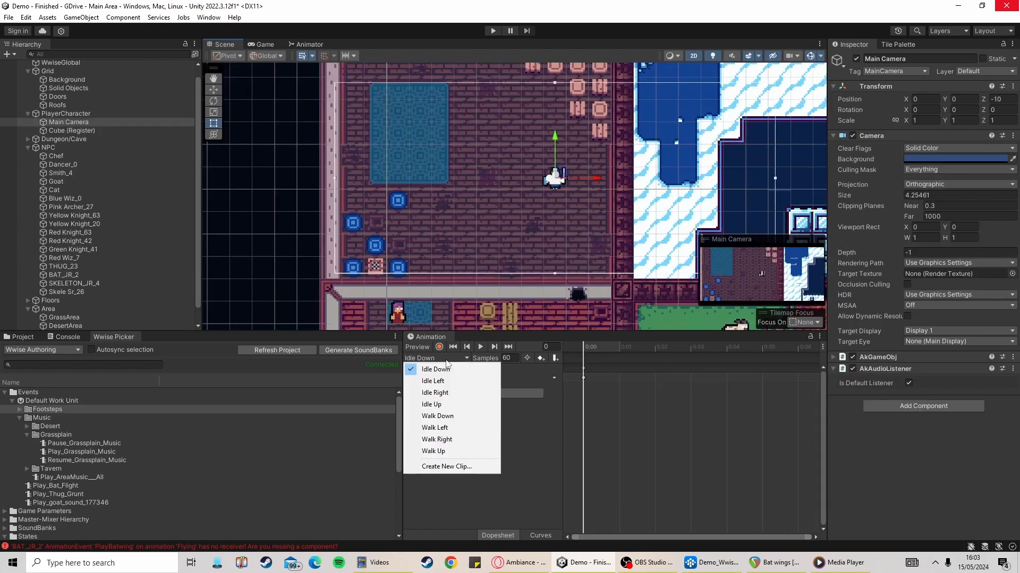
click(433, 416)
scroll(584, 361, up, 2)
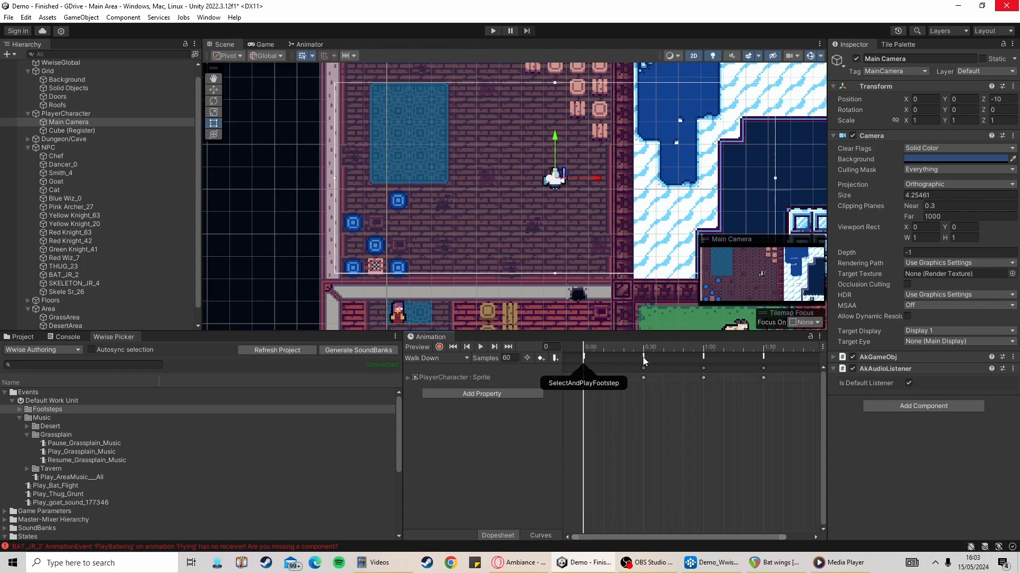
scroll(604, 267, down, 2)
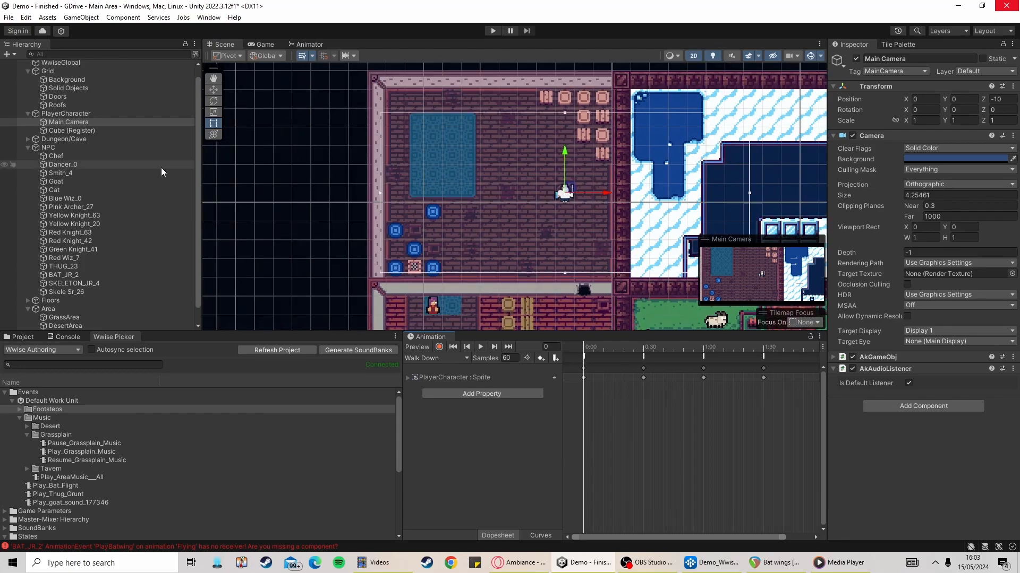
Open the PlayerController script from the PlayerCharacter object and read its terrain check and footstep functions
click(154, 114)
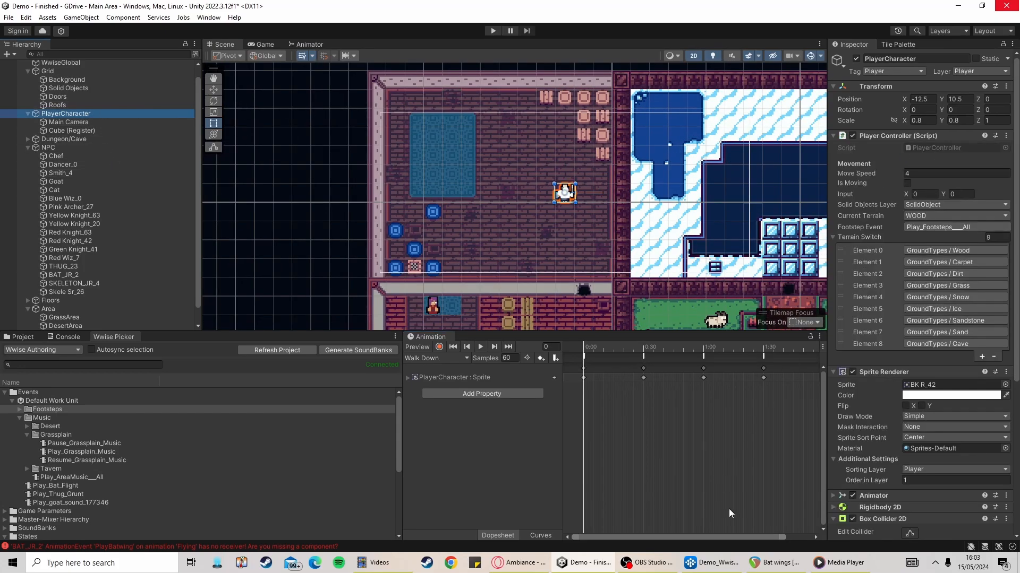
double_click(956, 148)
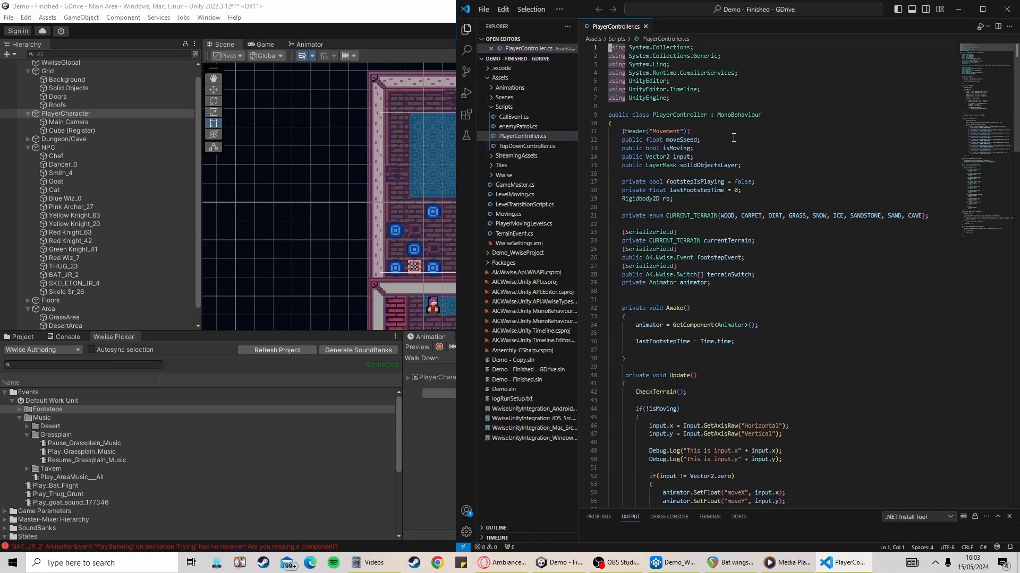
scroll(751, 220, down, 20)
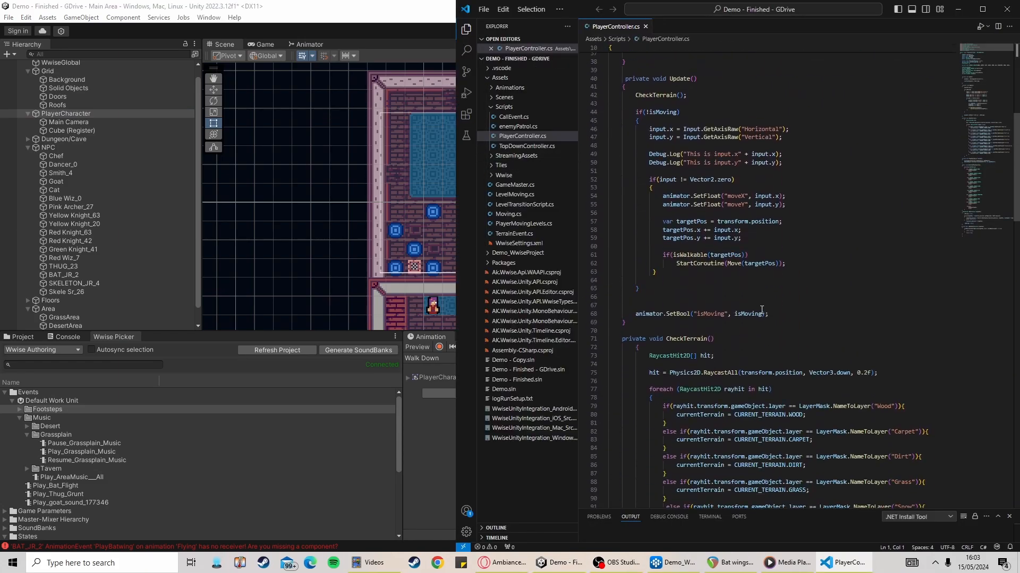
scroll(759, 313, down, 4)
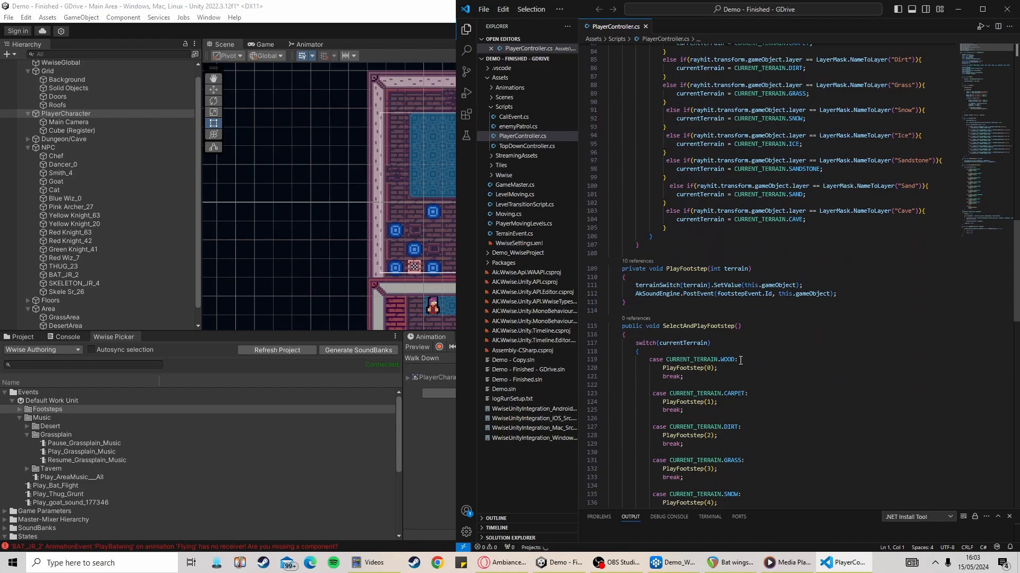
Return to Unity, select BAT_JR_2 in the scene and open the Moving script of its Move Test component to read it
click(415, 180)
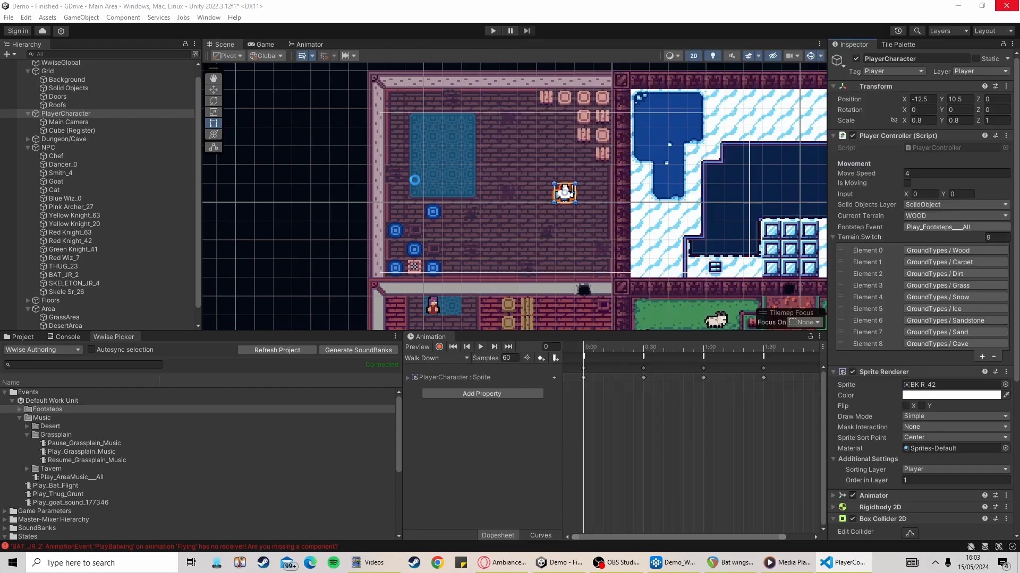
middle_drag(595, 238, 293, 116)
middle_drag(700, 197, 527, 188)
click(531, 177)
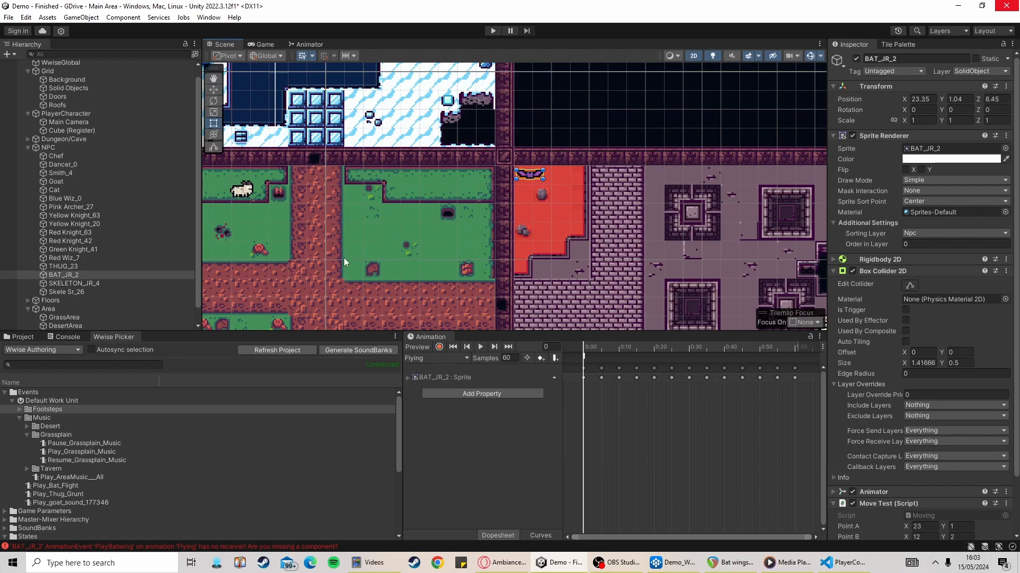
middle_drag(343, 257, 636, 282)
middle_drag(380, 162, 405, 239)
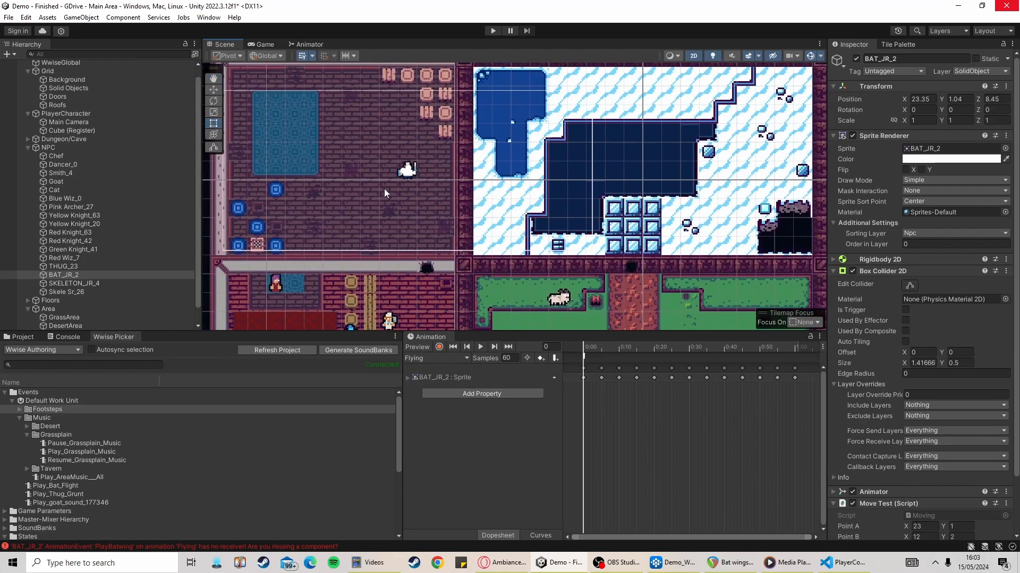
middle_drag(517, 262, 226, 100)
middle_drag(542, 217, 509, 217)
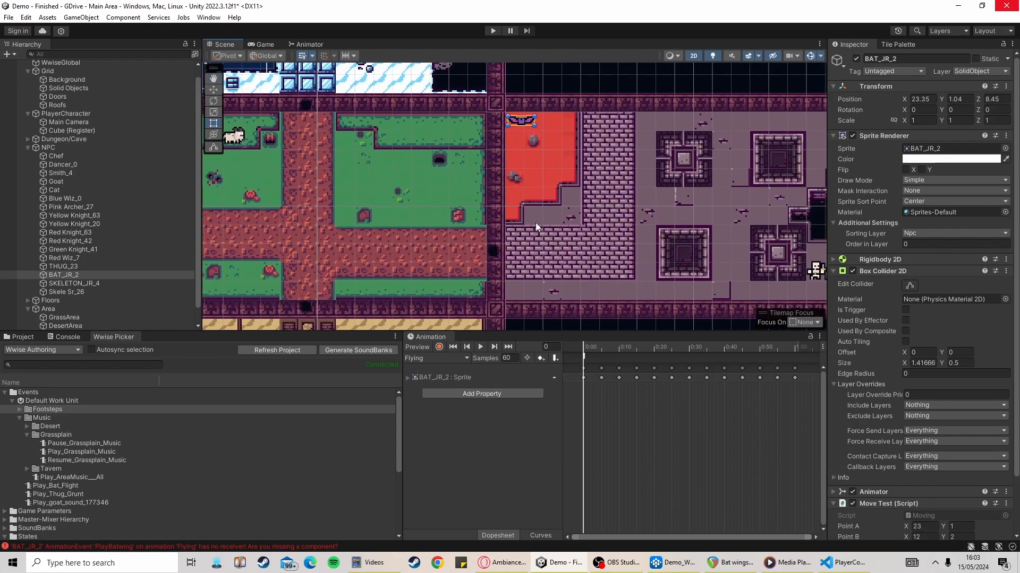
scroll(620, 321, down, 2)
scroll(920, 346, down, 3)
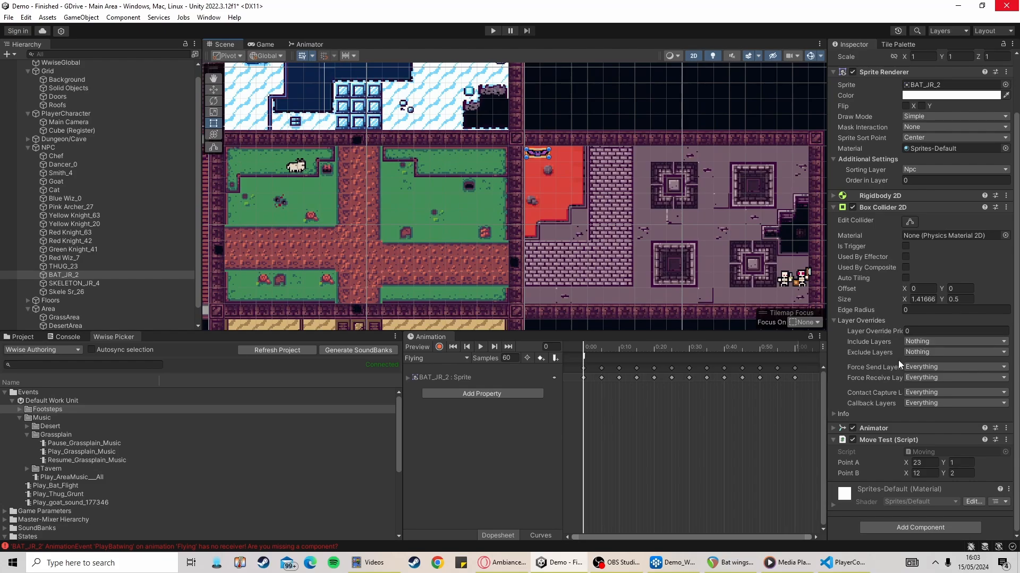
double_click(928, 452)
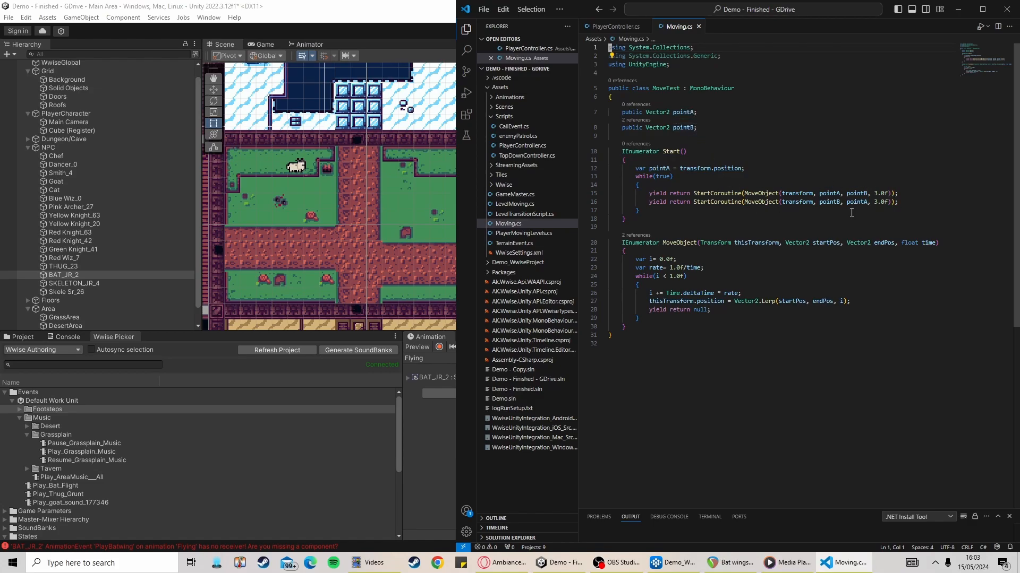
Go back to Unity, reselect BAT_JR_2 and examine the animation event at the start of its Flying clip
click(433, 222)
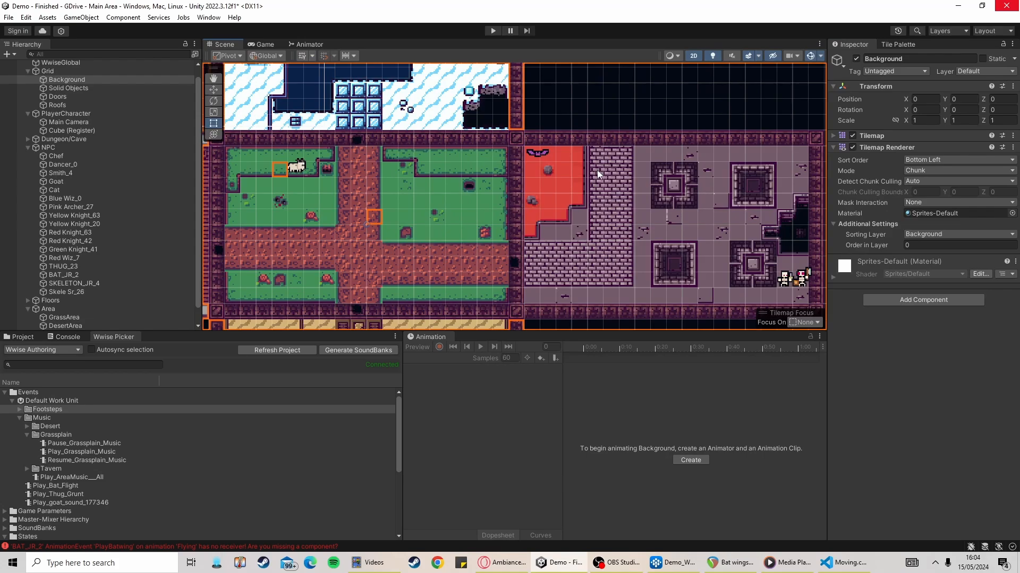
click(544, 155)
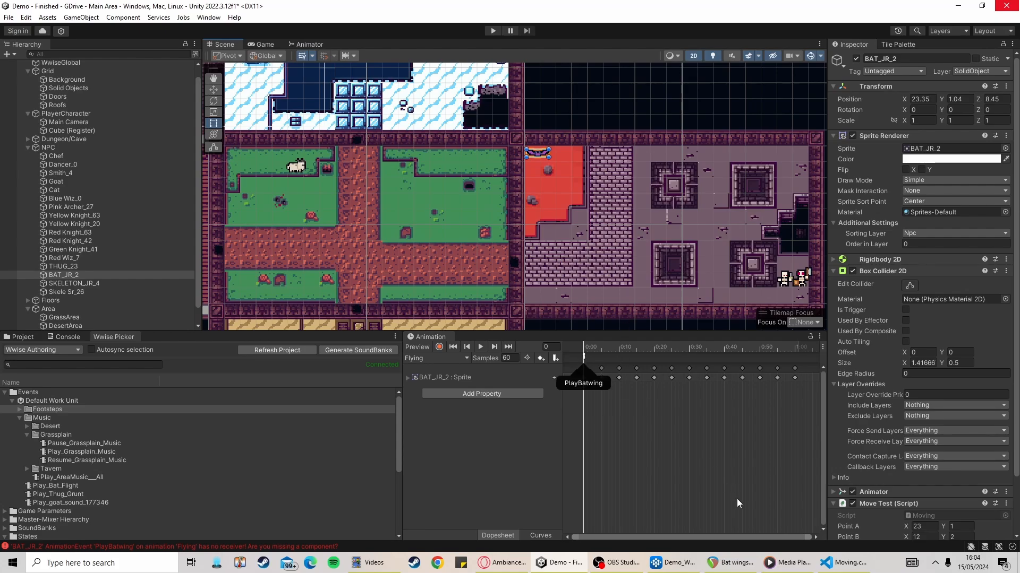
Switch to Wwise and collapse the Tavern Music container in the Interactive Music Hierarchy
click(672, 562)
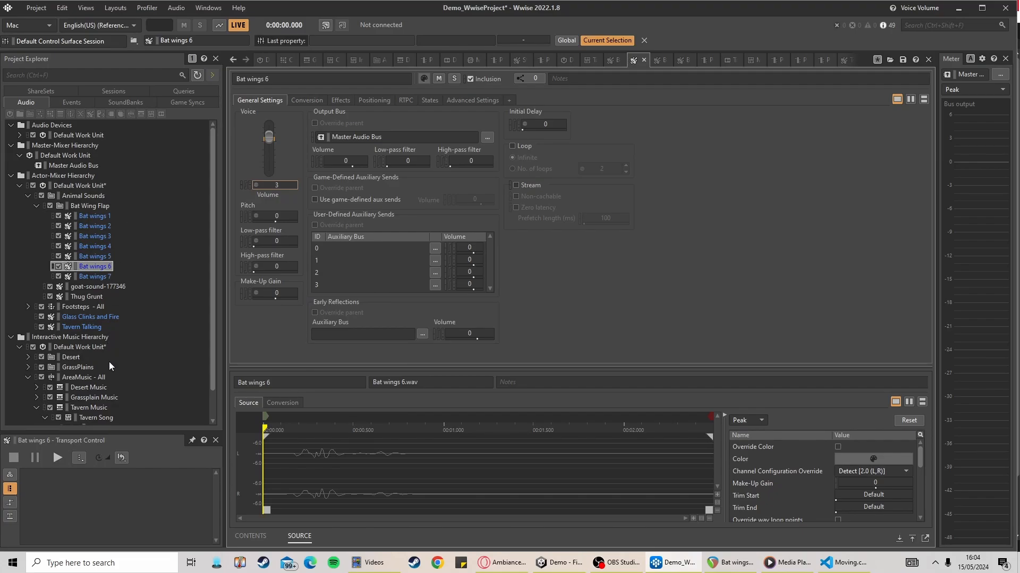
scroll(110, 374, down, 1)
click(39, 377)
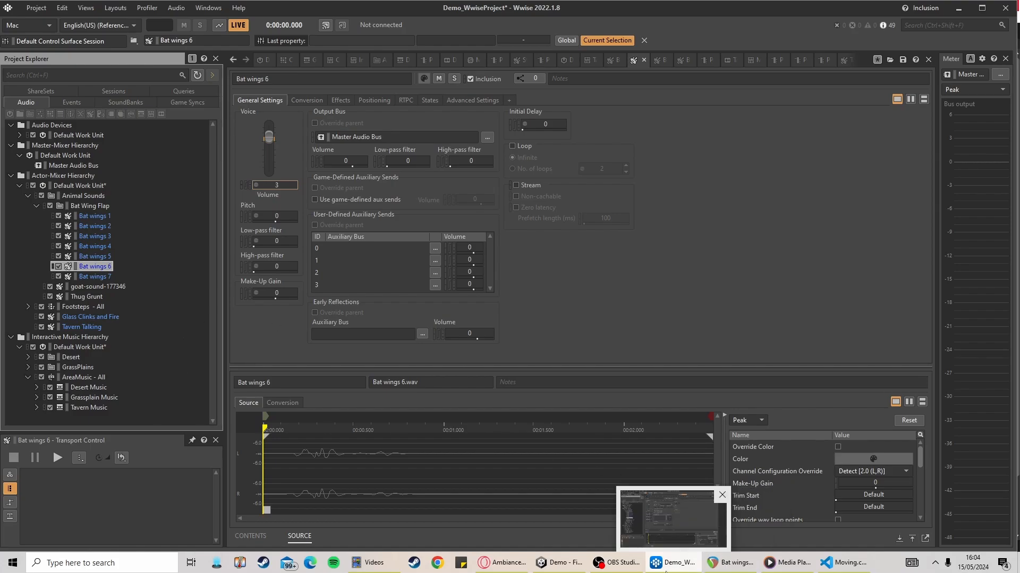
mouse_move(654, 567)
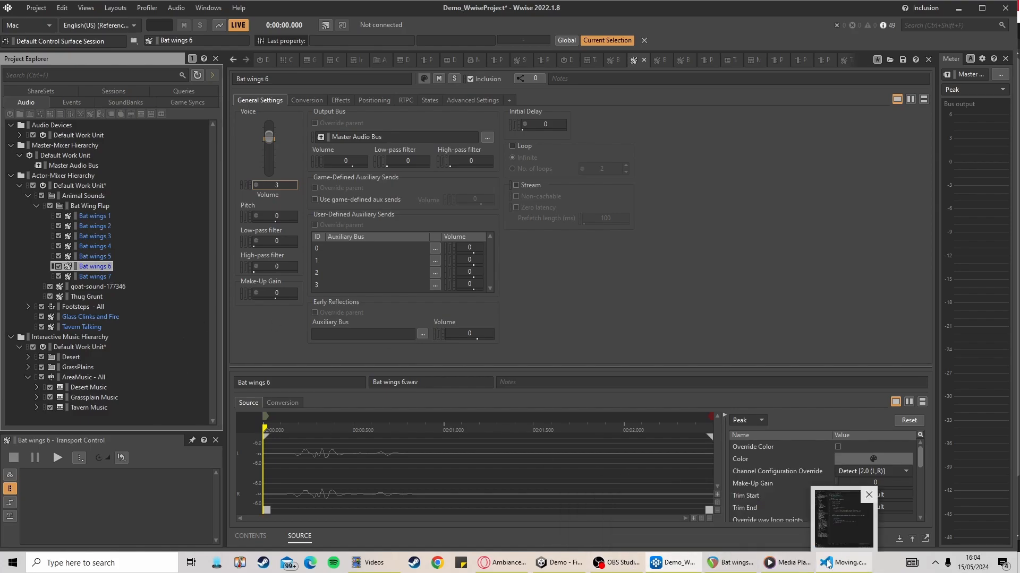
click(565, 502)
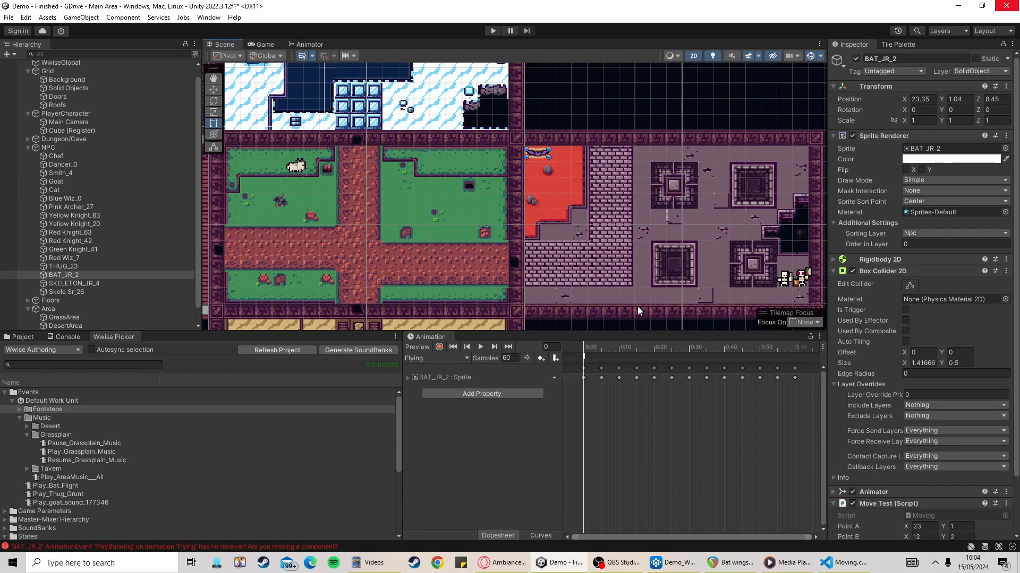
middle_drag(663, 281, 624, 275)
middle_drag(506, 188, 418, 227)
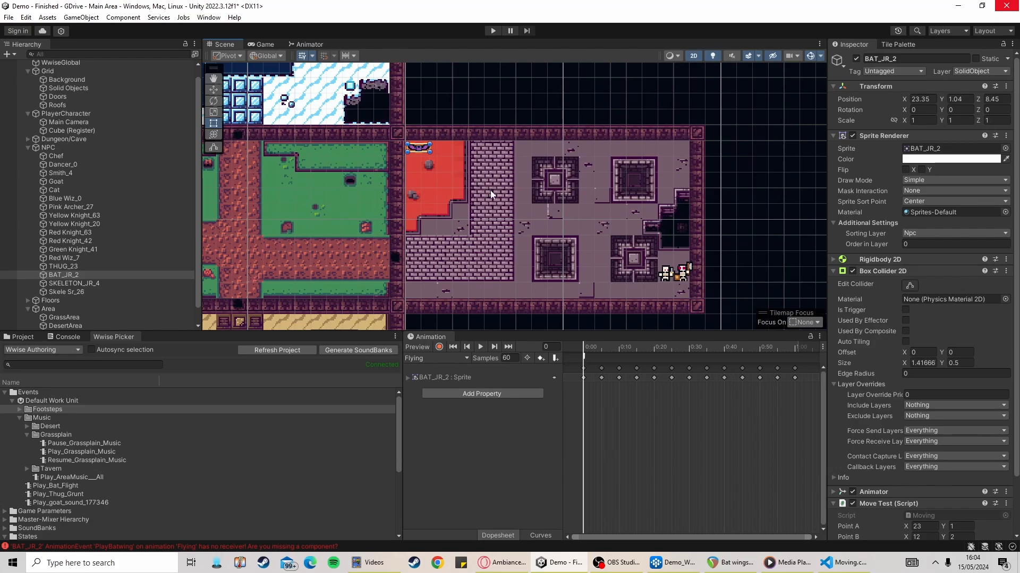
scroll(103, 305, down, 1)
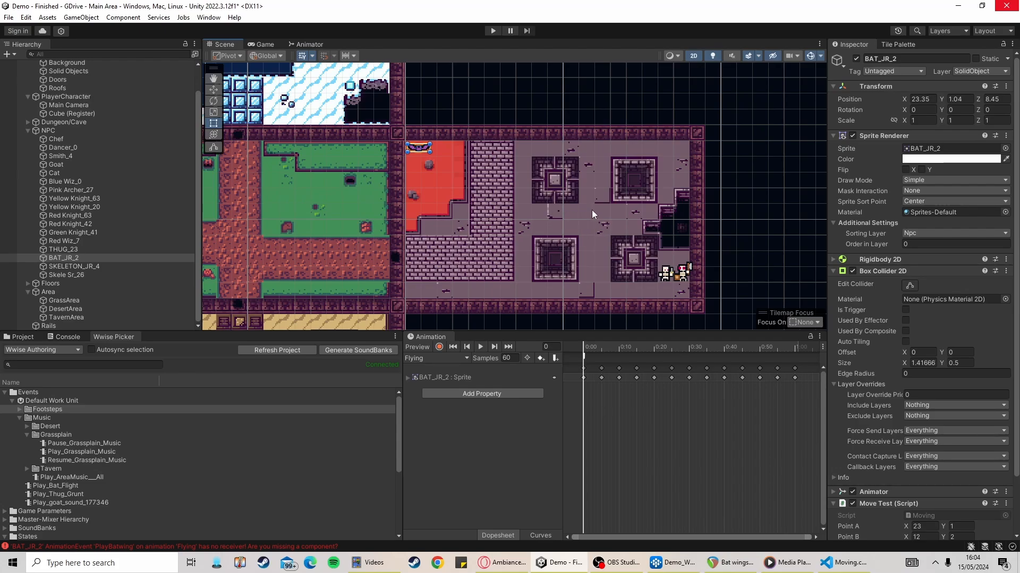
Switch to Wwise and add a Random Container named BatWings inside the Bat Wing Flap folder
click(670, 563)
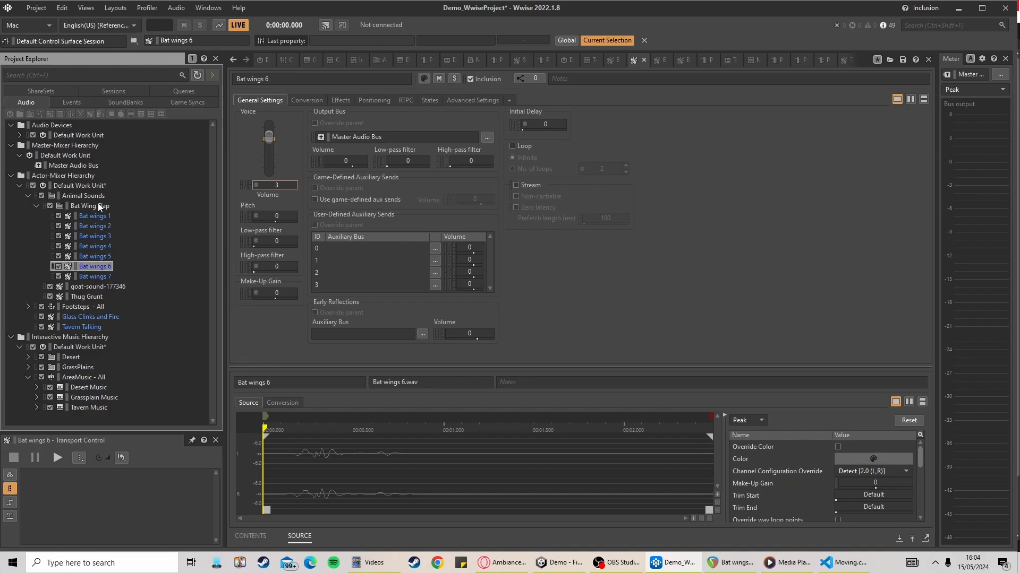
click(28, 307)
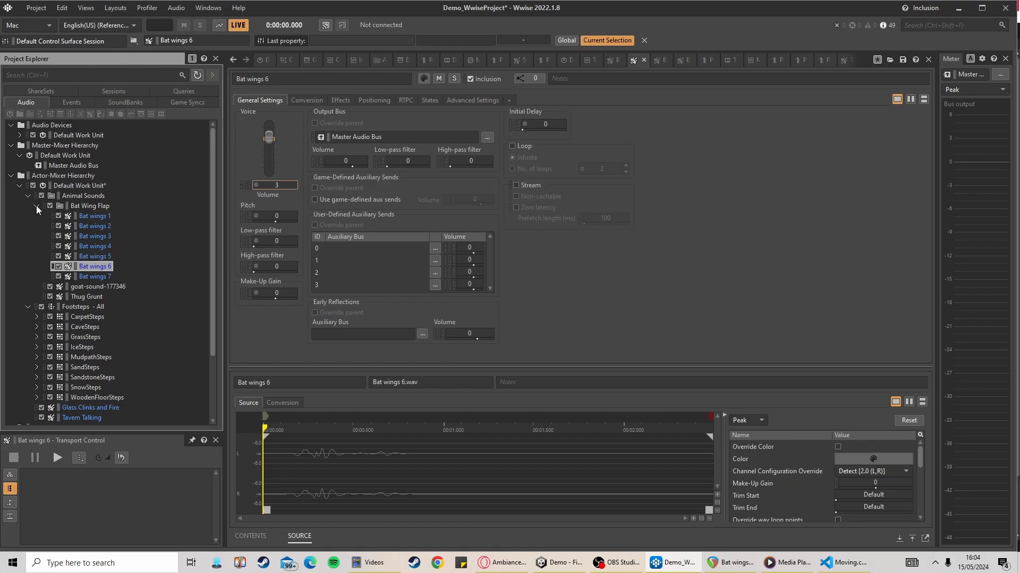
right_click(83, 205)
mouse_move(116, 211)
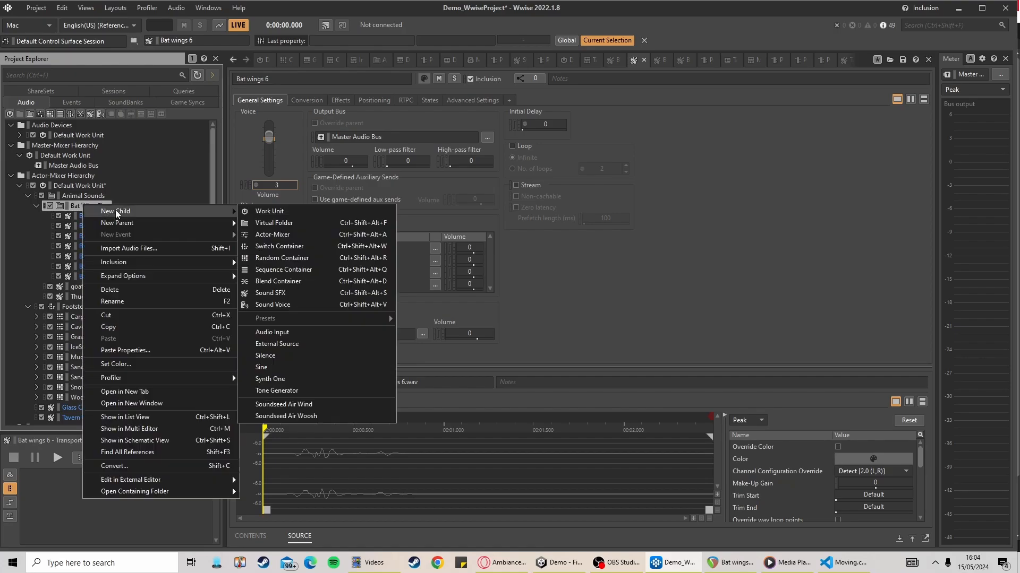
click(281, 257)
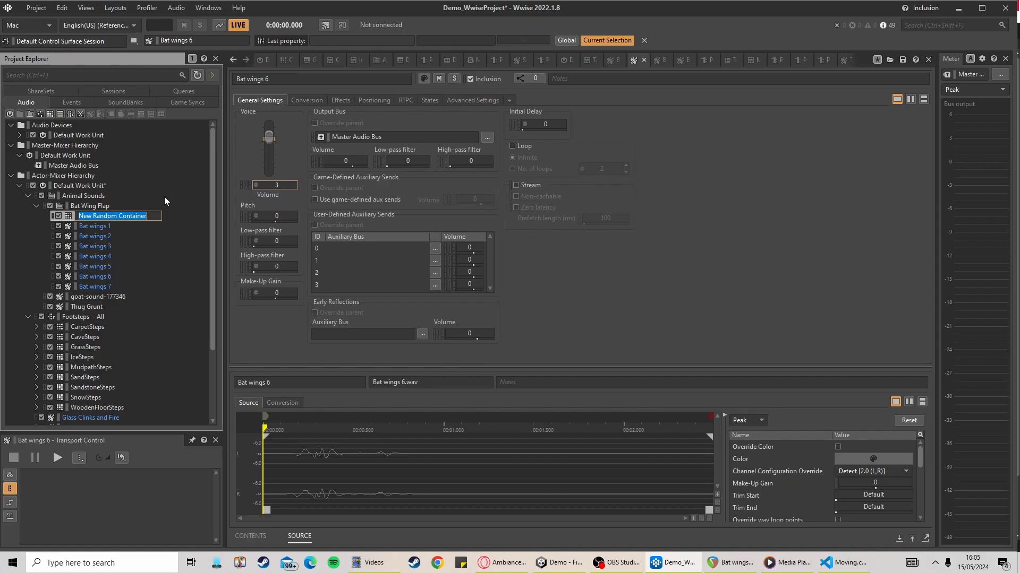
text(Bat Wings)
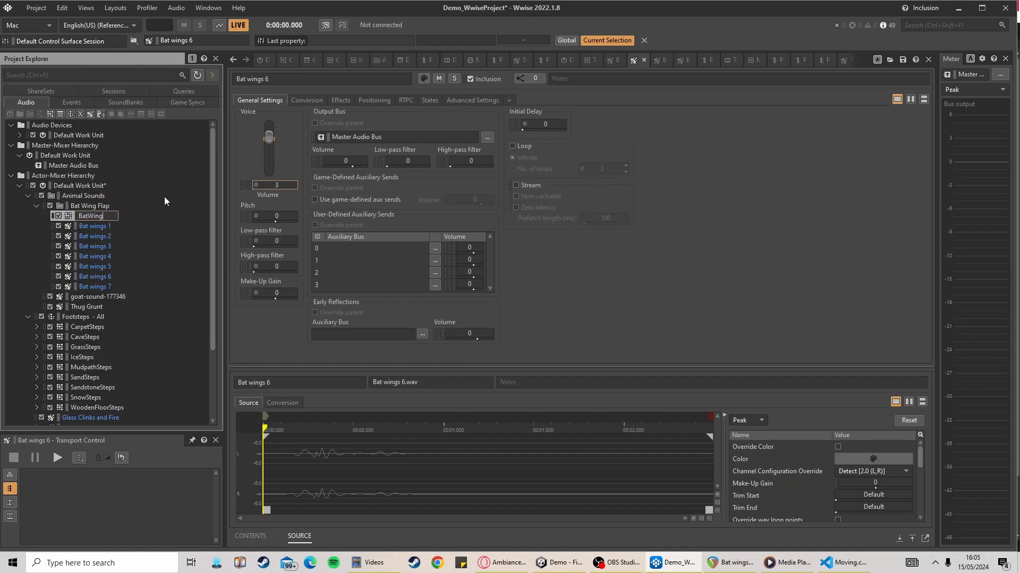
key(Return)
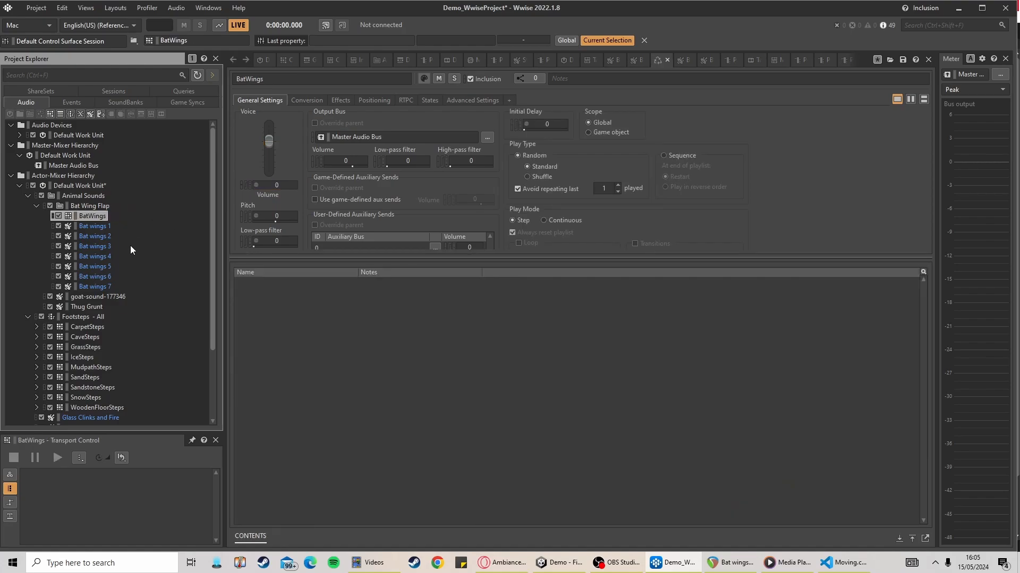
Move the sounds Bat wings 1 through Bat wings 7 into the BatWings container and play the container back
click(98, 229)
shift+click(96, 287)
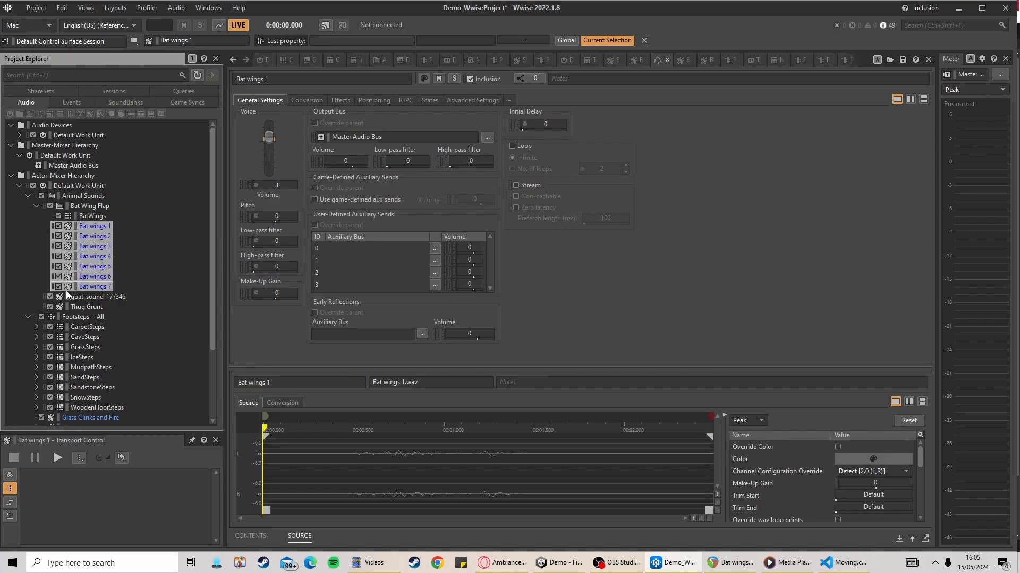
drag(103, 260, 94, 218)
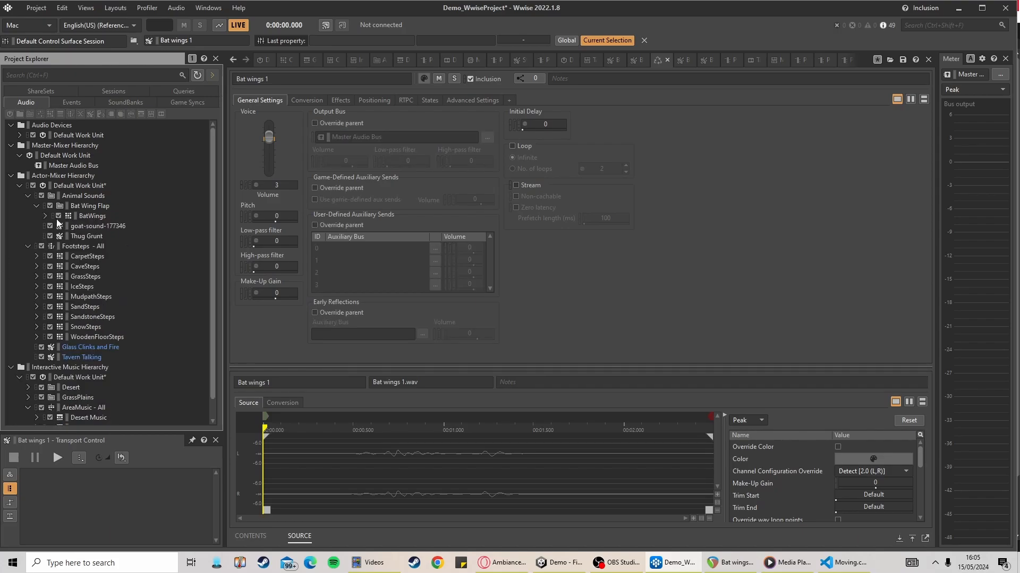
click(46, 216)
click(94, 217)
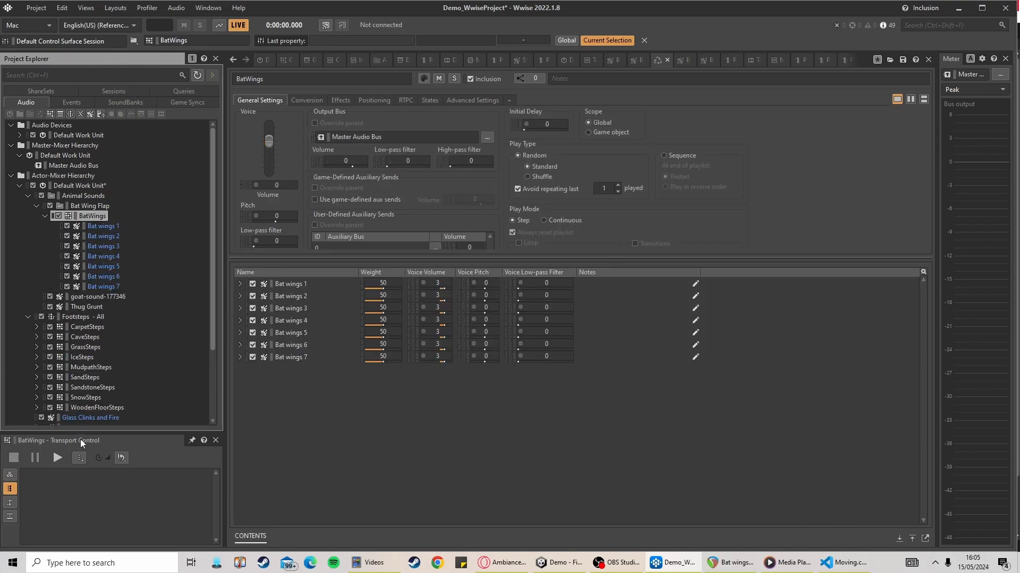
click(58, 458)
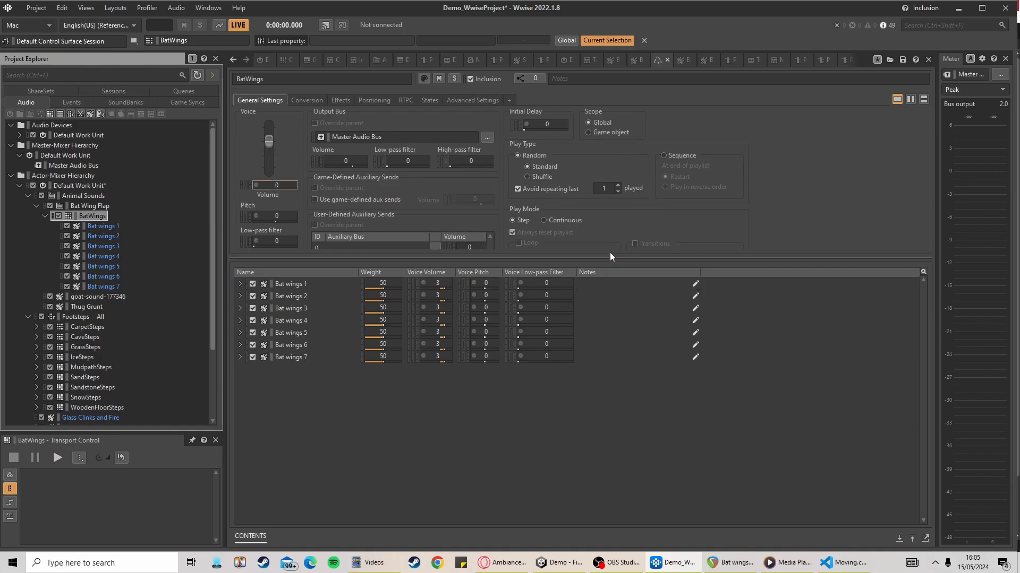
Set the BatWings container's play mode to Continuous with looping enabled and enlarge its property area to show the loop options
click(543, 219)
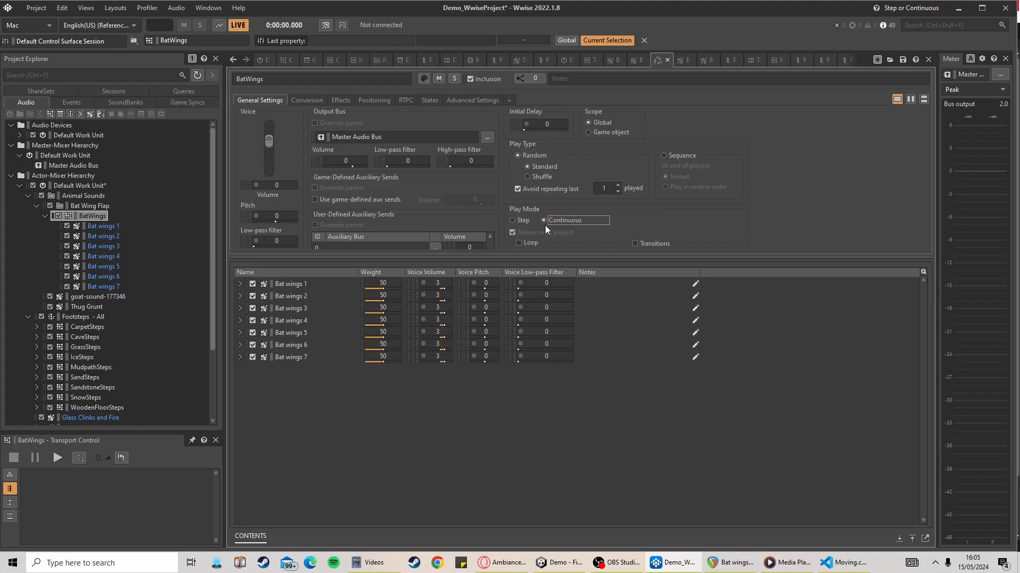
click(520, 243)
drag(735, 257, 719, 322)
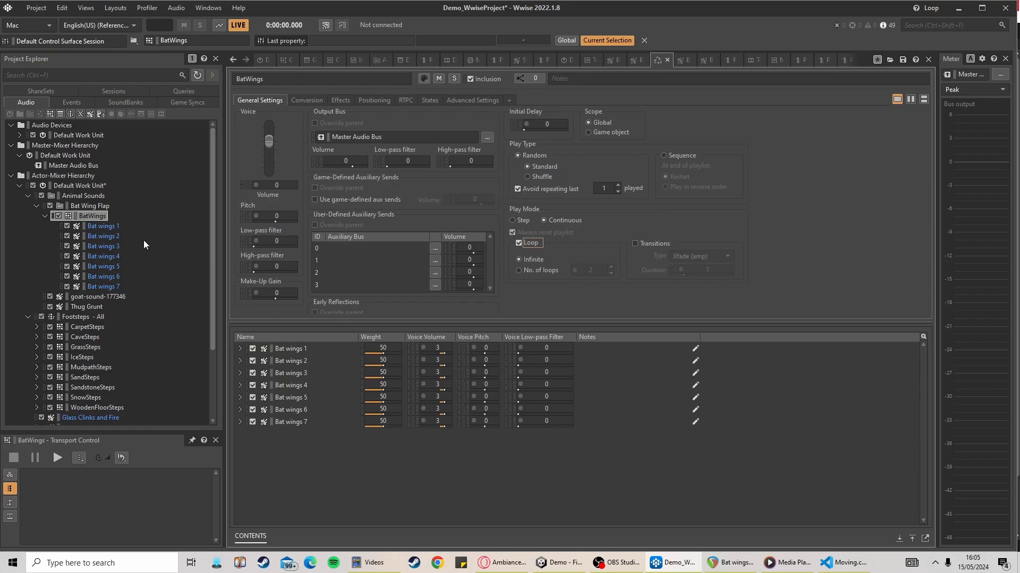
Create a Play event for the BatWings container
right_click(94, 216)
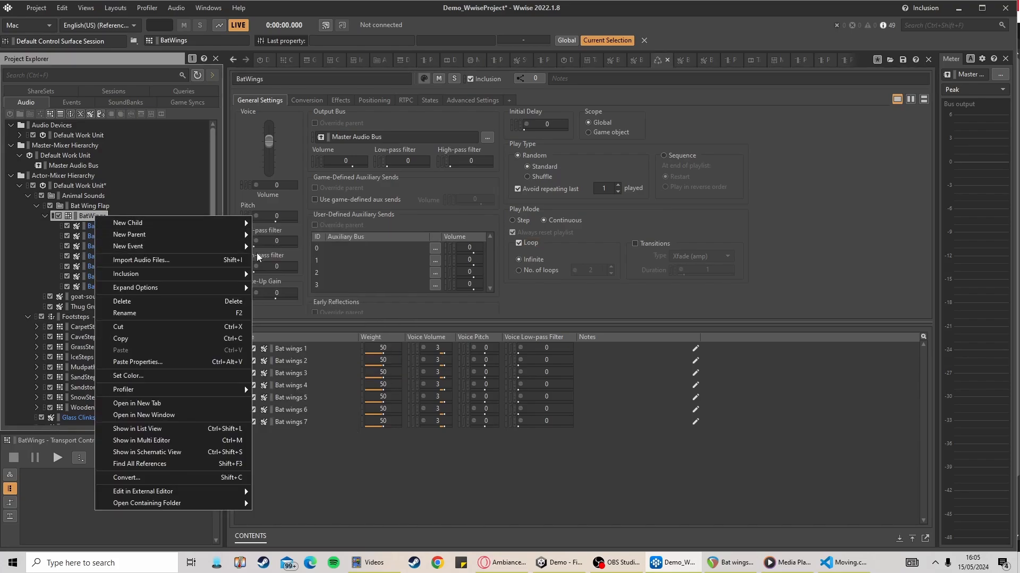
mouse_move(235, 244)
click(274, 246)
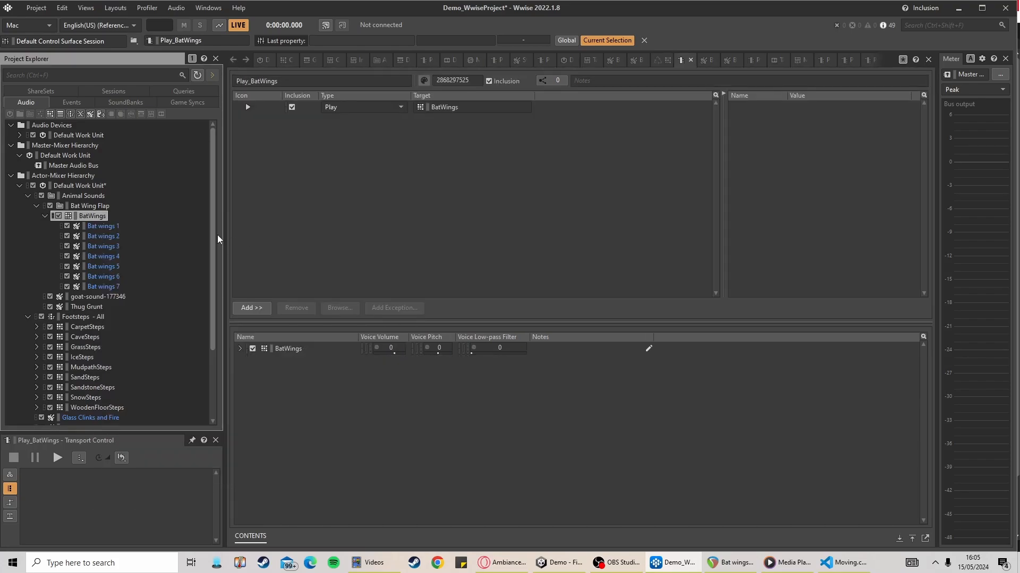
Create a Pause event for the BatWings container
right_click(91, 217)
mouse_move(228, 247)
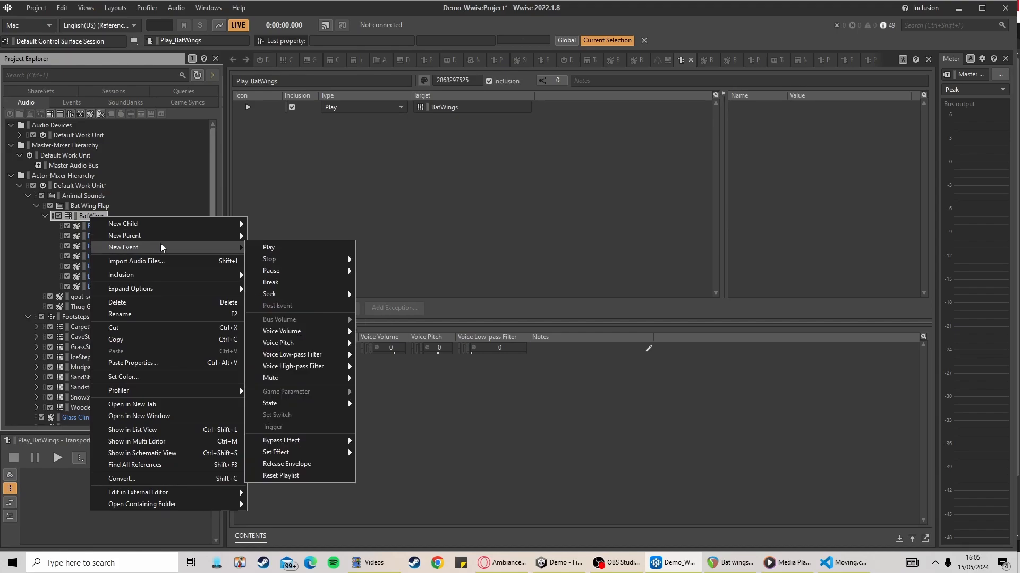
mouse_move(296, 271)
click(390, 275)
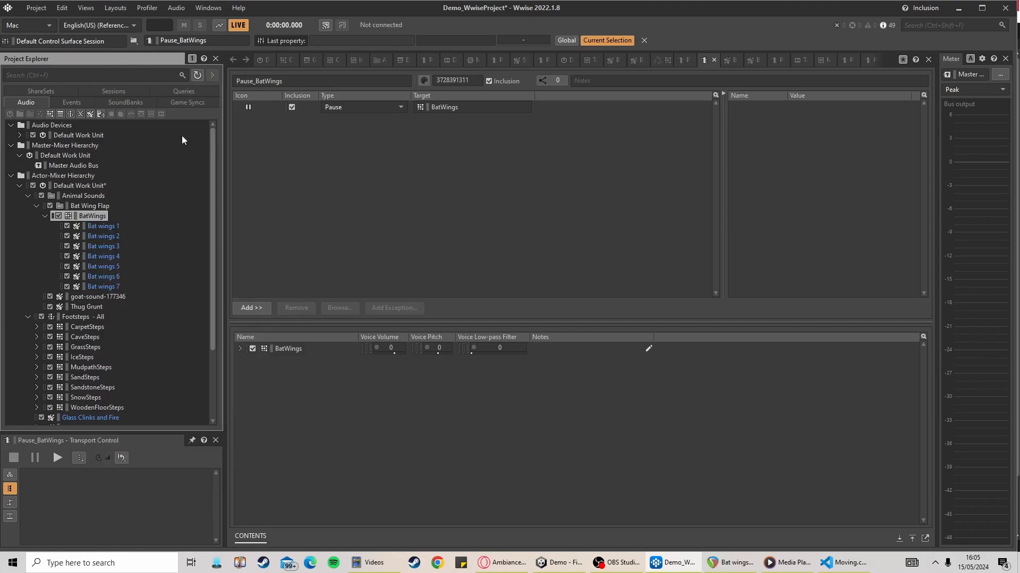
Switch to Unity and look over the scene from the bat's room to the tavern and back
click(732, 562)
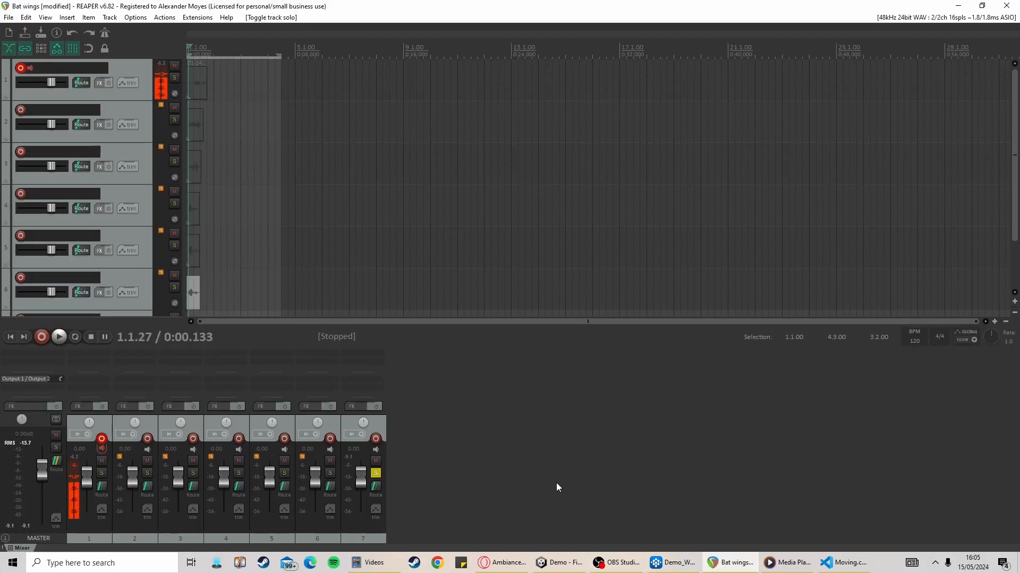
click(580, 566)
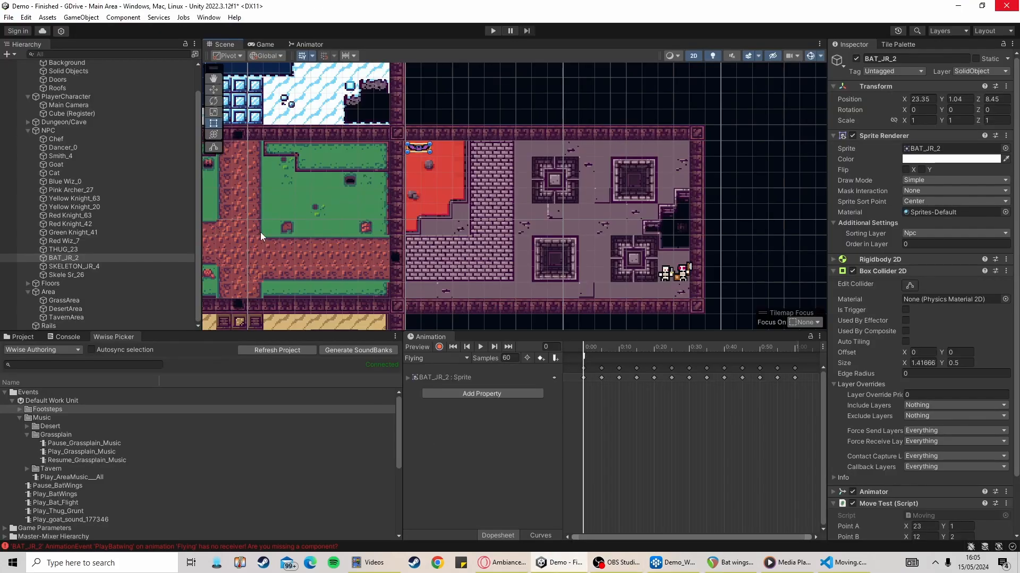
middle_drag(262, 237, 771, 209)
middle_drag(411, 220, 470, 248)
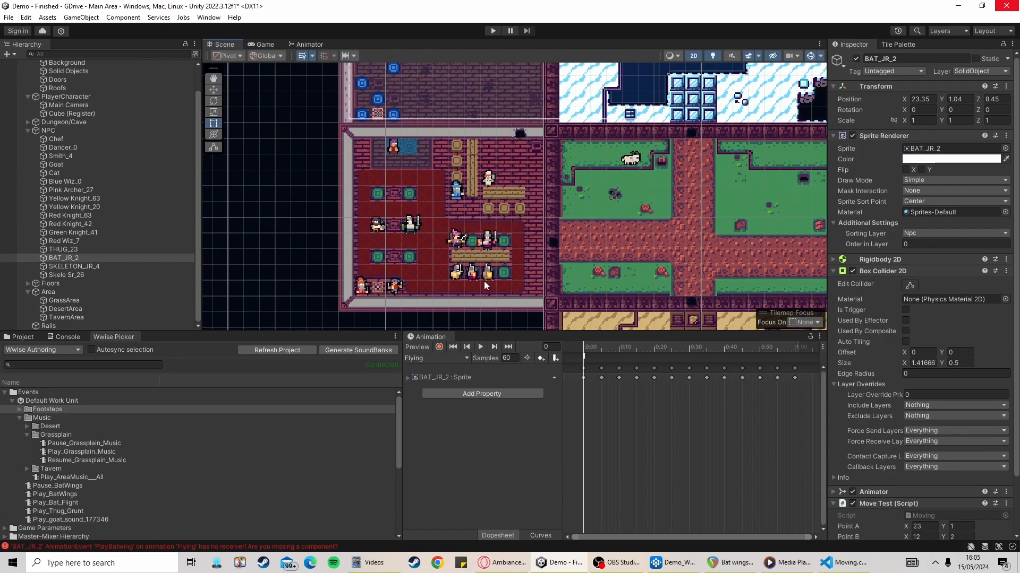
middle_drag(787, 218, 425, 189)
middle_drag(560, 190, 460, 252)
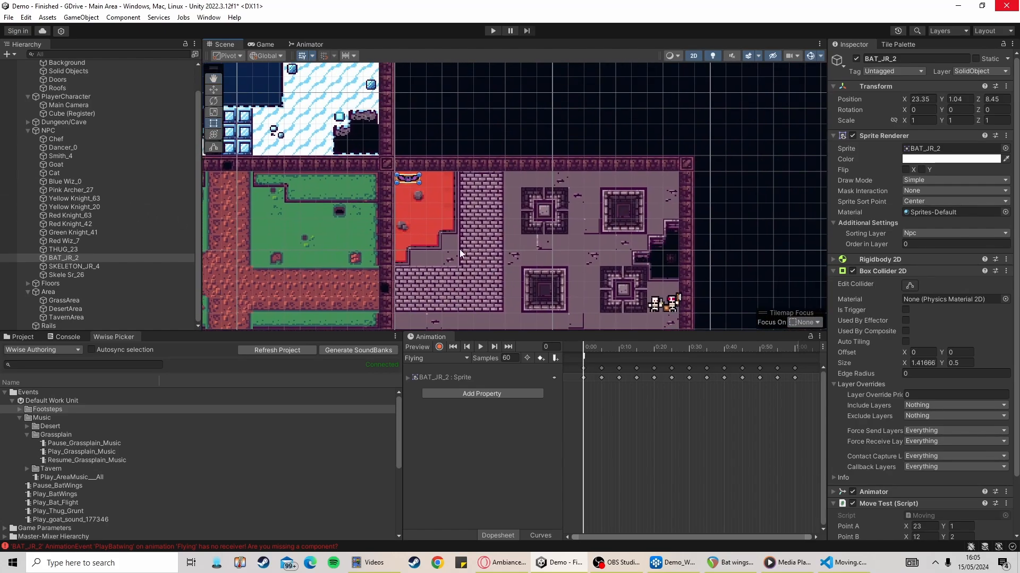
middle_drag(584, 249, 589, 221)
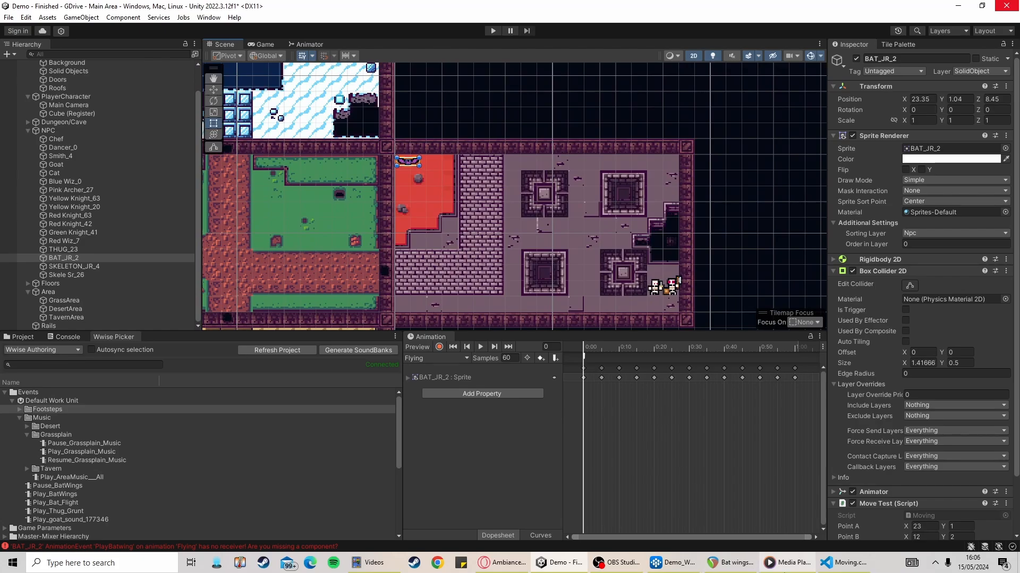
Return to Wwise and delete the Play_BatWings event
click(672, 563)
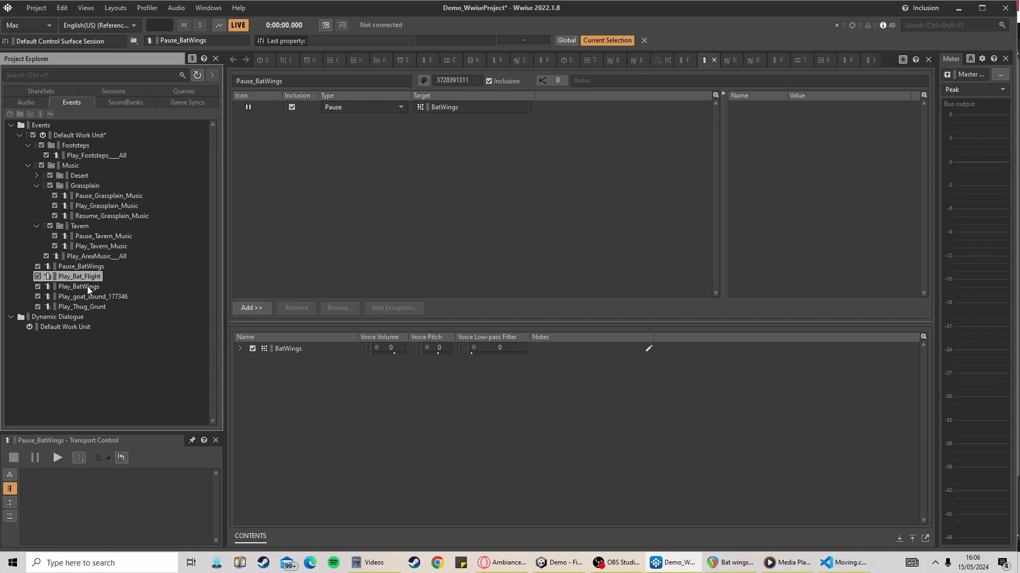
right_click(87, 288)
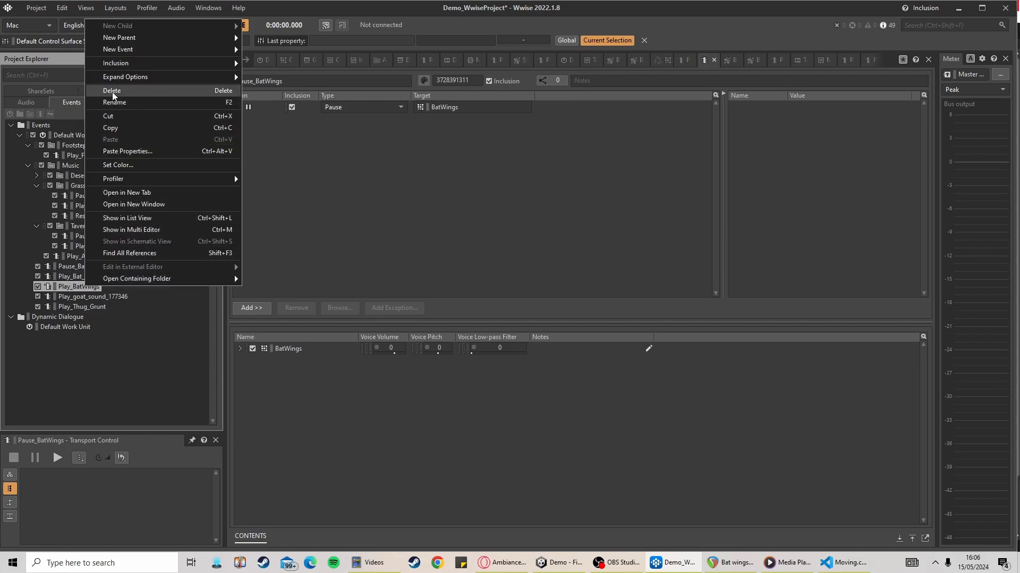
click(112, 92)
Replace the missing target of the Play_Bat_Flight event with the BatWings container and check the target of Pause_BatWings
click(71, 277)
click(78, 267)
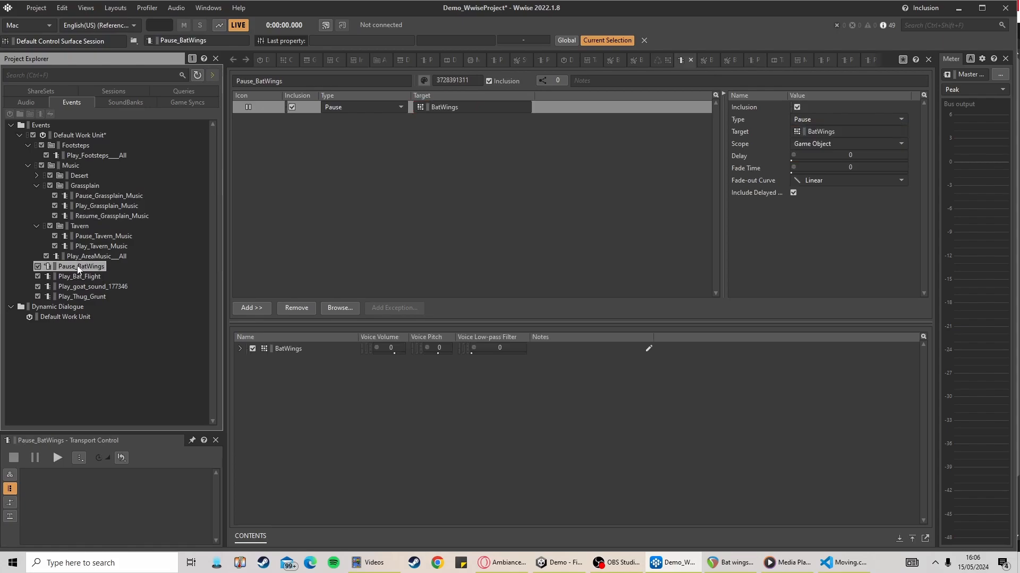
key(Down)
click(435, 106)
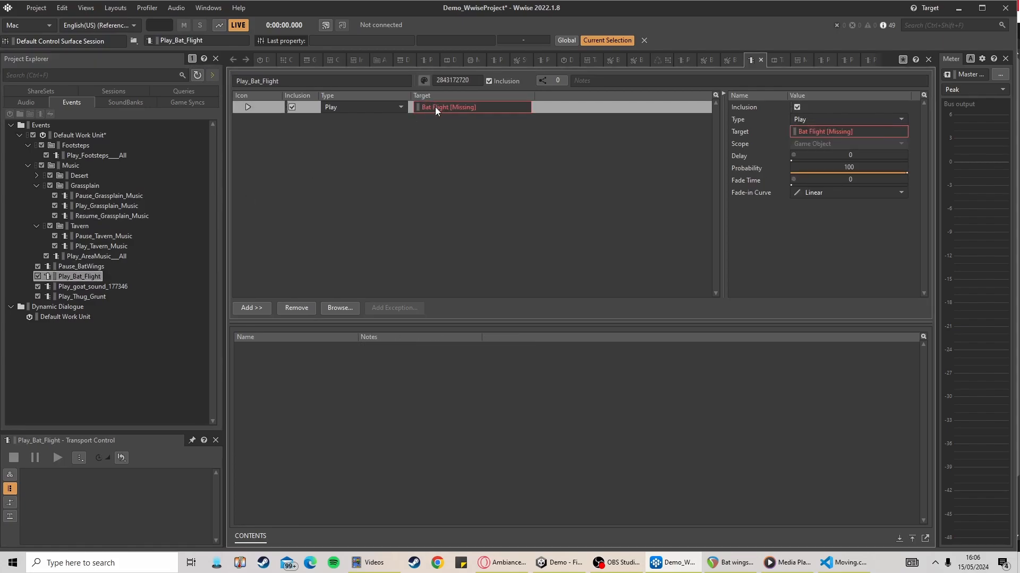
click(38, 104)
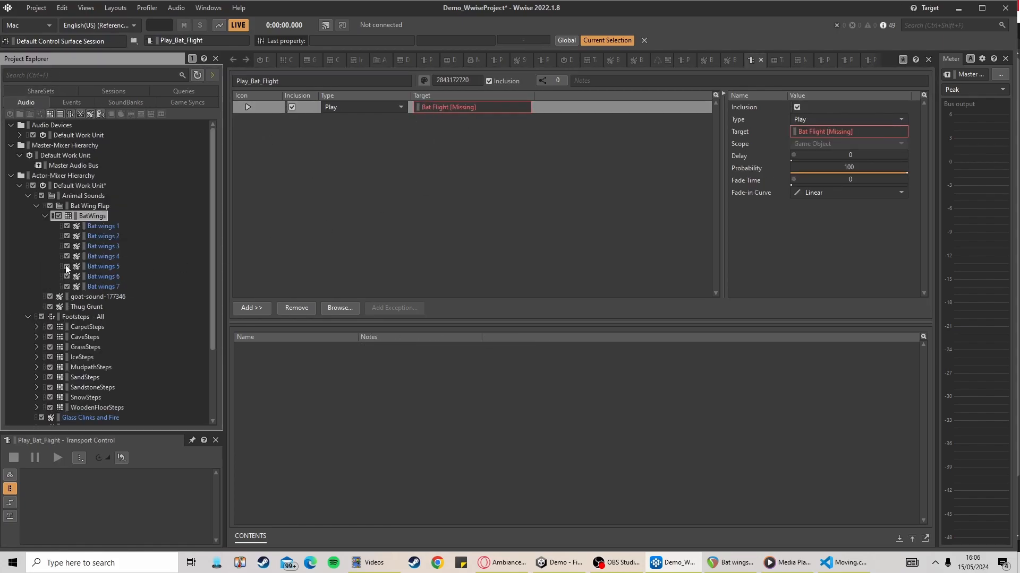
drag(85, 219, 450, 107)
click(71, 102)
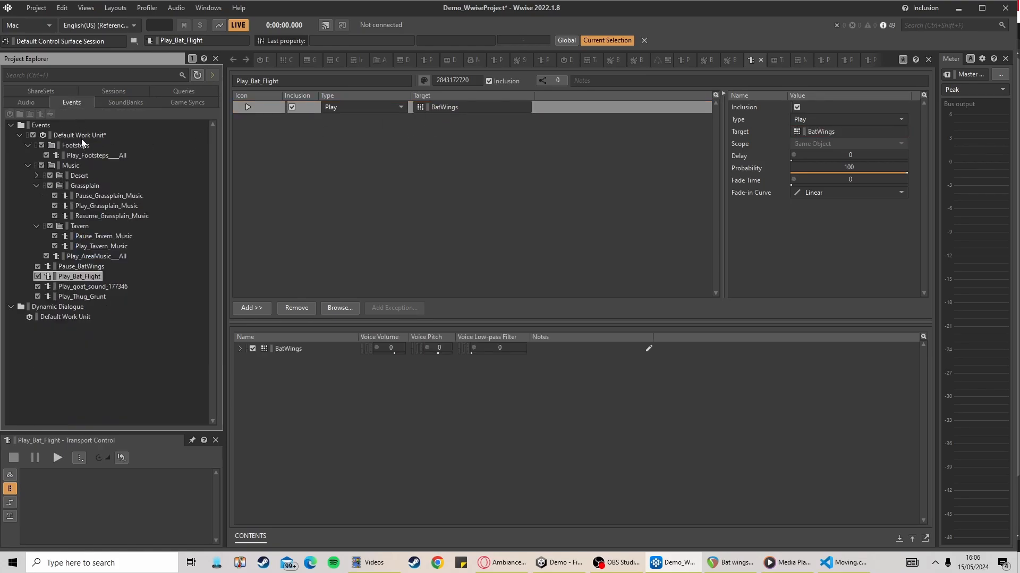
click(84, 267)
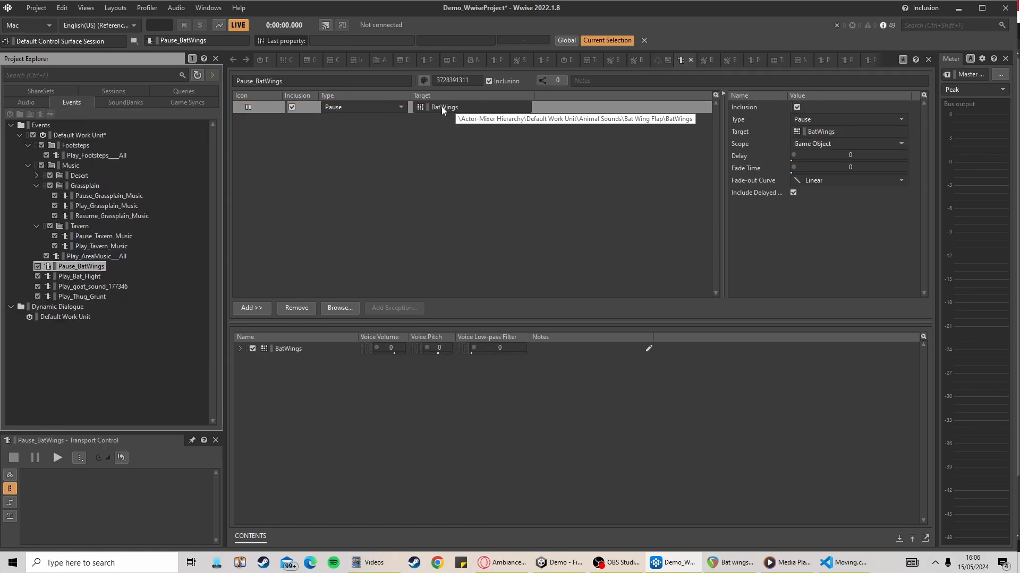
Collapse the Grassplain, Tavern and Footsteps event folders and add a virtual folder named Npc to the events' Default Work Unit
click(36, 185)
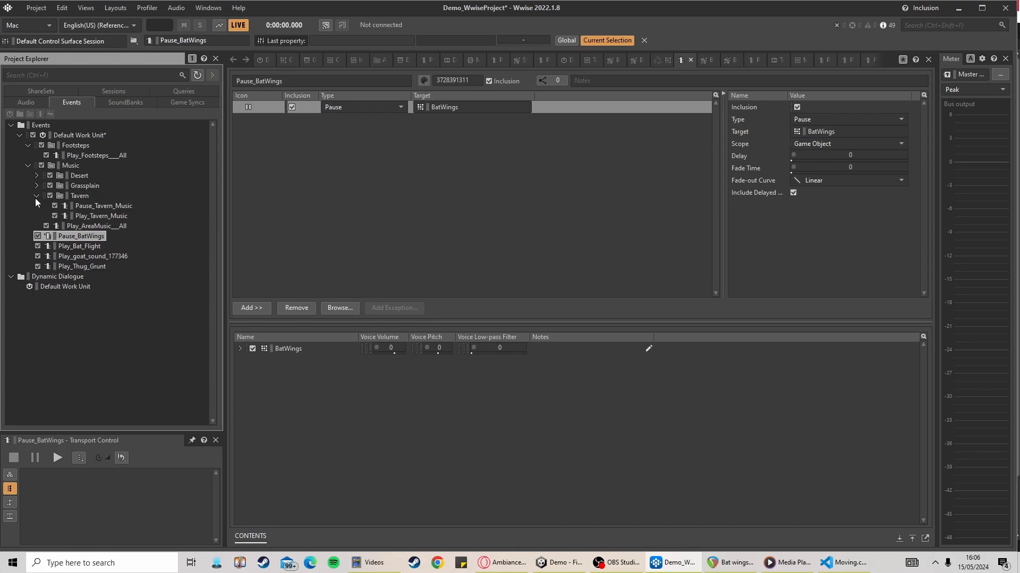
click(36, 196)
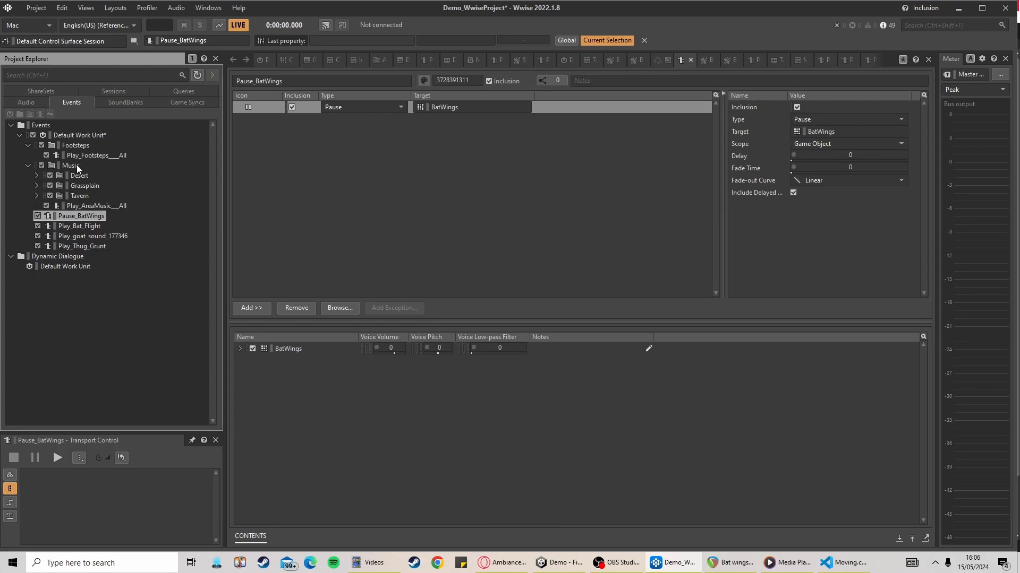
click(28, 146)
right_click(77, 137)
mouse_move(113, 142)
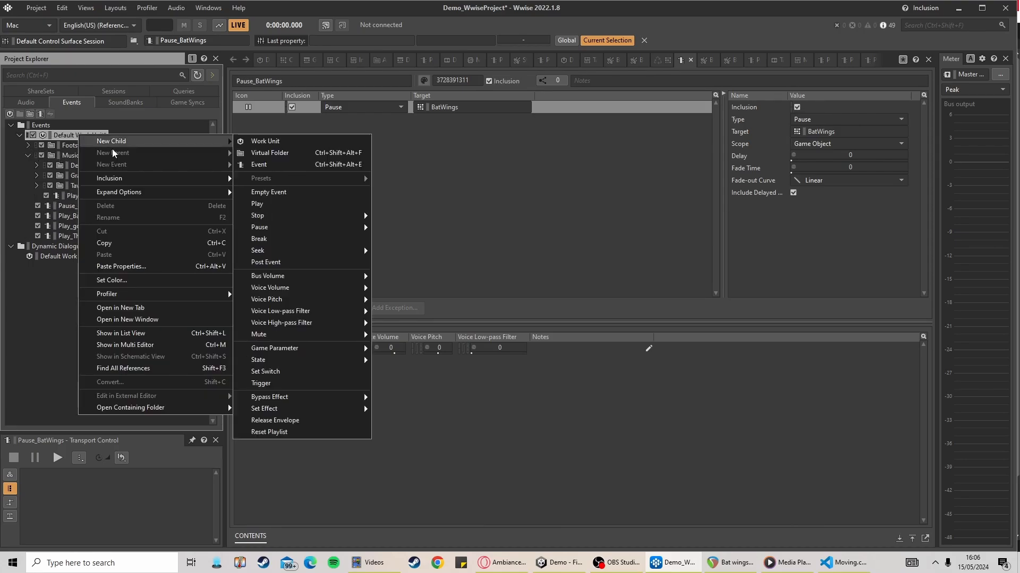
click(264, 153)
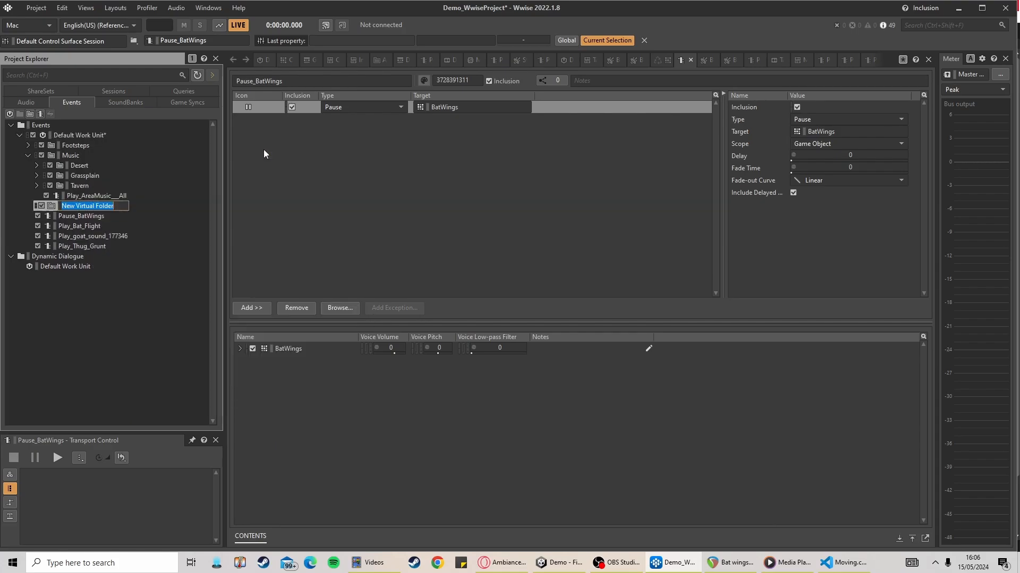
text(N)
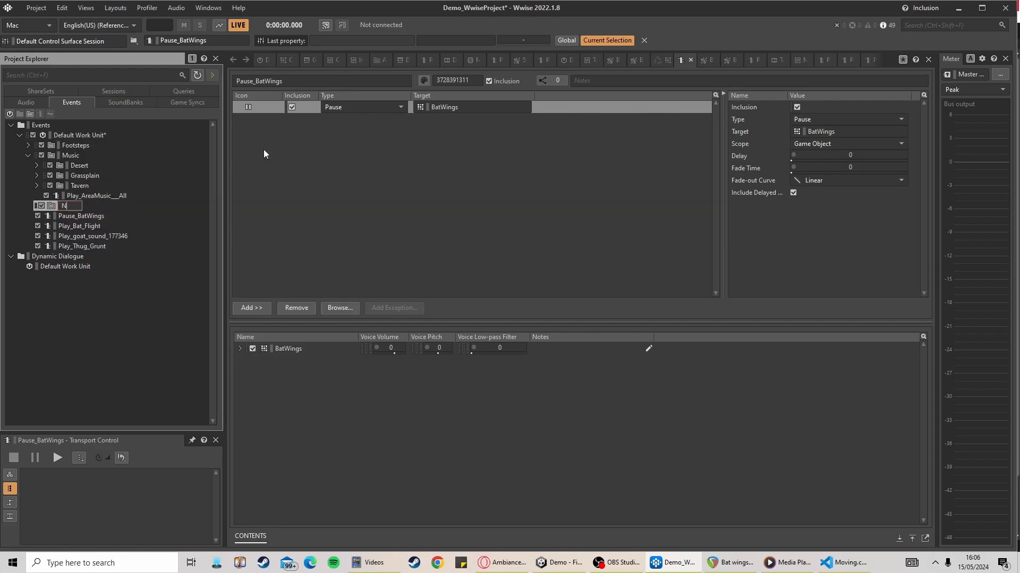
text(pc)
key(Return)
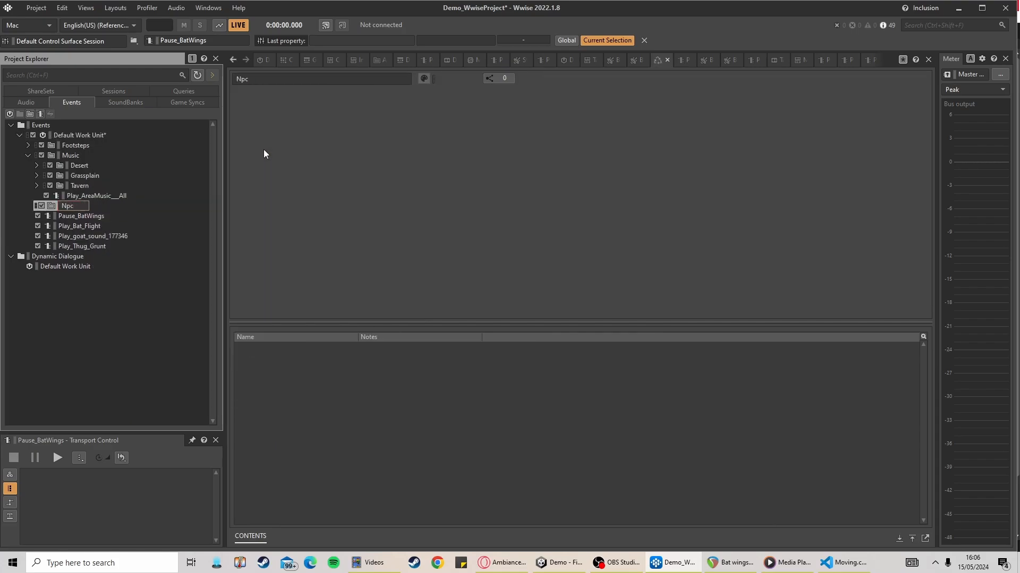
Move the Pause_BatWings, Play_Bat_Flight, Play_goat_sound_177346 and Play_Thug_Grunt events into the Npc folder and expand it
click(81, 246)
shift+click(85, 217)
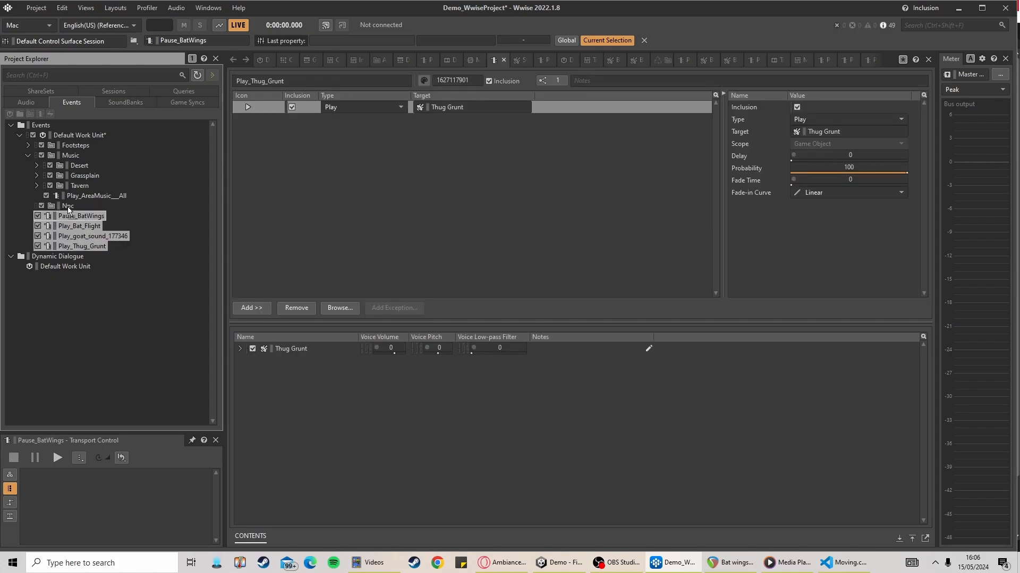
drag(68, 208, 68, 206)
click(28, 207)
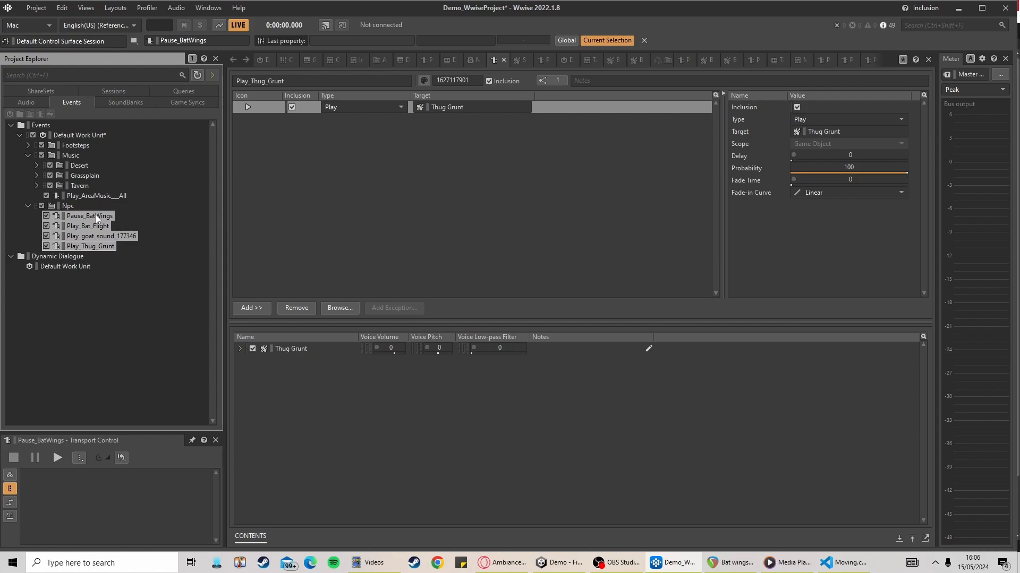
Switch to the SoundBank layout and show the events in the Npc folder
click(127, 9)
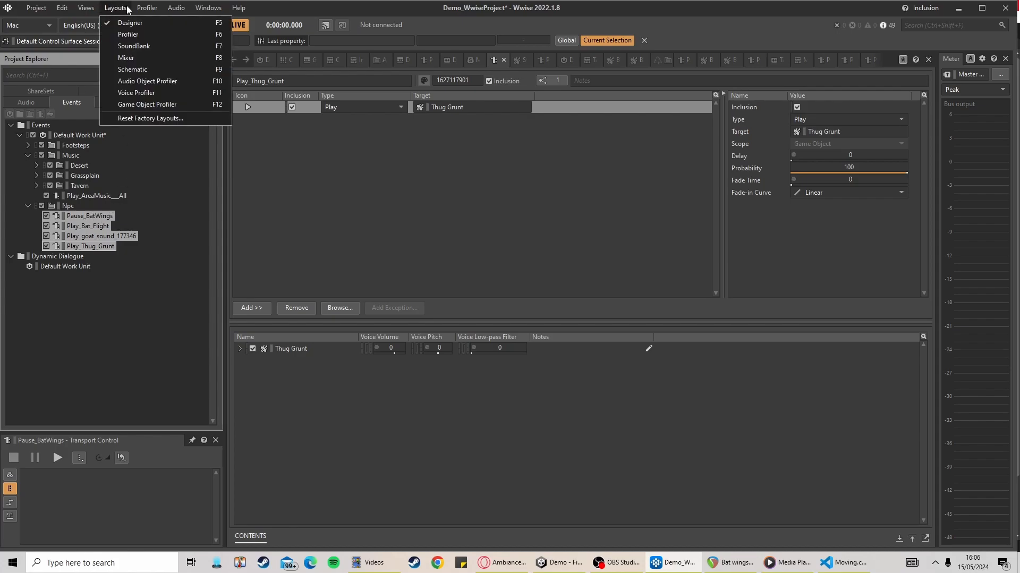
click(130, 46)
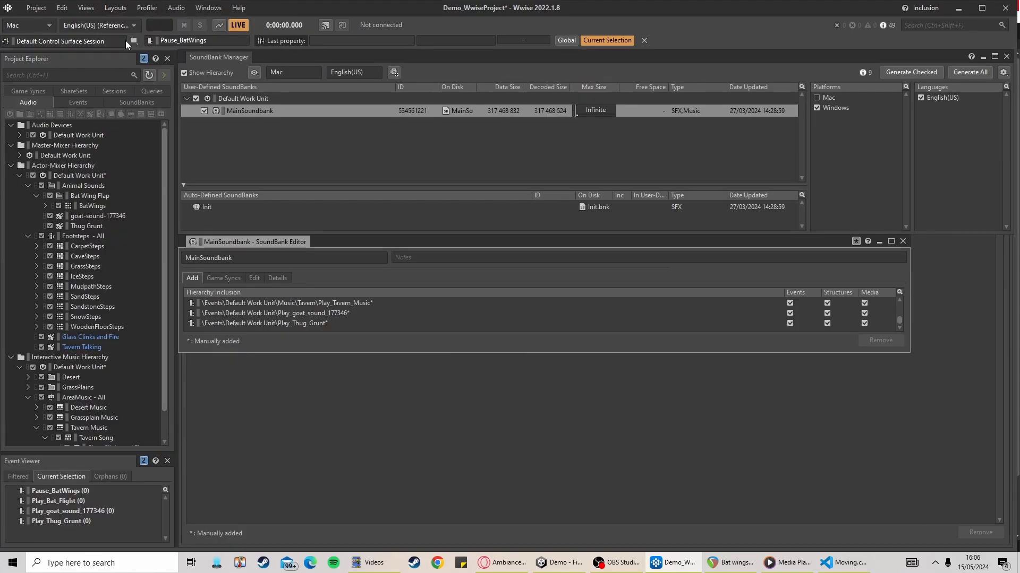
click(113, 10)
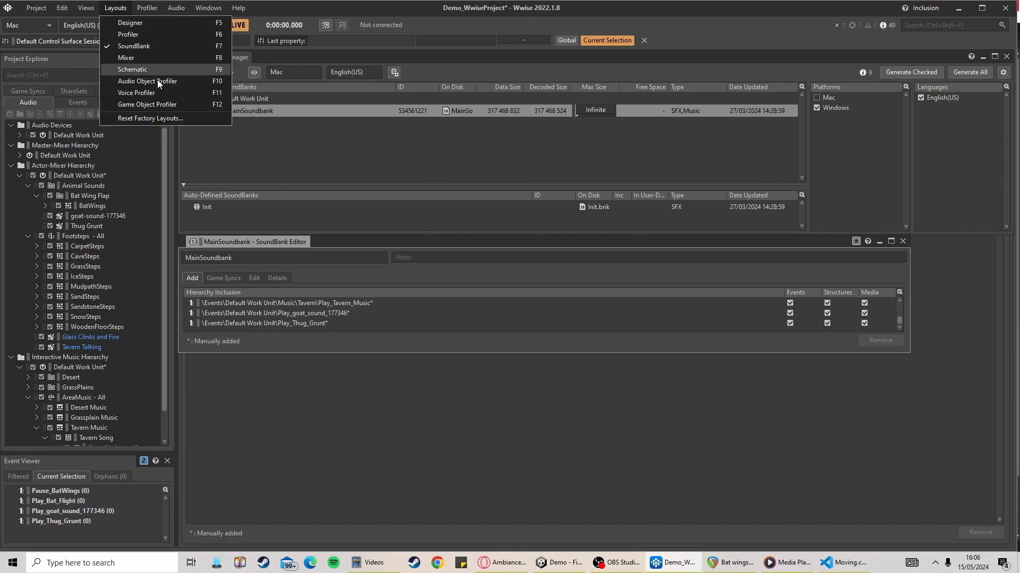
click(292, 148)
click(78, 102)
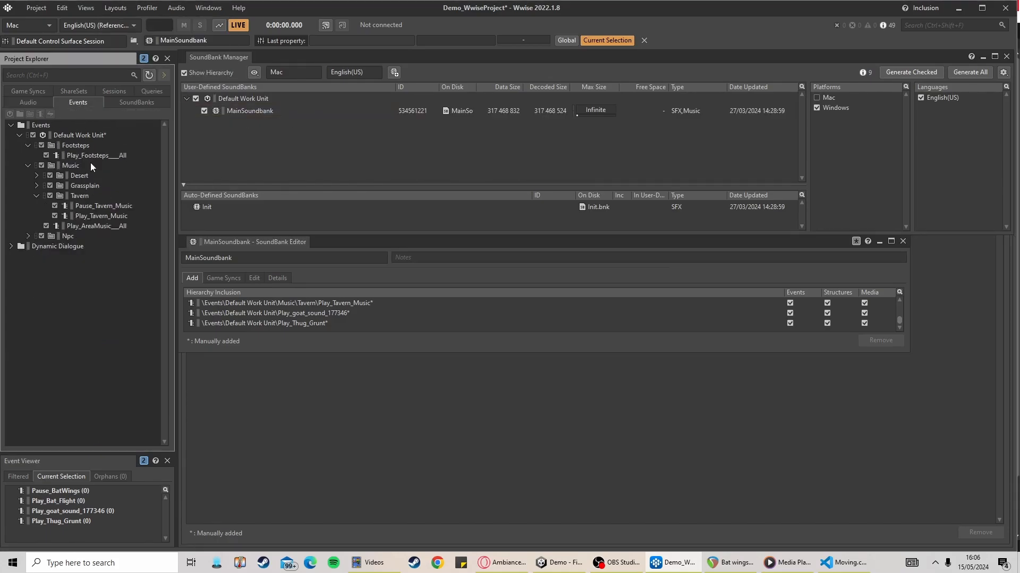
click(28, 236)
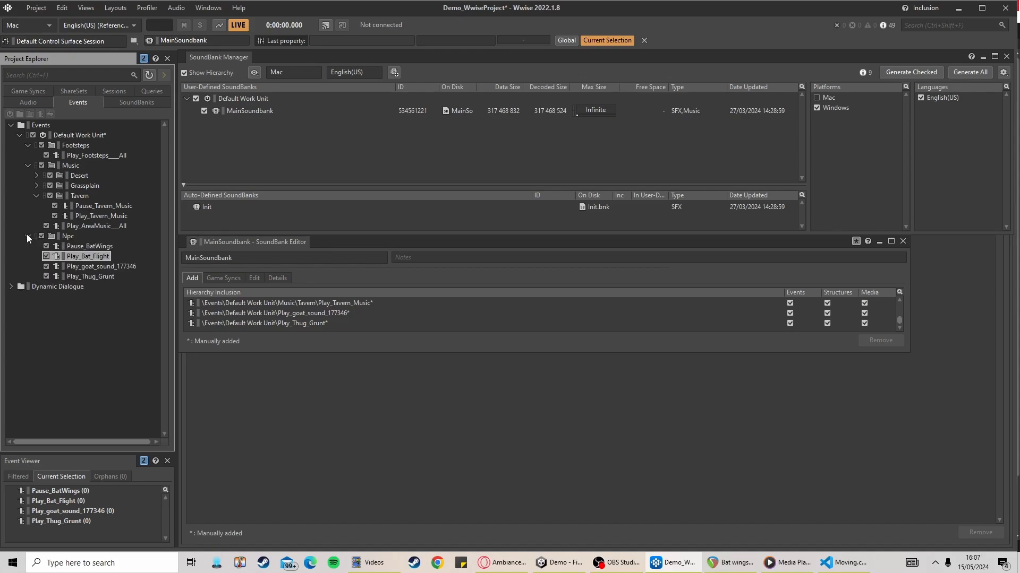
Add the Pause_BatWings and Play_Bat_Flight events to MainSoundbank and generate the checked soundbanks
ctrl+click(89, 247)
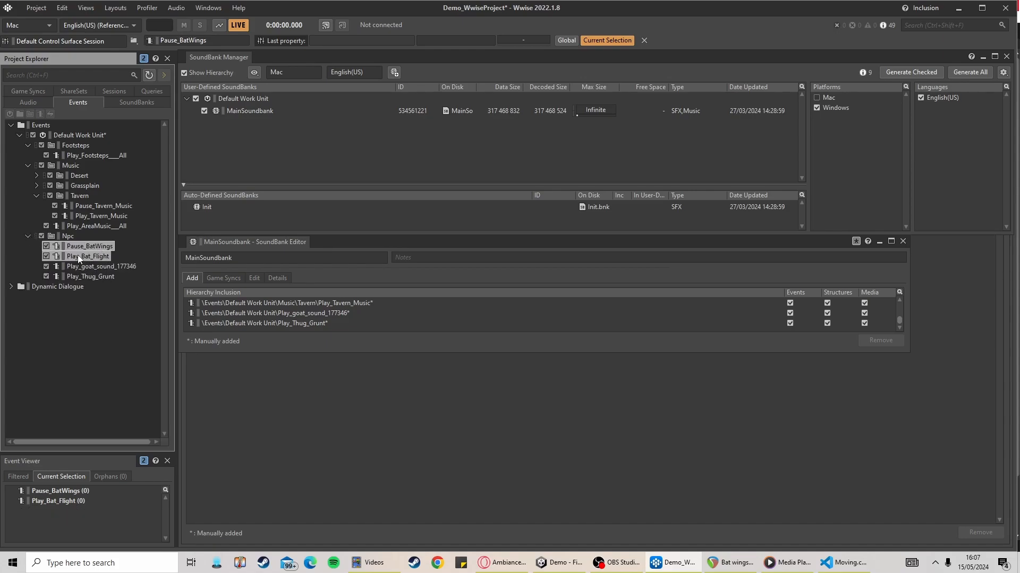
drag(78, 255, 257, 112)
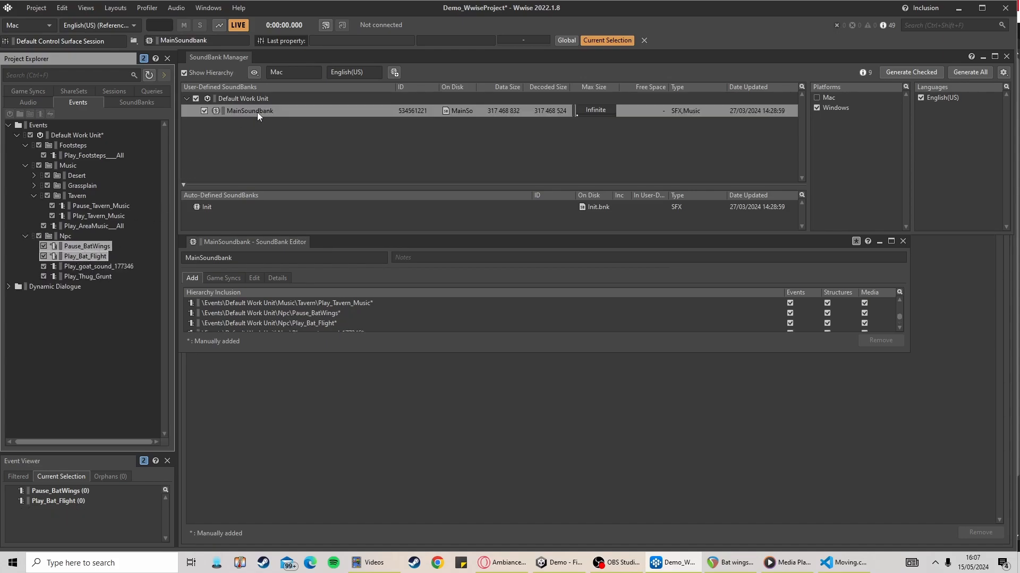
scroll(282, 307, down, 2)
click(909, 72)
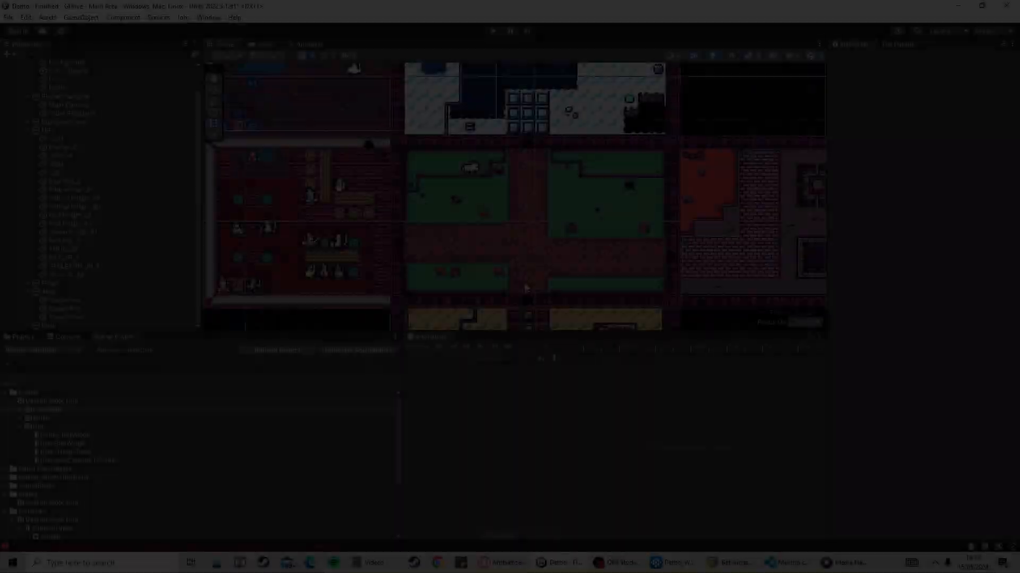
Switch to Unity and inspect the bat BAT_JR_2 and the cave room around it in the scene
scroll(103, 455, up, 3)
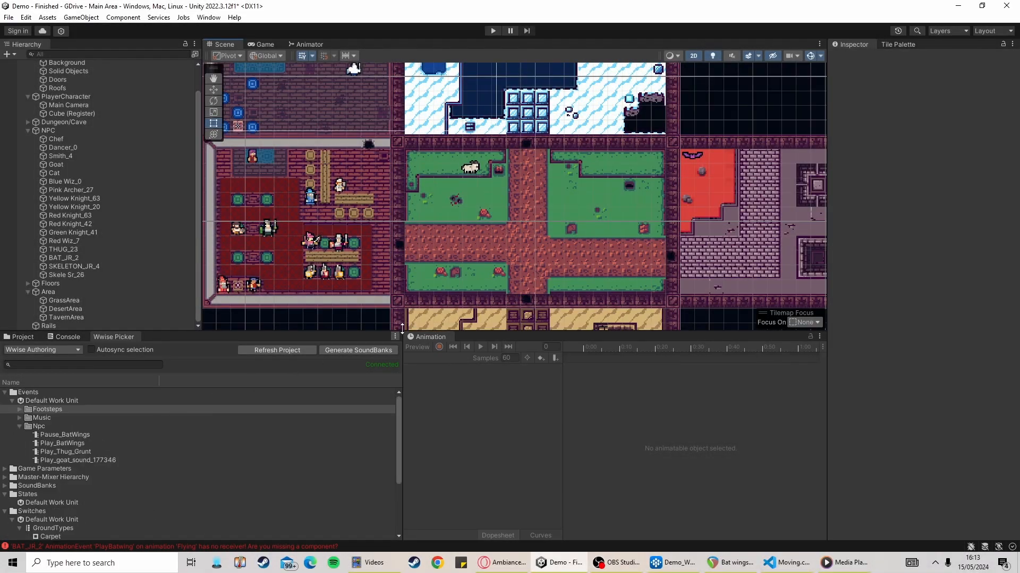
middle_drag(518, 284, 366, 341)
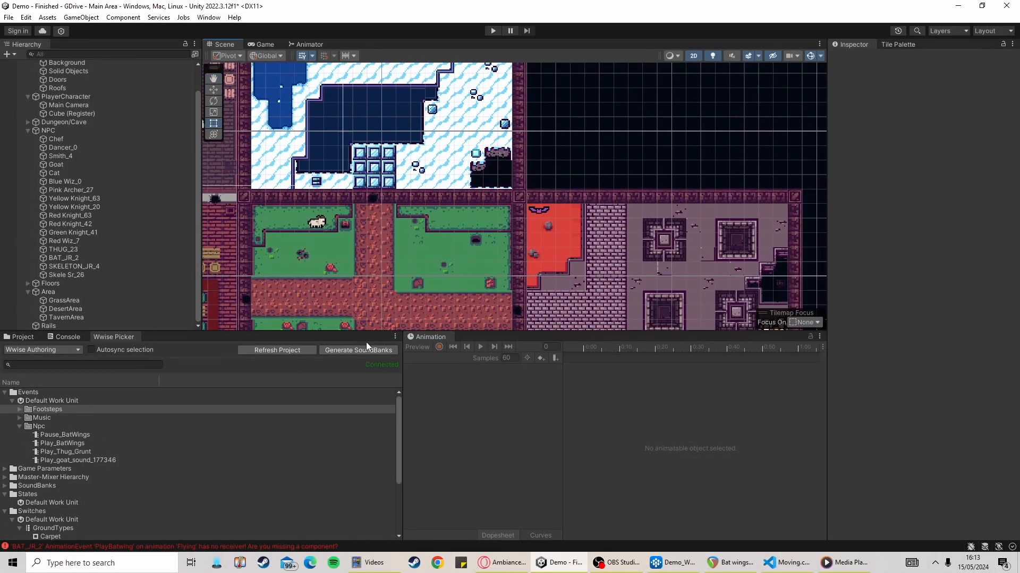
click(541, 215)
middle_drag(541, 215, 536, 131)
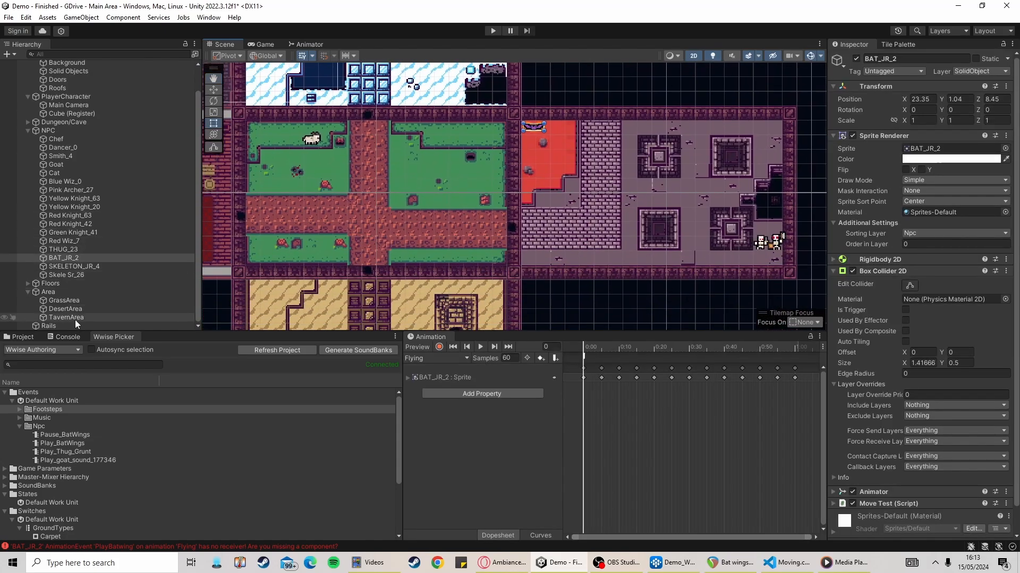
middle_drag(550, 229, 508, 233)
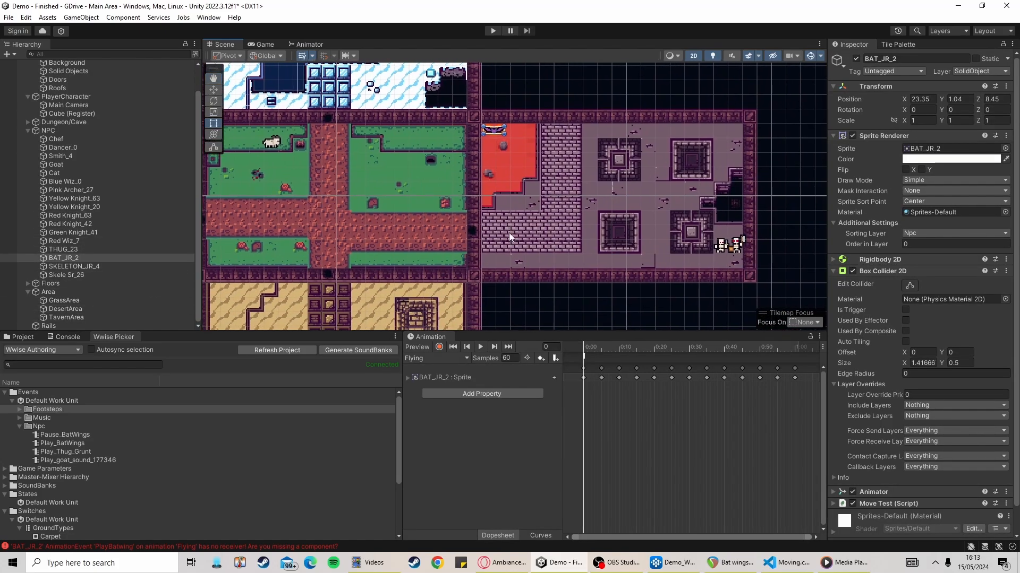
right_click(58, 292)
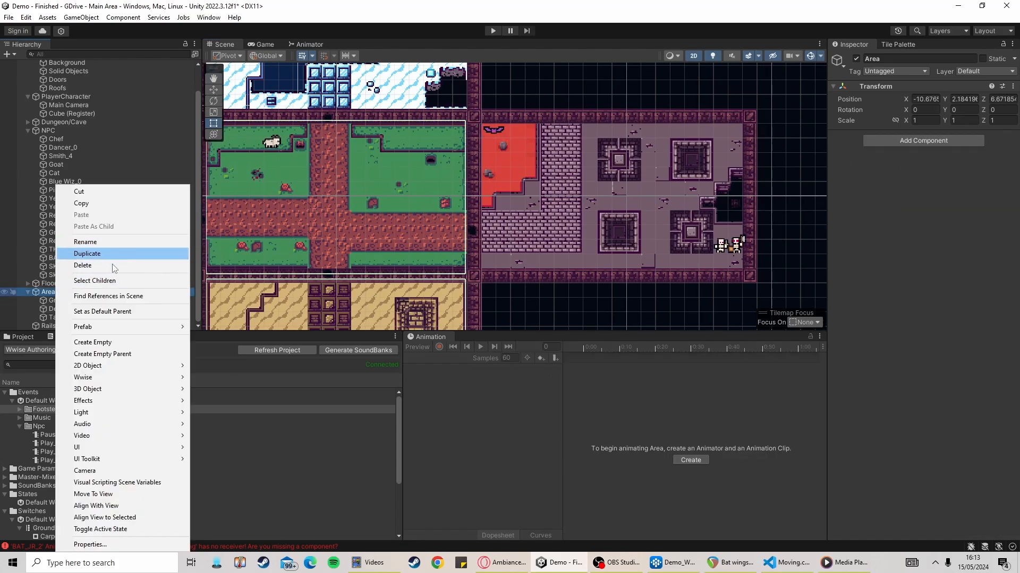
middle_click(459, 218)
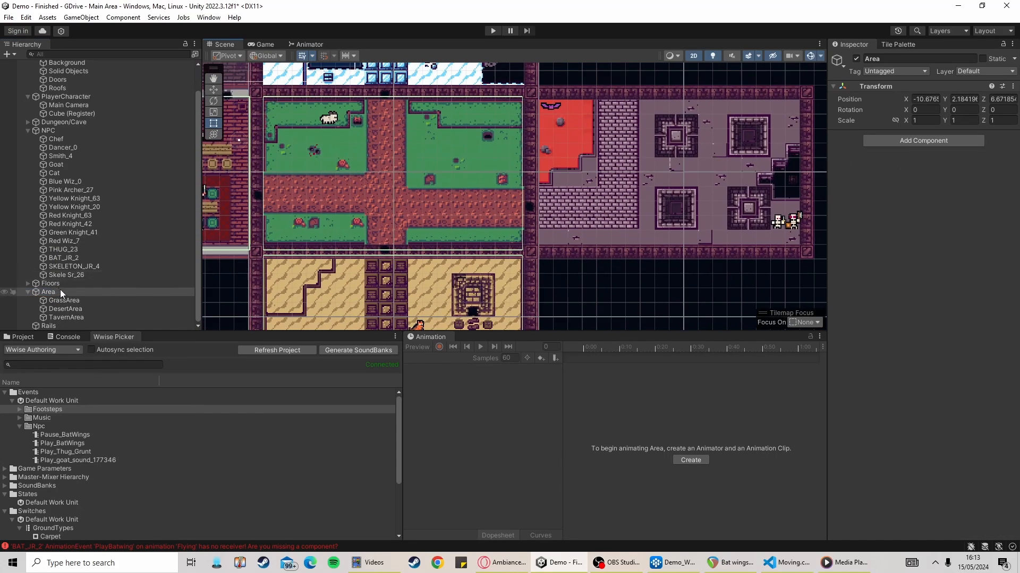
right_click(62, 292)
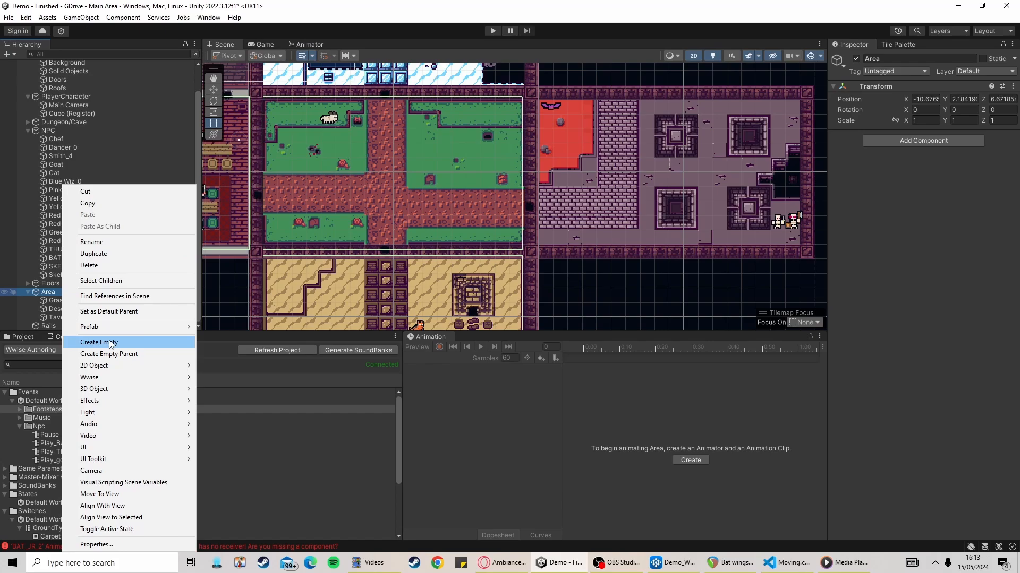
click(460, 215)
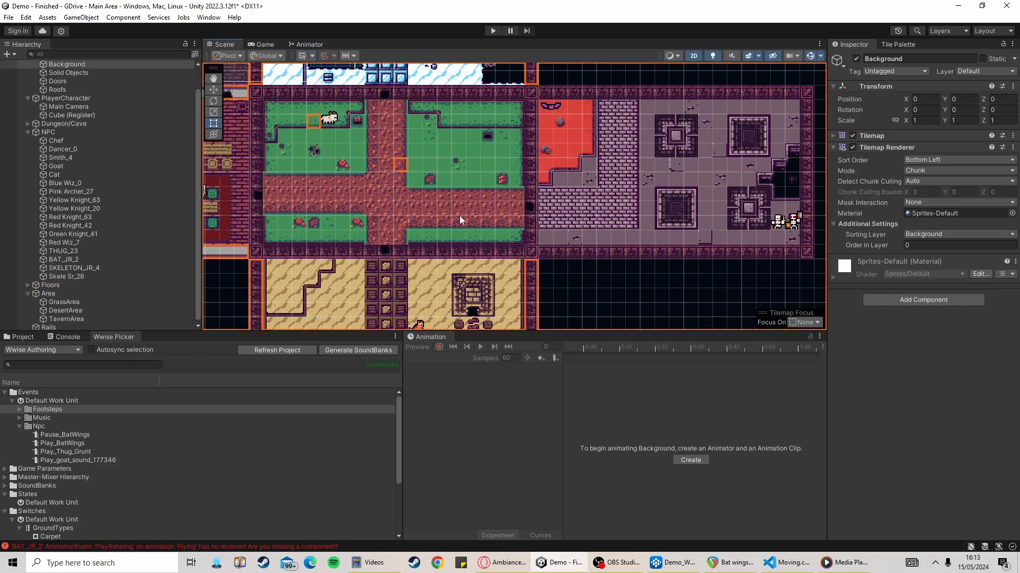
Duplicate the GrassArea object and rename the copy CaveArea
click(59, 302)
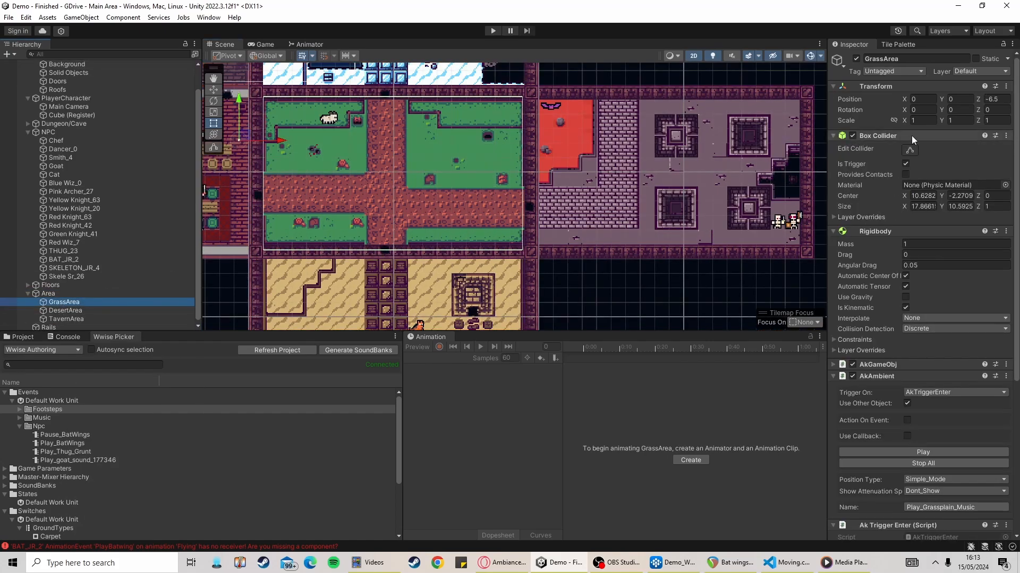
middle_drag(683, 203, 538, 238)
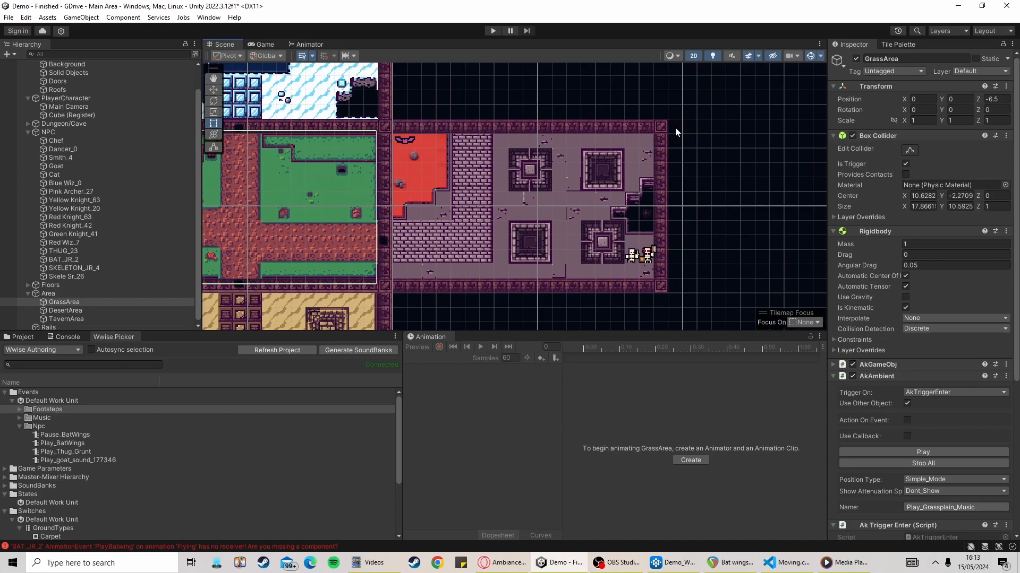
right_click(96, 303)
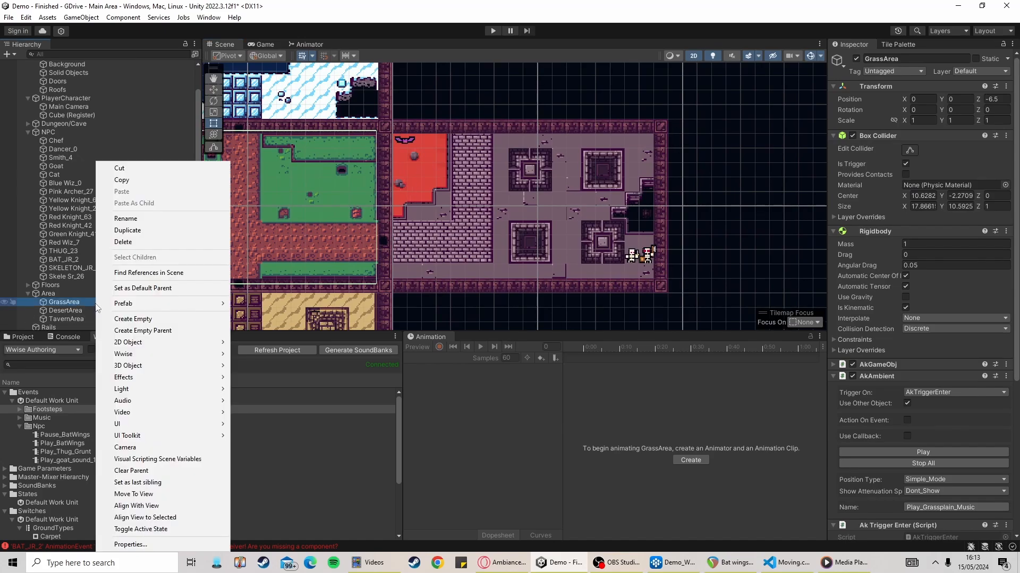
click(132, 230)
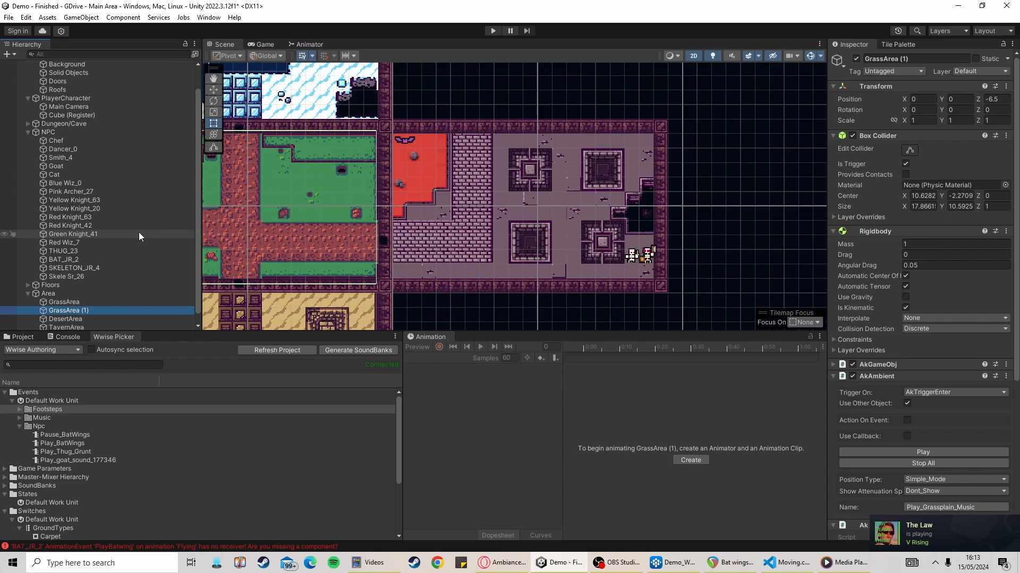
right_click(88, 309)
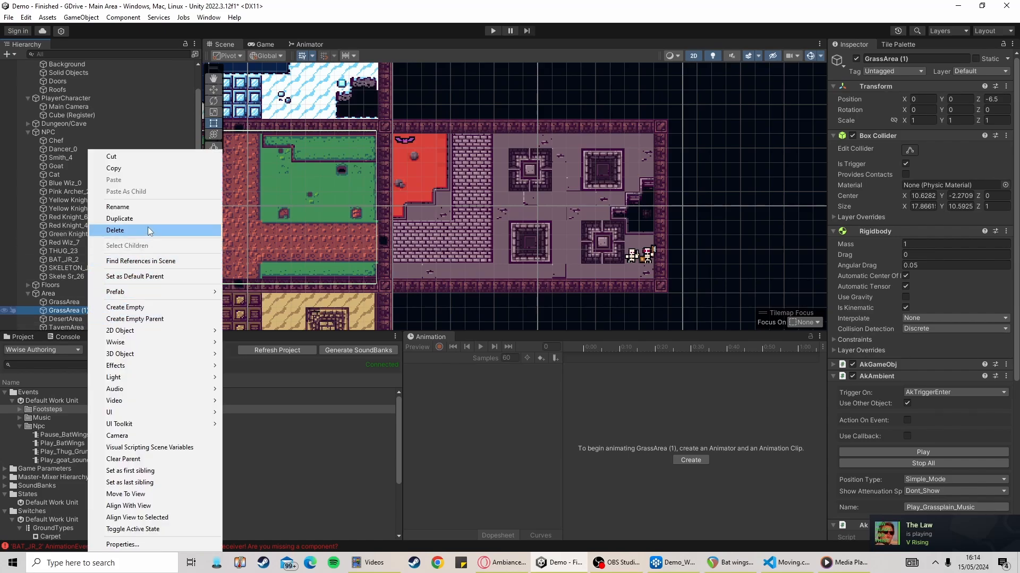
click(147, 207)
text(C)
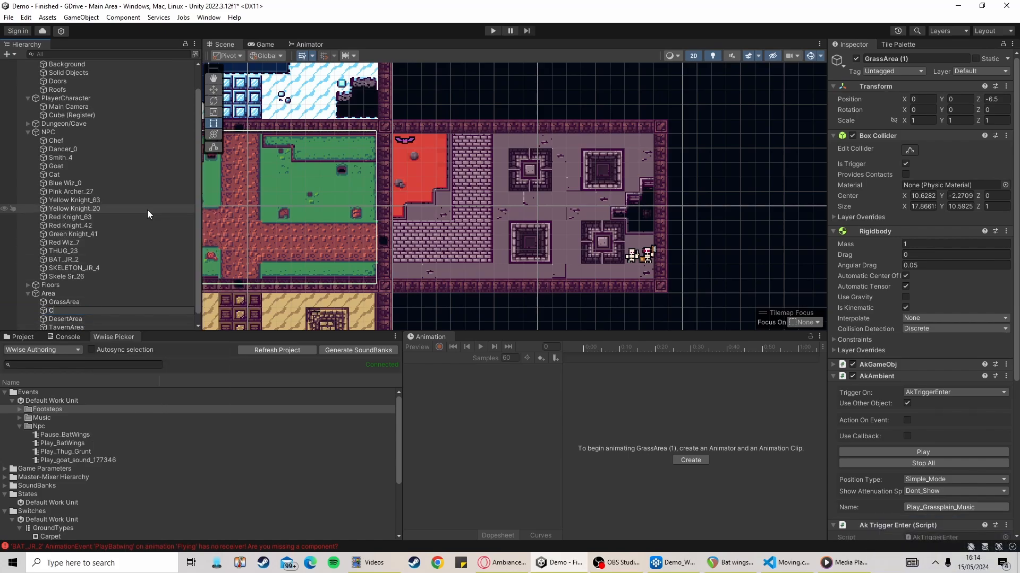
text(aveArea)
key(Return)
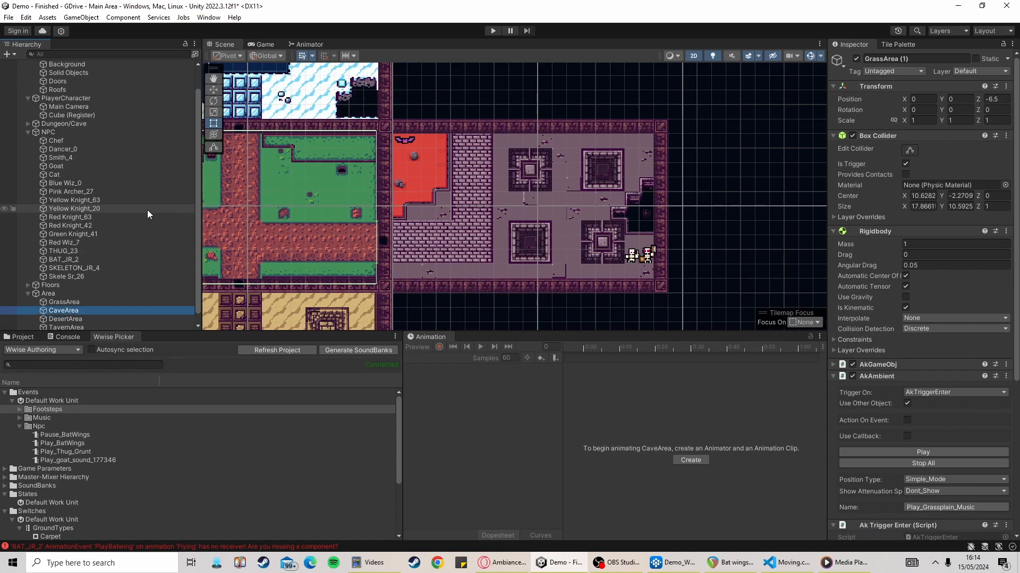
Reshape CaveArea's box collider to cover only the cave room, about 18.27 wide by 10.59 high
click(910, 151)
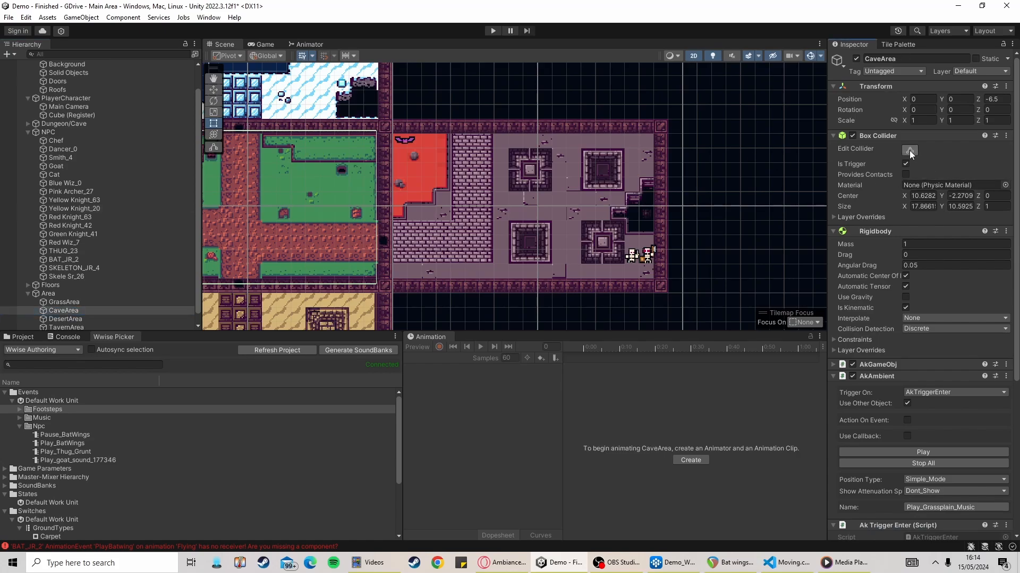
drag(374, 208, 659, 229)
key(f)
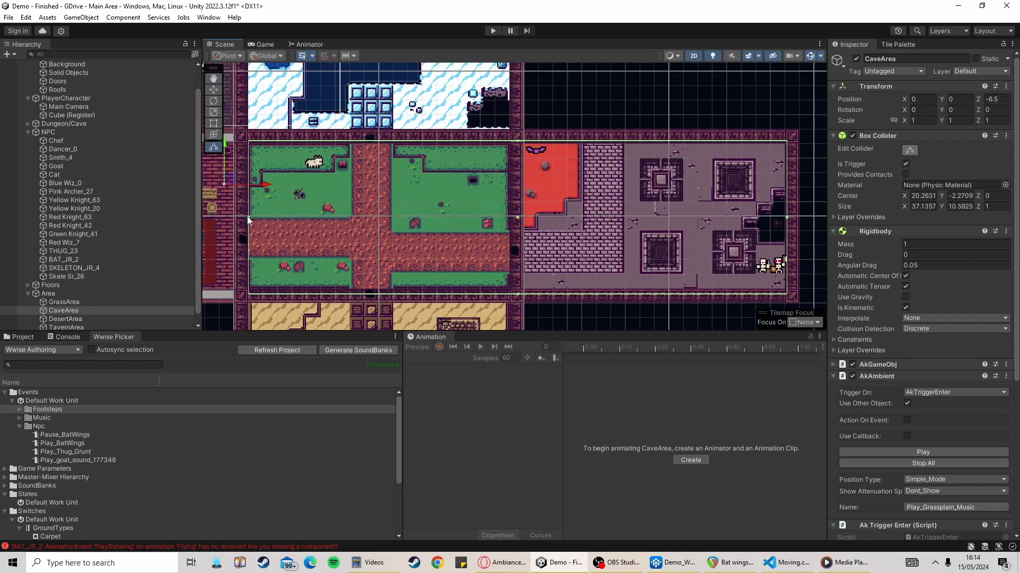
drag(247, 215, 530, 220)
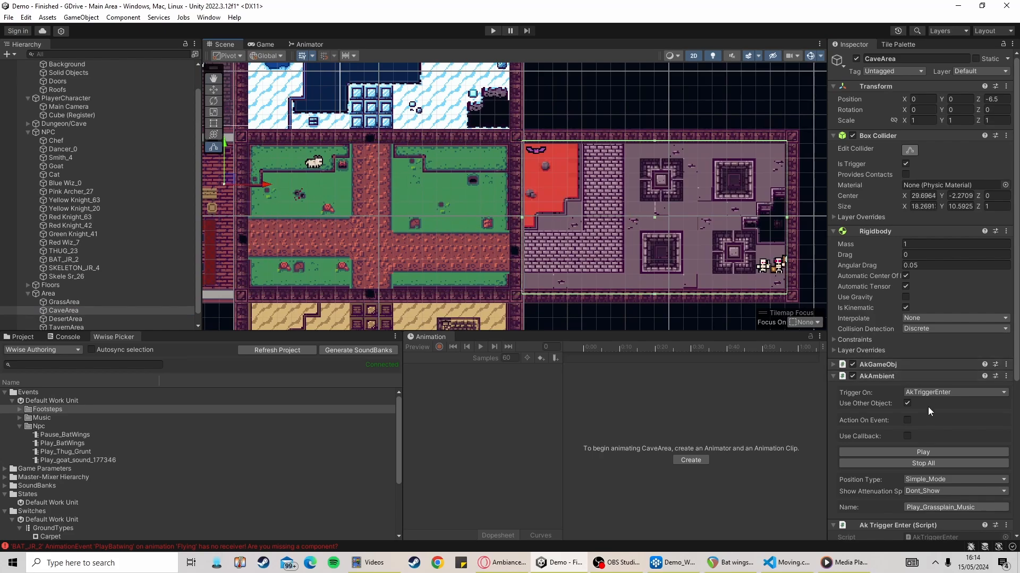
Assign Play_BatWings to CaveArea's trigger-enter AkAmbient component and Pause_BatWings to its trigger-exit one
scroll(930, 393, down, 3)
scroll(935, 308, down, 5)
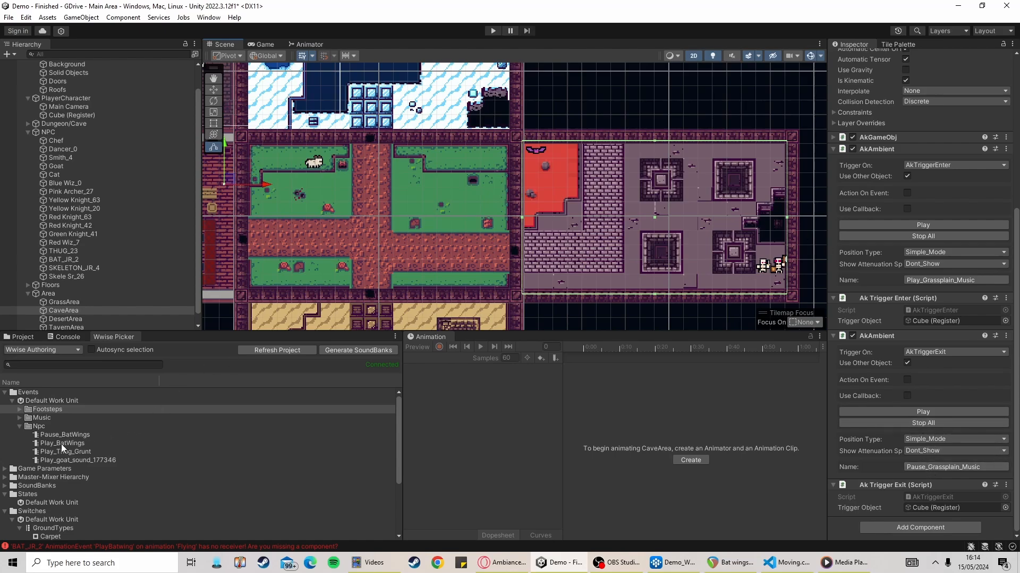
drag(61, 444, 947, 287)
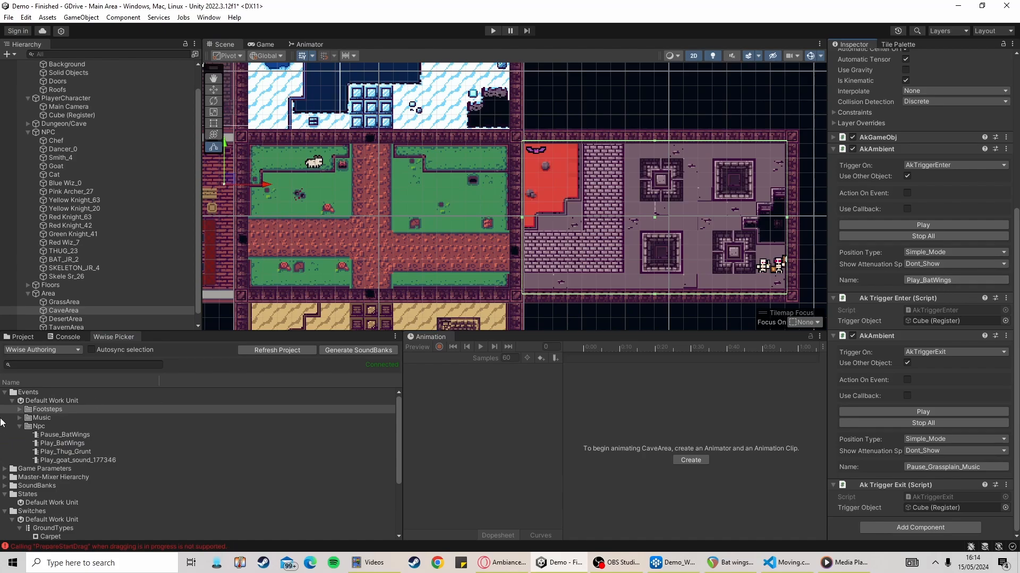
drag(65, 435, 932, 468)
scroll(894, 374, up, 7)
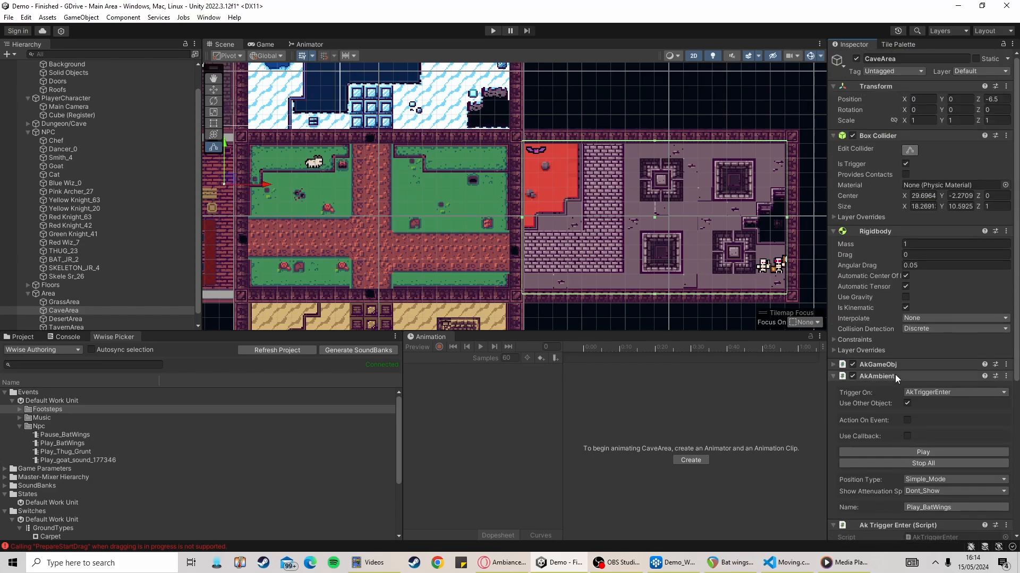
Run the game and walk the character from the starting room through the tavern and grass area to the cave entrance
click(493, 31)
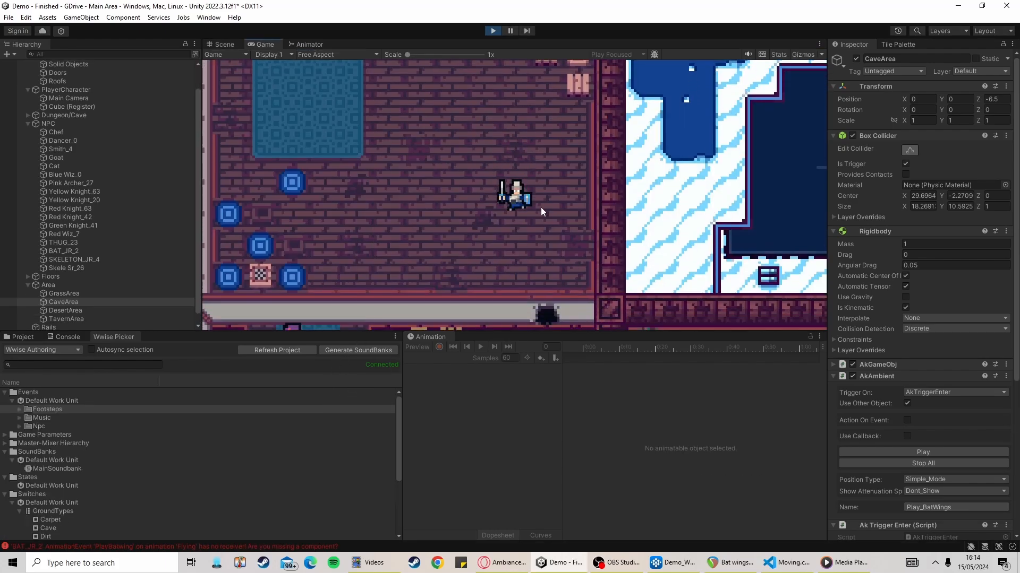
key(s)
key(d)
key(d)
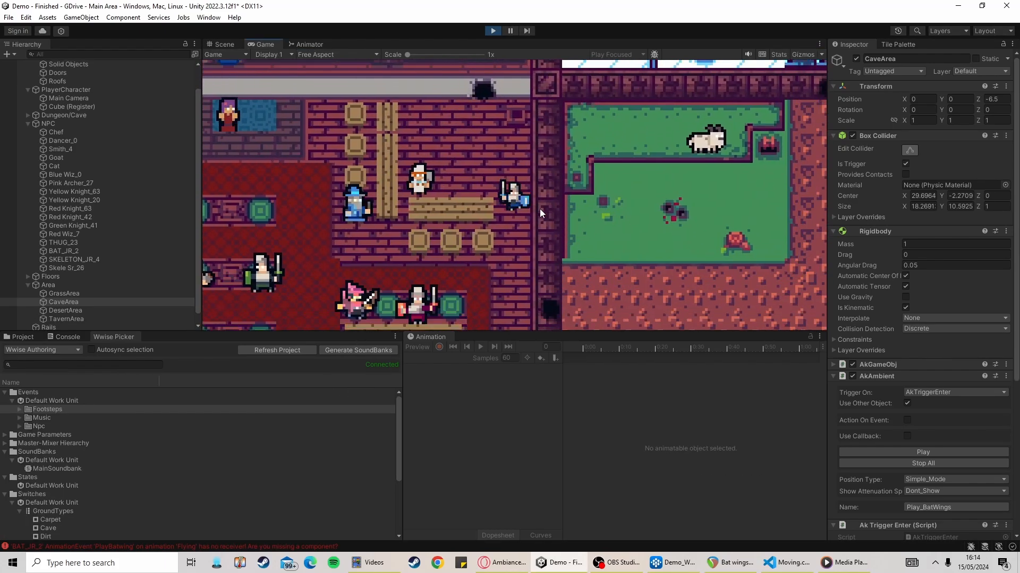
key(s)
key(d)
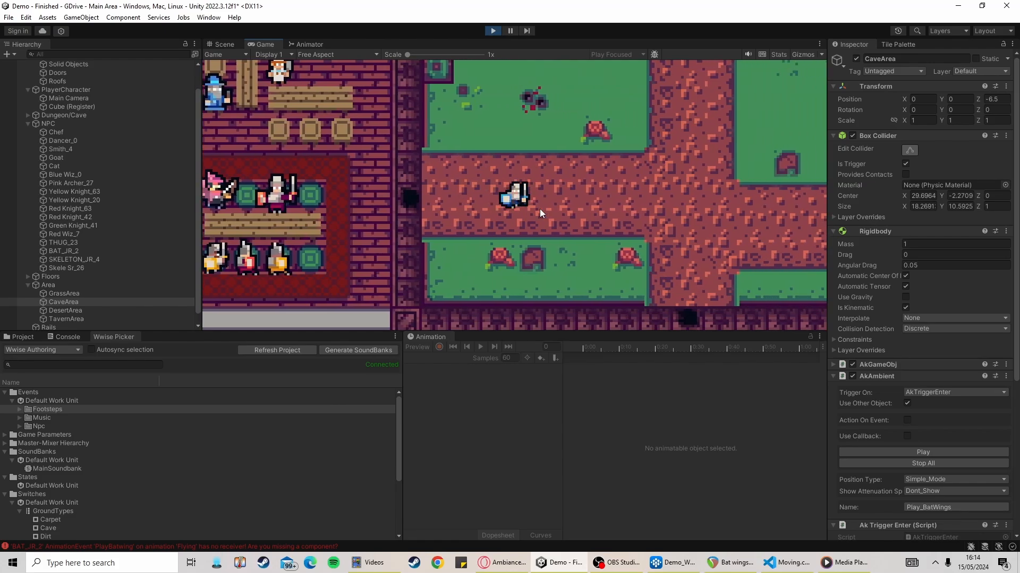
key(d)
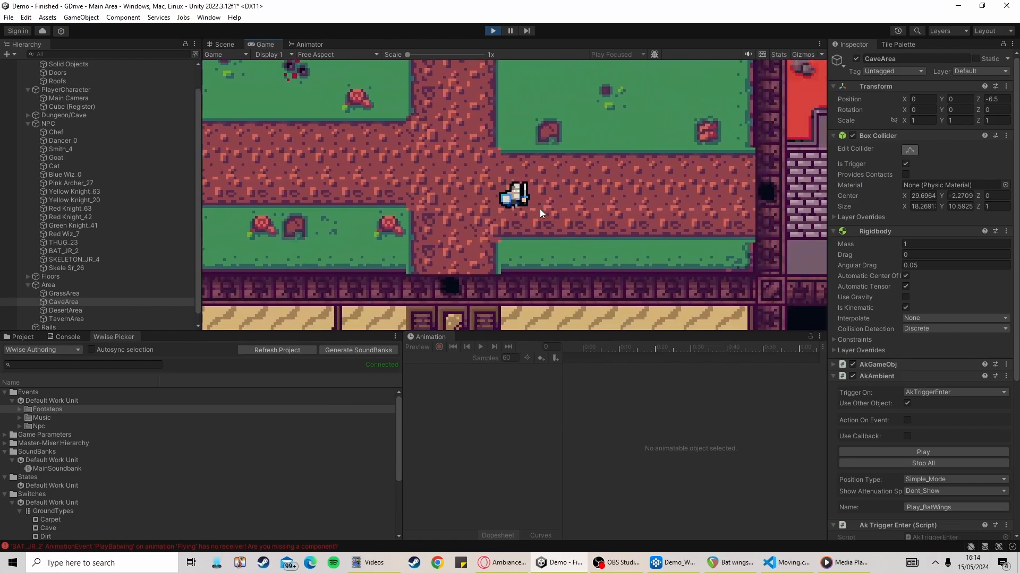
key(d)
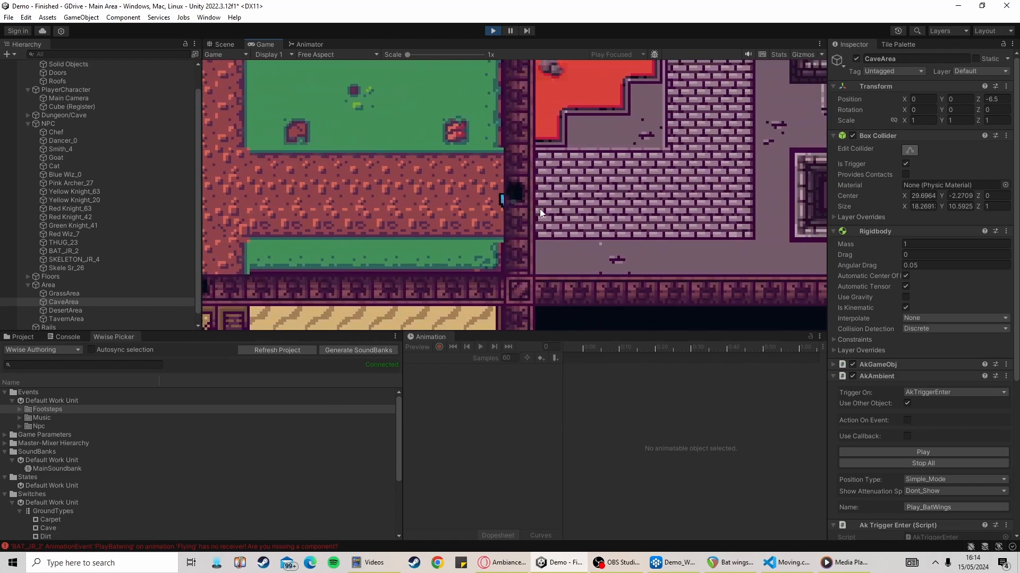
Walk around beside the bat in the cave to listen to its wing loop, and stop the game
key(d)
key(w)
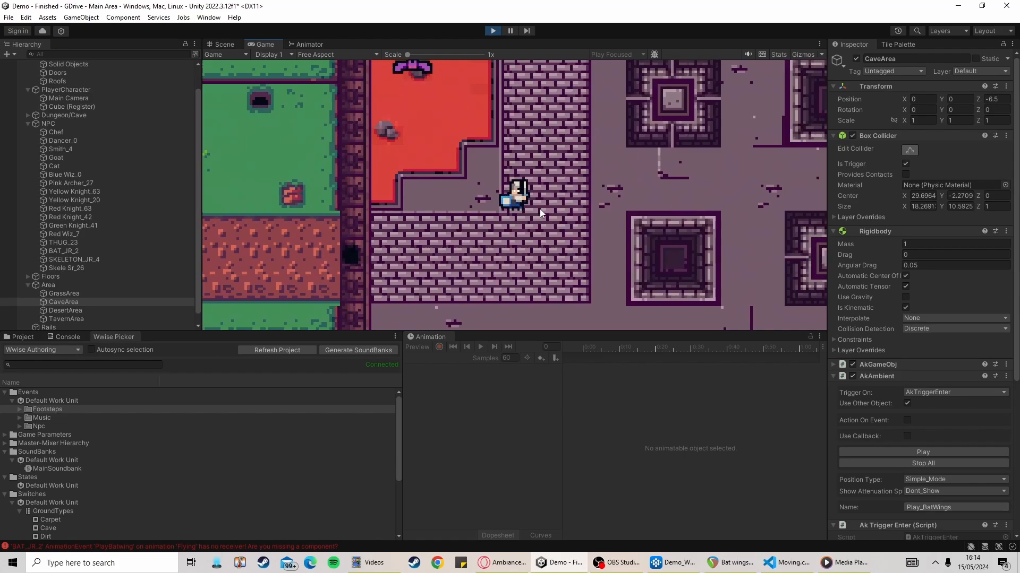
key(w)
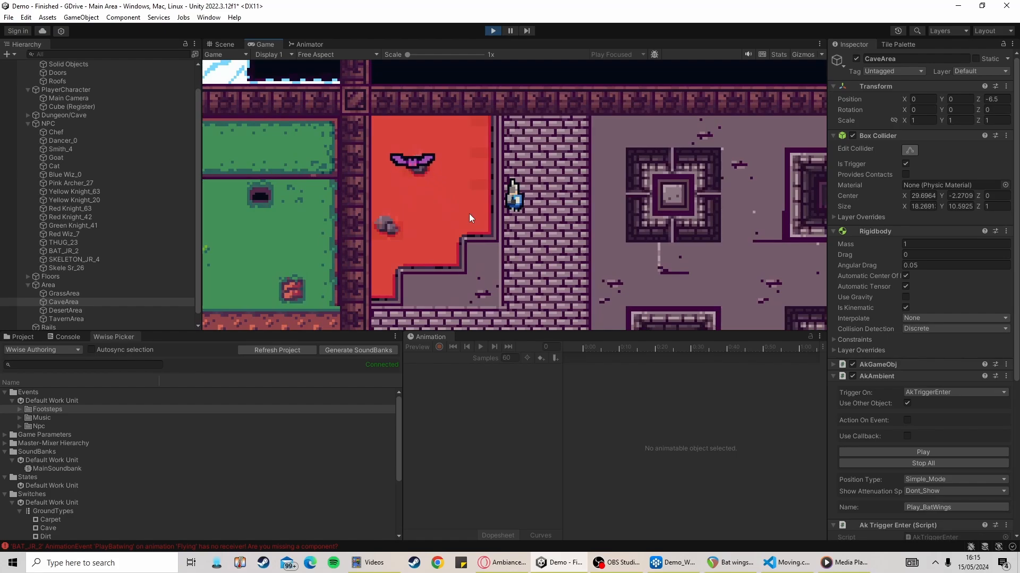
key(s)
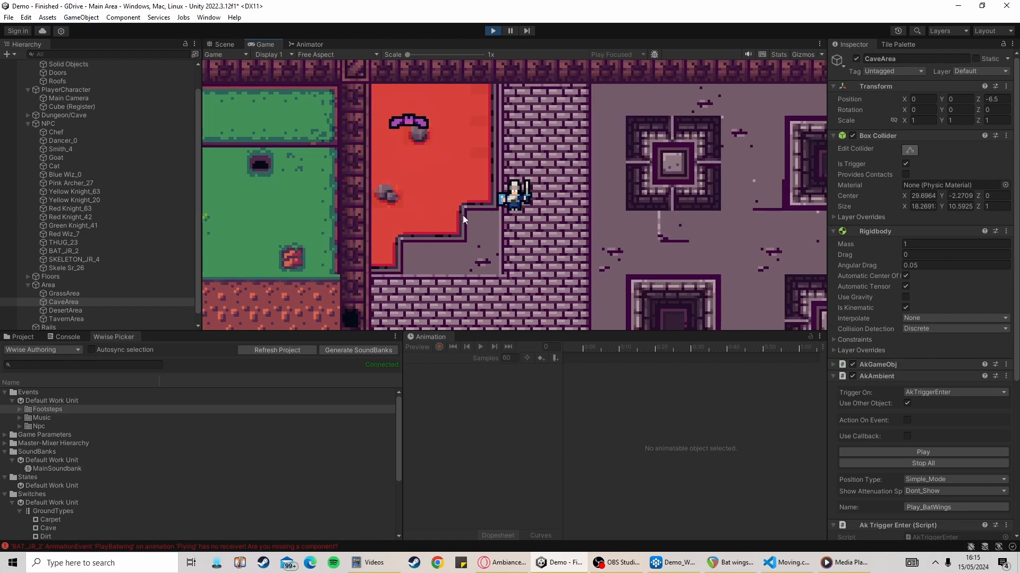
click(492, 31)
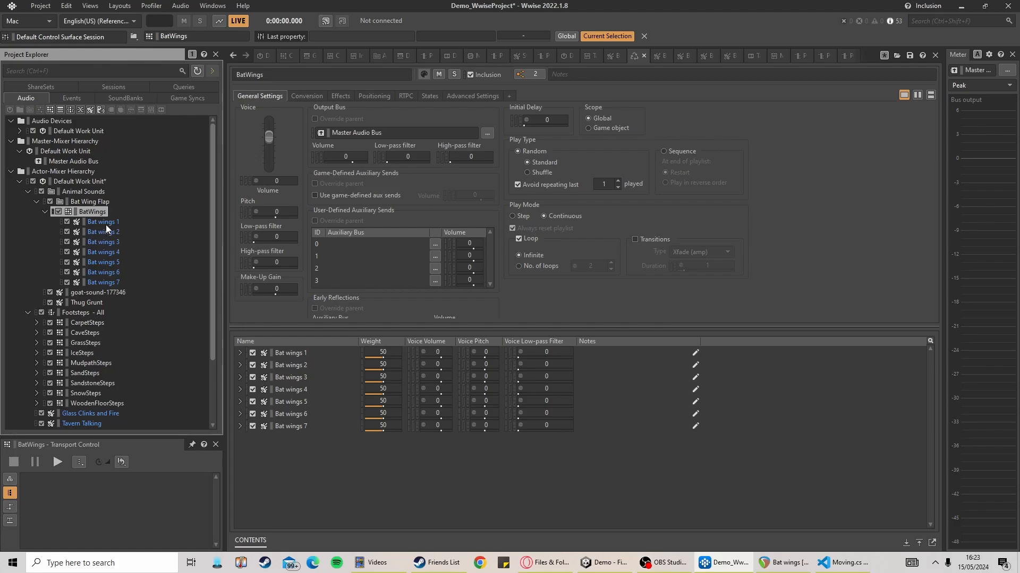
In Wwise, audition Bat wings 1 and move its trim start to about 0.455
click(103, 222)
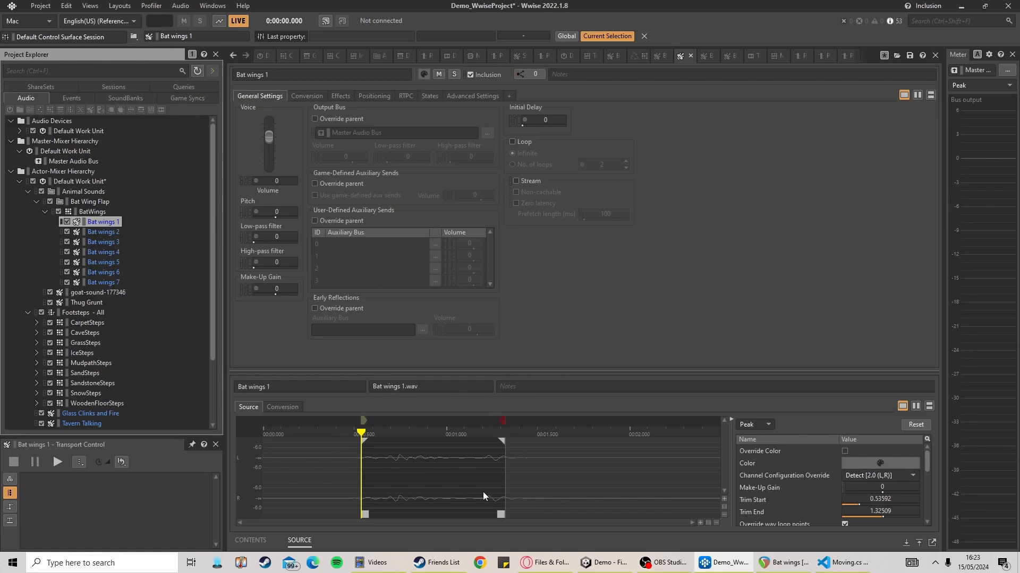
mouse_move(364, 515)
mouse_down()
mouse_move(266, 515)
mouse_move(365, 515)
mouse_up()
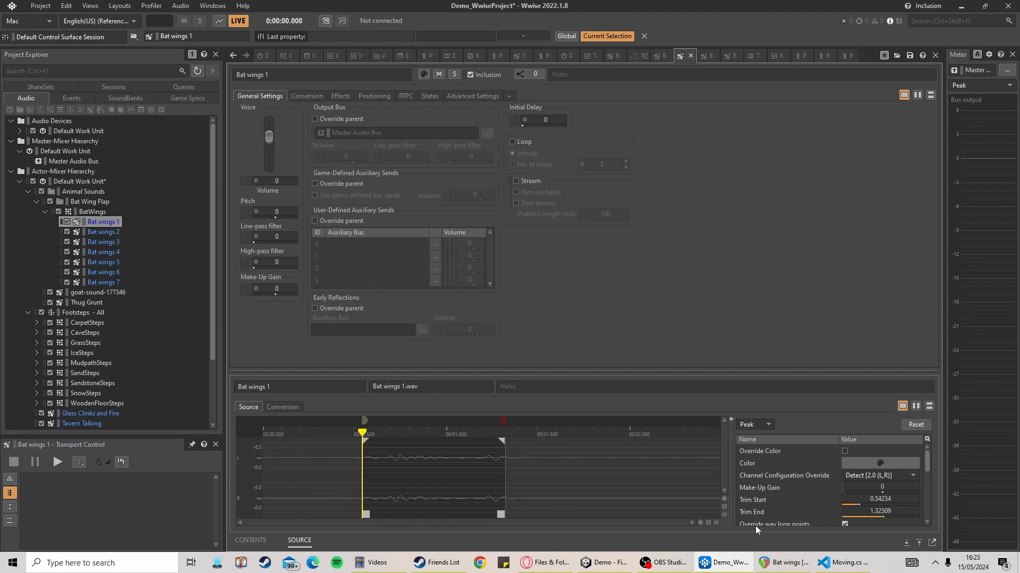
key(space)
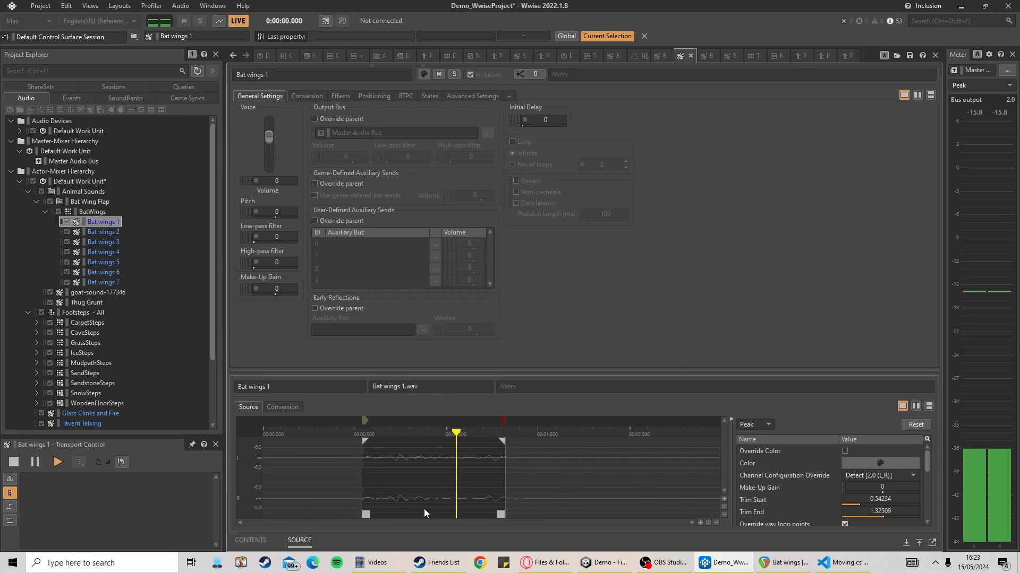
mouse_move(366, 515)
mouse_down()
mouse_move(311, 515)
mouse_move(349, 514)
mouse_up()
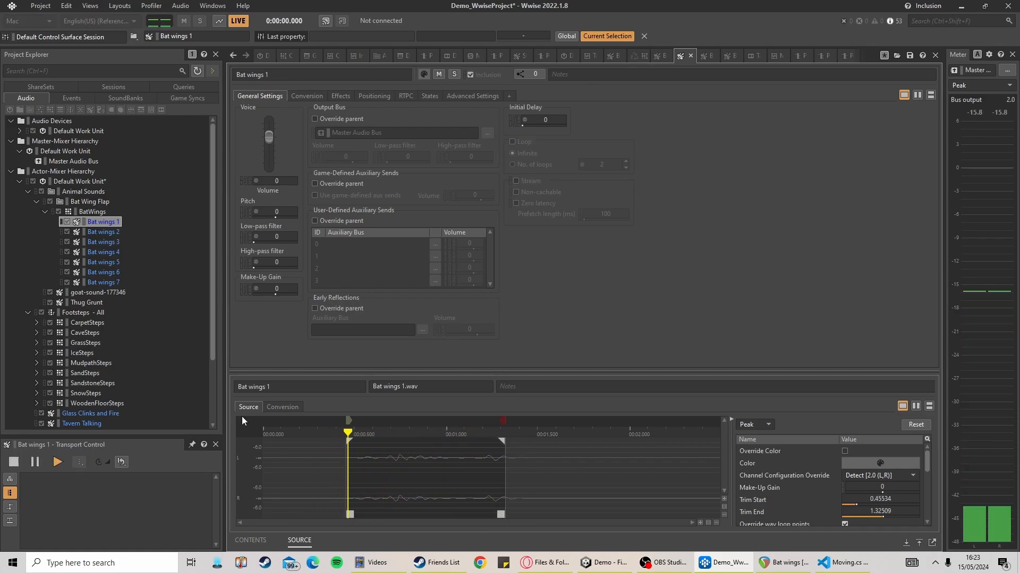
Check the trims of Bat wings 2 and Bat wings 3, and audition the BatWings random container
click(97, 232)
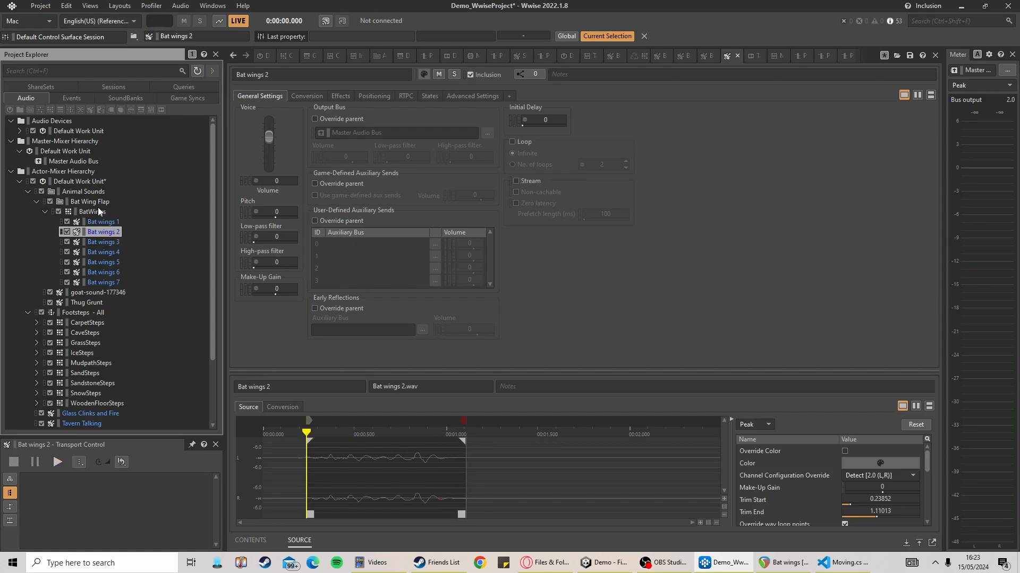
click(97, 210)
click(102, 242)
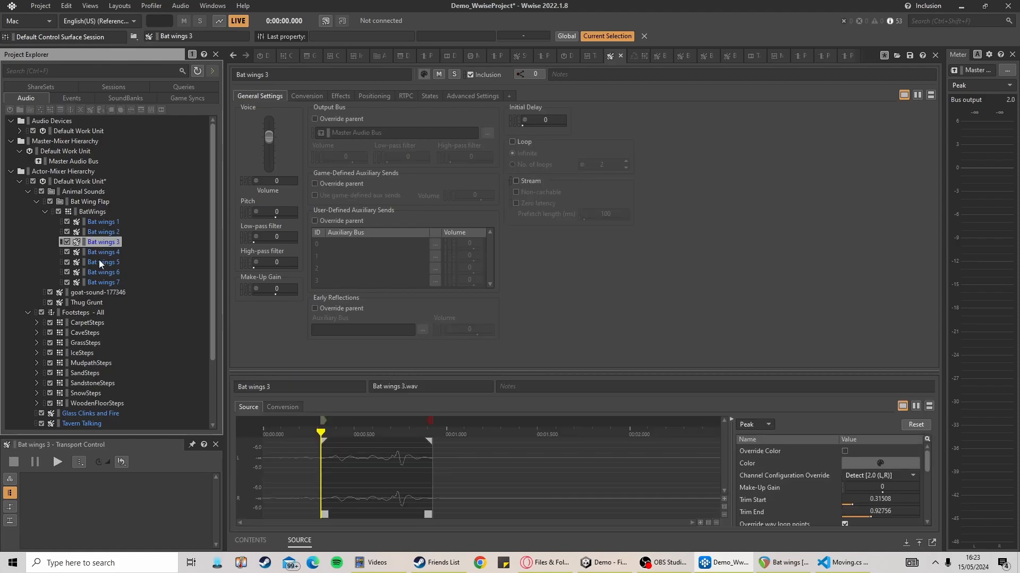
click(94, 212)
key(space)
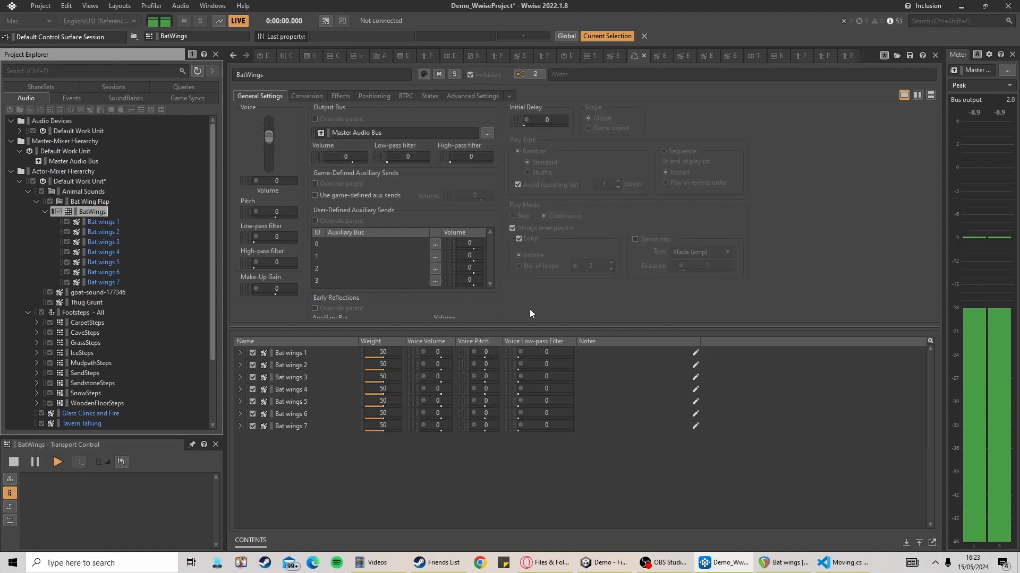
key(space)
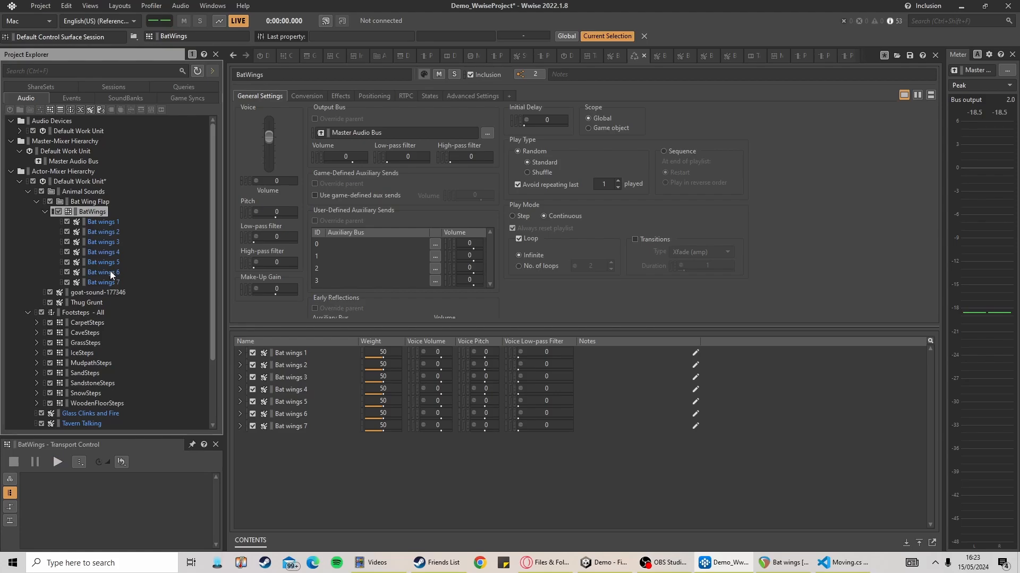
Move the trim start of Bat wings 6 to about 0.071 and return to the BatWings container
click(111, 273)
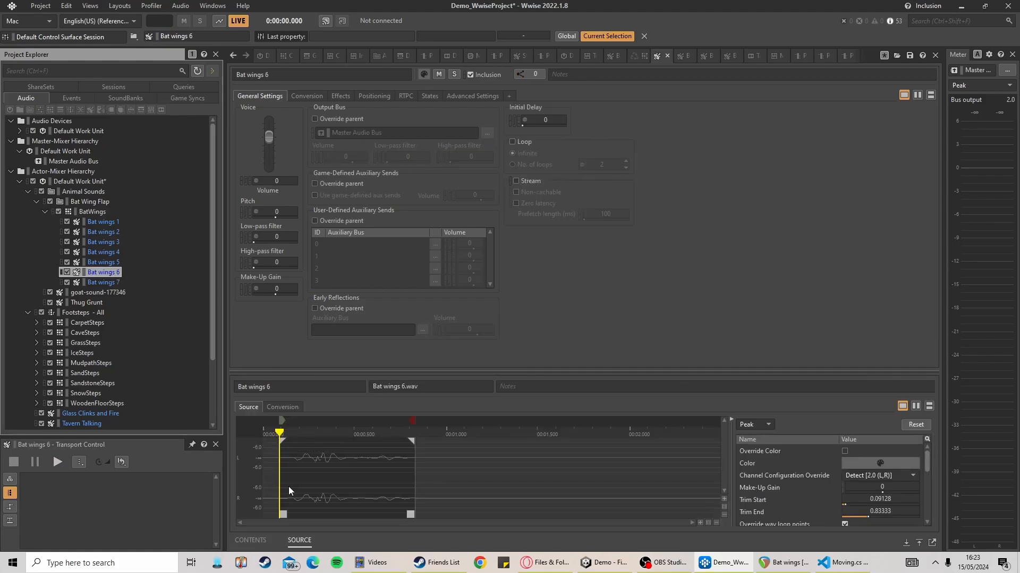
drag(283, 514, 279, 514)
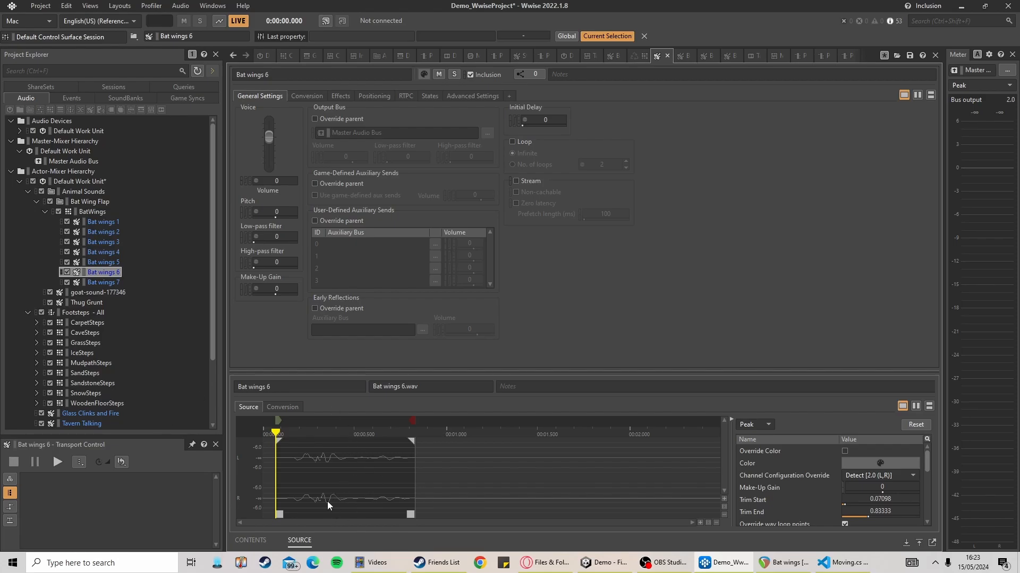
click(86, 213)
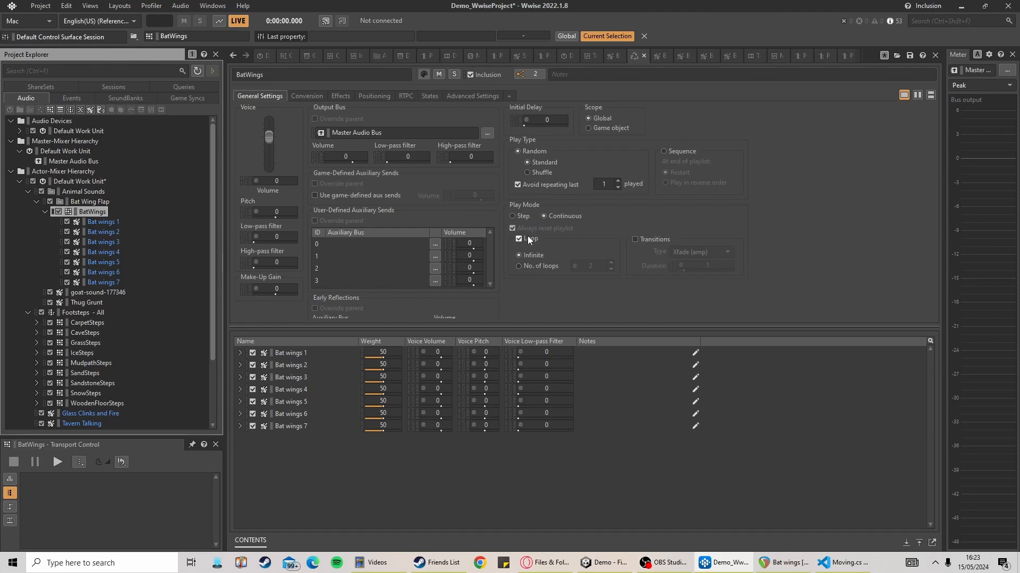
Switch to the SoundBank layout and generate the checked MainSoundbank for Windows
click(119, 5)
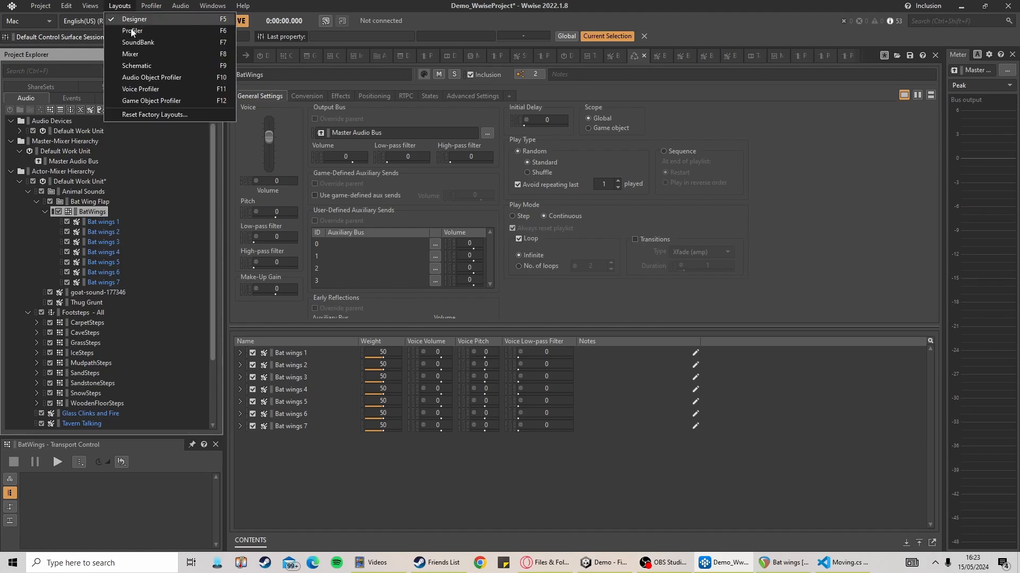
click(143, 38)
click(925, 69)
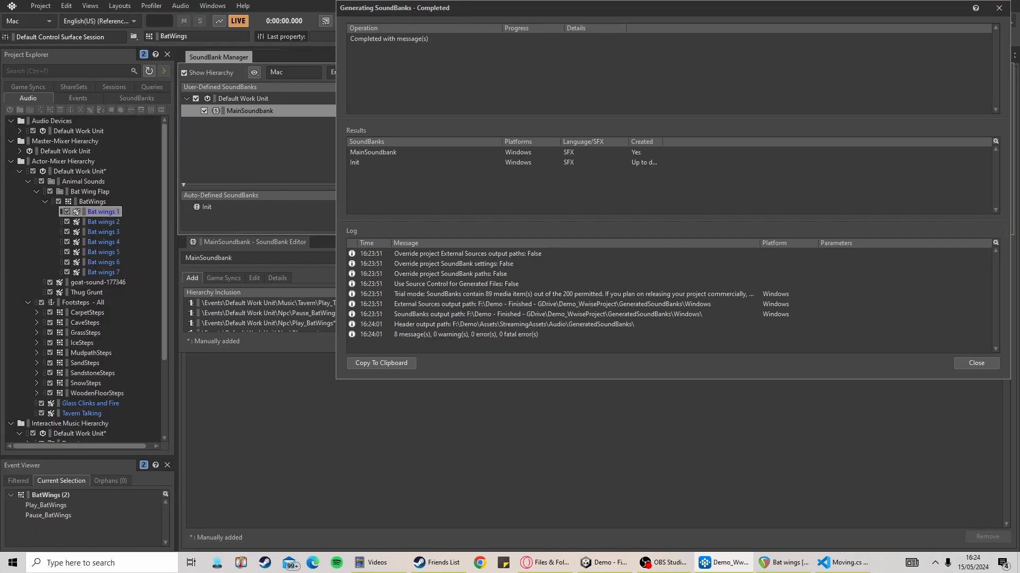
click(963, 359)
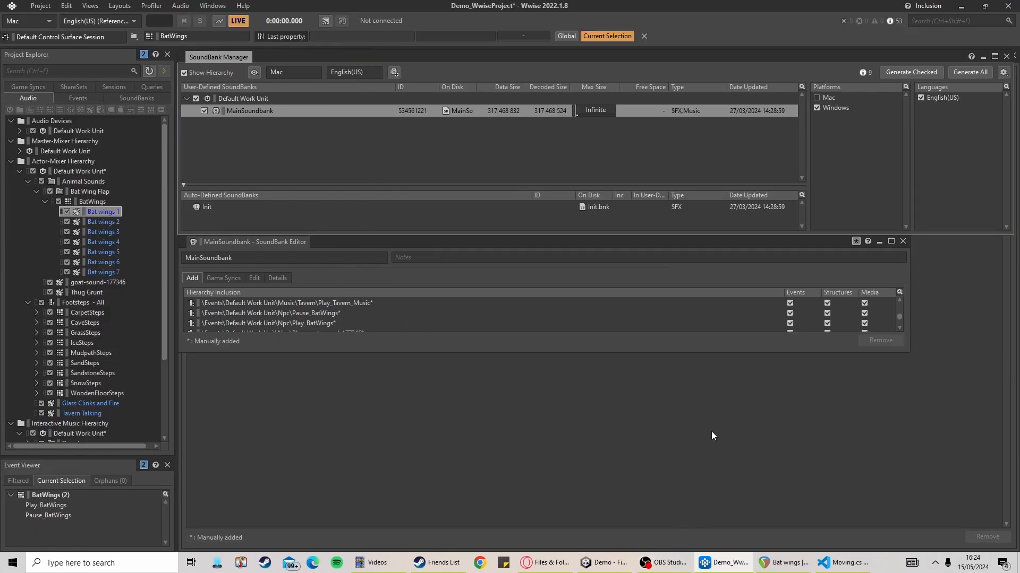
click(890, 73)
click(973, 358)
Switch to Unity and inspect the components of the bat BAT_JR_2 in the cave room
click(604, 562)
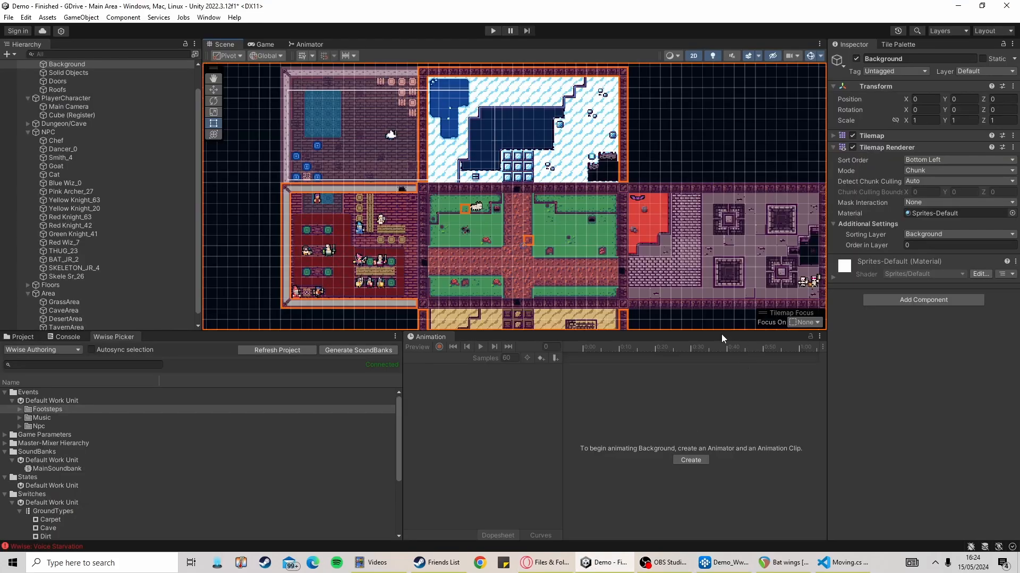
scroll(653, 236, up, 2)
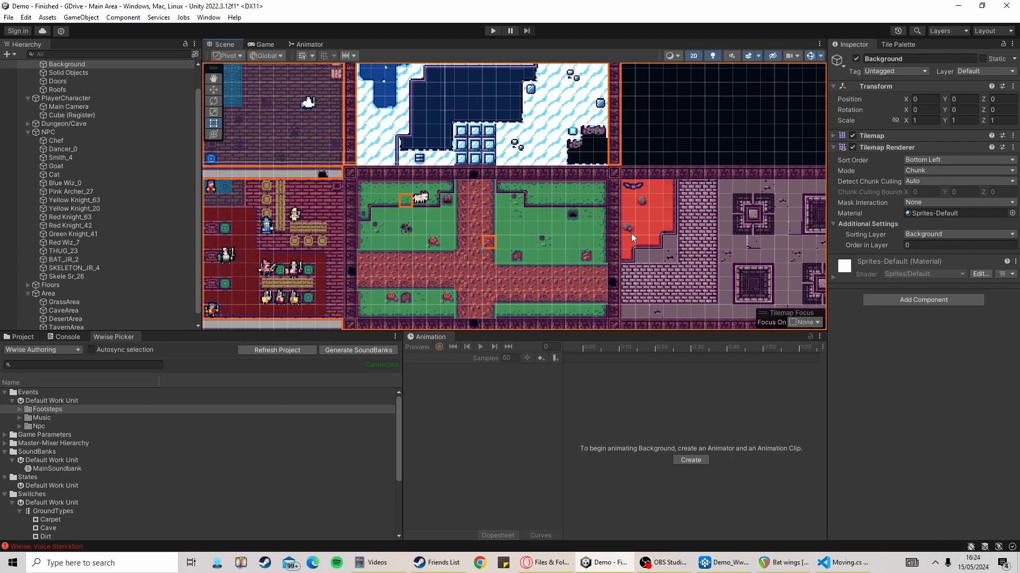
scroll(669, 220, up, 2)
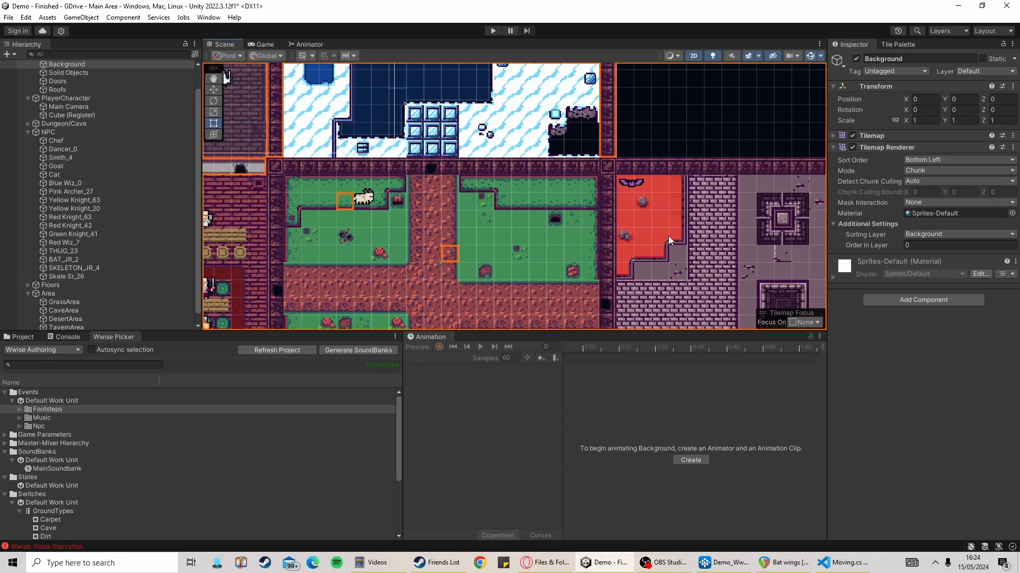
scroll(651, 244, down, 3)
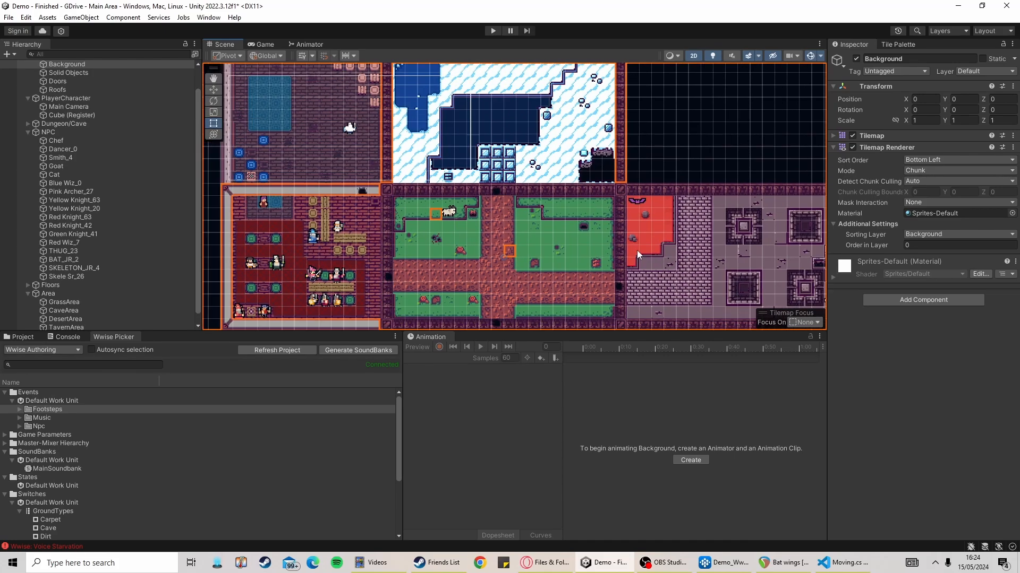
click(637, 201)
scroll(868, 365, down, 2)
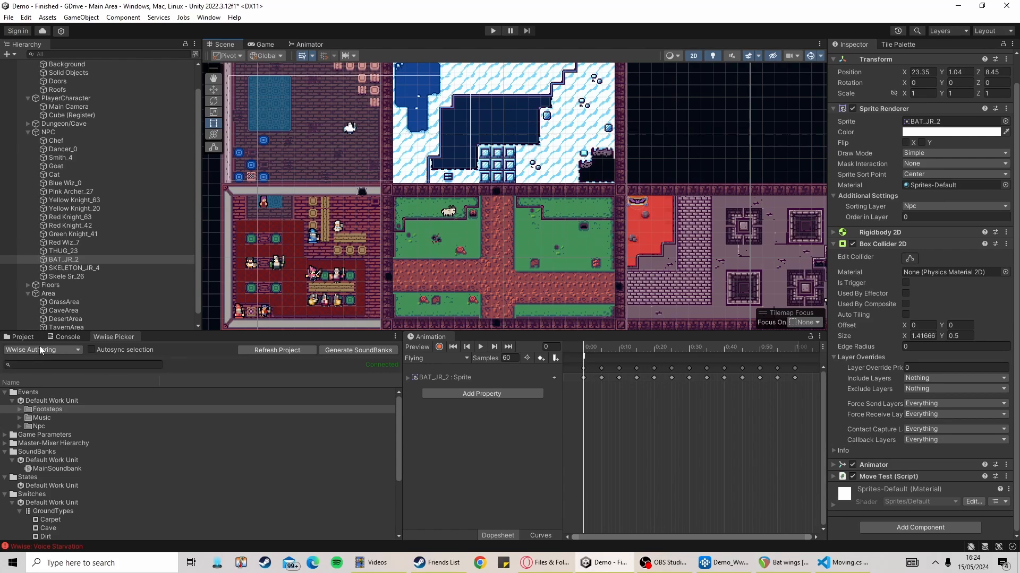
Select CaveArea and review its trigger-enter and trigger-exit AkAmbient components and its extent around the bat
click(73, 311)
scroll(938, 395, down, 4)
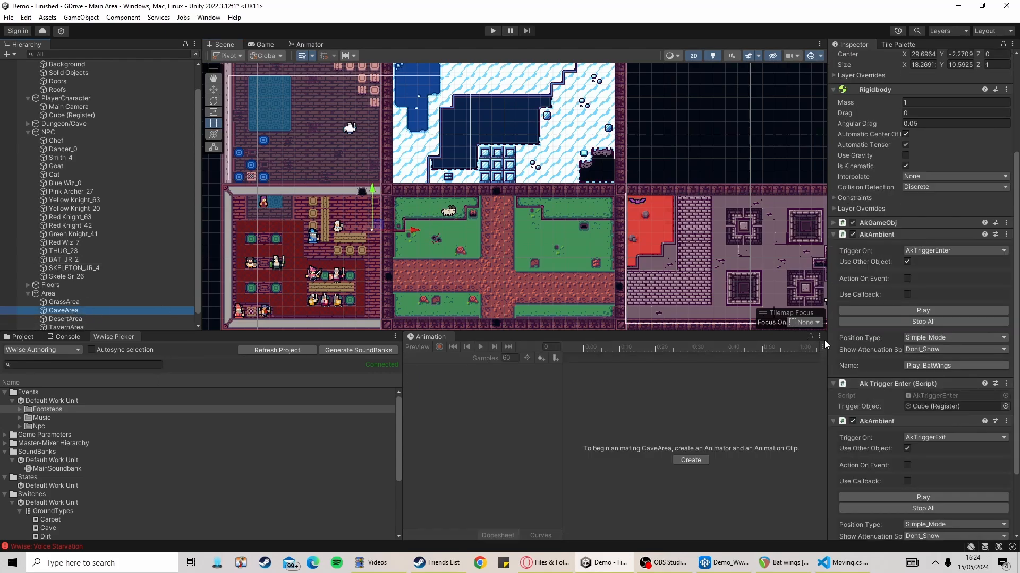
scroll(745, 286, down, 1)
scroll(643, 209, up, 5)
scroll(643, 209, up, 2)
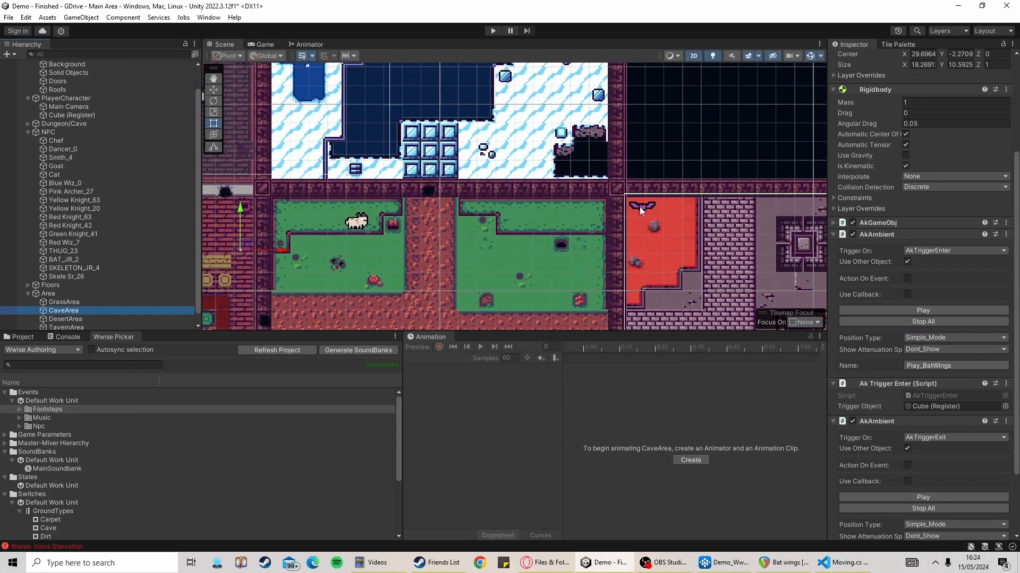
scroll(642, 183, down, 3)
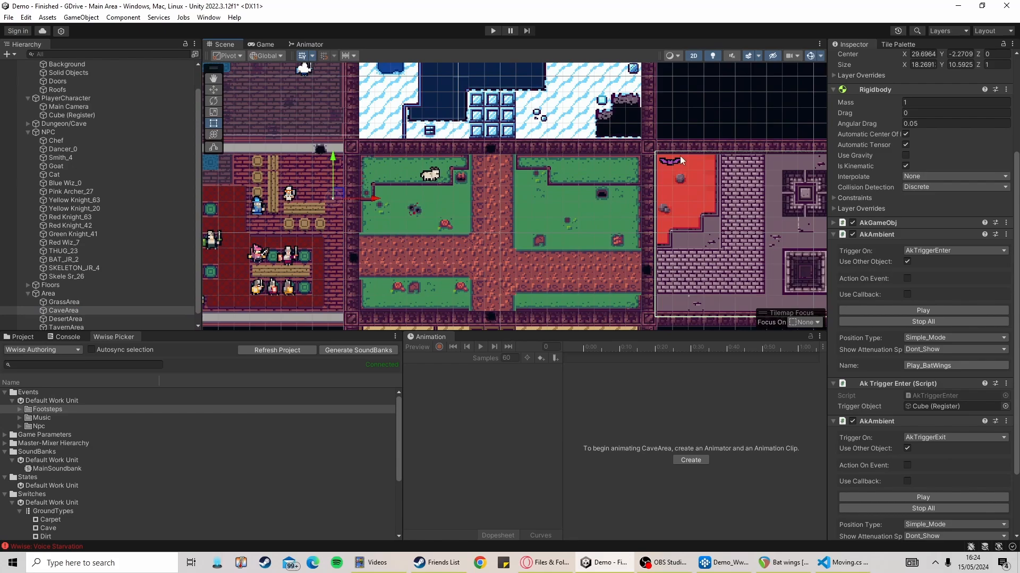
Select the bat BAT_JR_2 again and examine its location within the whole cave room
click(670, 160)
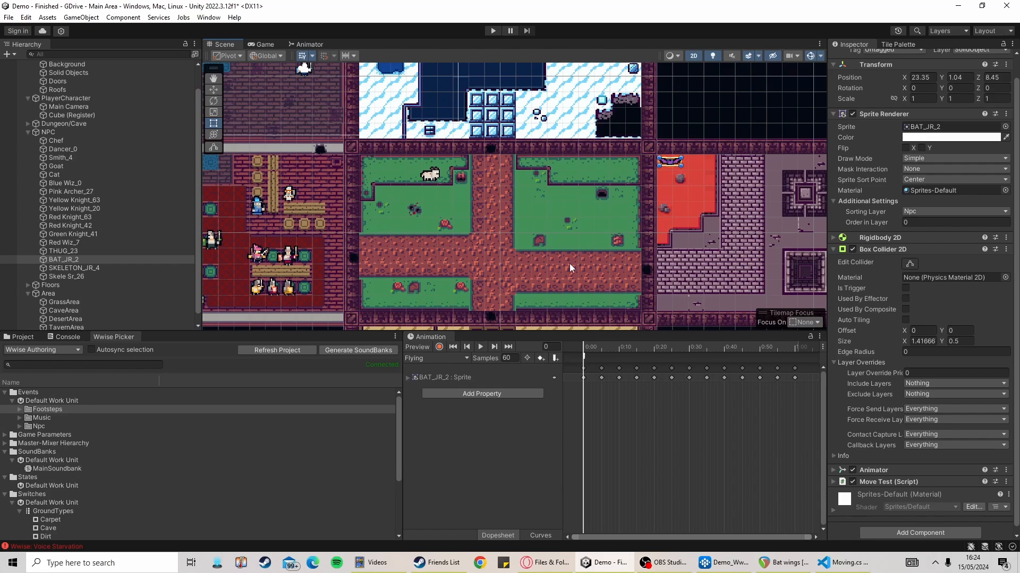
scroll(602, 250, down, 5)
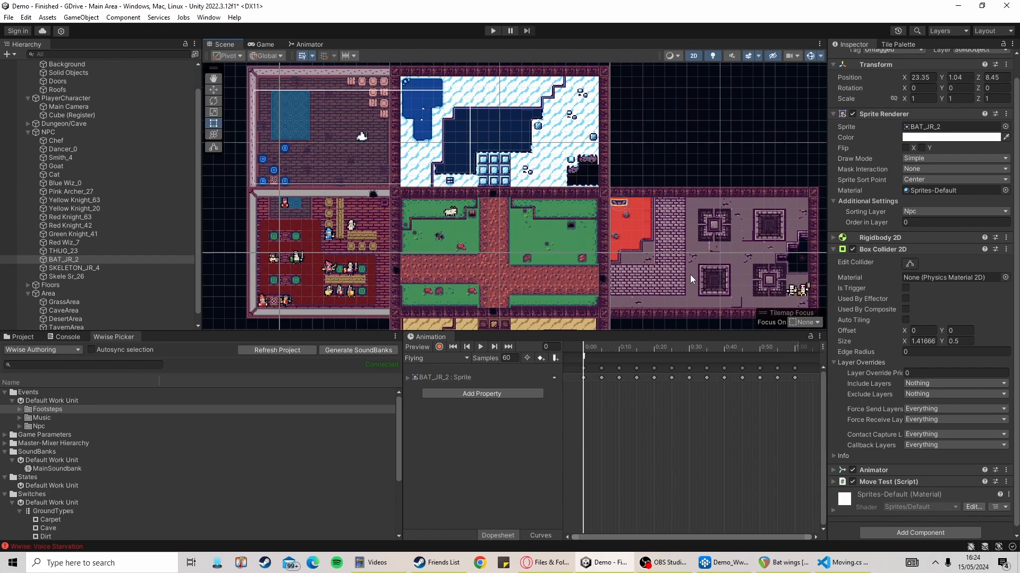
scroll(713, 263, up, 1)
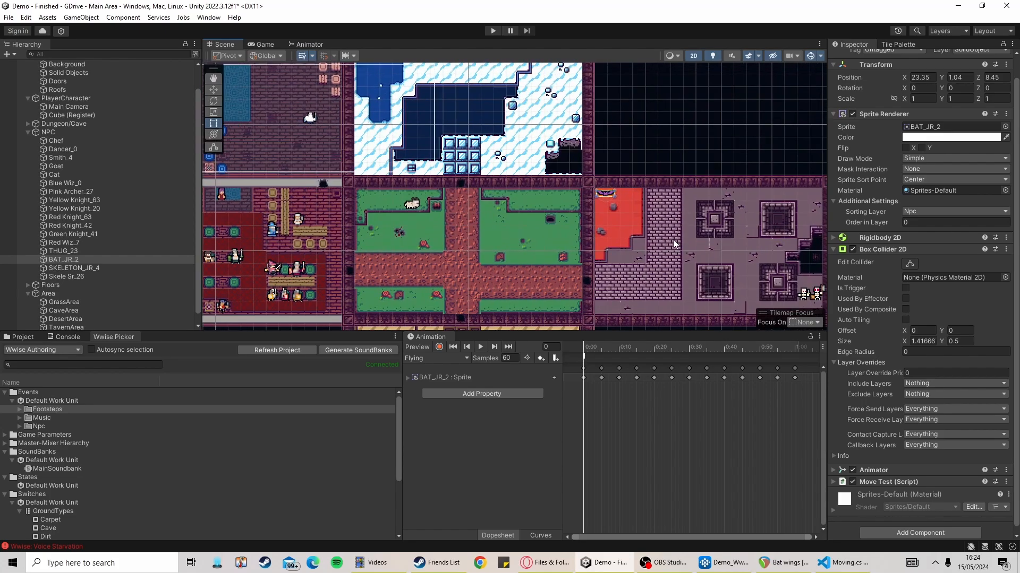
middle_drag(644, 237, 570, 225)
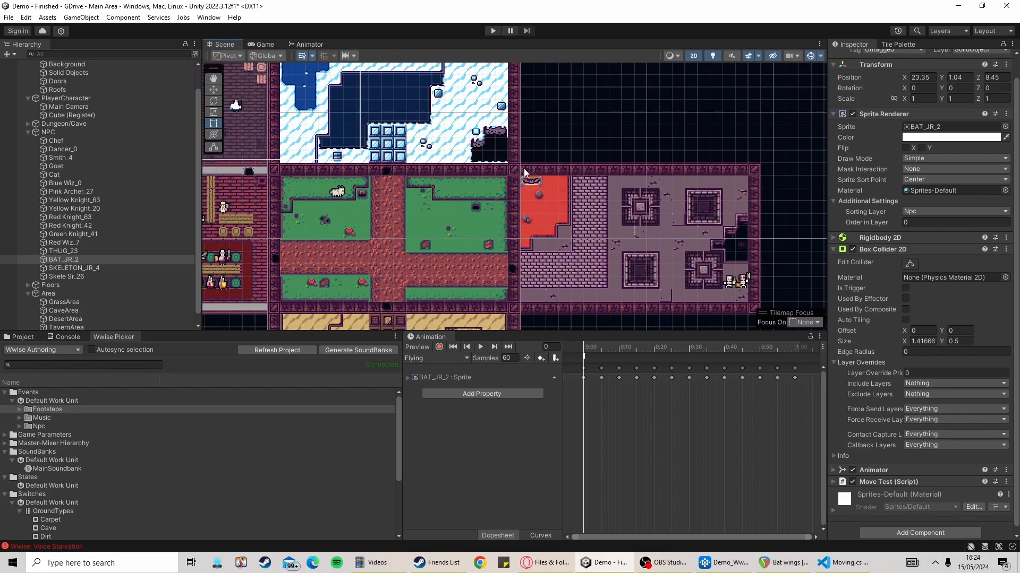
Select the skeleton SKELETON_JR_4 in the far corner of the cave room and inspect its components
middle_drag(479, 275, 555, 181)
middle_drag(725, 201, 625, 236)
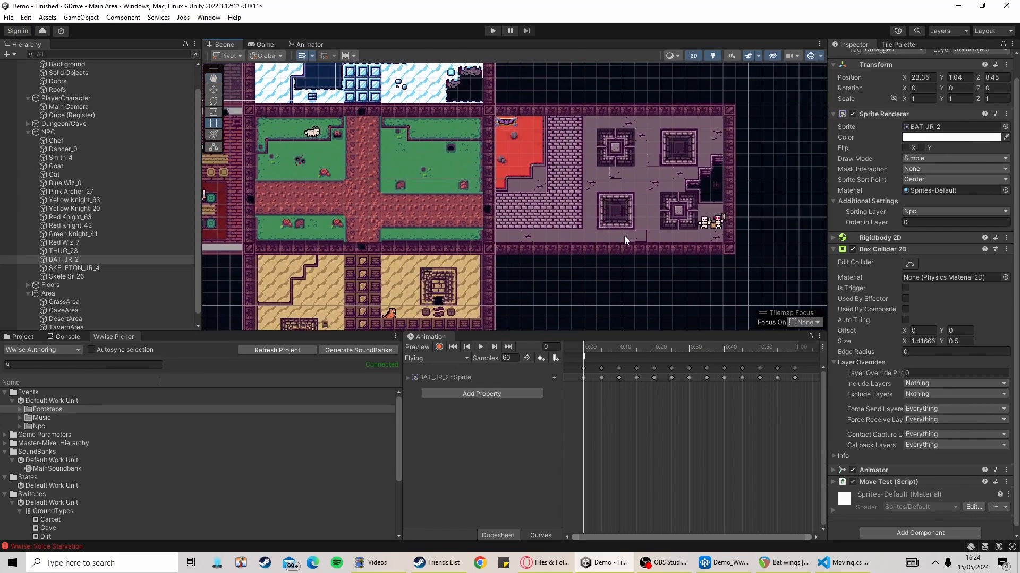
scroll(713, 235, up, 3)
click(707, 233)
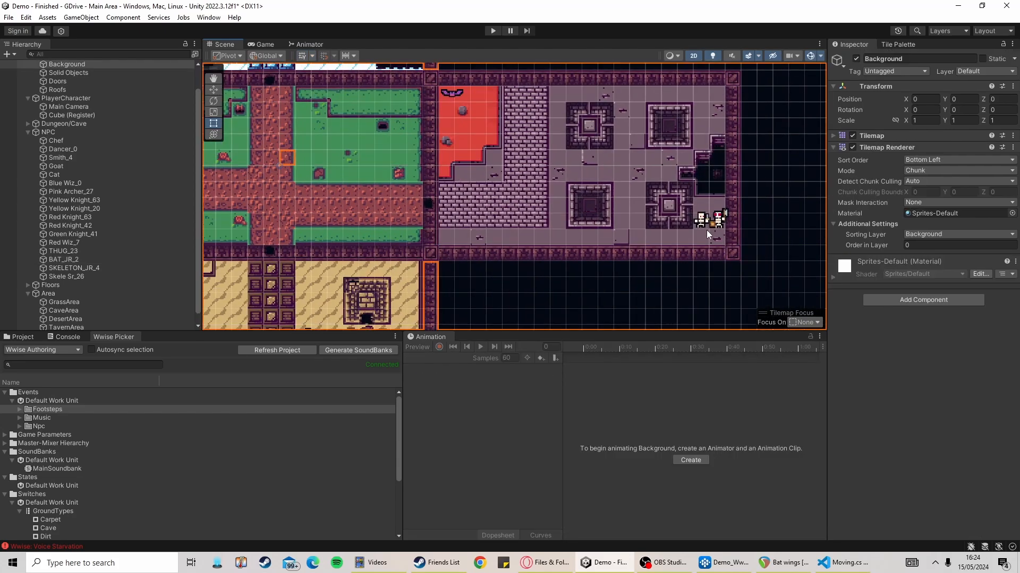
click(706, 230)
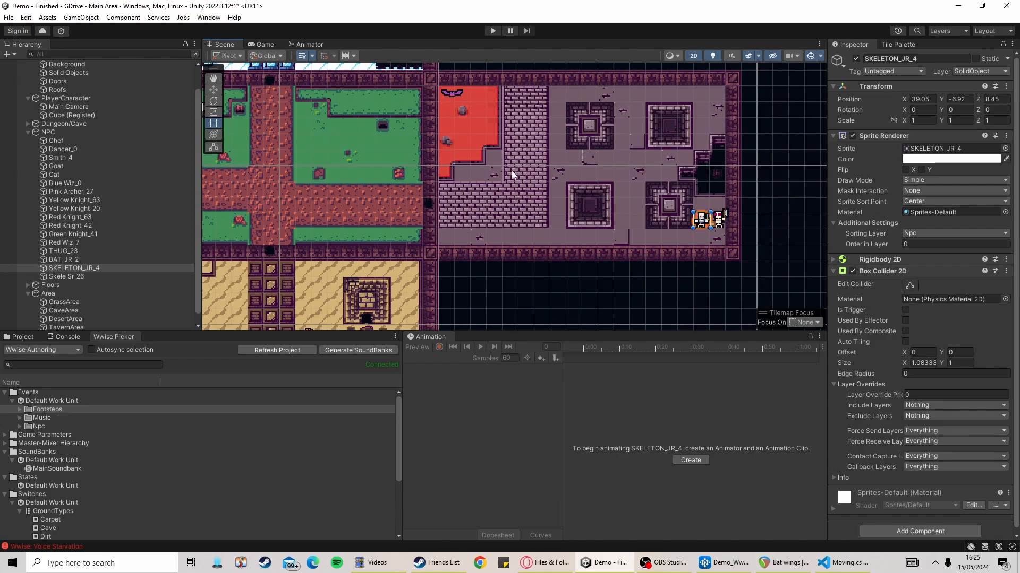
Examine the snow room and the overall map layout, comparing the cave with the neighbouring rooms and selecting the Solid Objects and Background tilemaps
middle_drag(512, 174, 606, 275)
middle_drag(520, 179, 586, 229)
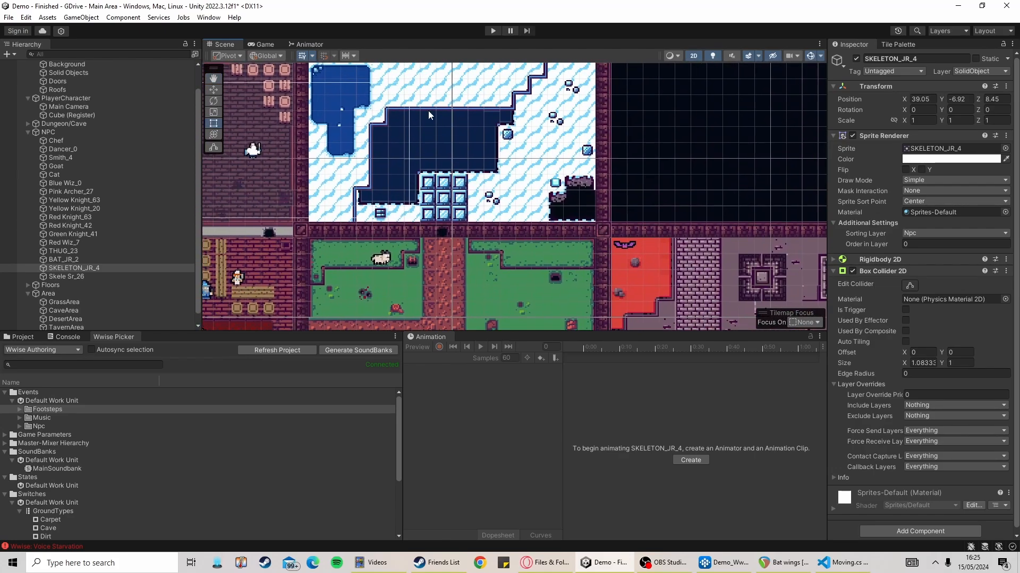
middle_drag(429, 115, 441, 153)
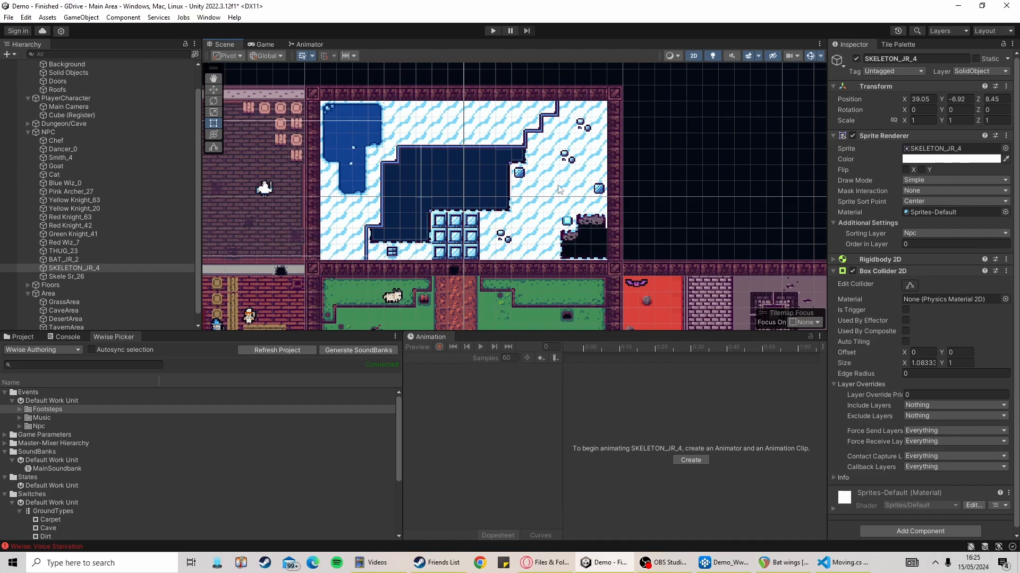
scroll(558, 189, down, 5)
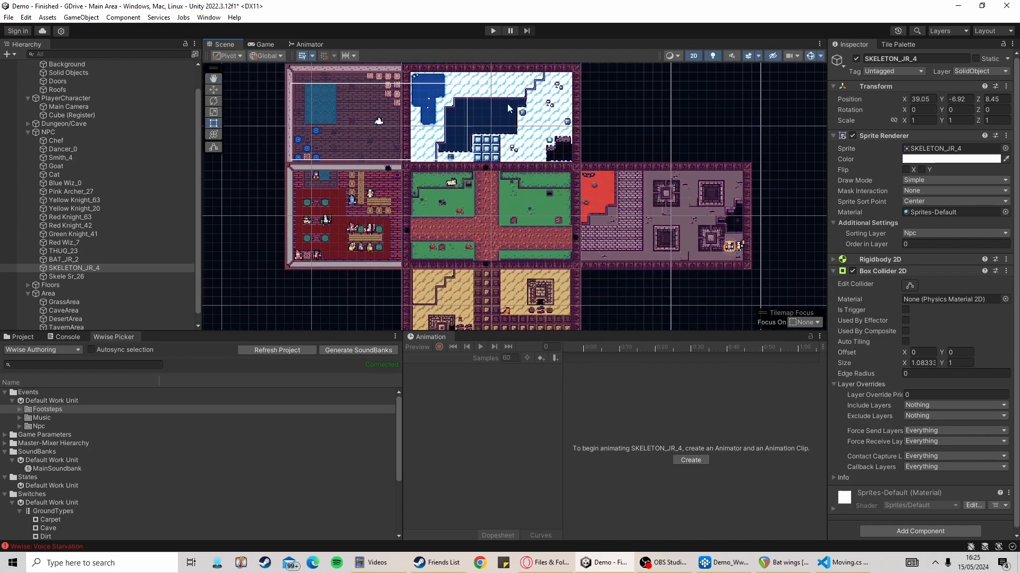
click(638, 225)
scroll(637, 186, up, 2)
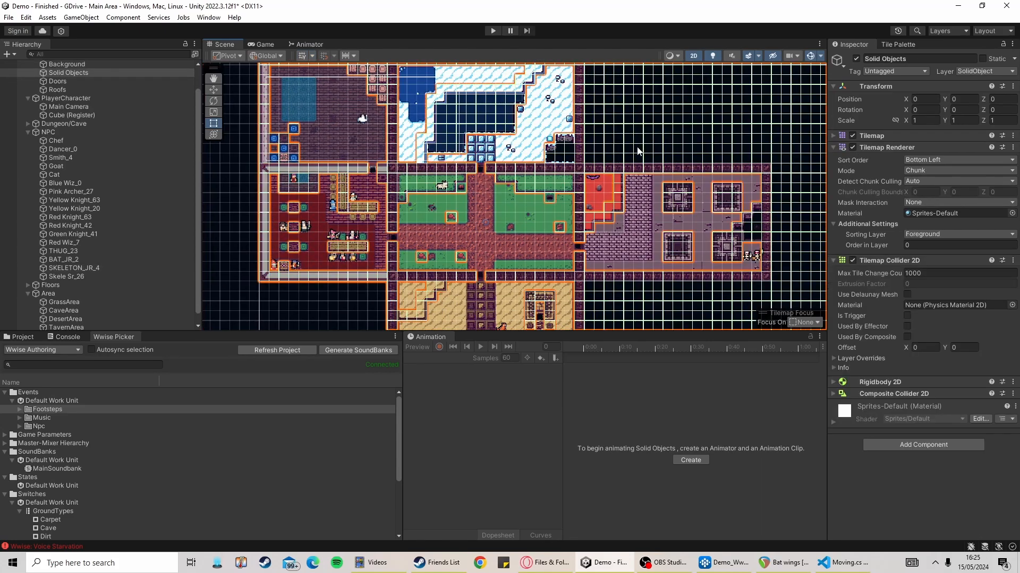
click(547, 134)
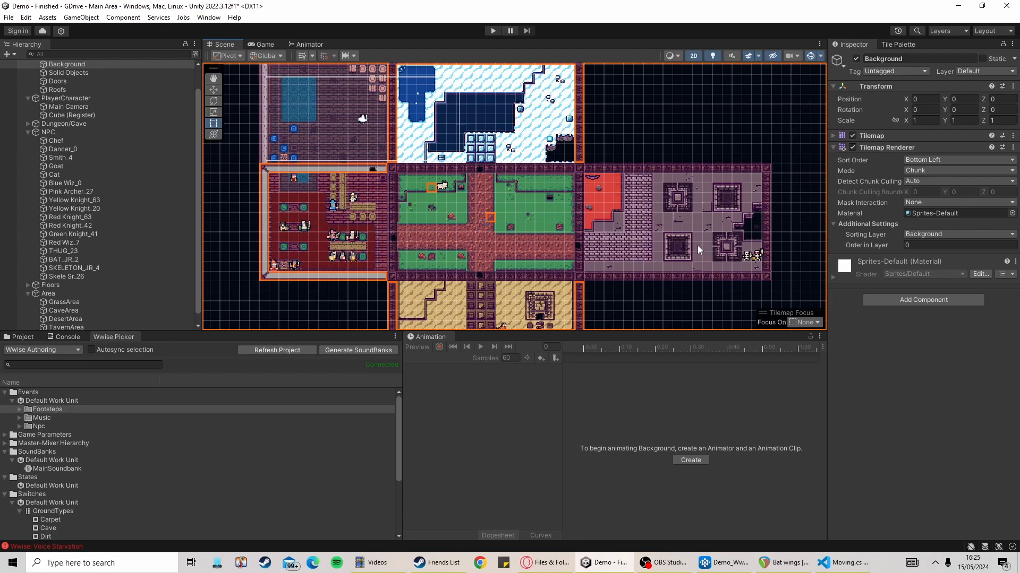
scroll(726, 211, up, 3)
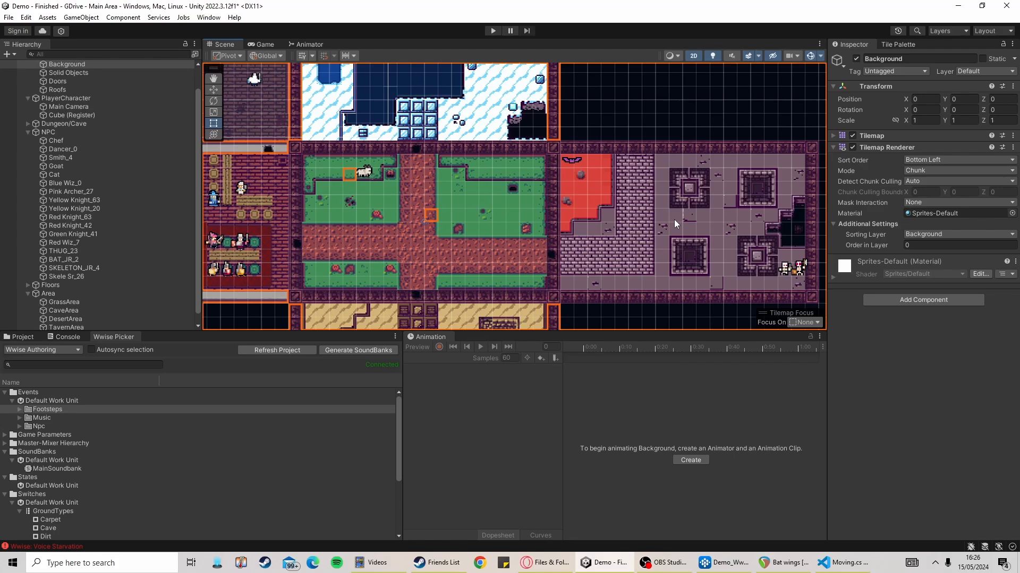
scroll(588, 194, down, 5)
middle_drag(454, 145, 473, 156)
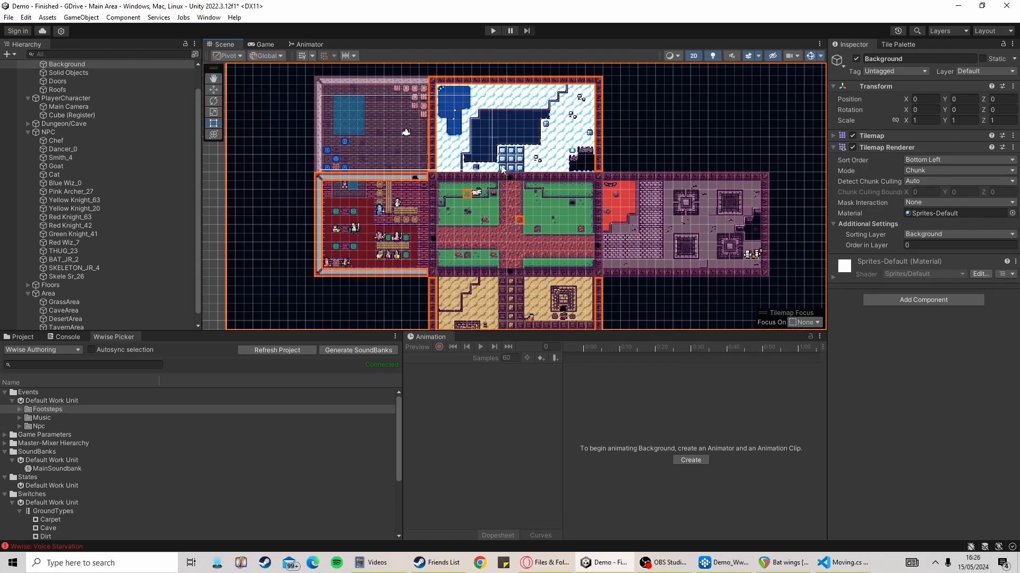